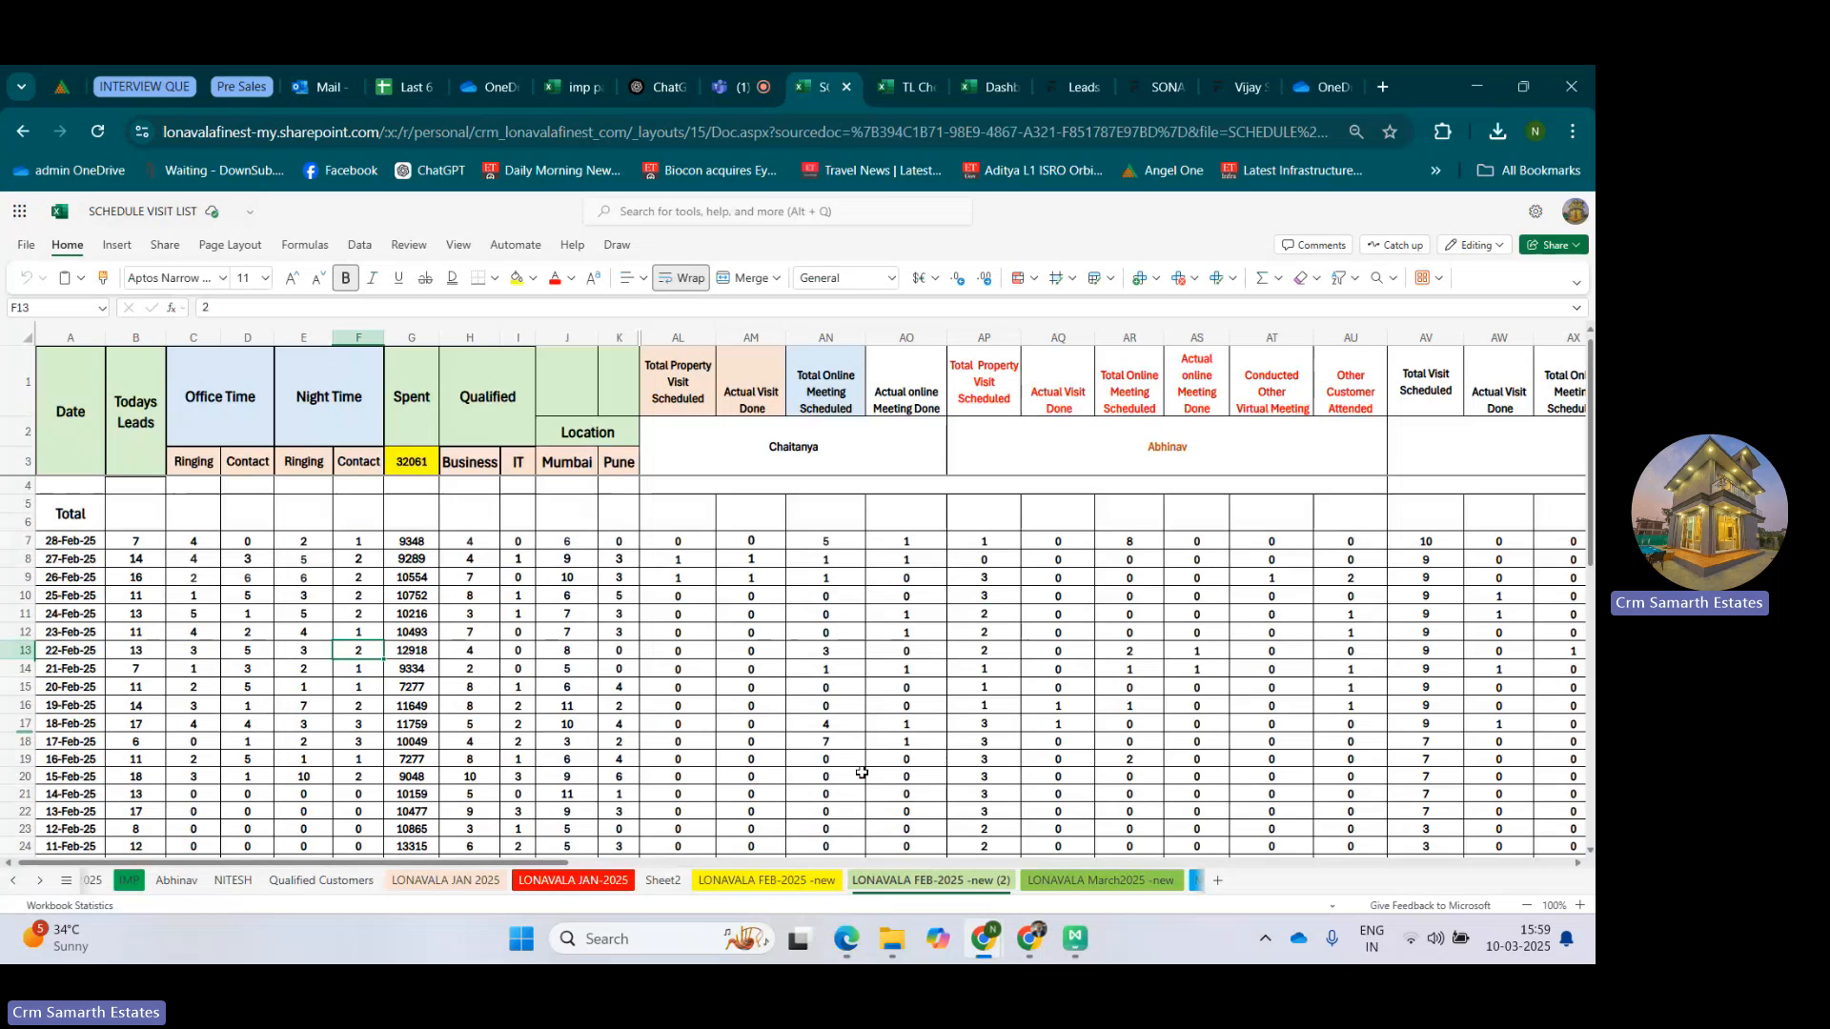
Examine the Date, Todays Leads, Office Time and Night Time columns and their 28-Feb-25 entries in the LONAVALA FEB-2025 -new (2) sheet.
click(101, 465)
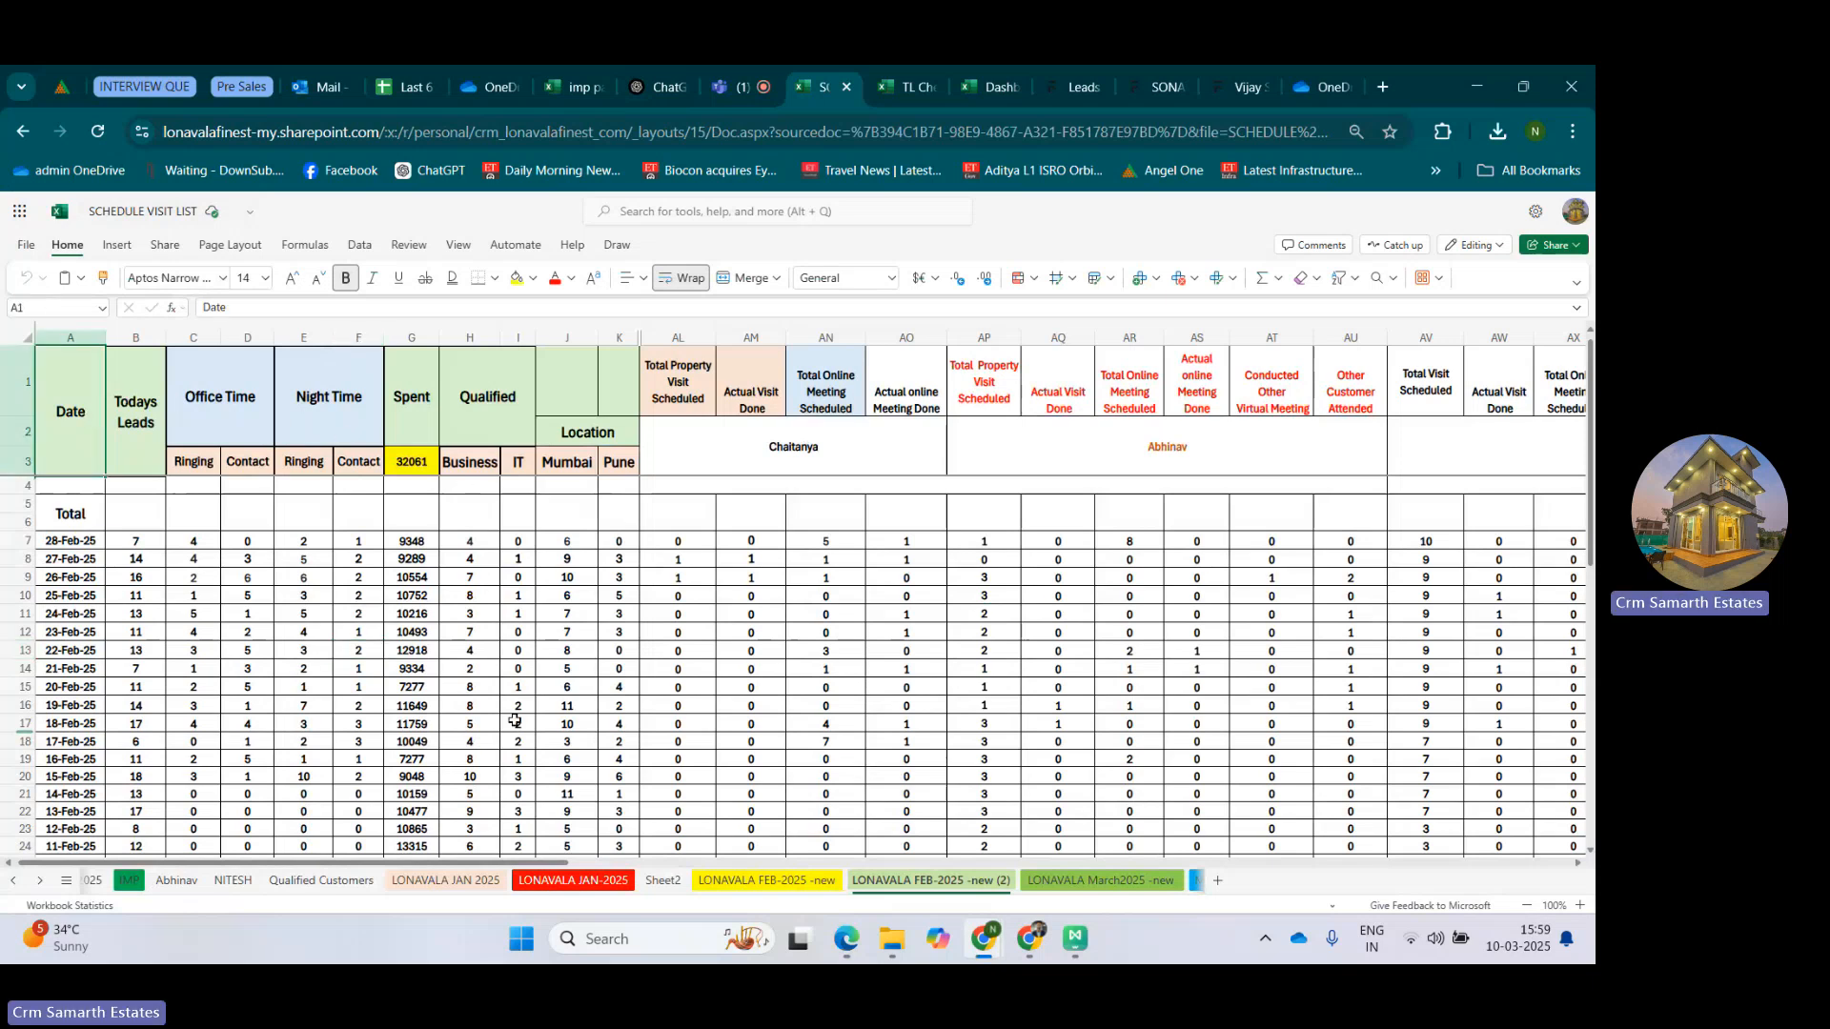
drag(528, 867, 277, 838)
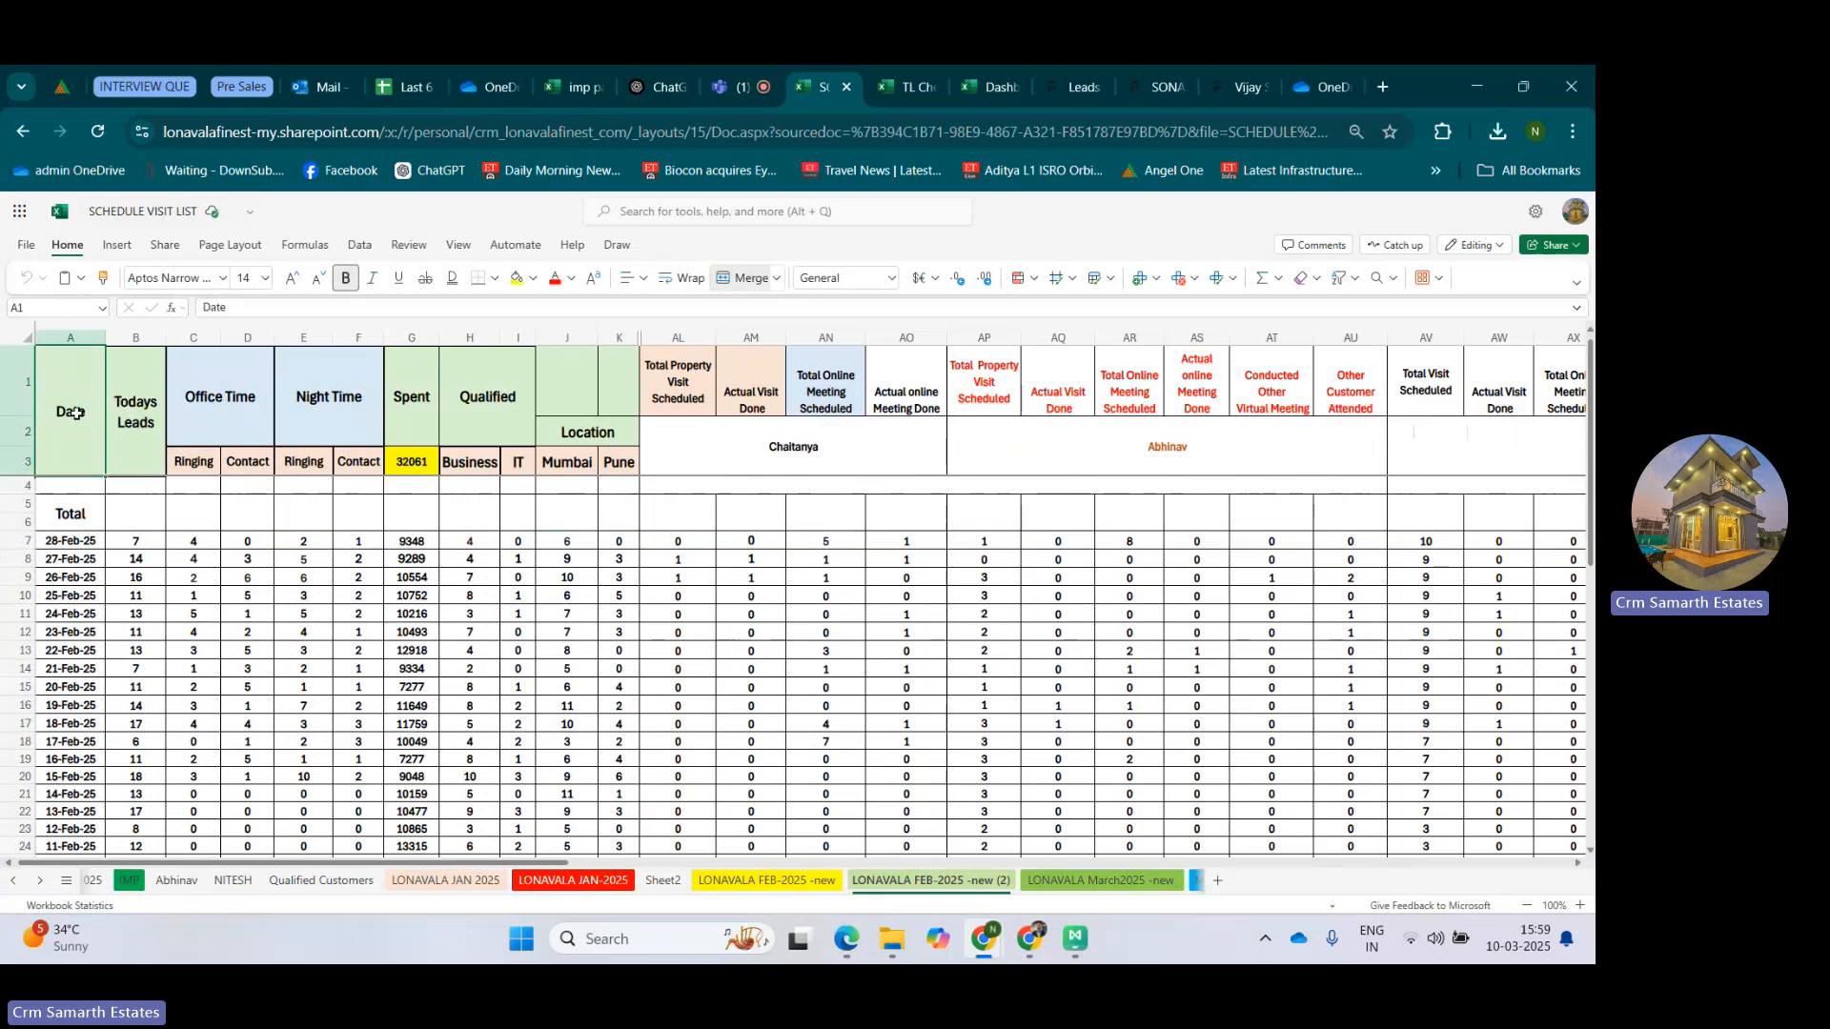
click(82, 543)
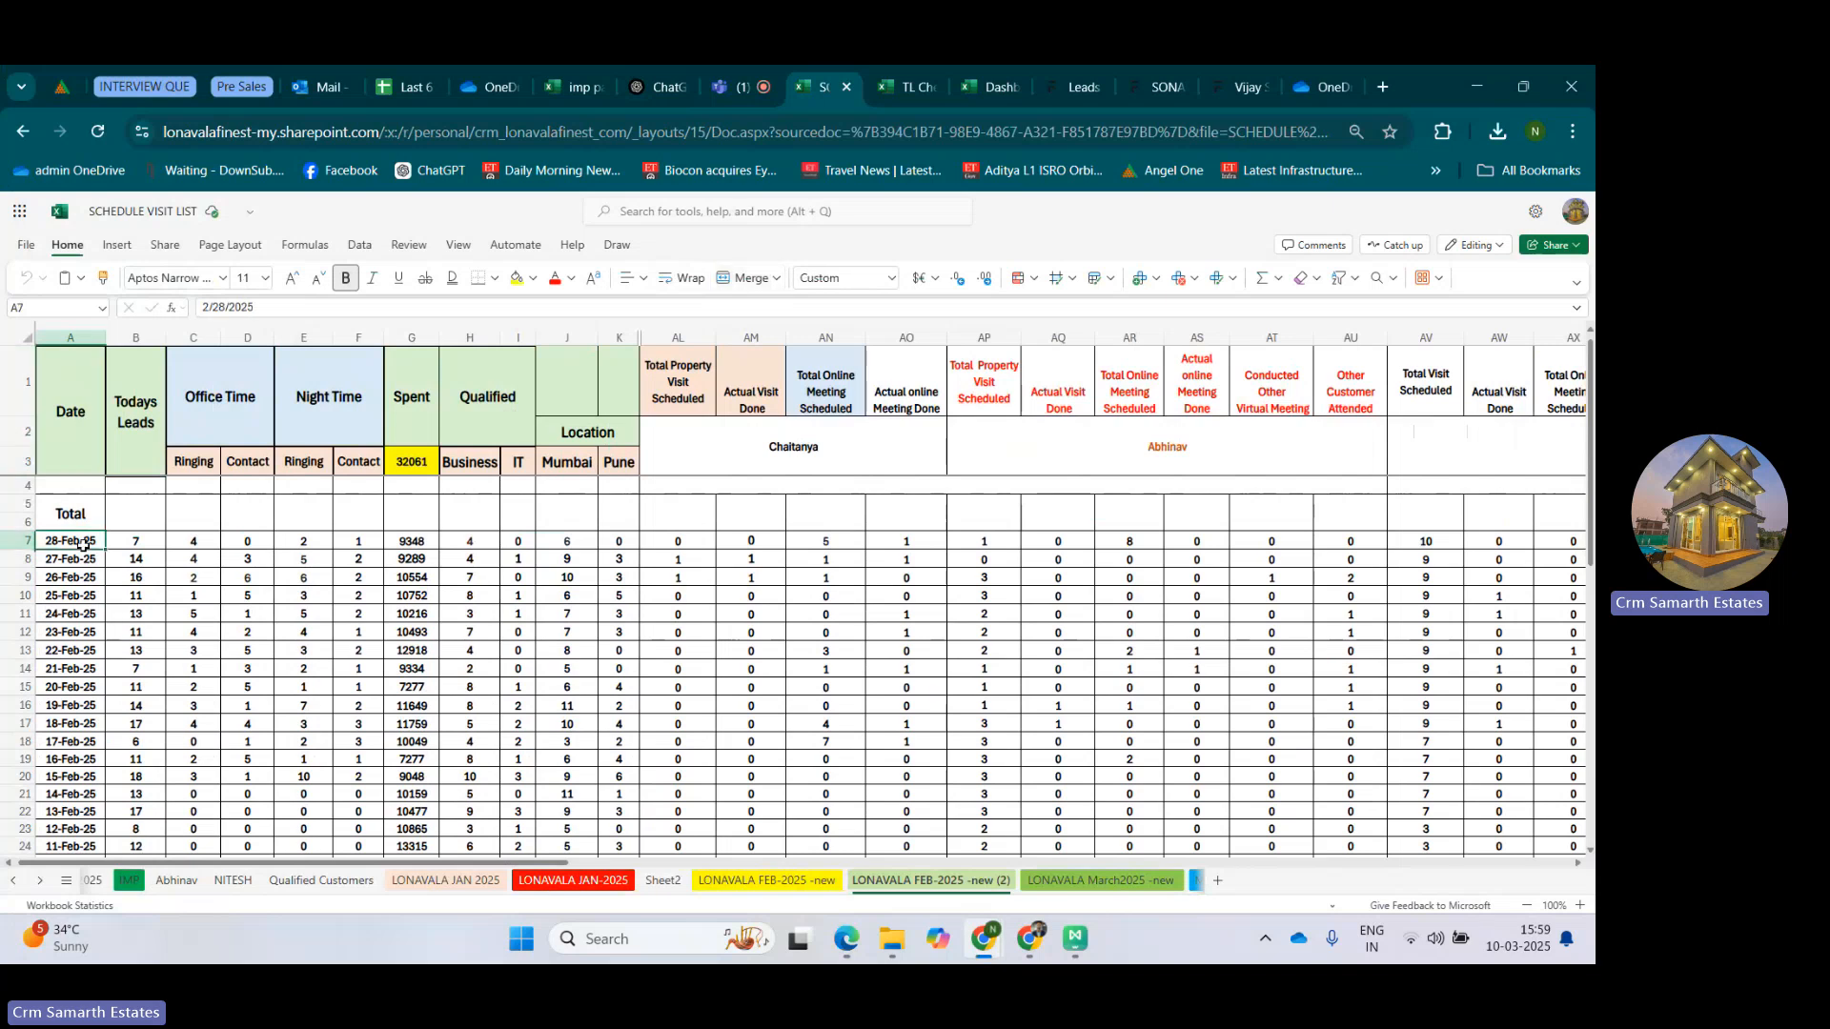
click(135, 424)
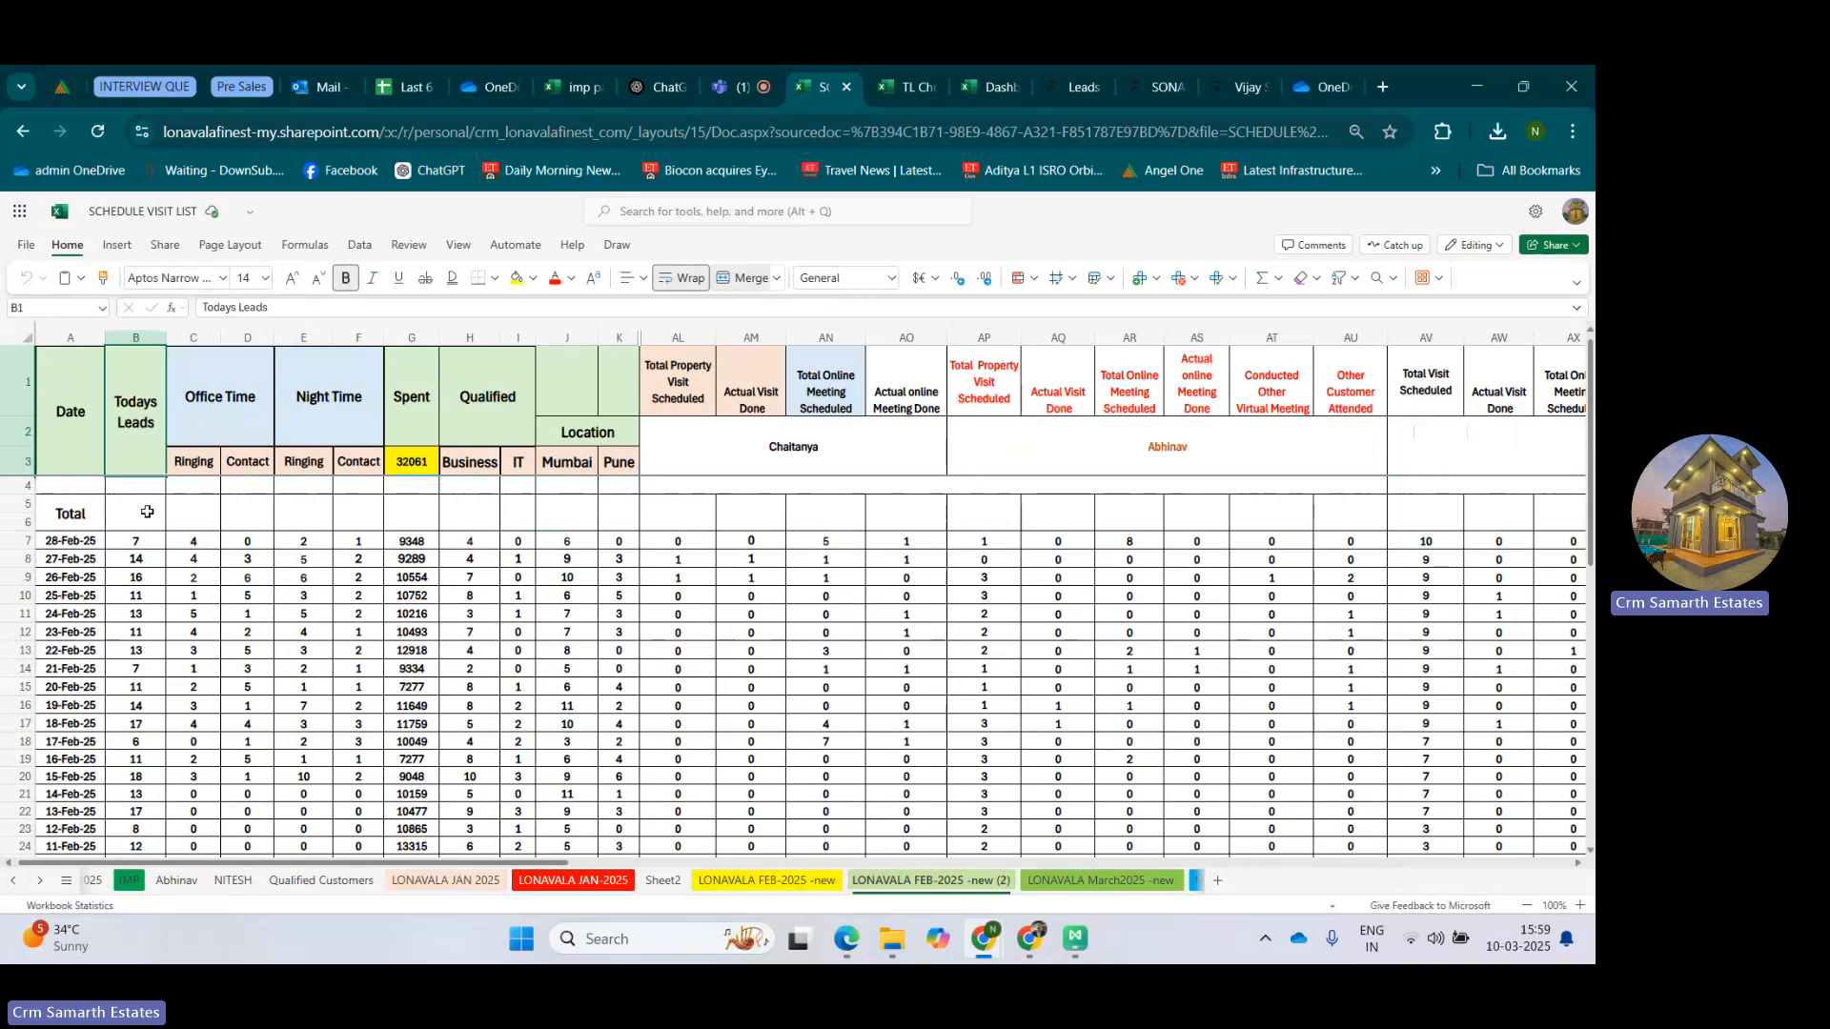
click(75, 542)
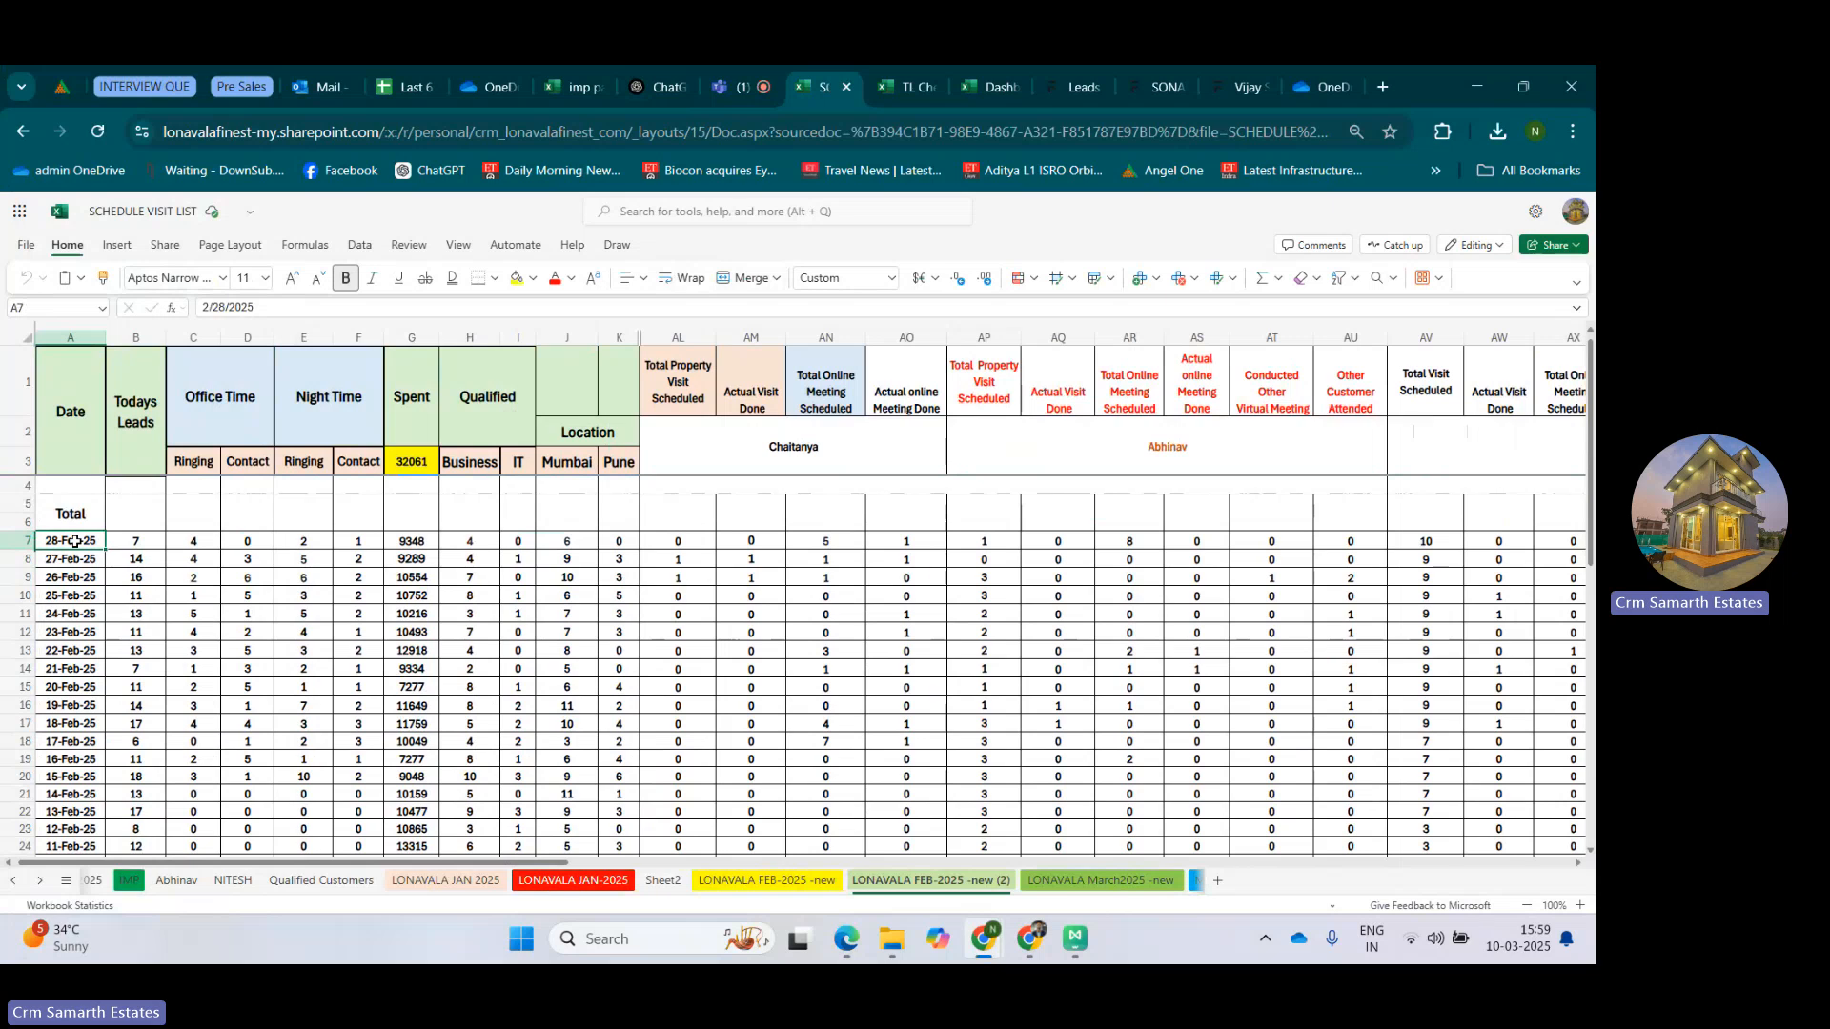
click(150, 540)
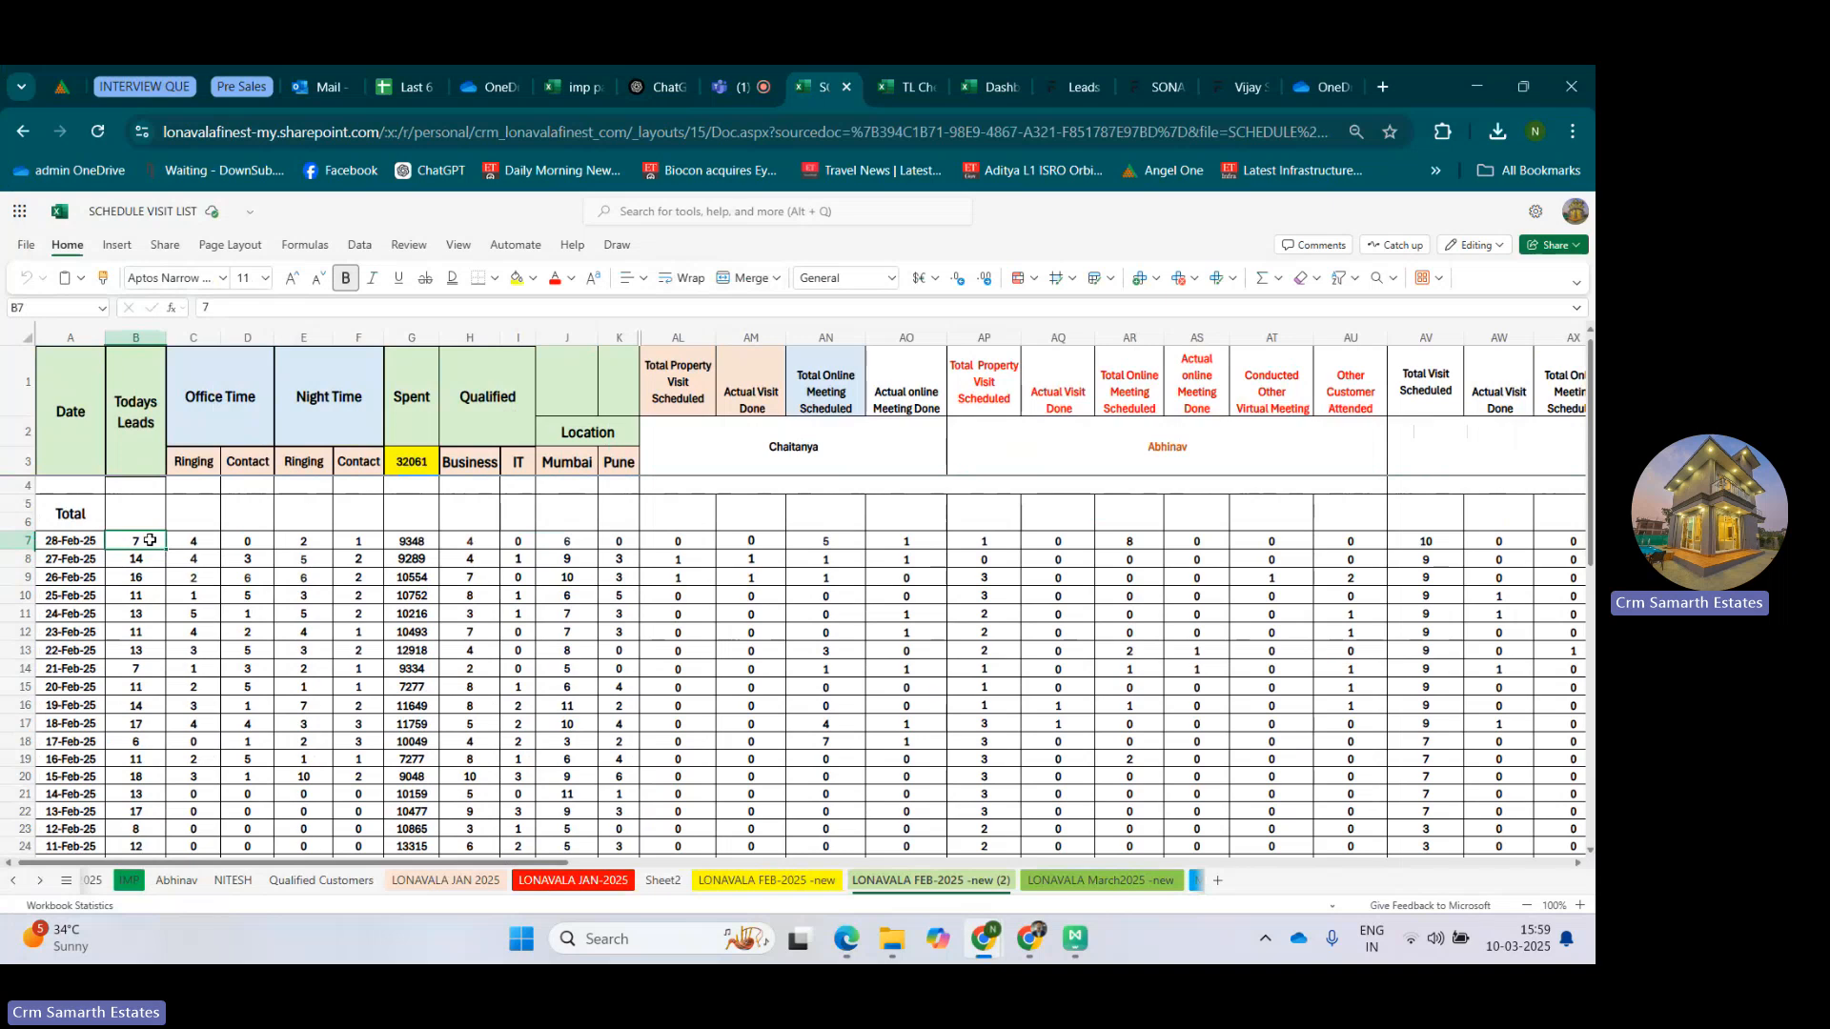
click(230, 392)
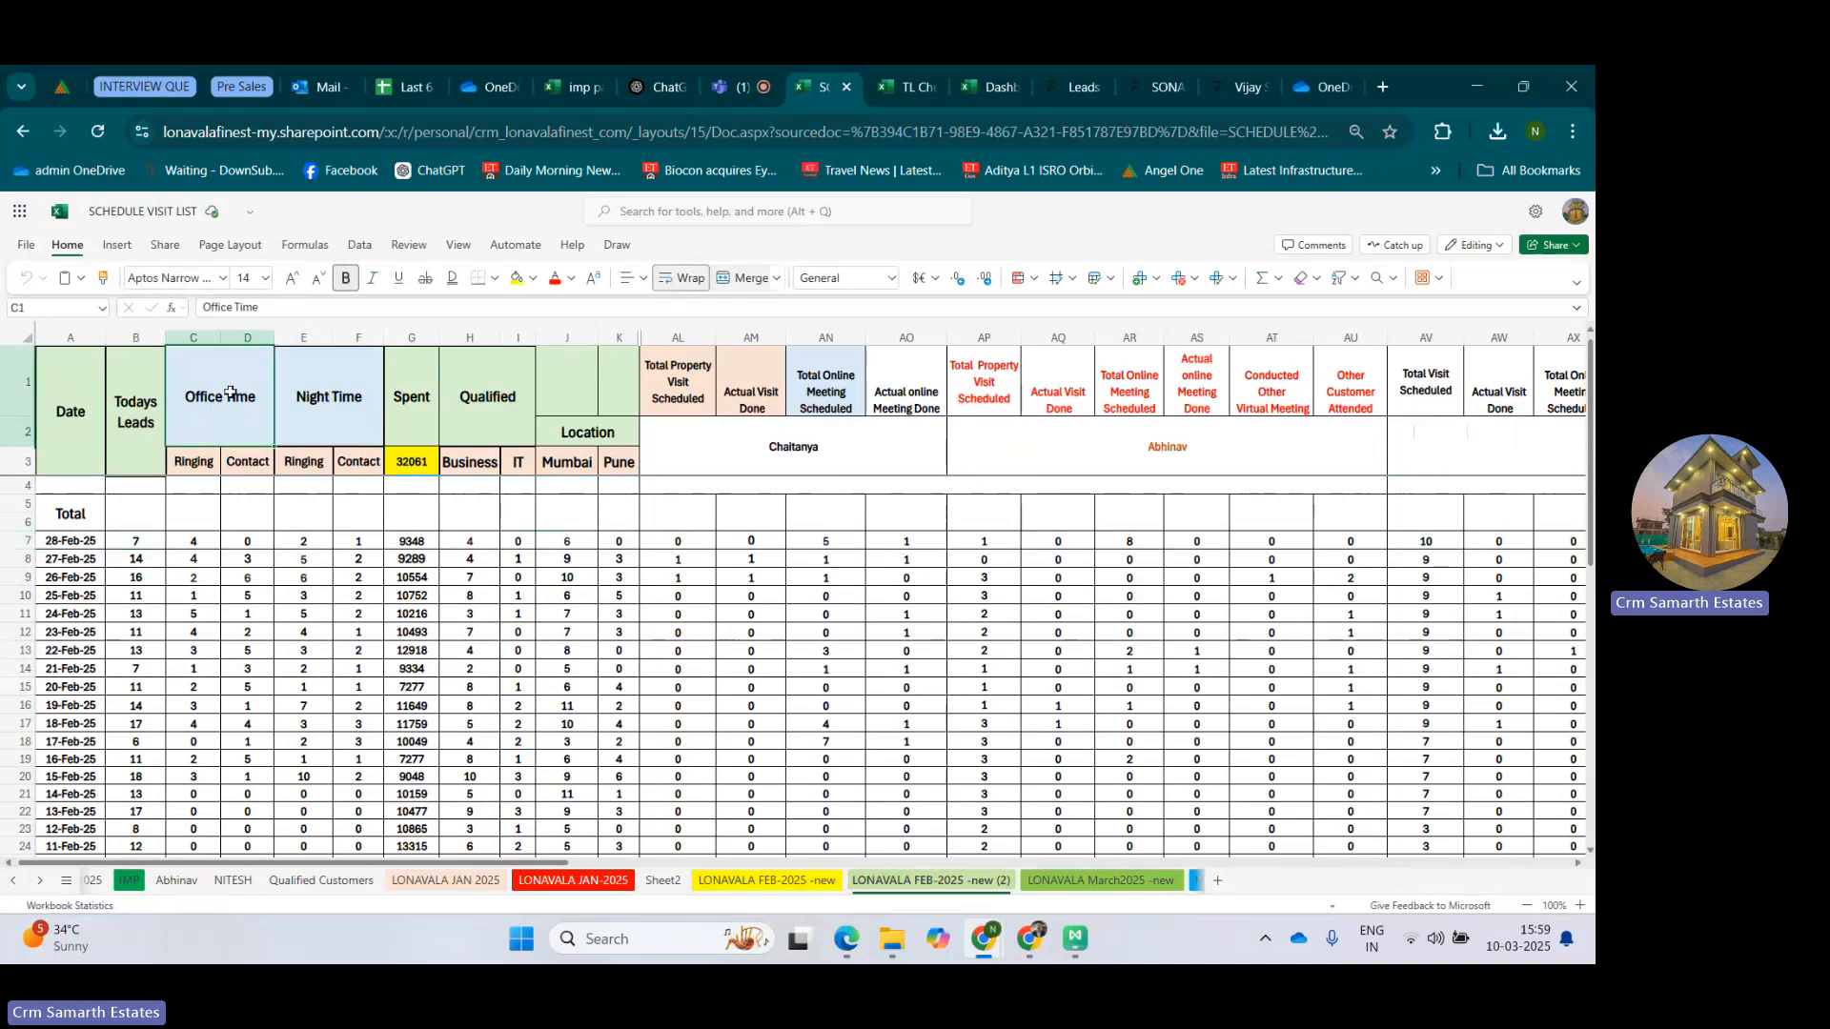
click(368, 391)
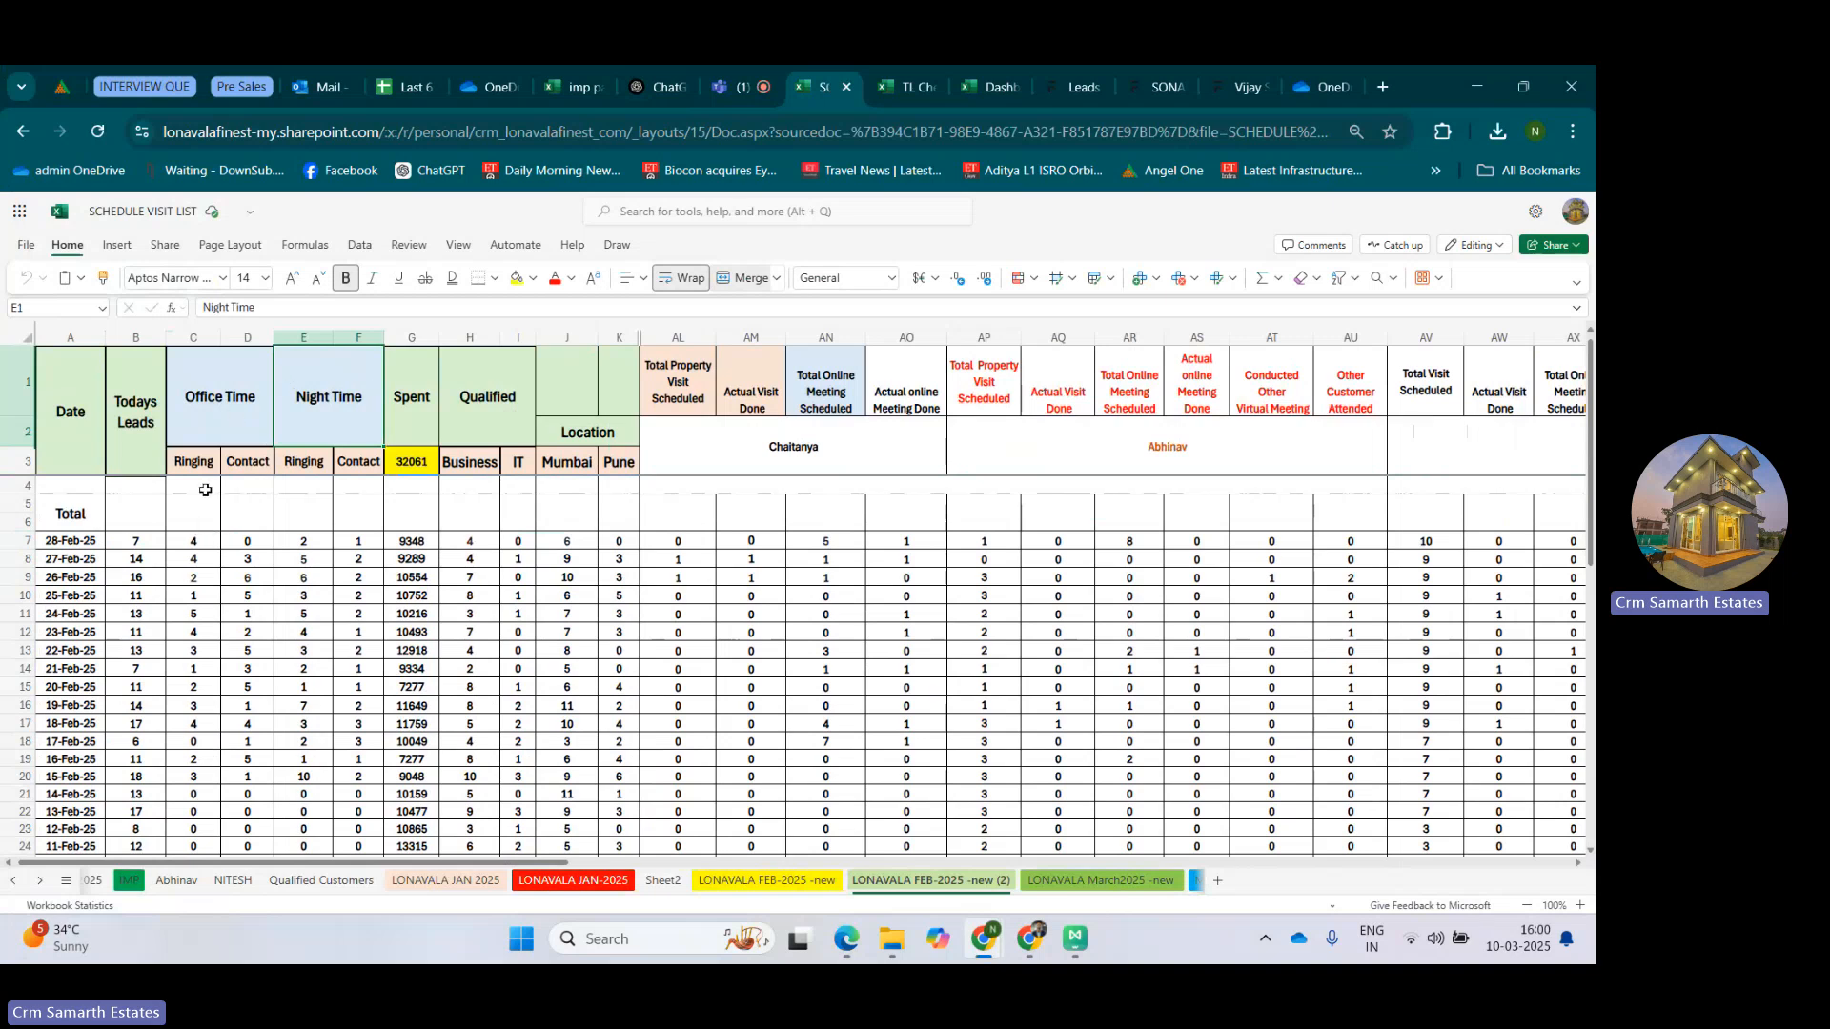
click(207, 419)
drag(204, 539, 346, 536)
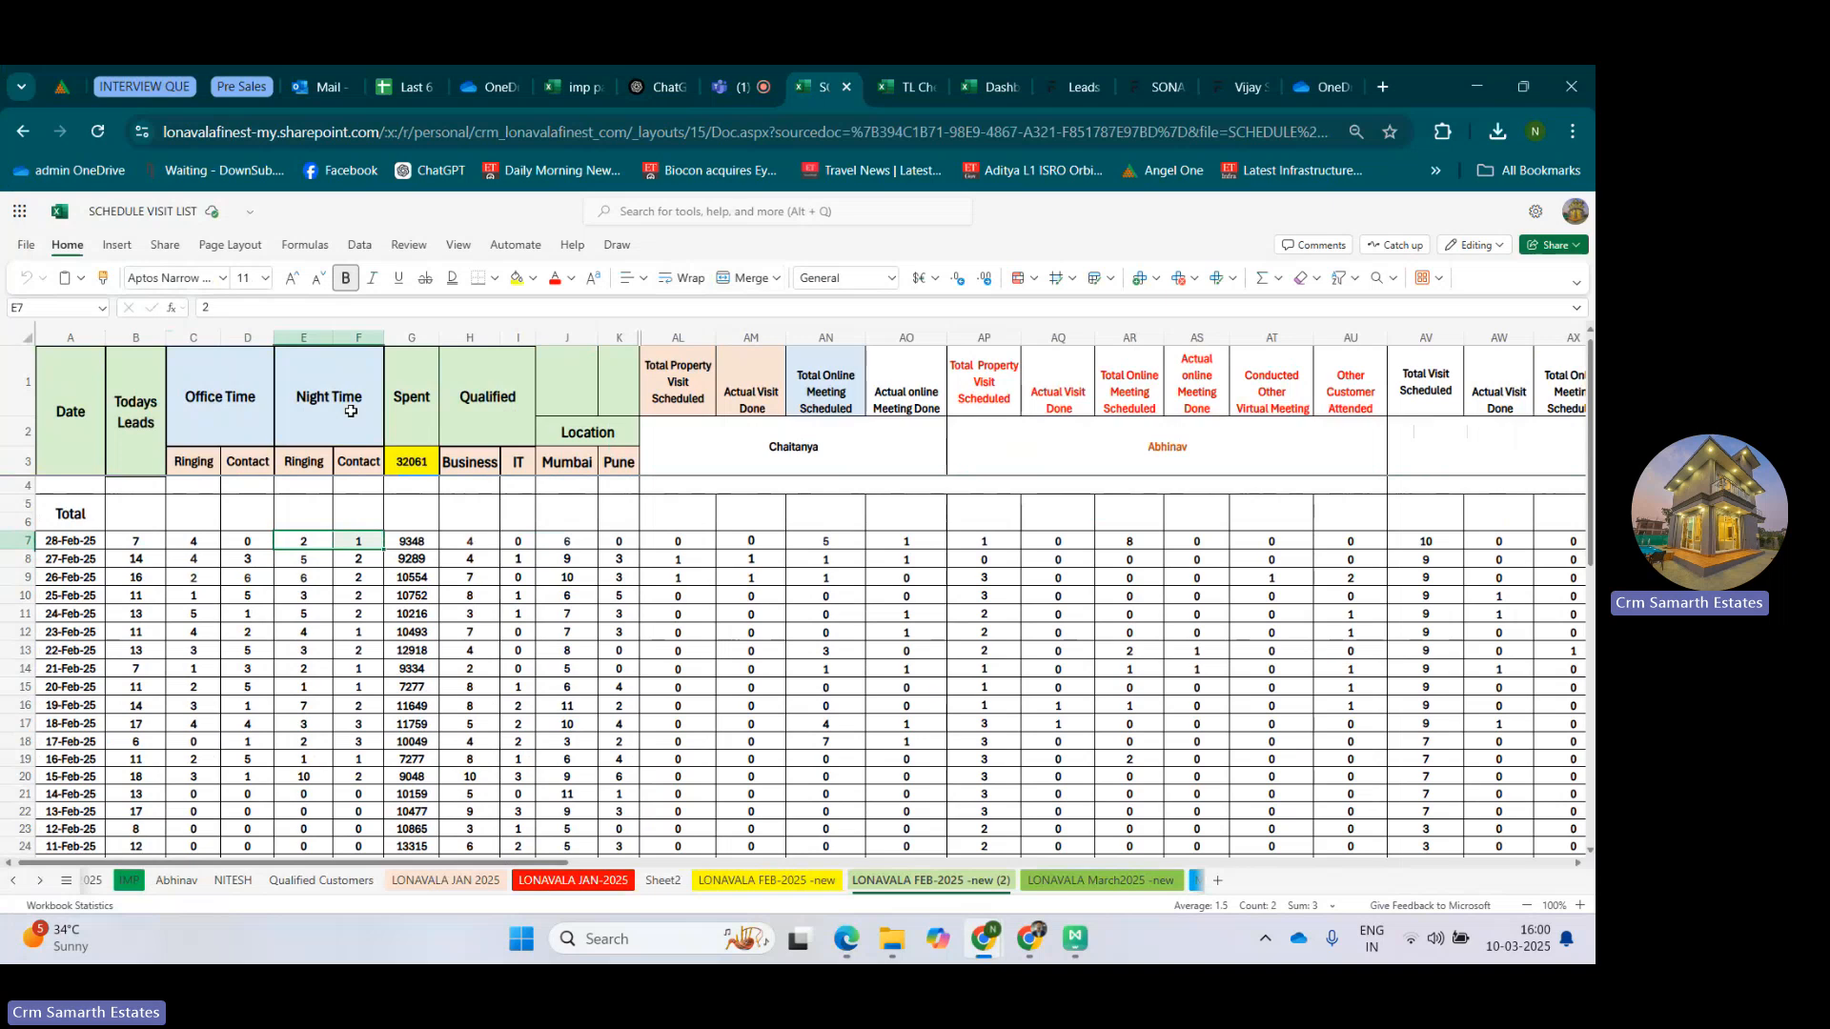
Switch to the Samarth Estates CRM and open the Leads Follow Up Report from the Leads workspace.
click(1066, 72)
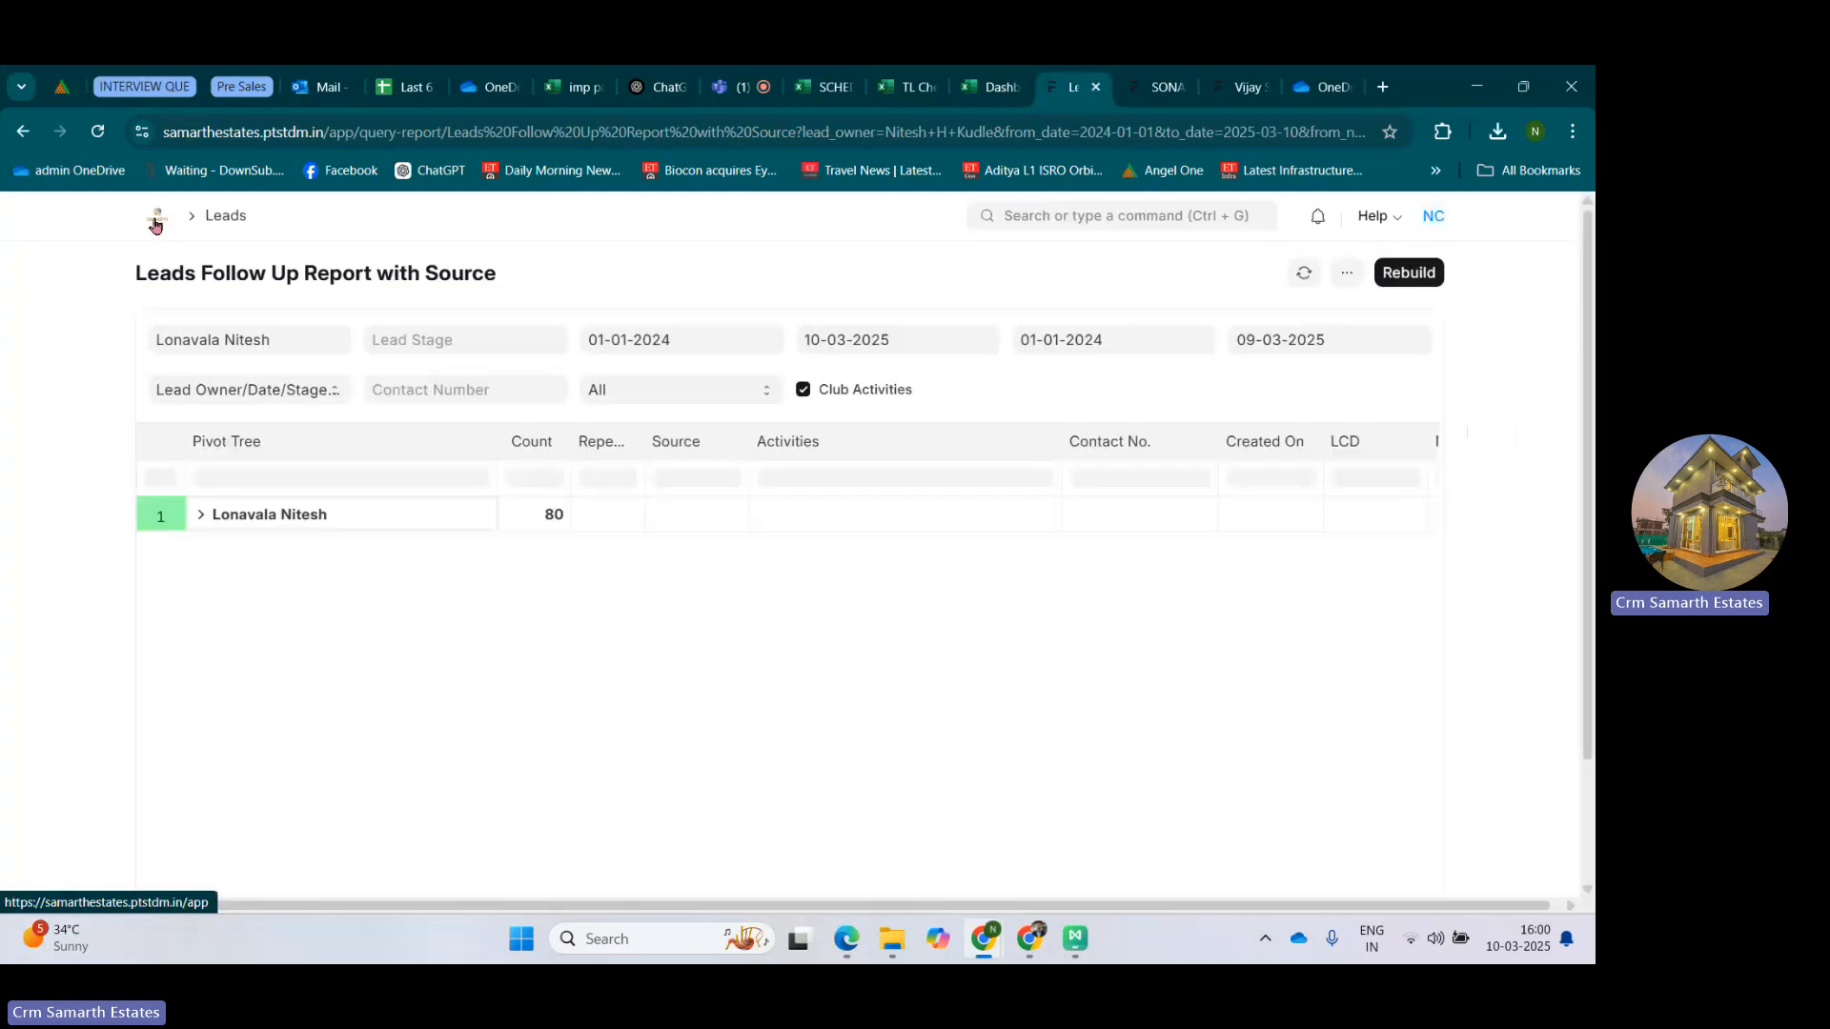
click(155, 221)
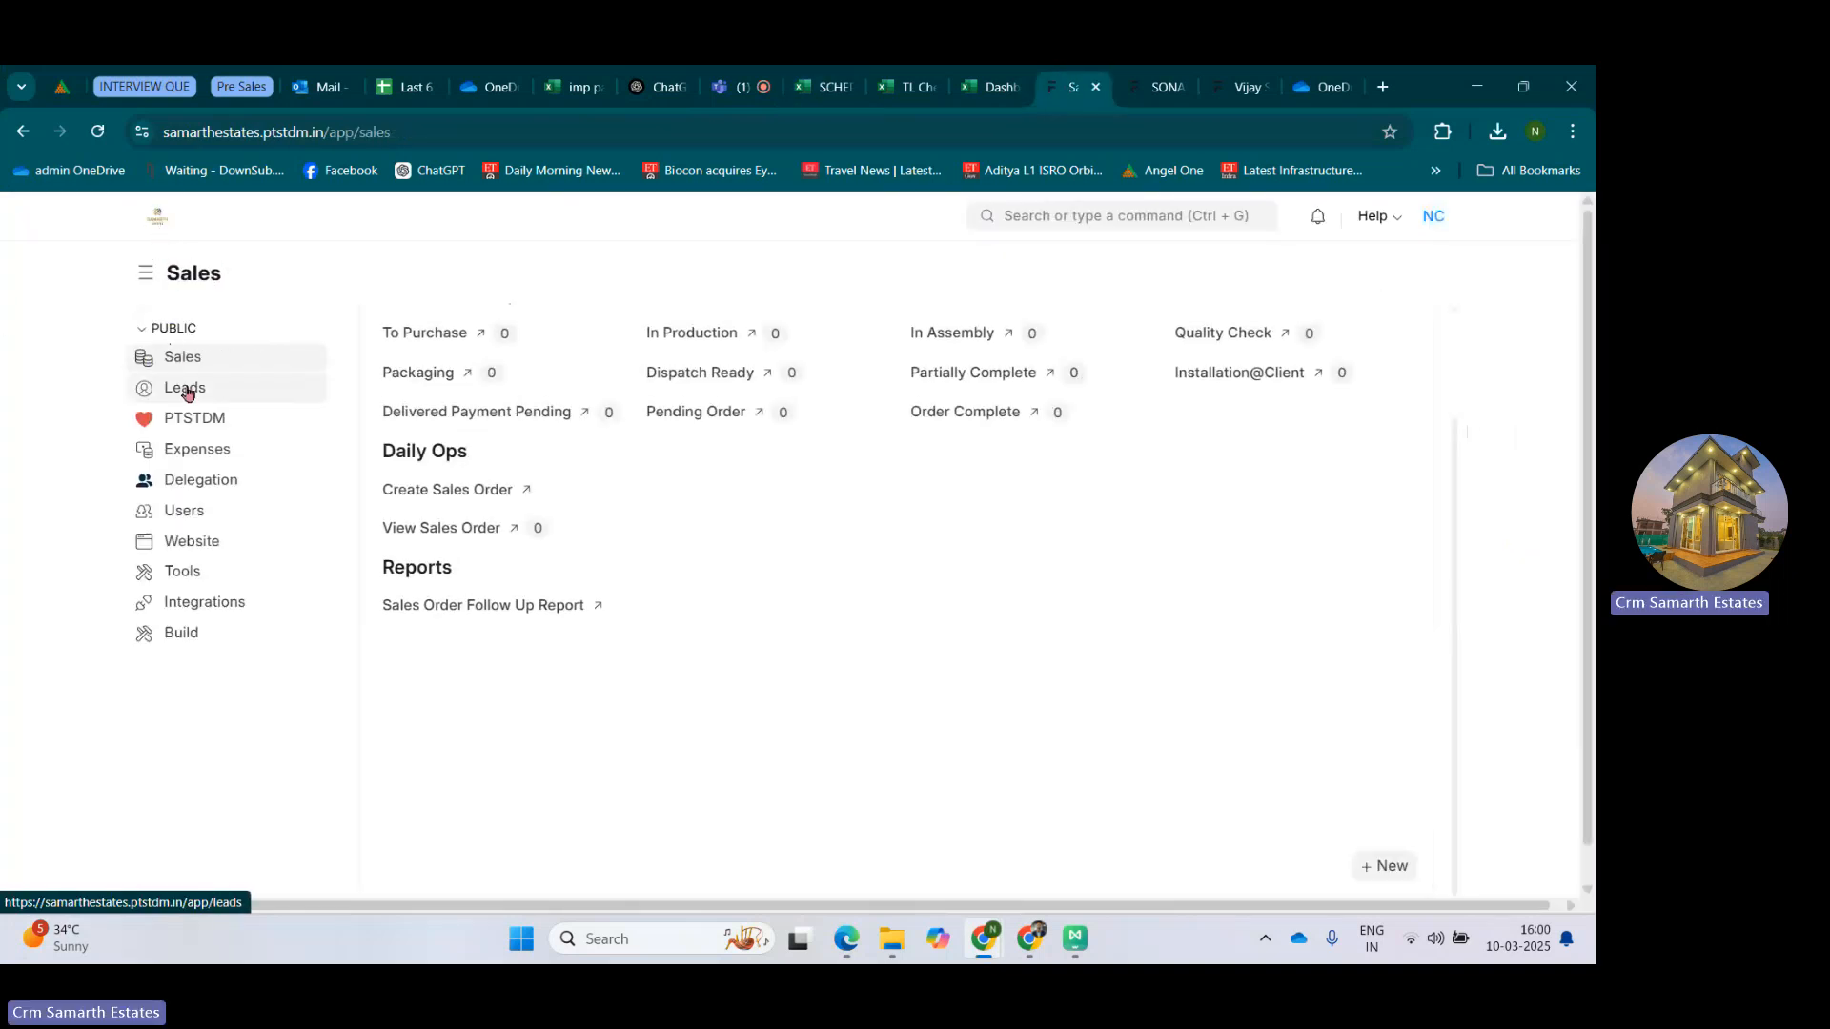
click(186, 389)
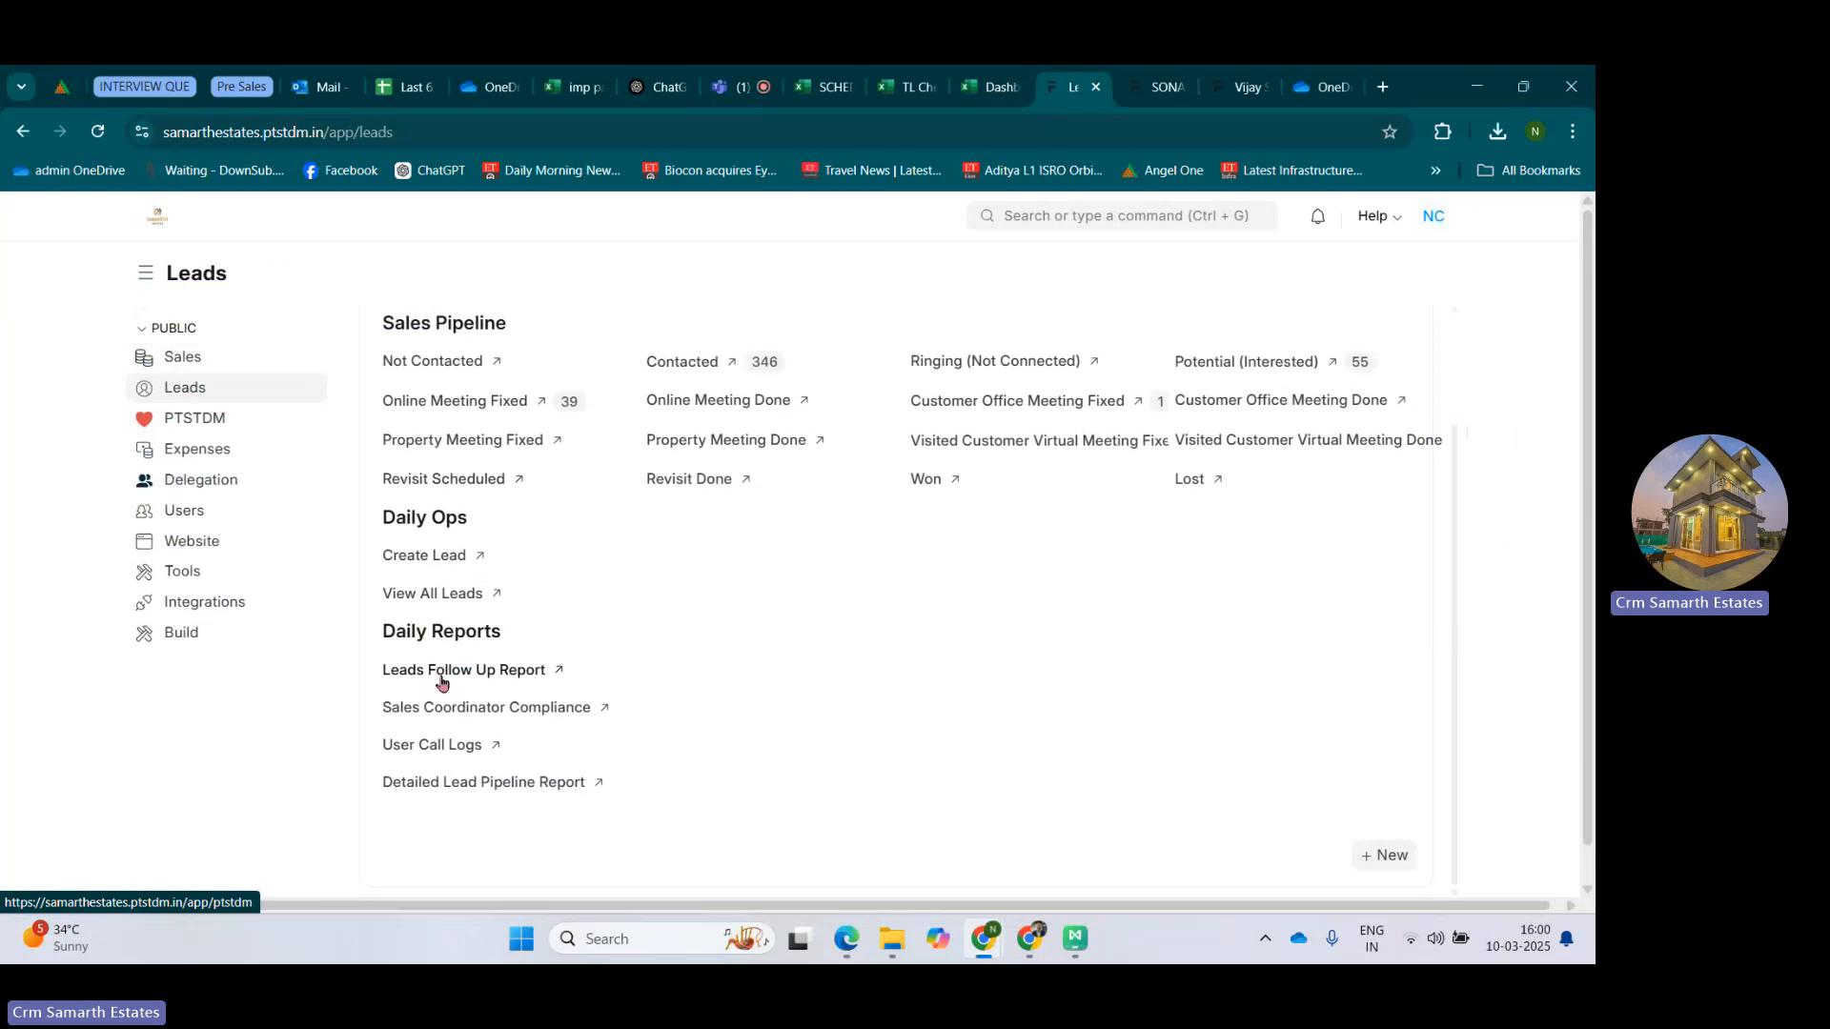
click(443, 673)
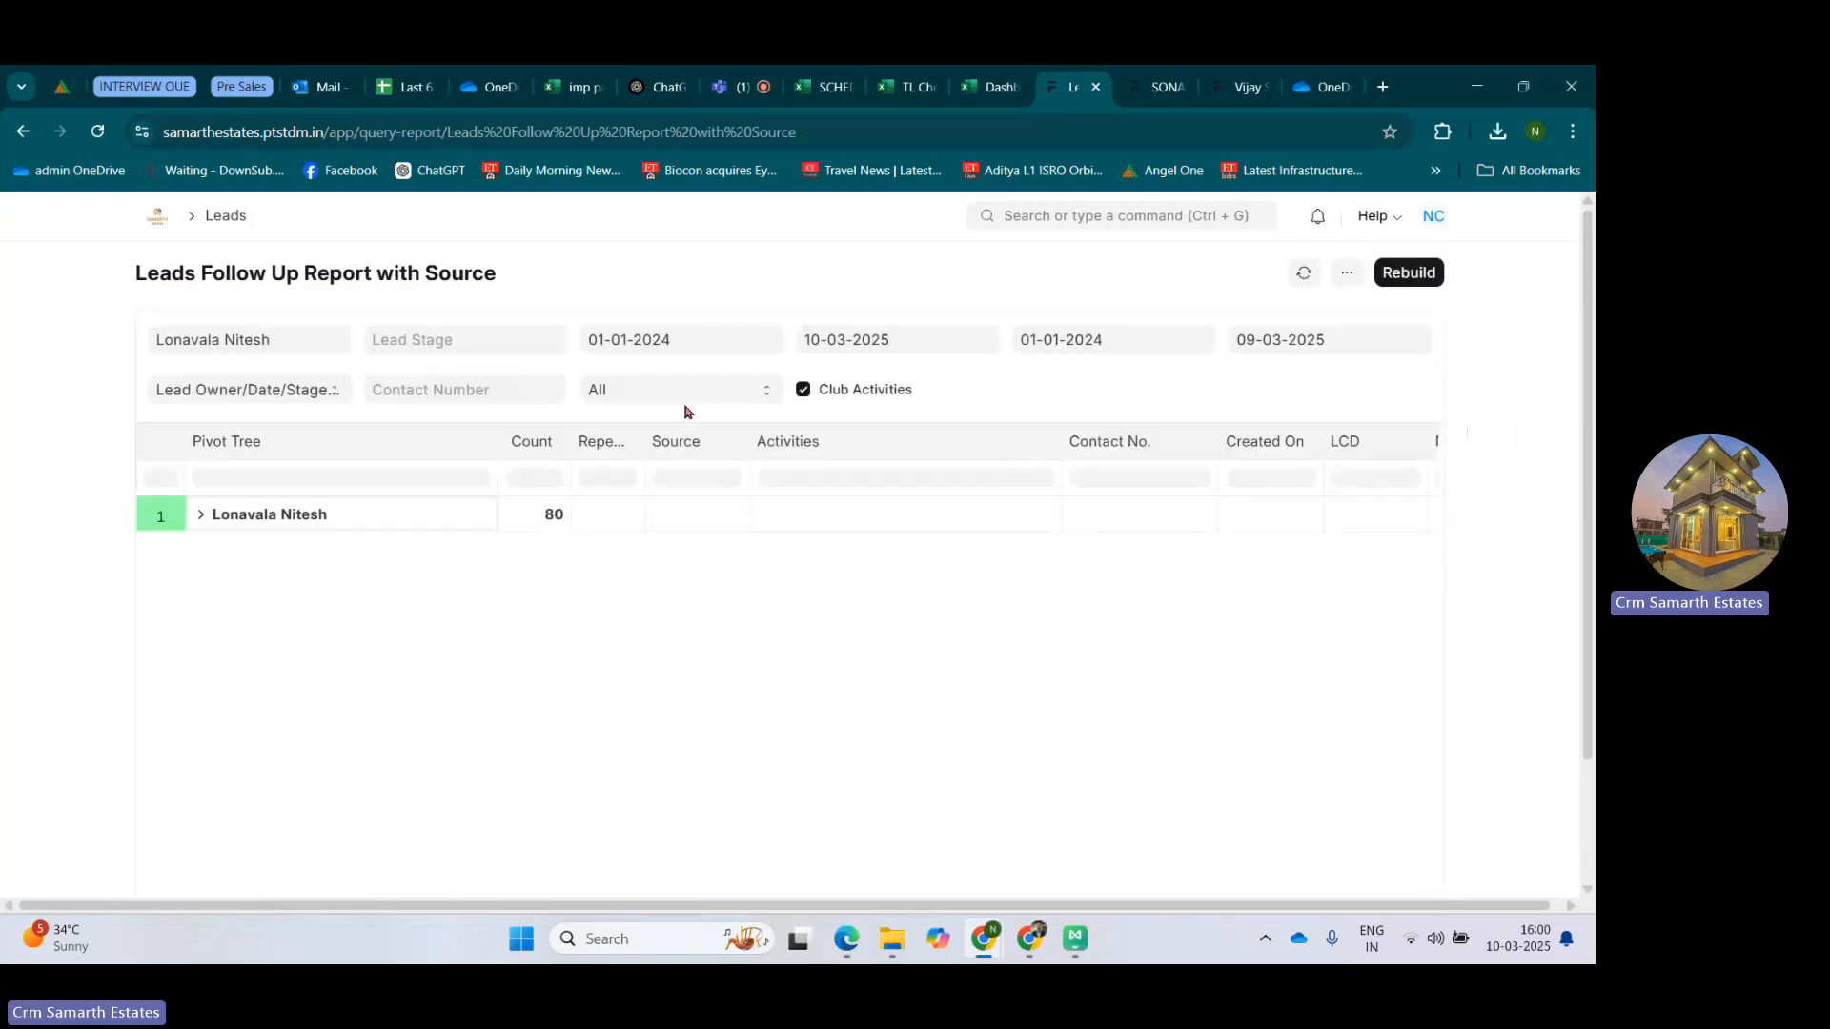
Clear the From Next Contact Date and To Next Contact Date filters of the report.
click(1034, 328)
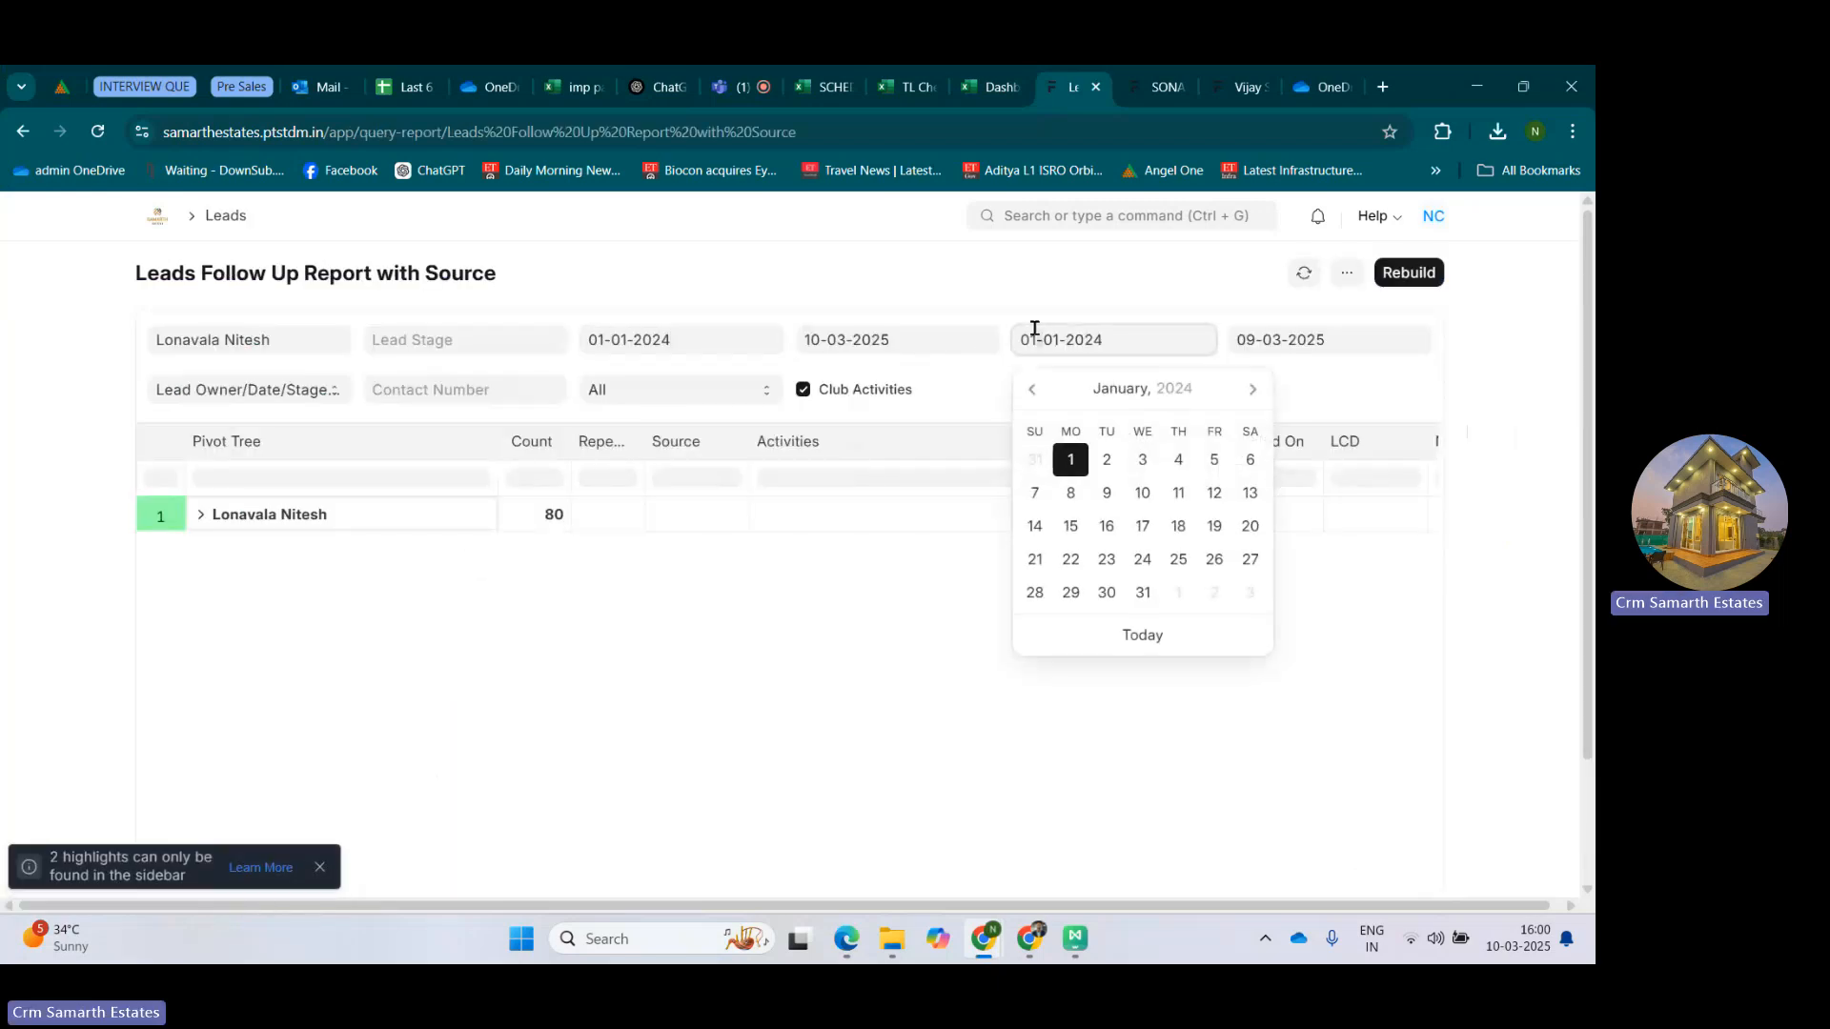
key(ctrl+a)
key(BackSpace)
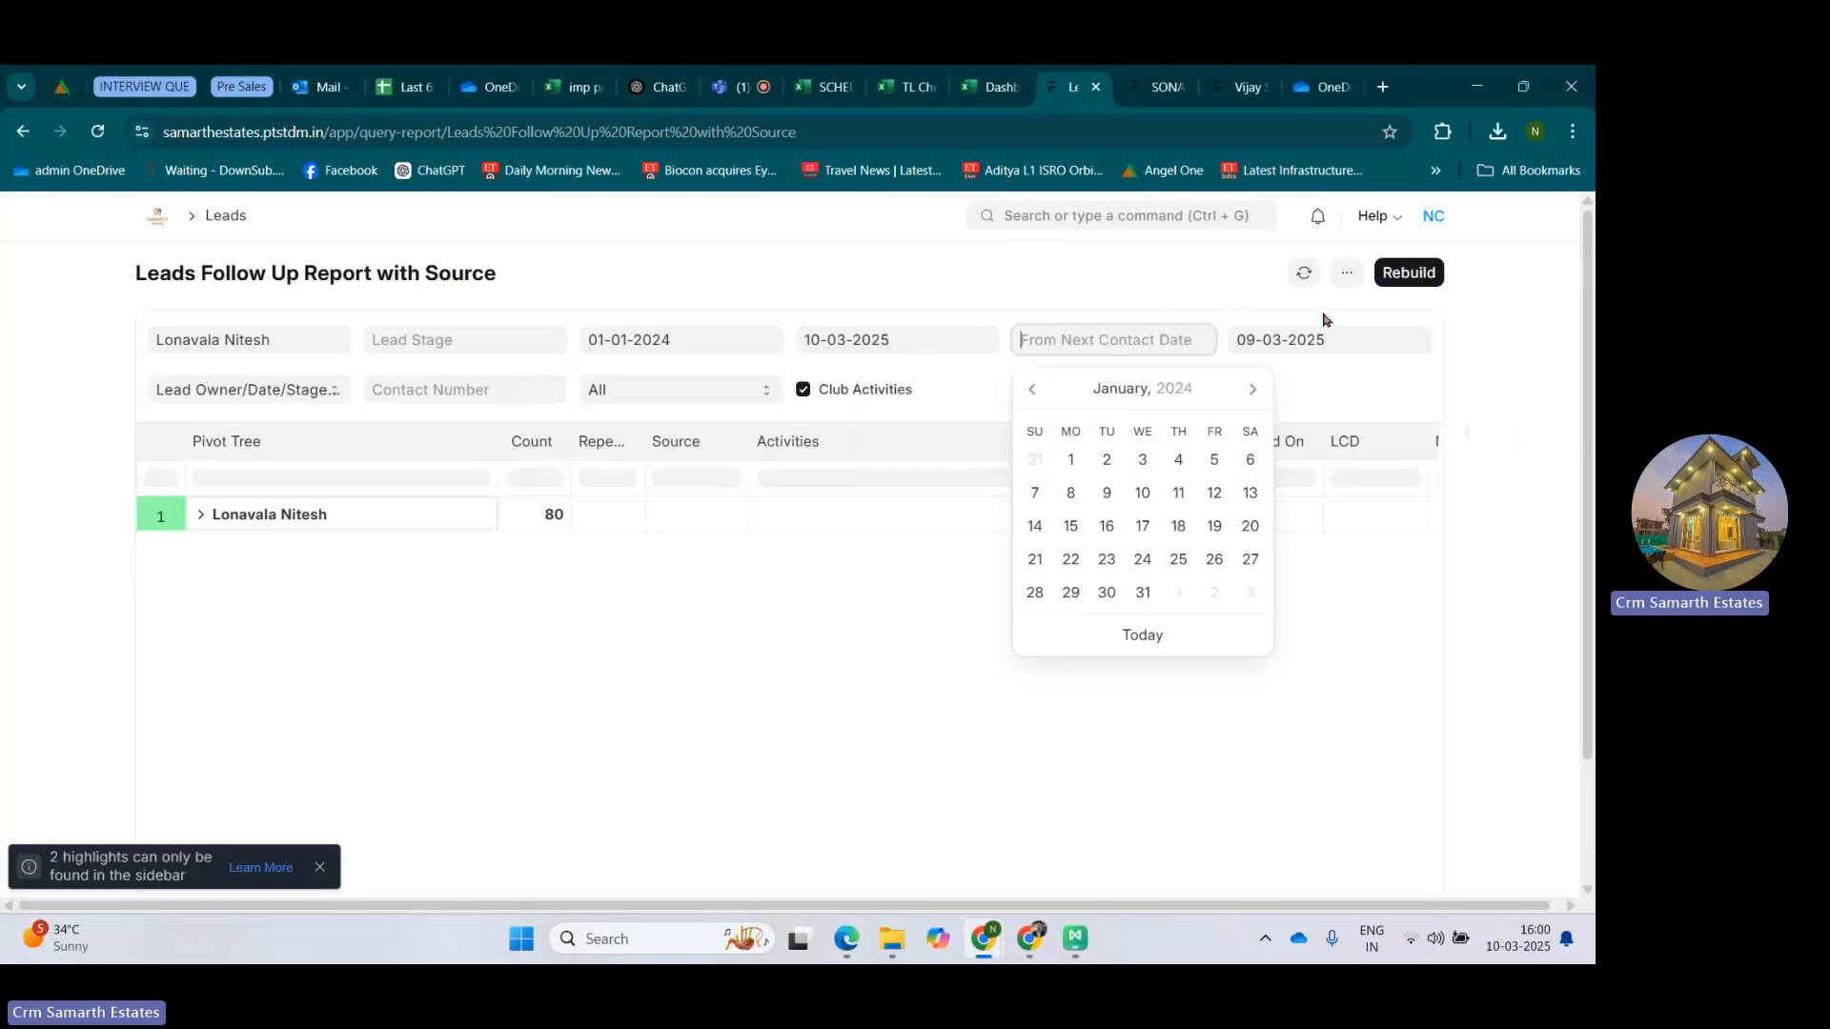
click(1318, 339)
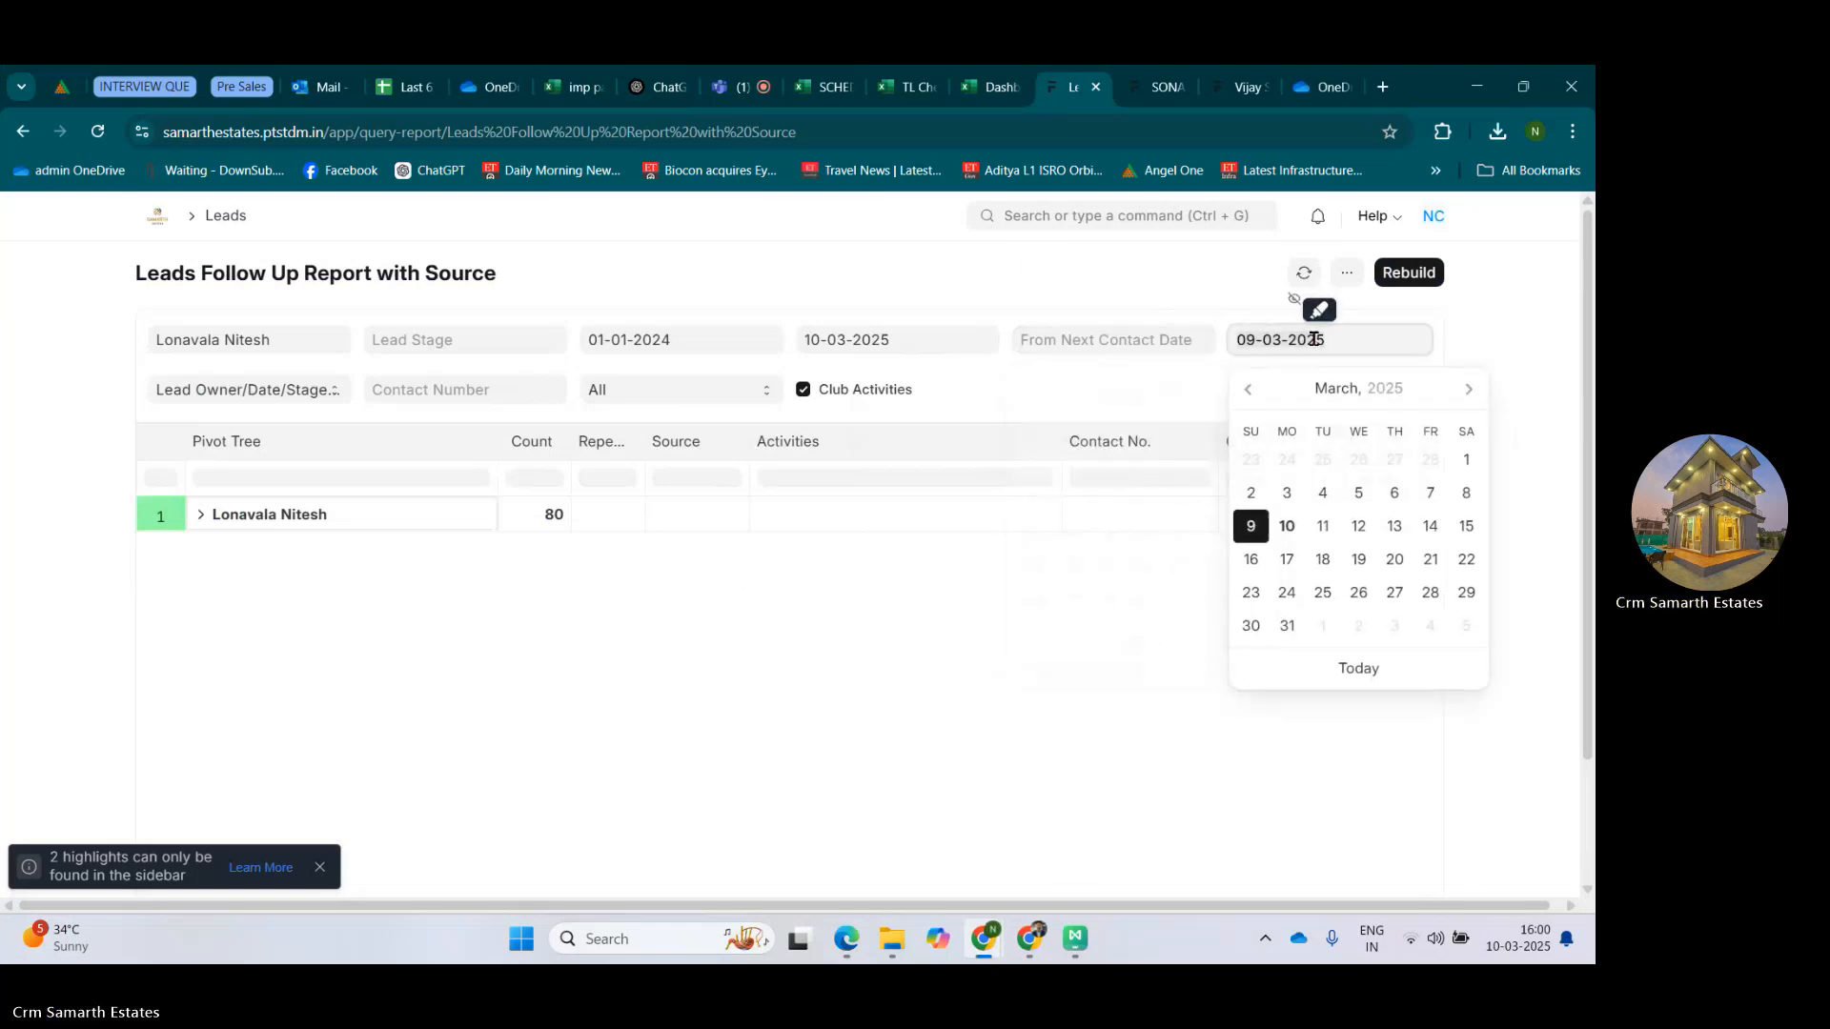
key(ctrl+a)
key(BackSpace)
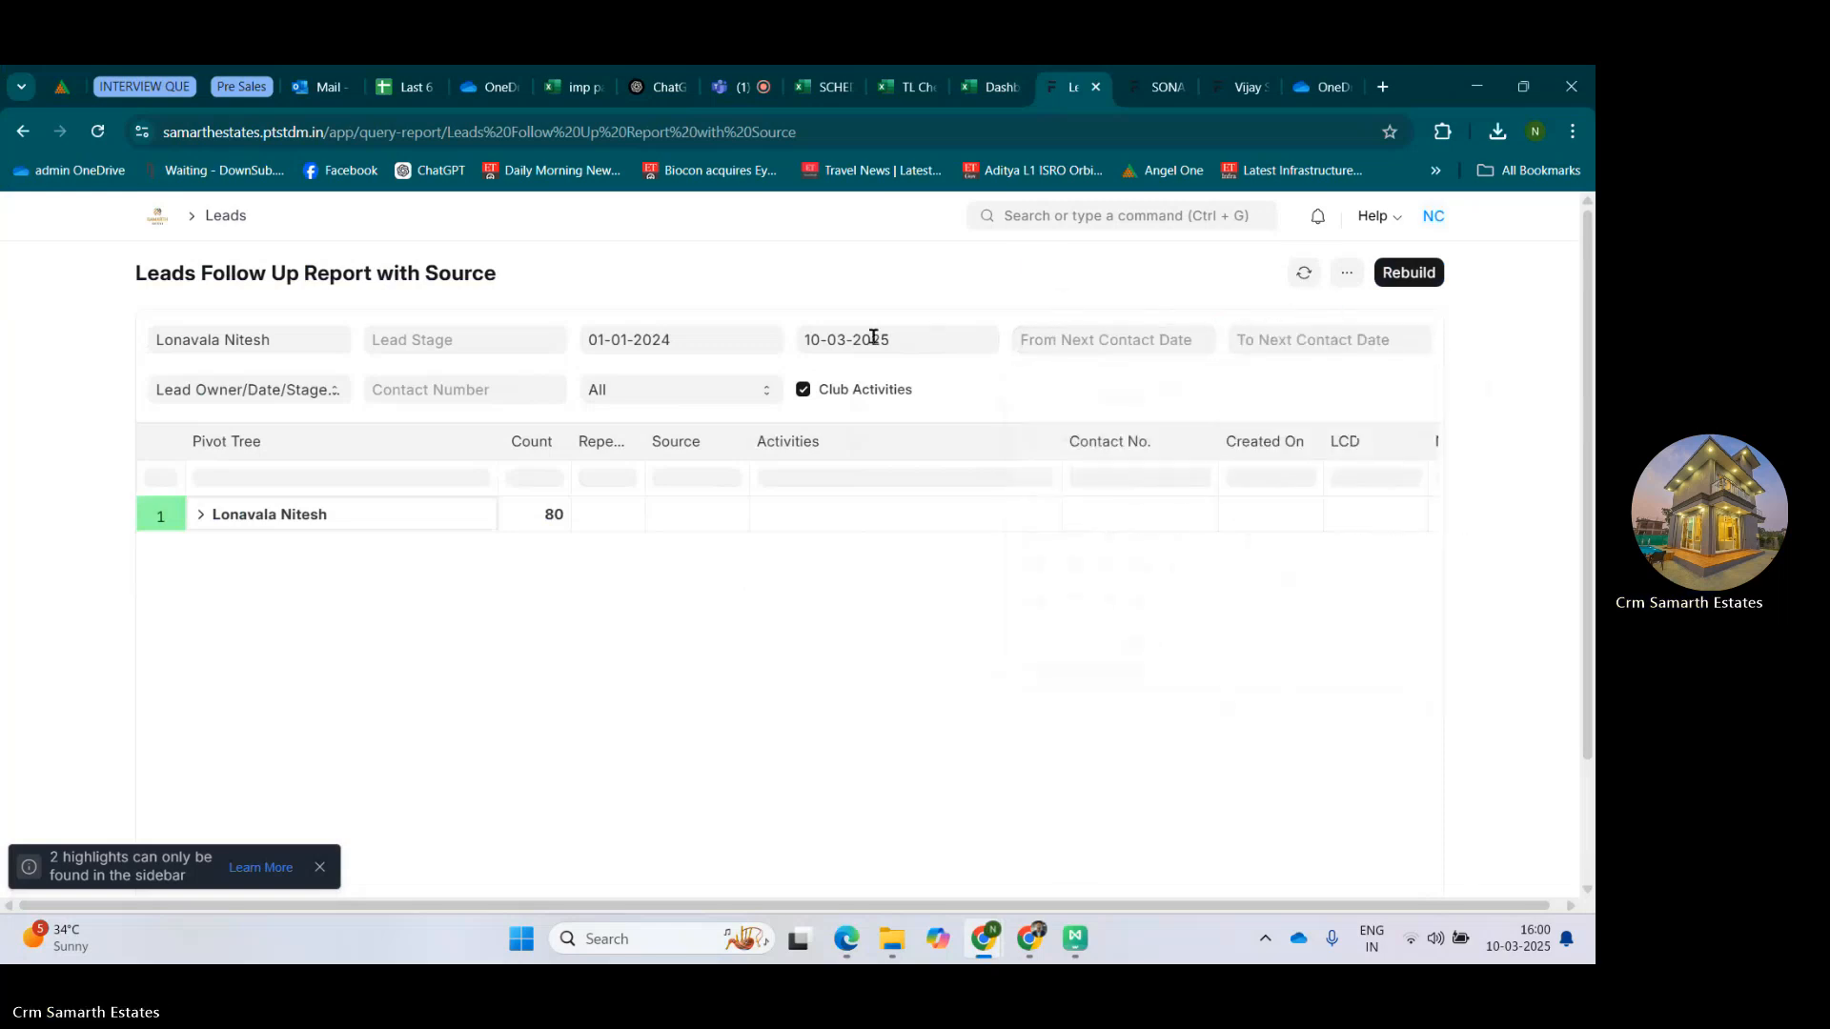
Set the report's start date to today, 10-03-2025.
click(679, 345)
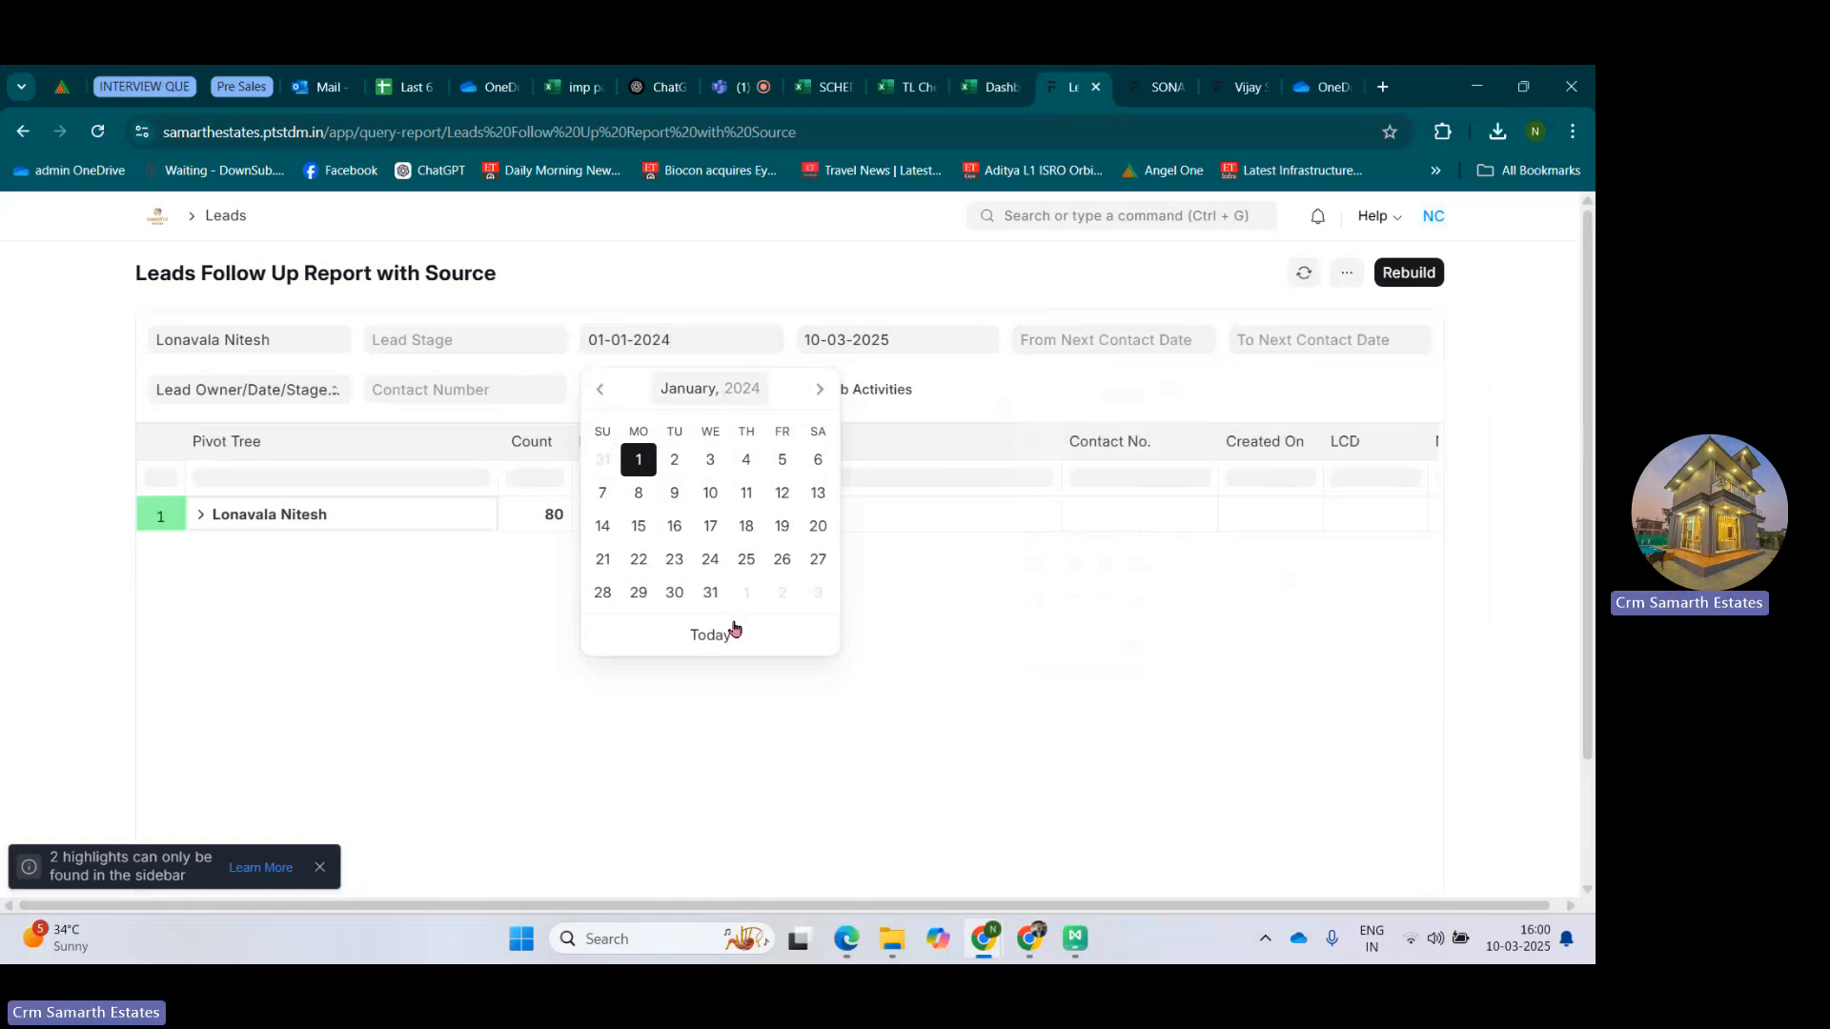
scroll(725, 644, down, 1)
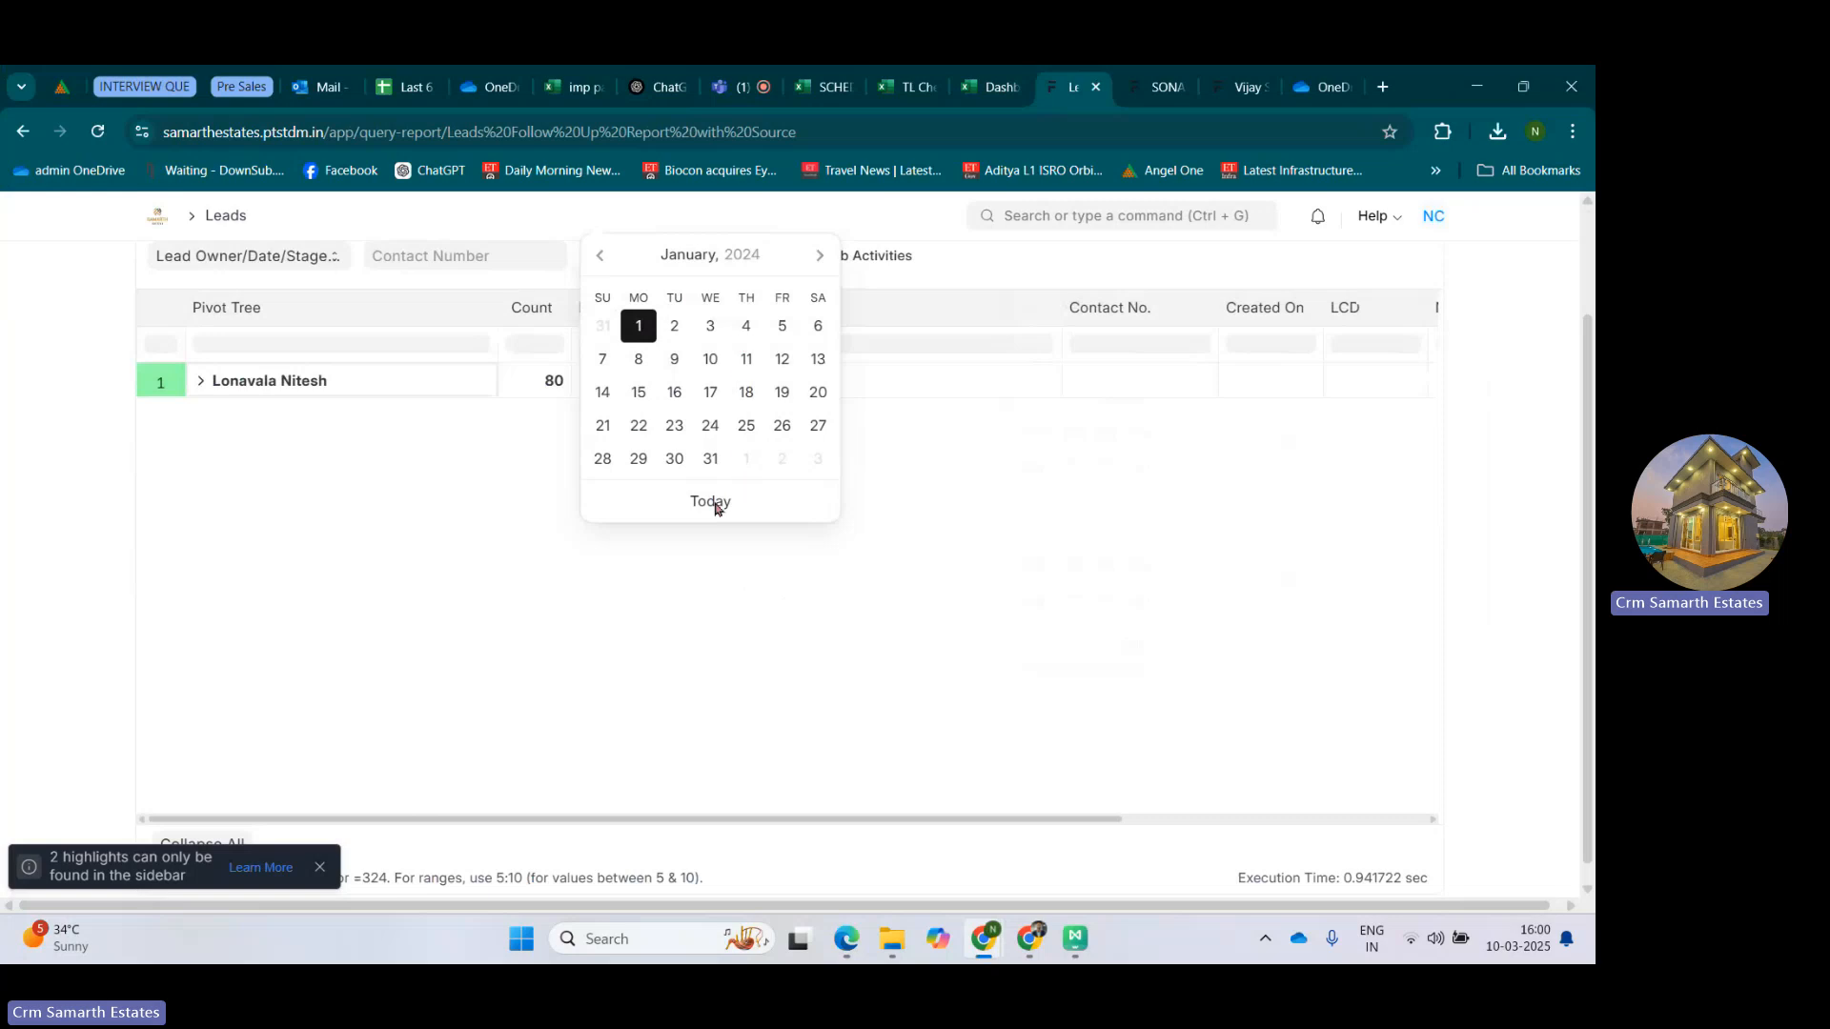
click(1011, 521)
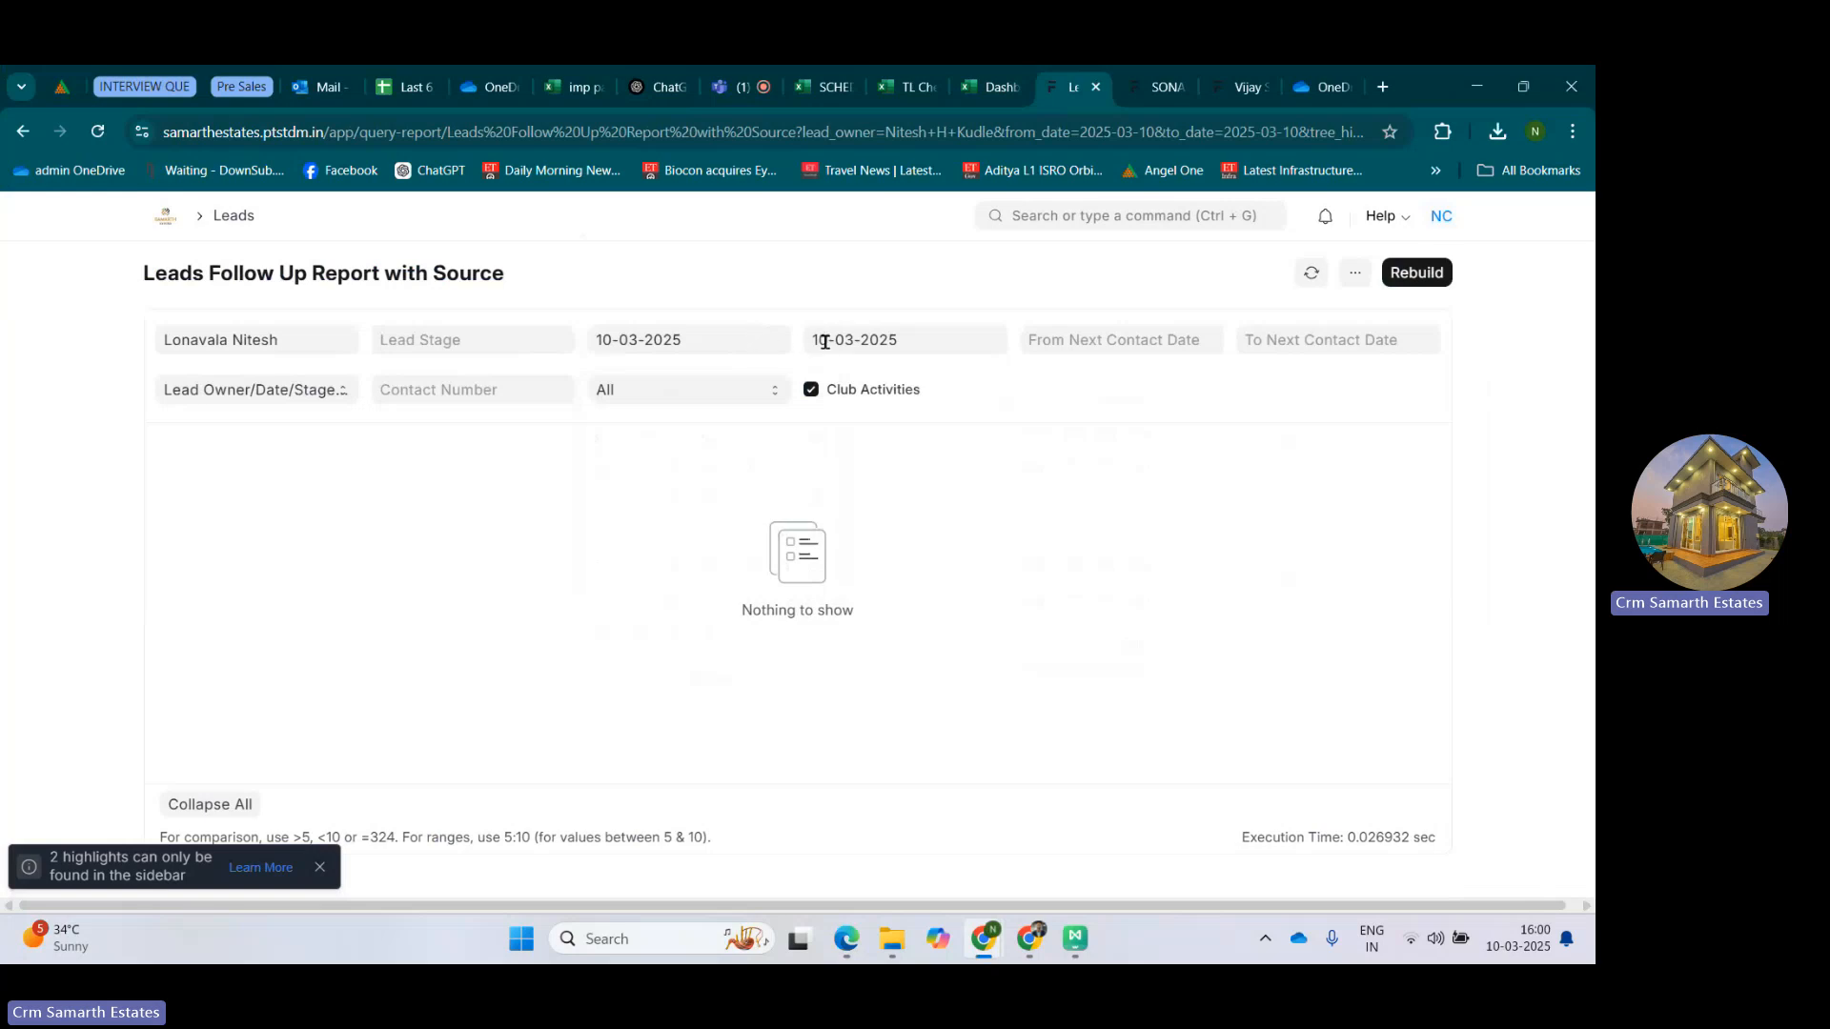
Clear the Lead Owner filter and group the report by Stage/Owner/Date/Lead Name.
click(277, 336)
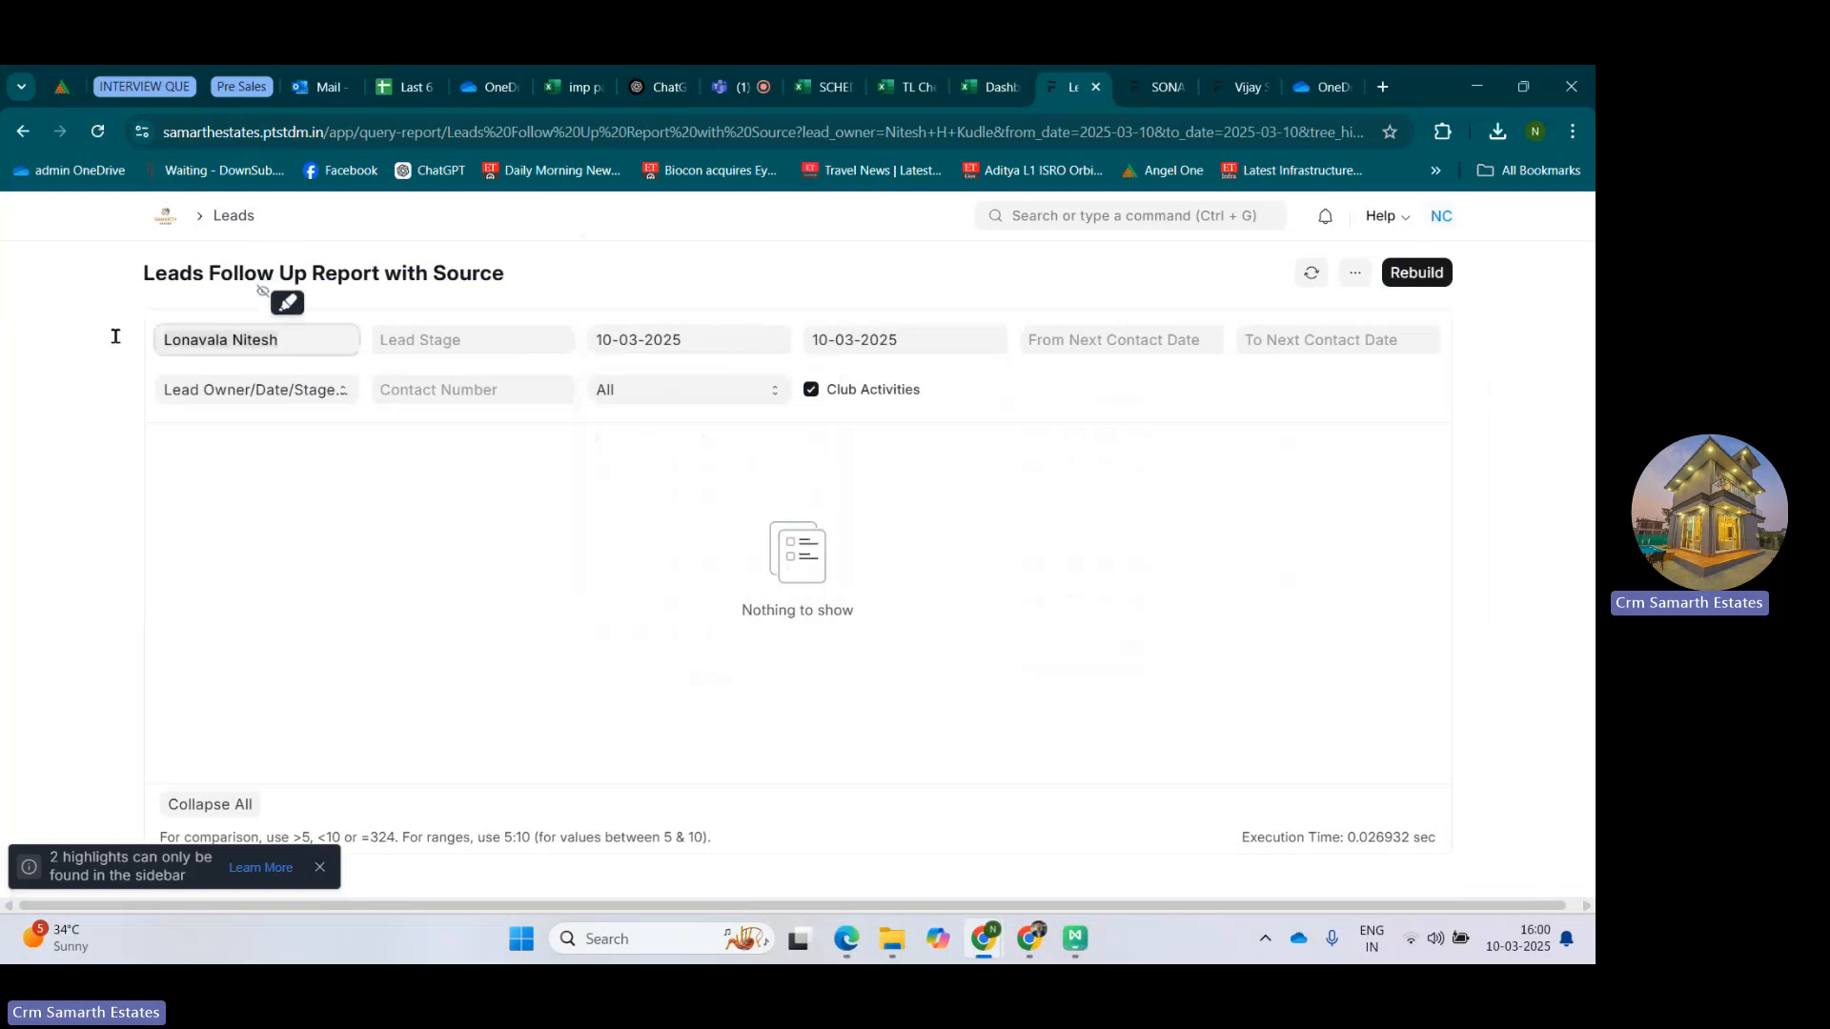
key(BackSpace)
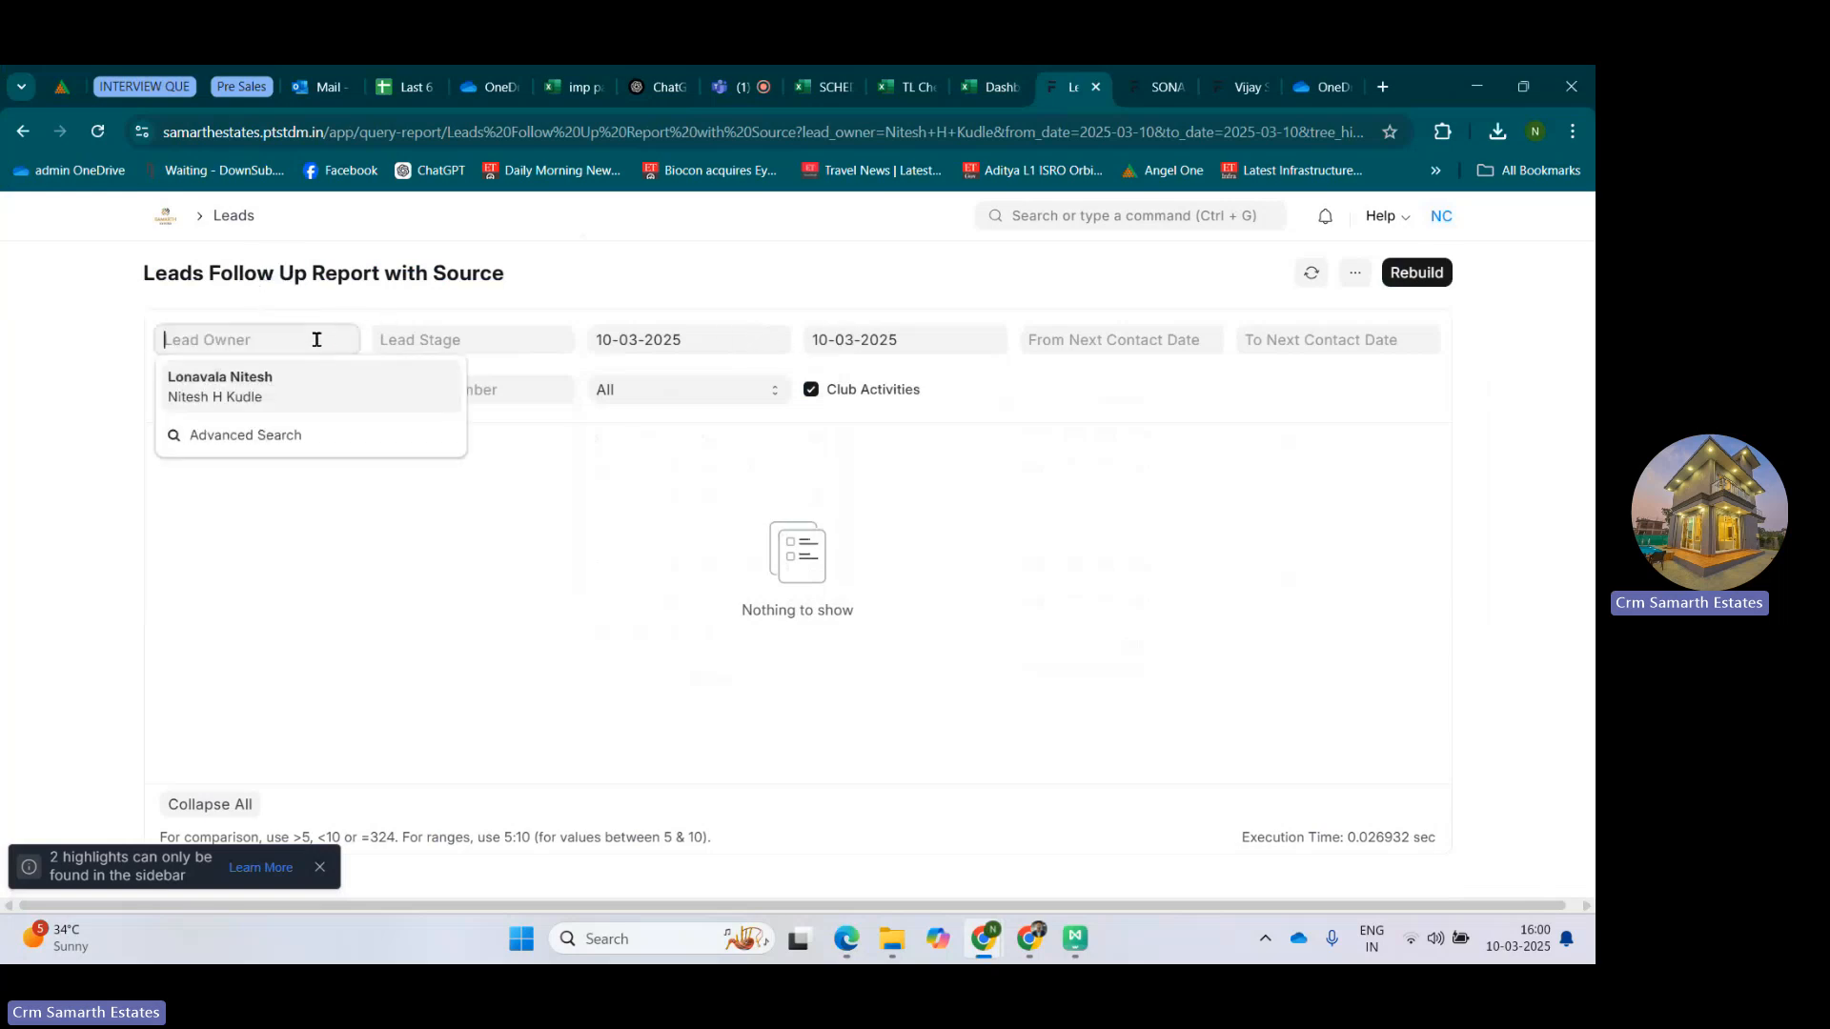
click(613, 284)
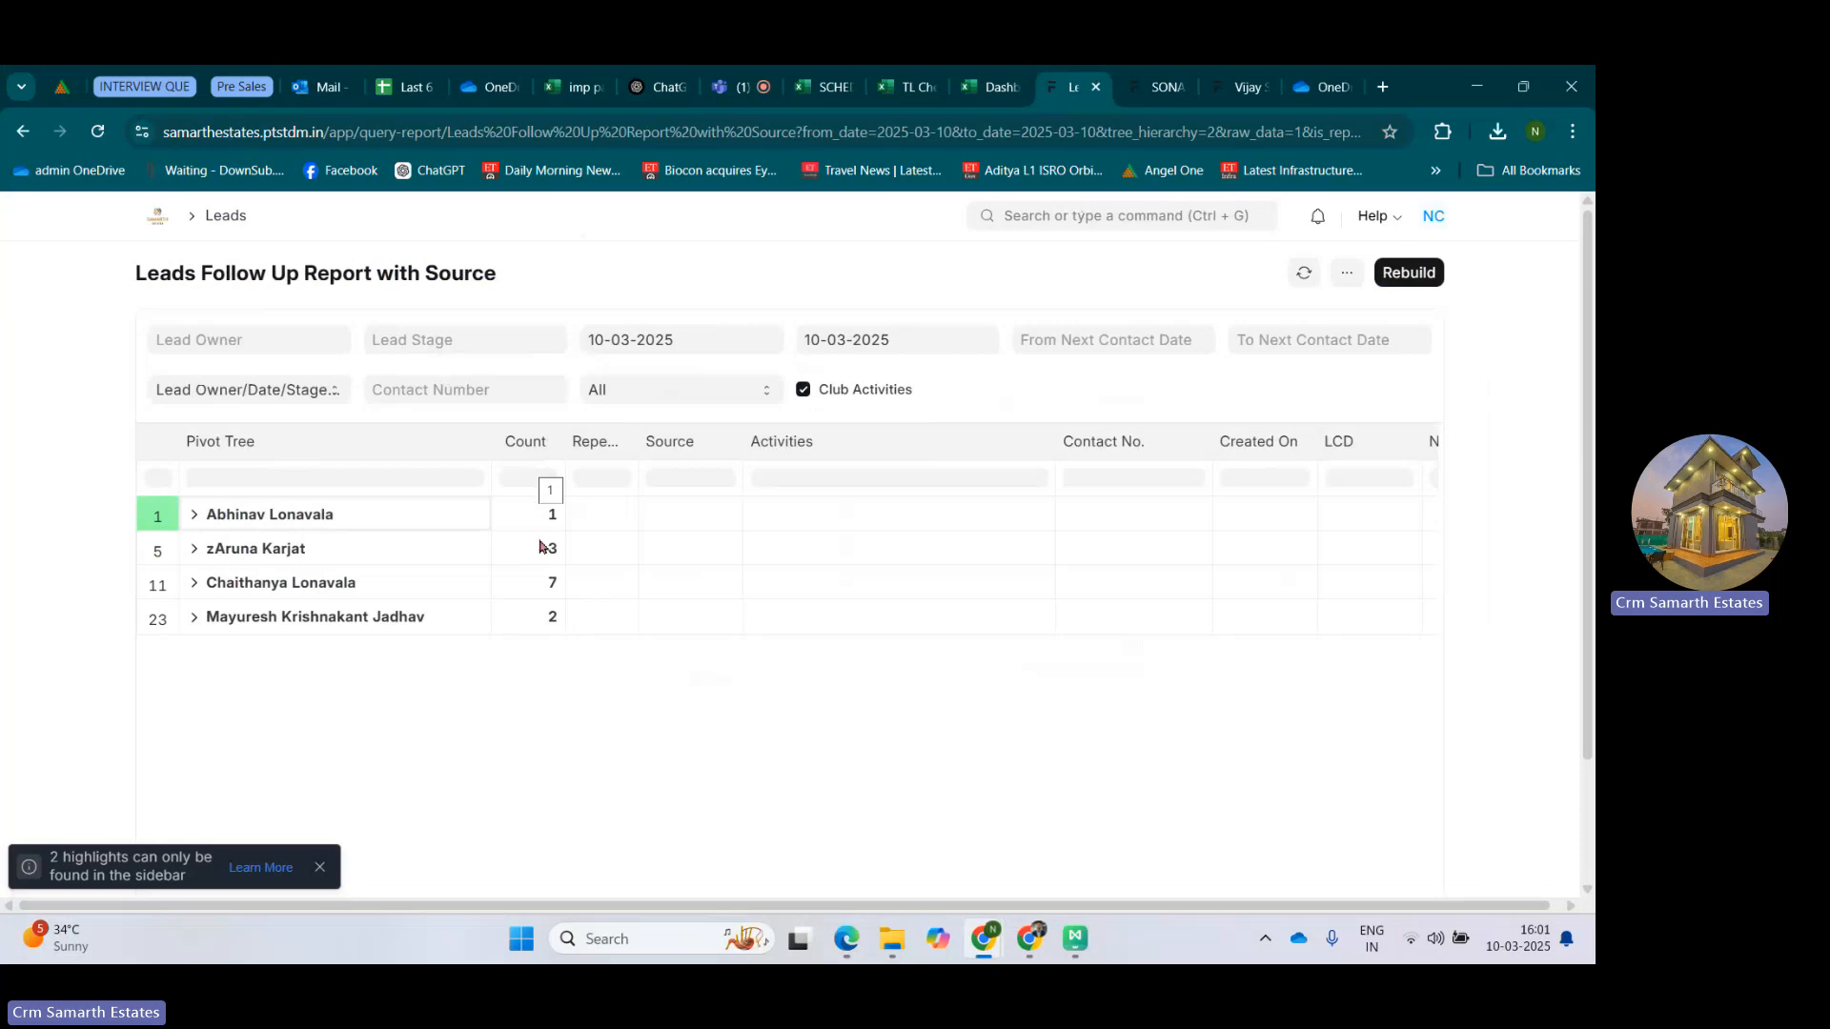
click(234, 389)
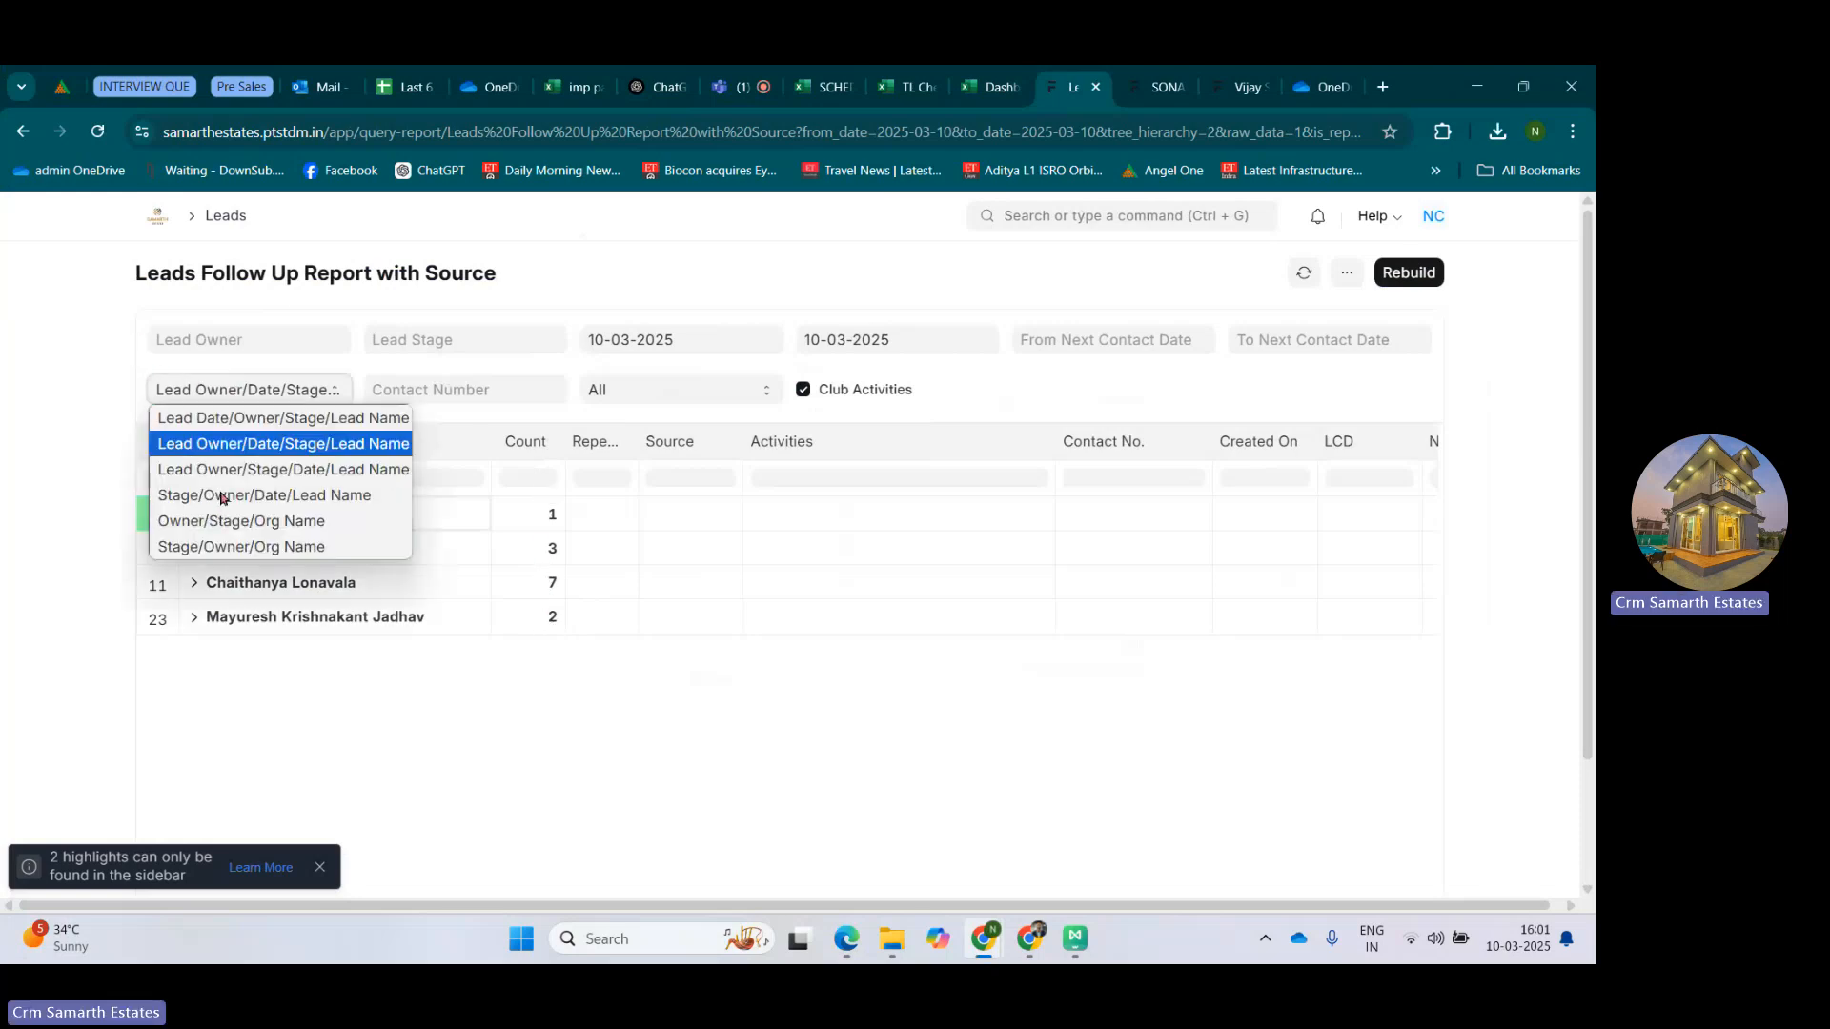
click(221, 496)
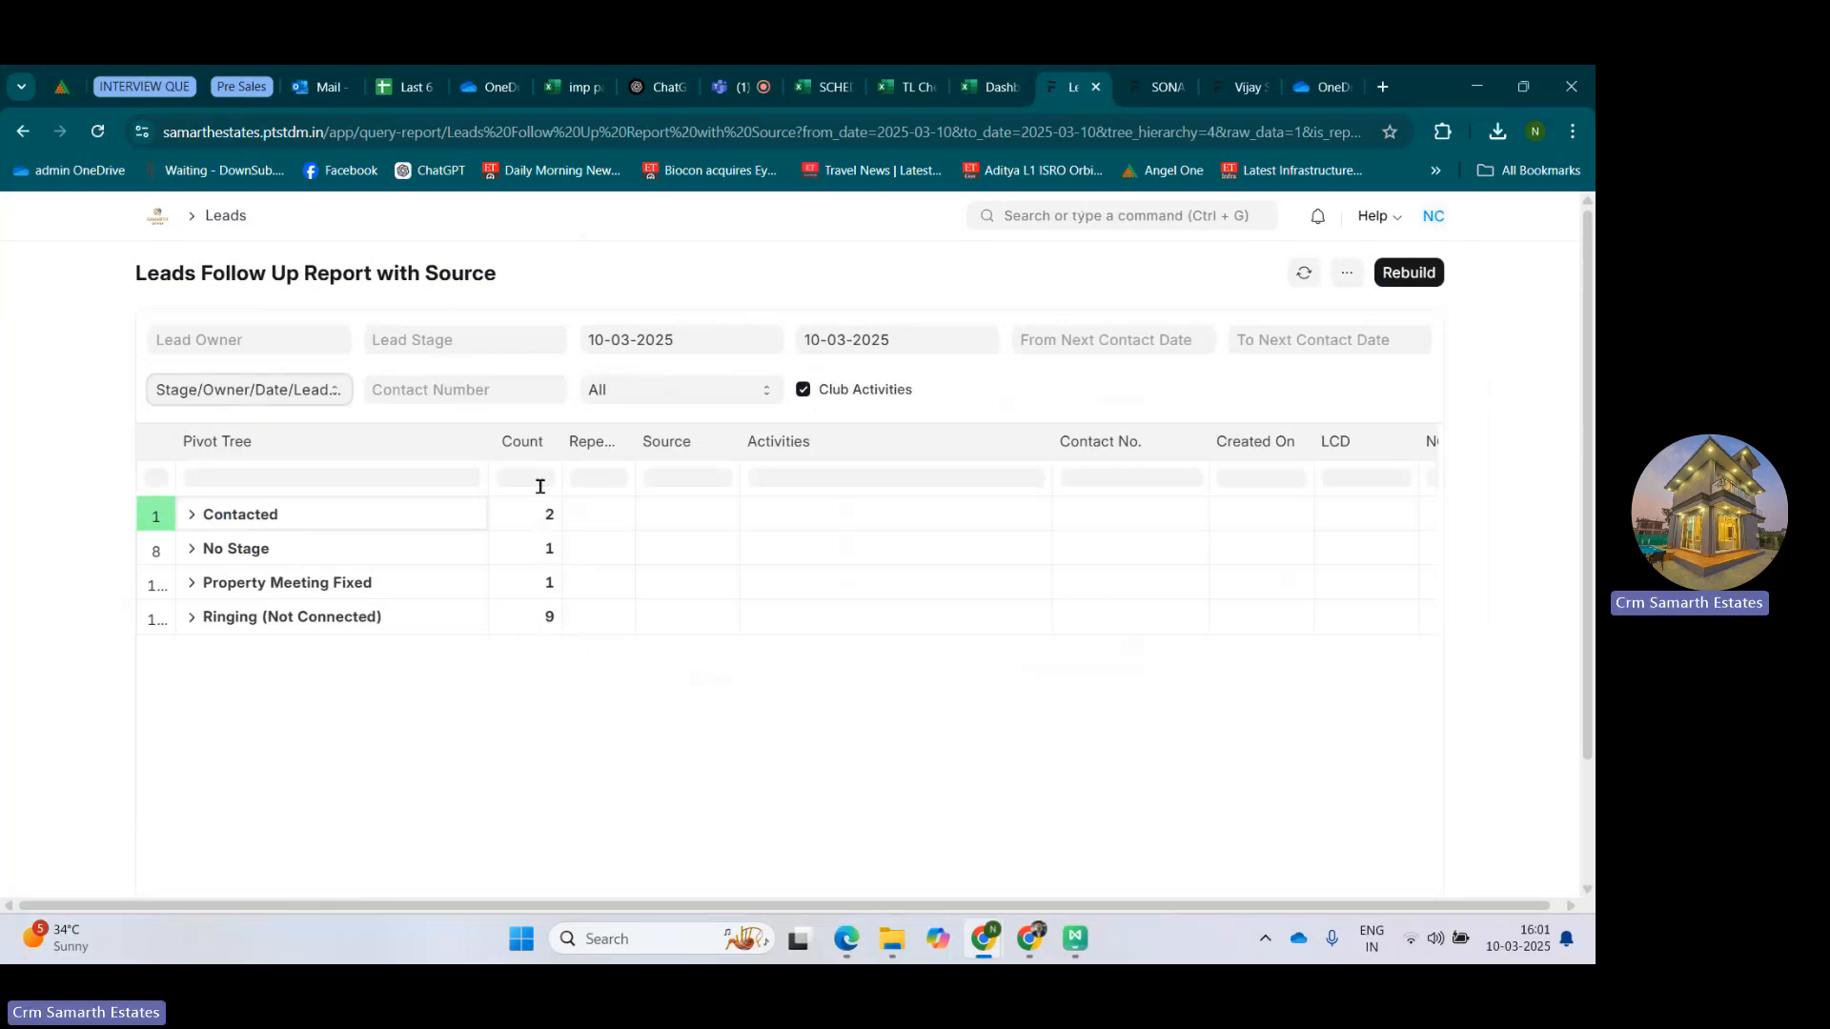
Expand the Contacted stage through both lead owners and their 10-Mar-25 dates to view the individual leads.
click(191, 516)
click(210, 549)
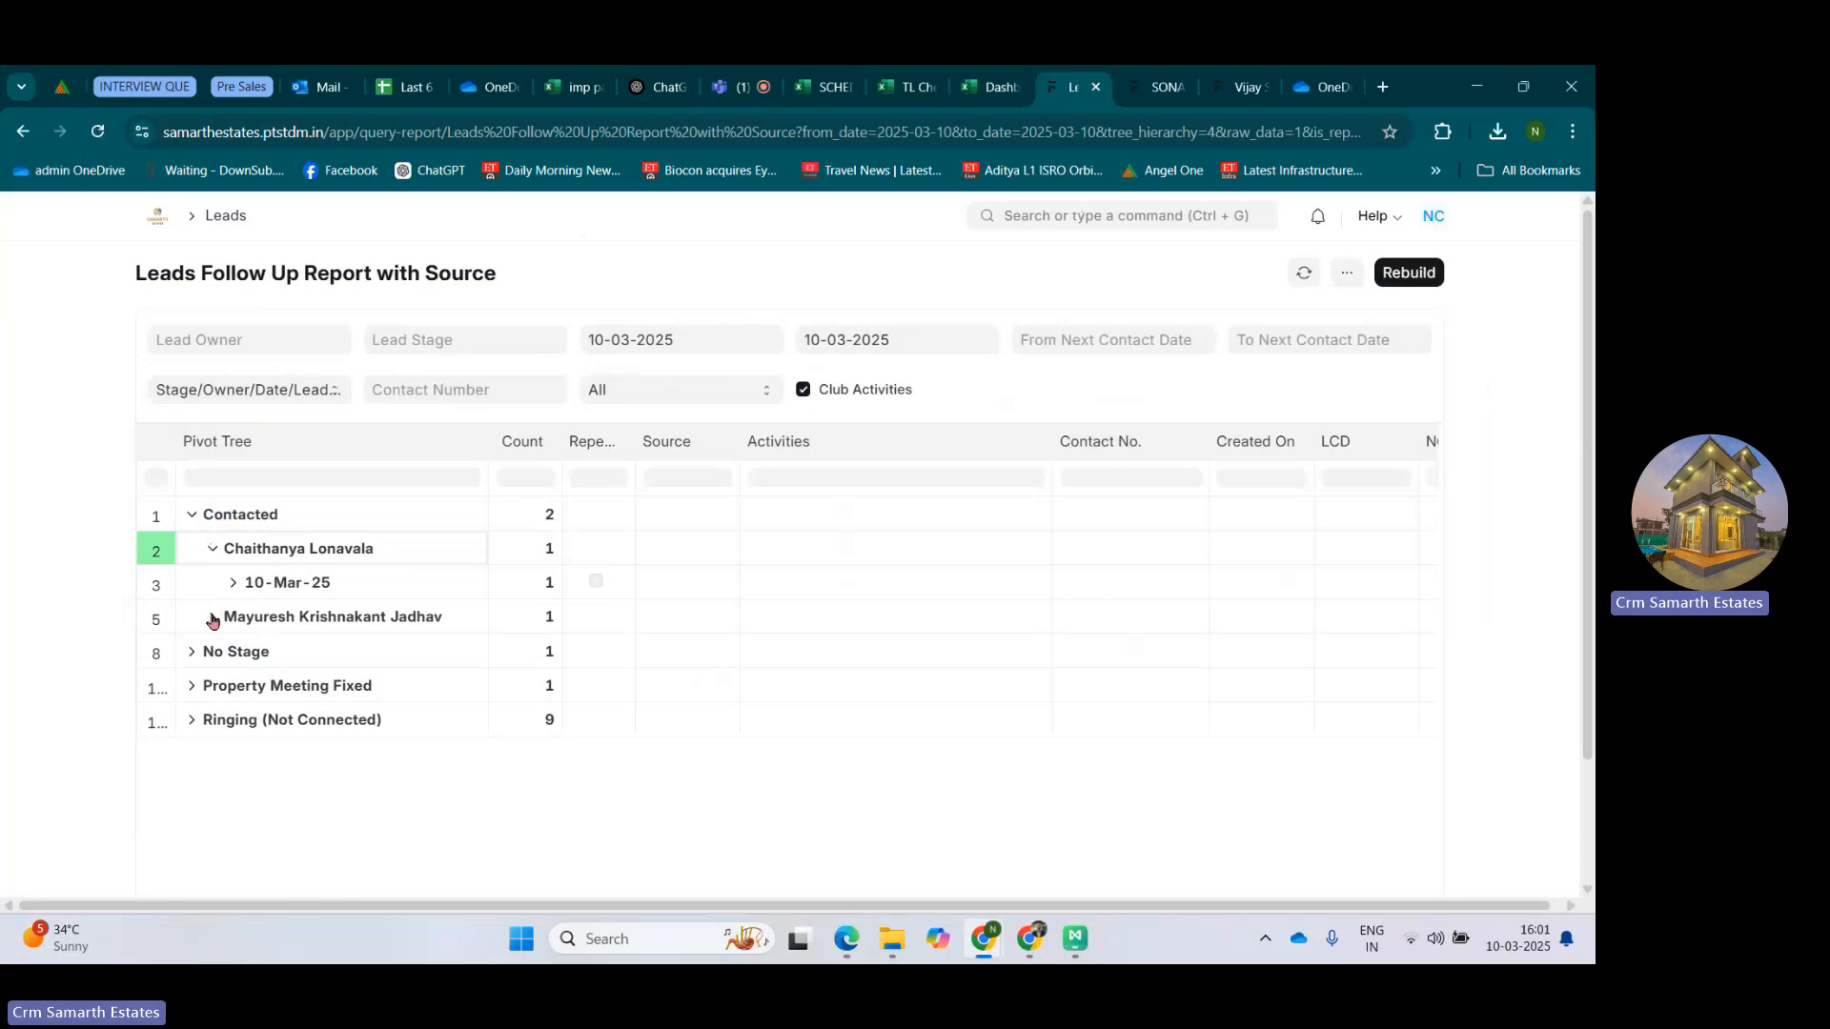
click(213, 617)
click(231, 585)
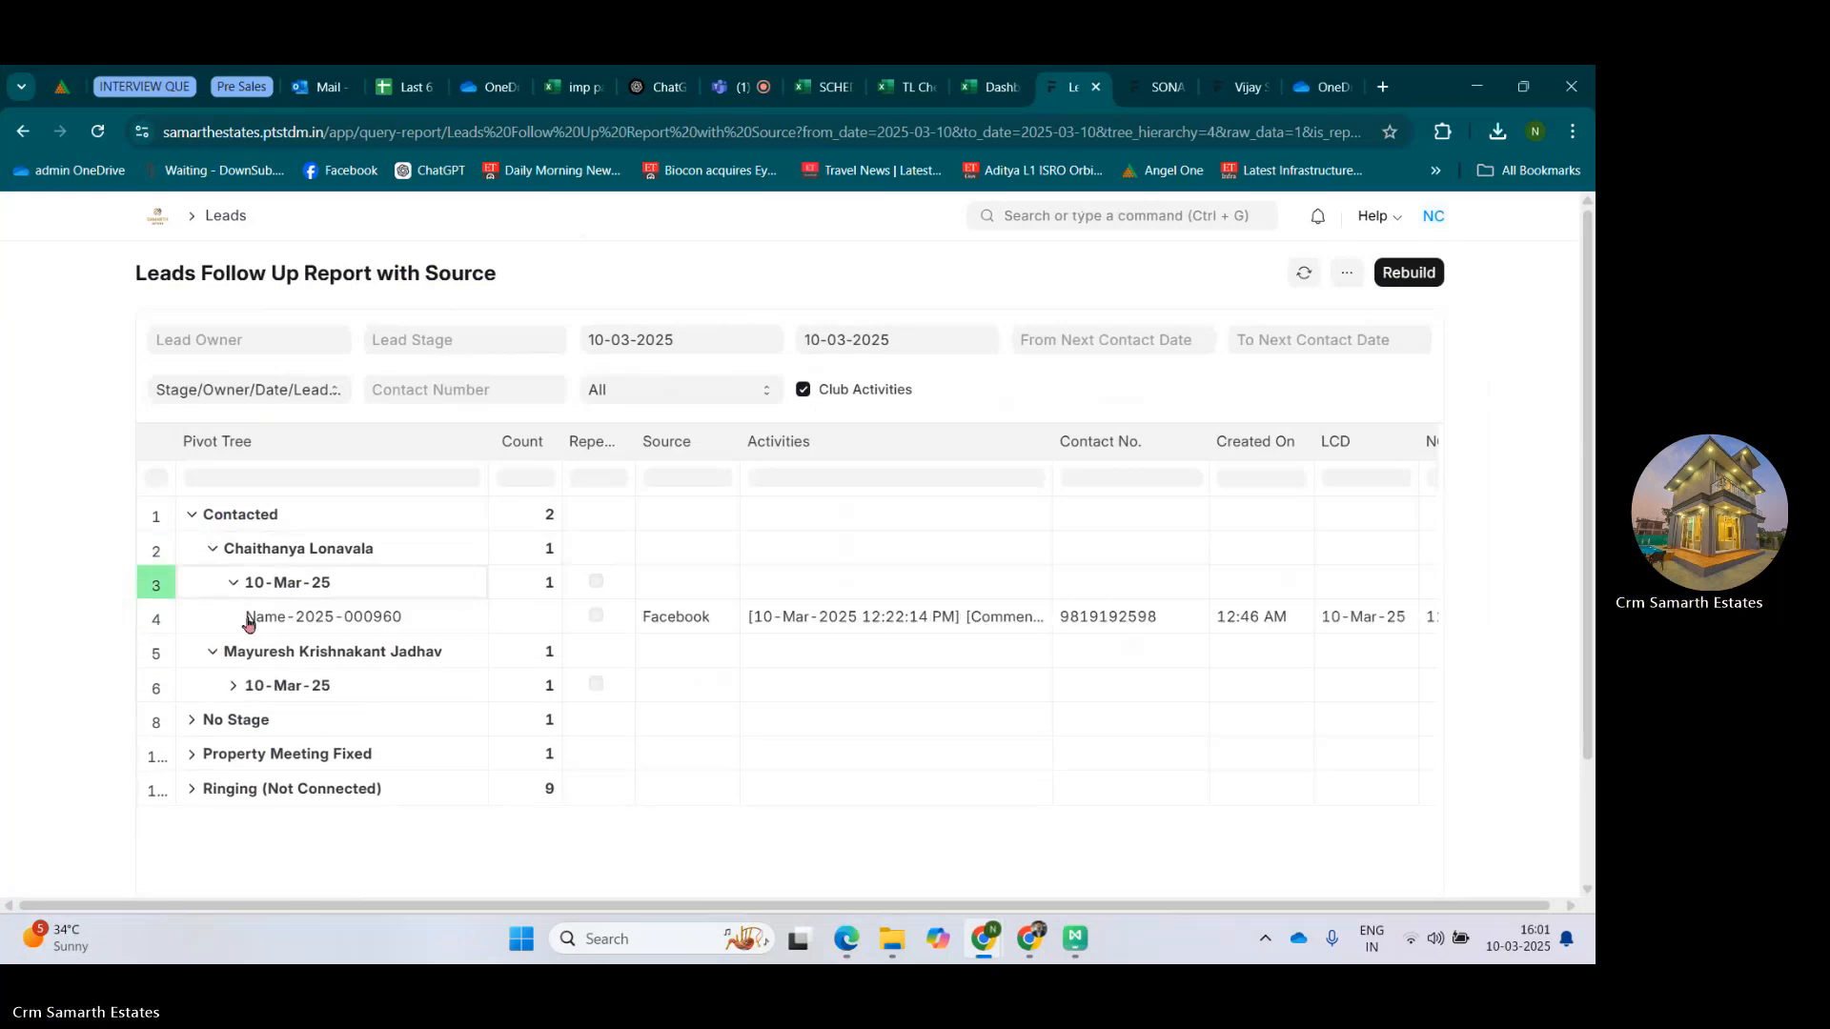
click(233, 686)
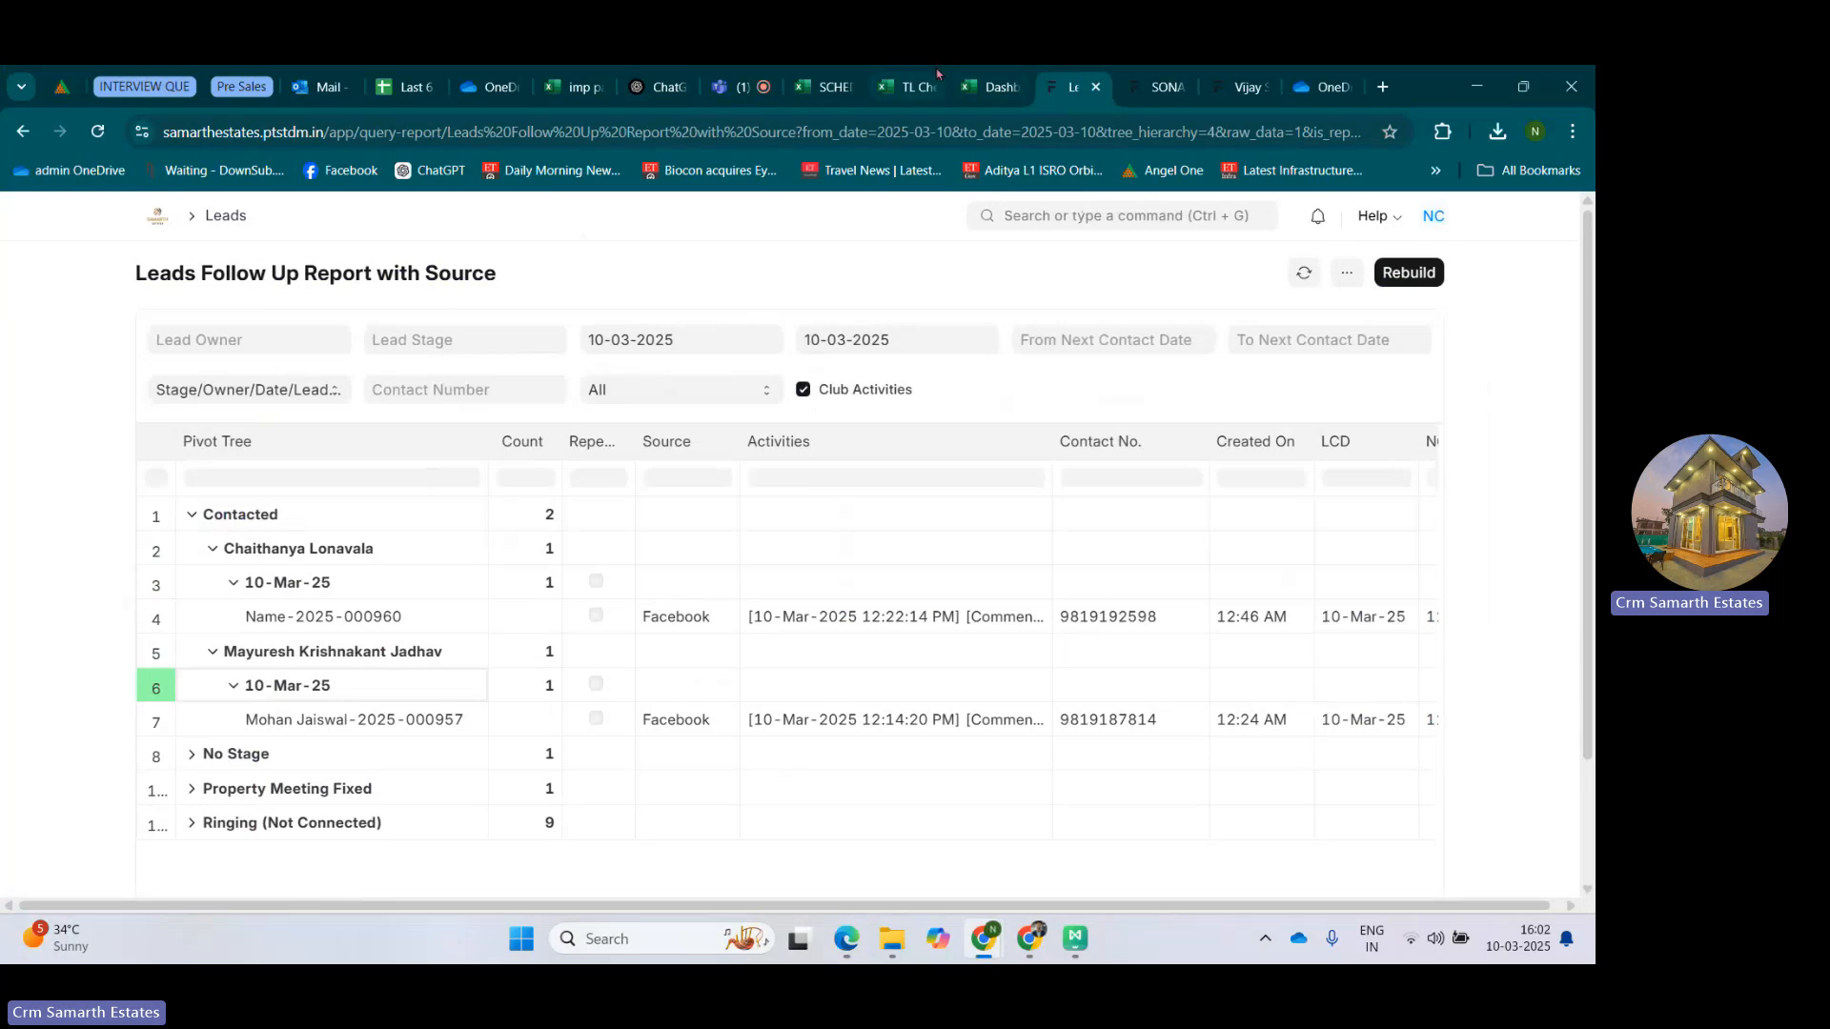
Switch to the SCHEDULE VISIT LIST workbook, place it beside the leads report, and examine the Office Time, Night Time, Ringing and Contact headers.
drag(829, 74, 988, 74)
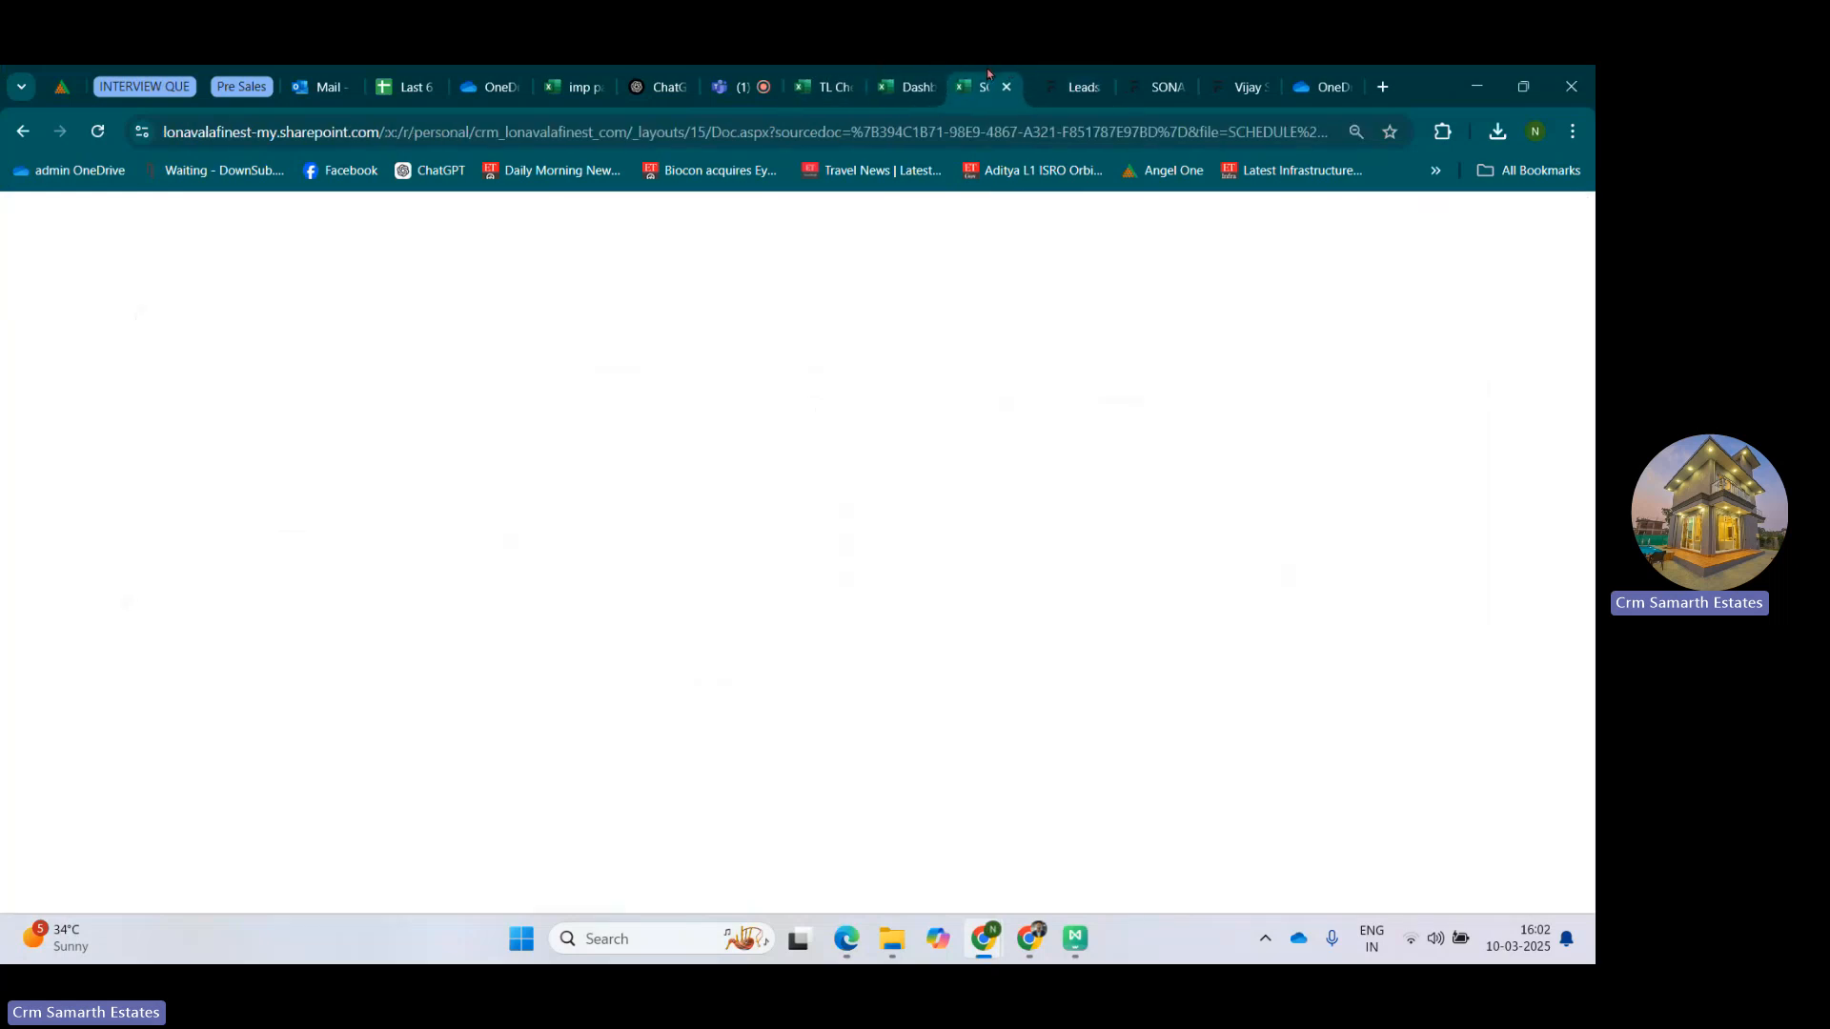
click(194, 549)
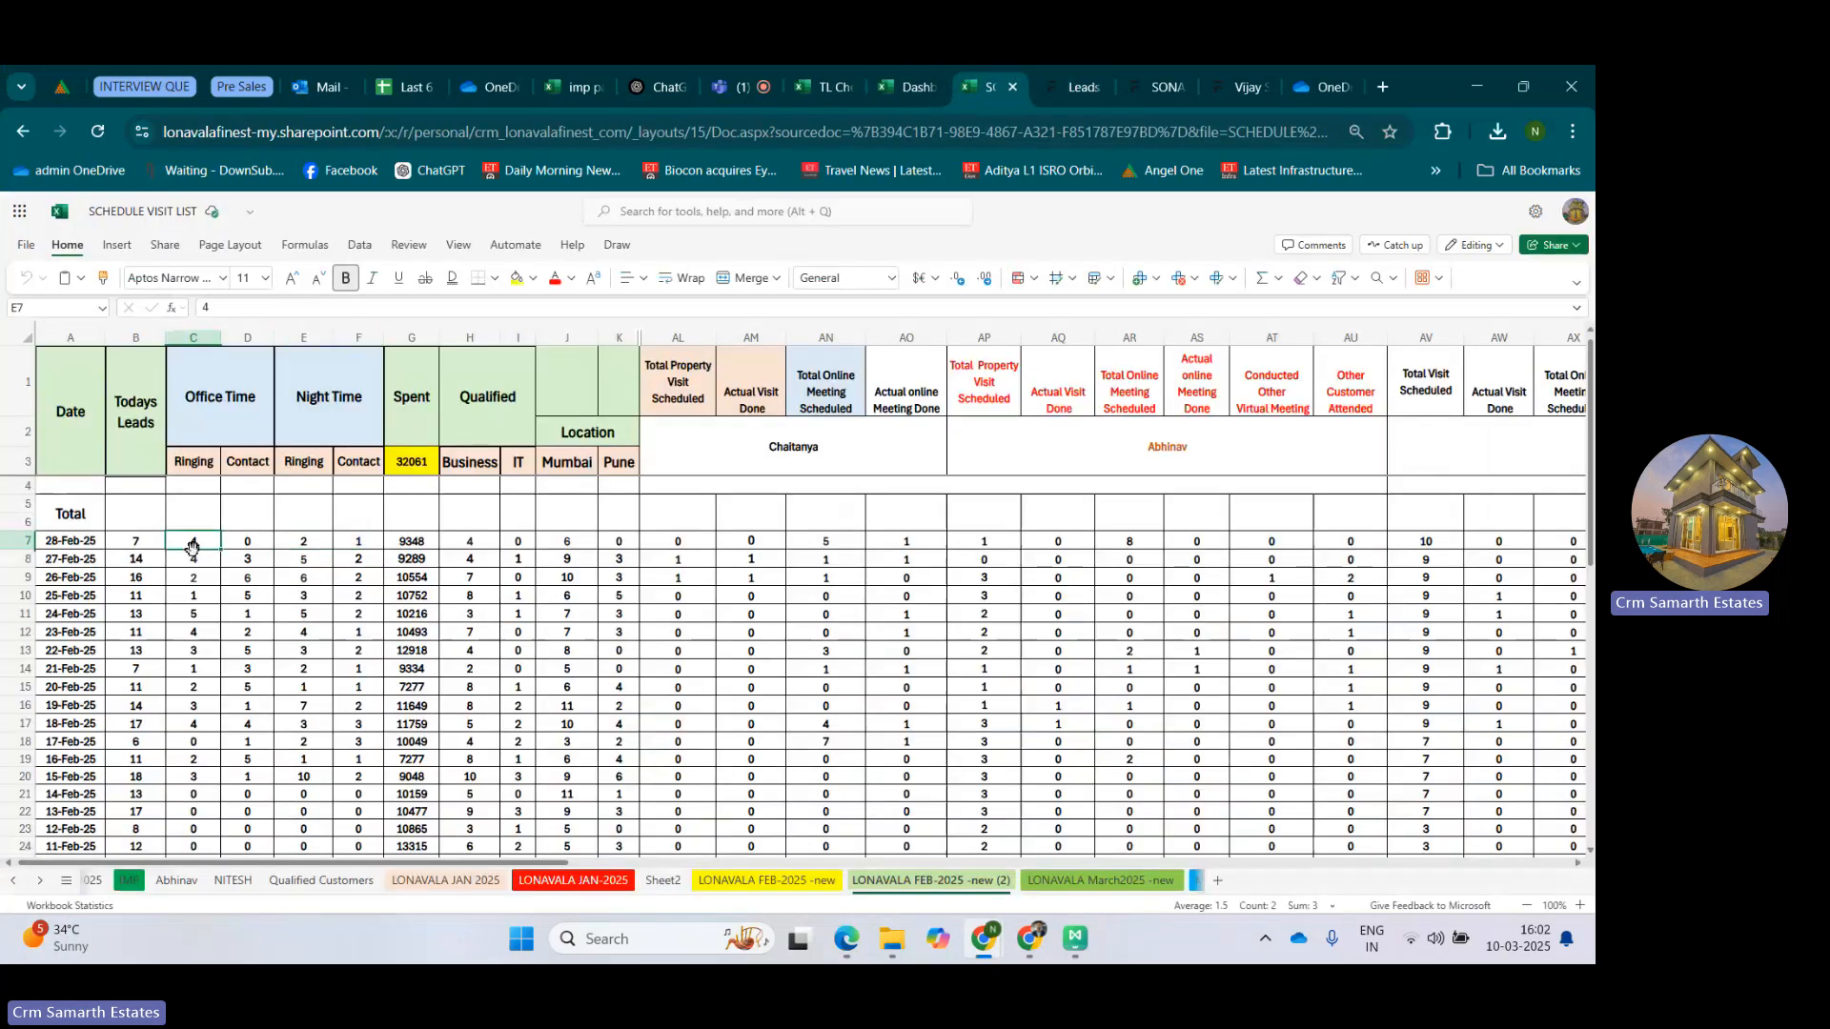
click(195, 410)
click(314, 386)
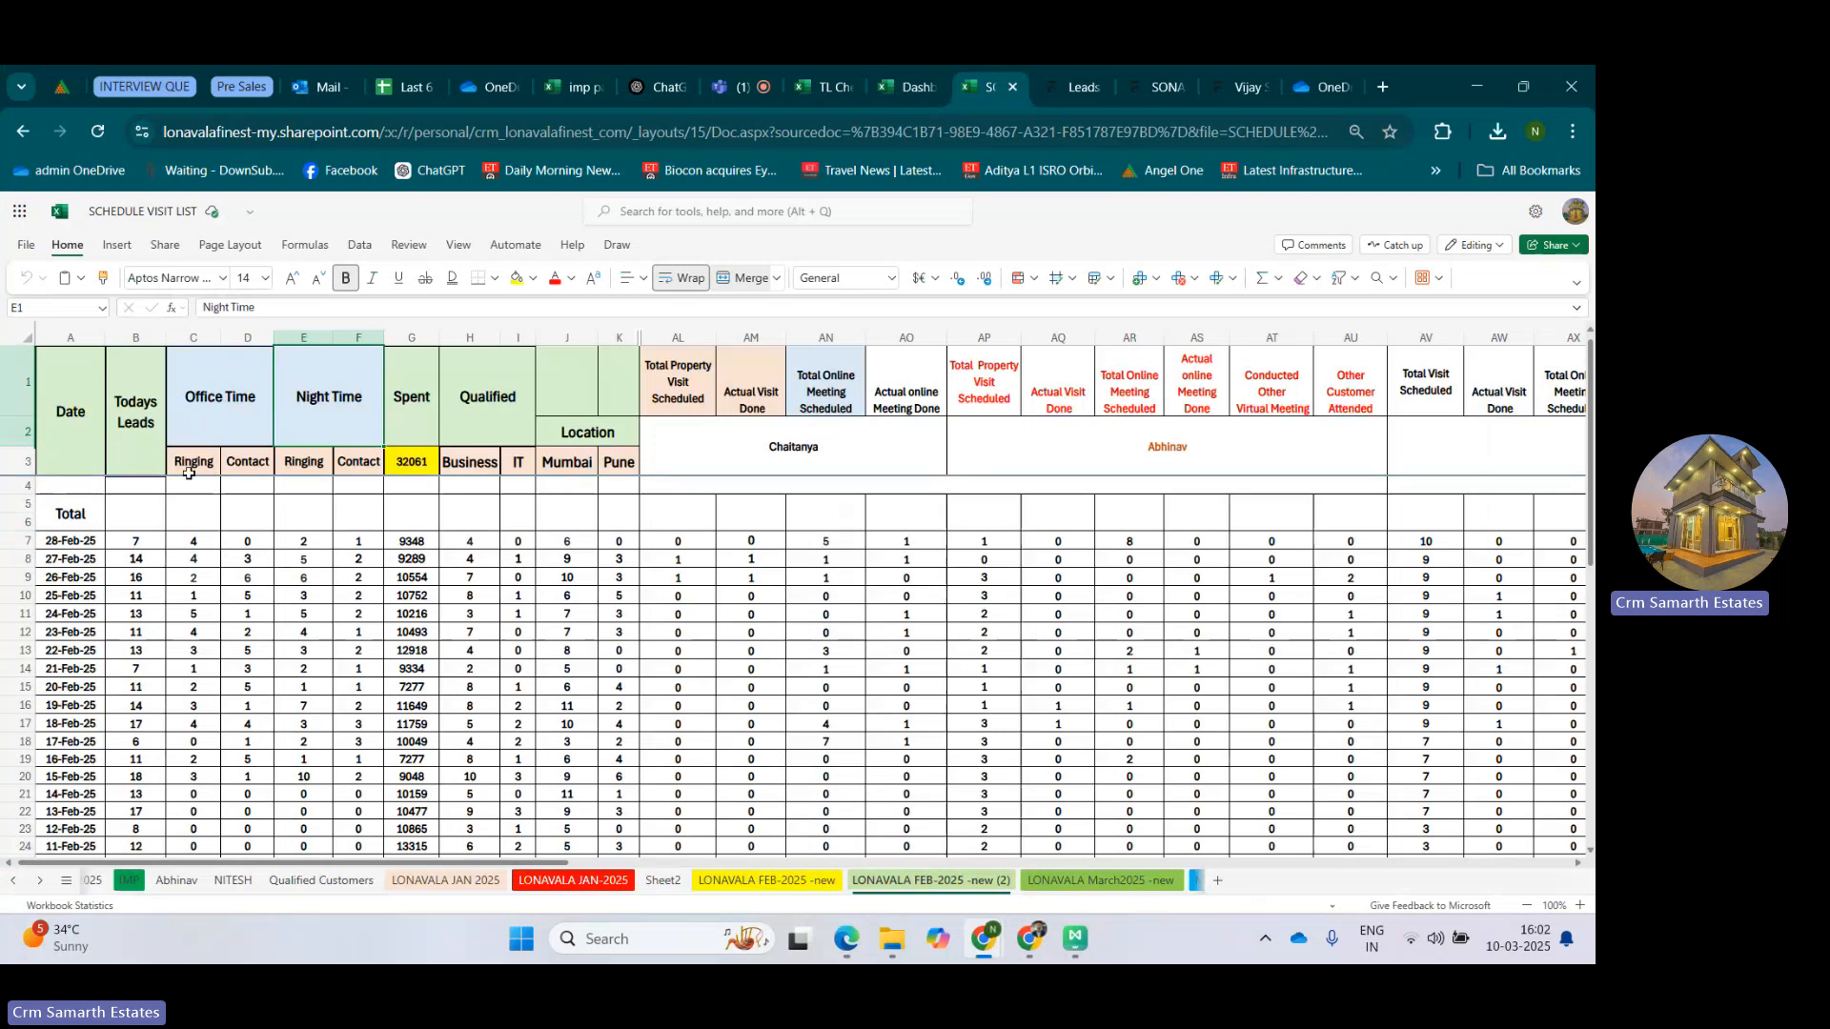
click(191, 462)
click(255, 461)
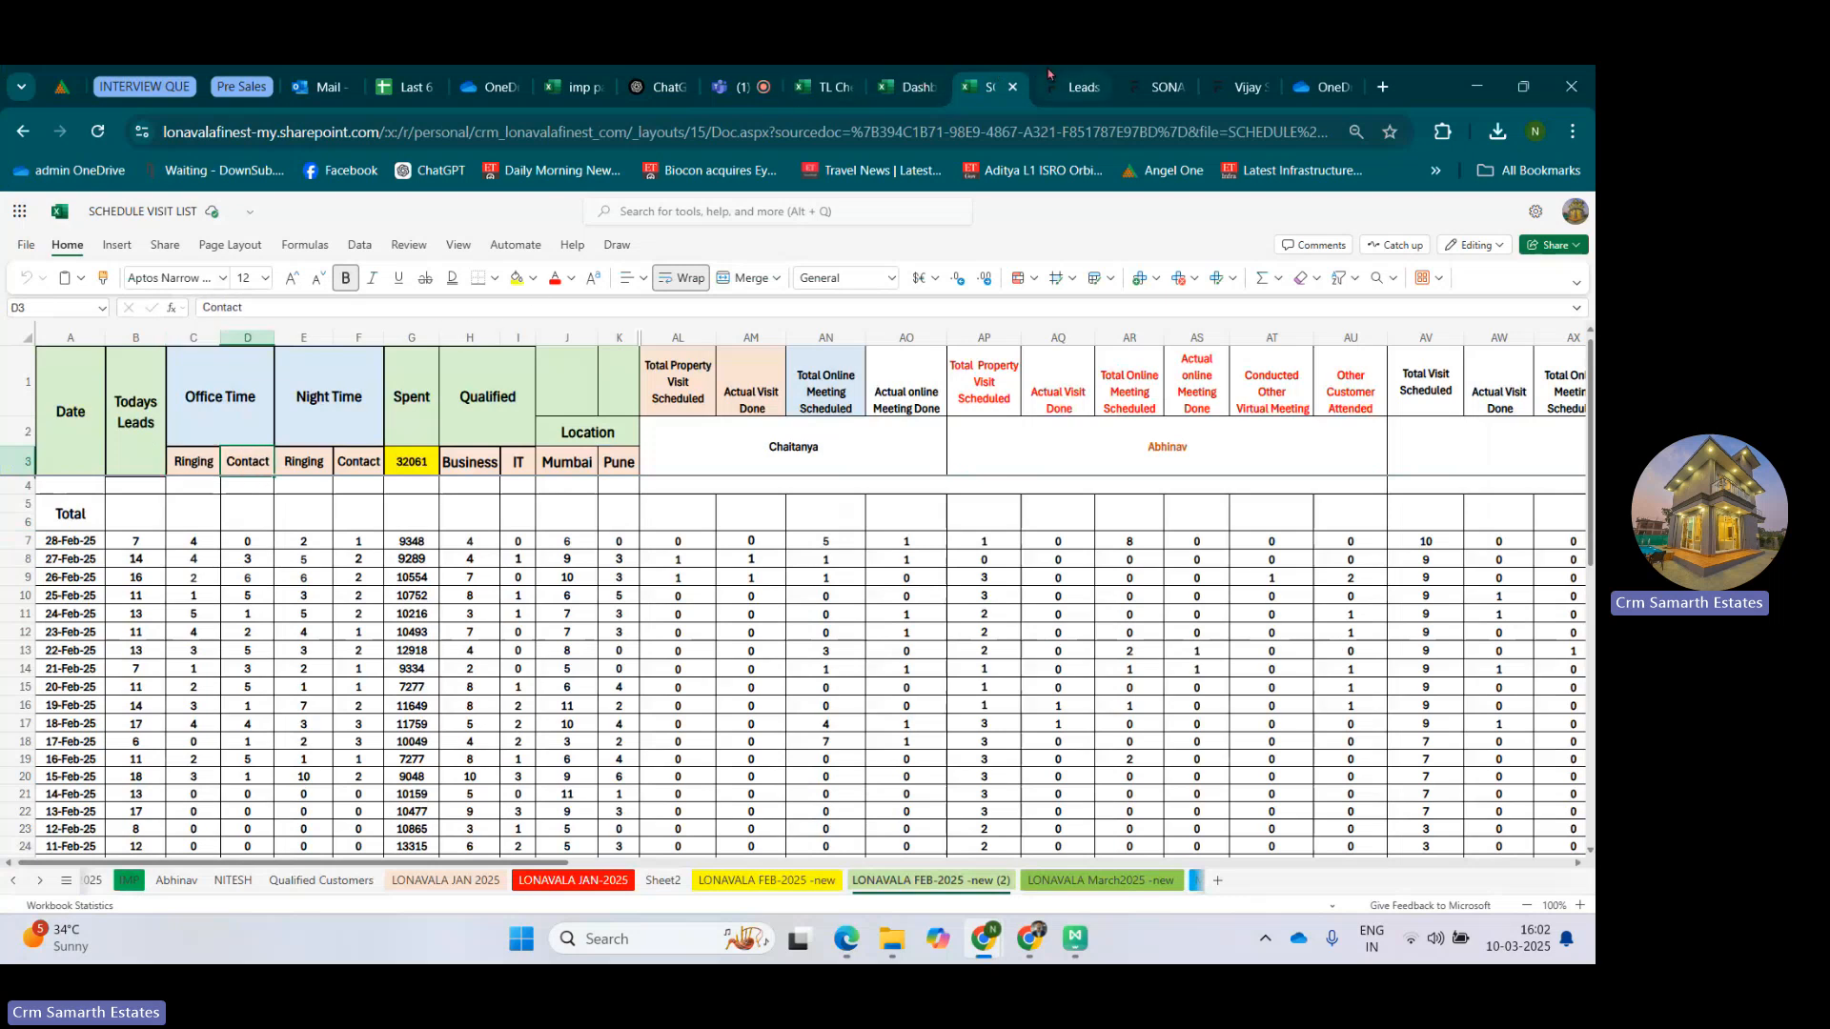
Expand the Ringing (Not Connected) stage in the leads report to view its owners, and return to the SCHEDULE VISIT LIST workbook.
key(ctrl+Tab)
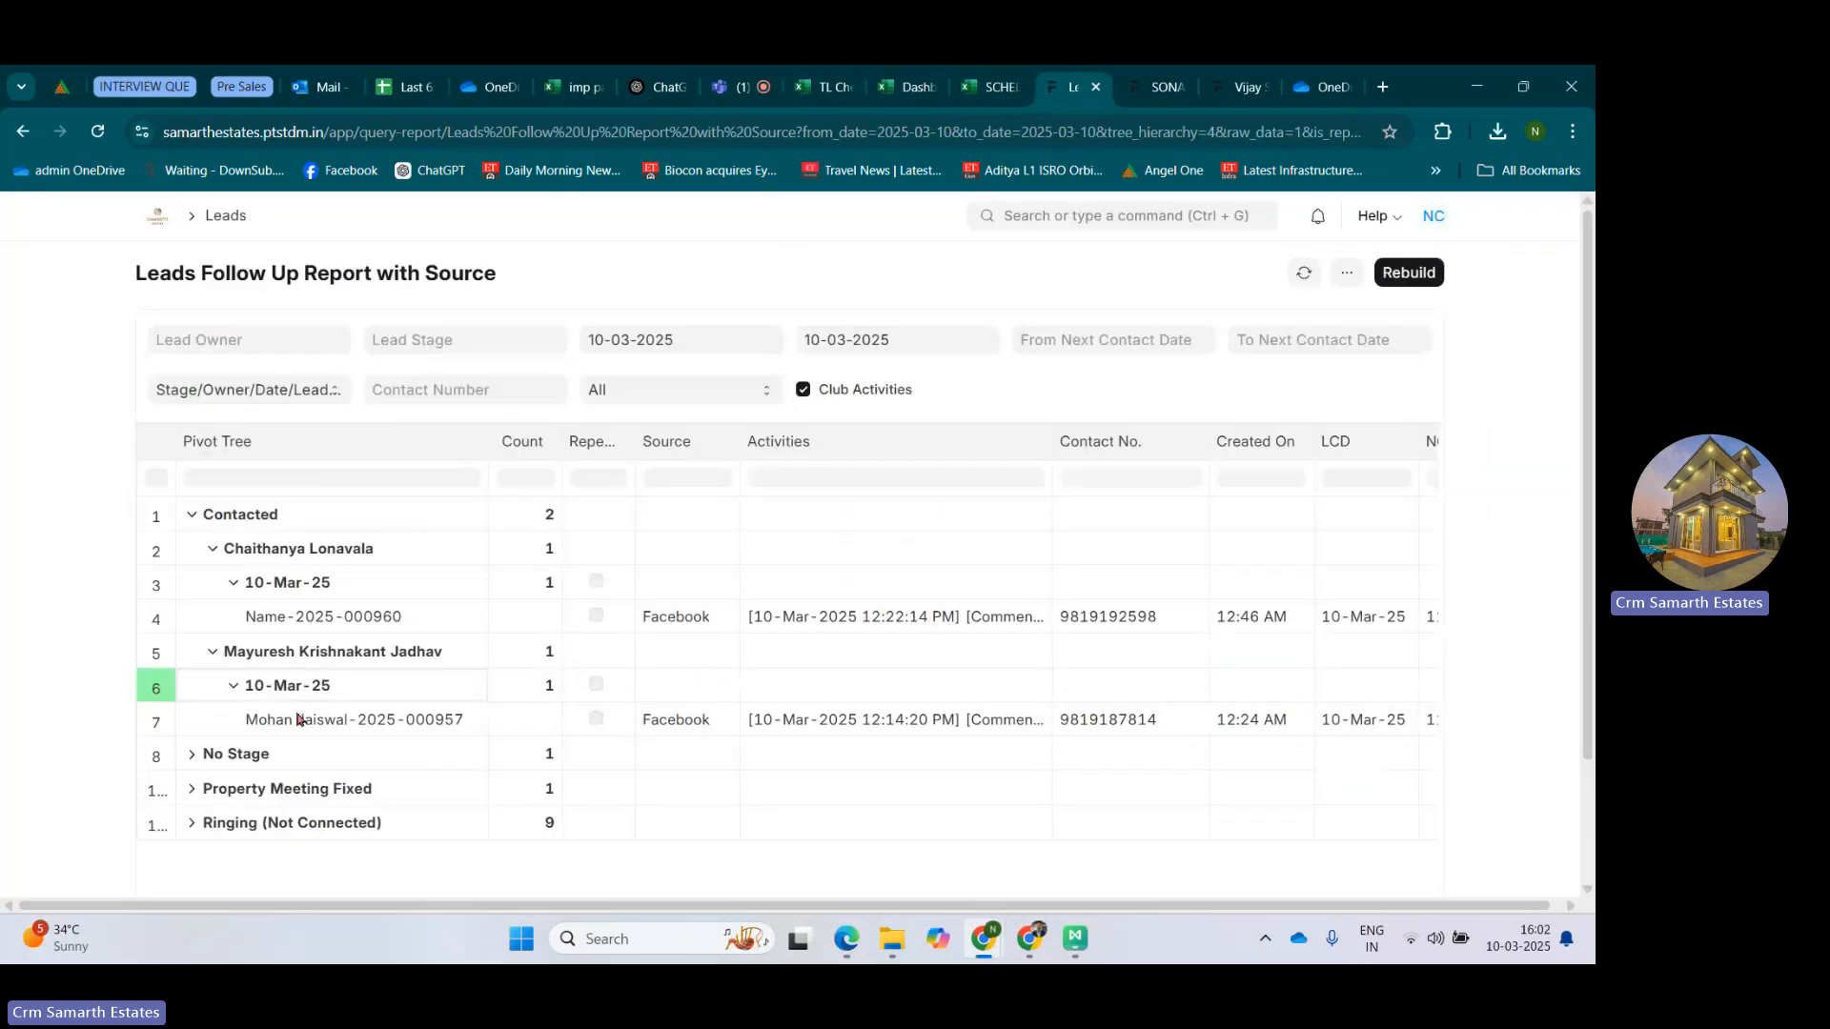
click(191, 825)
scroll(269, 748, down, 2)
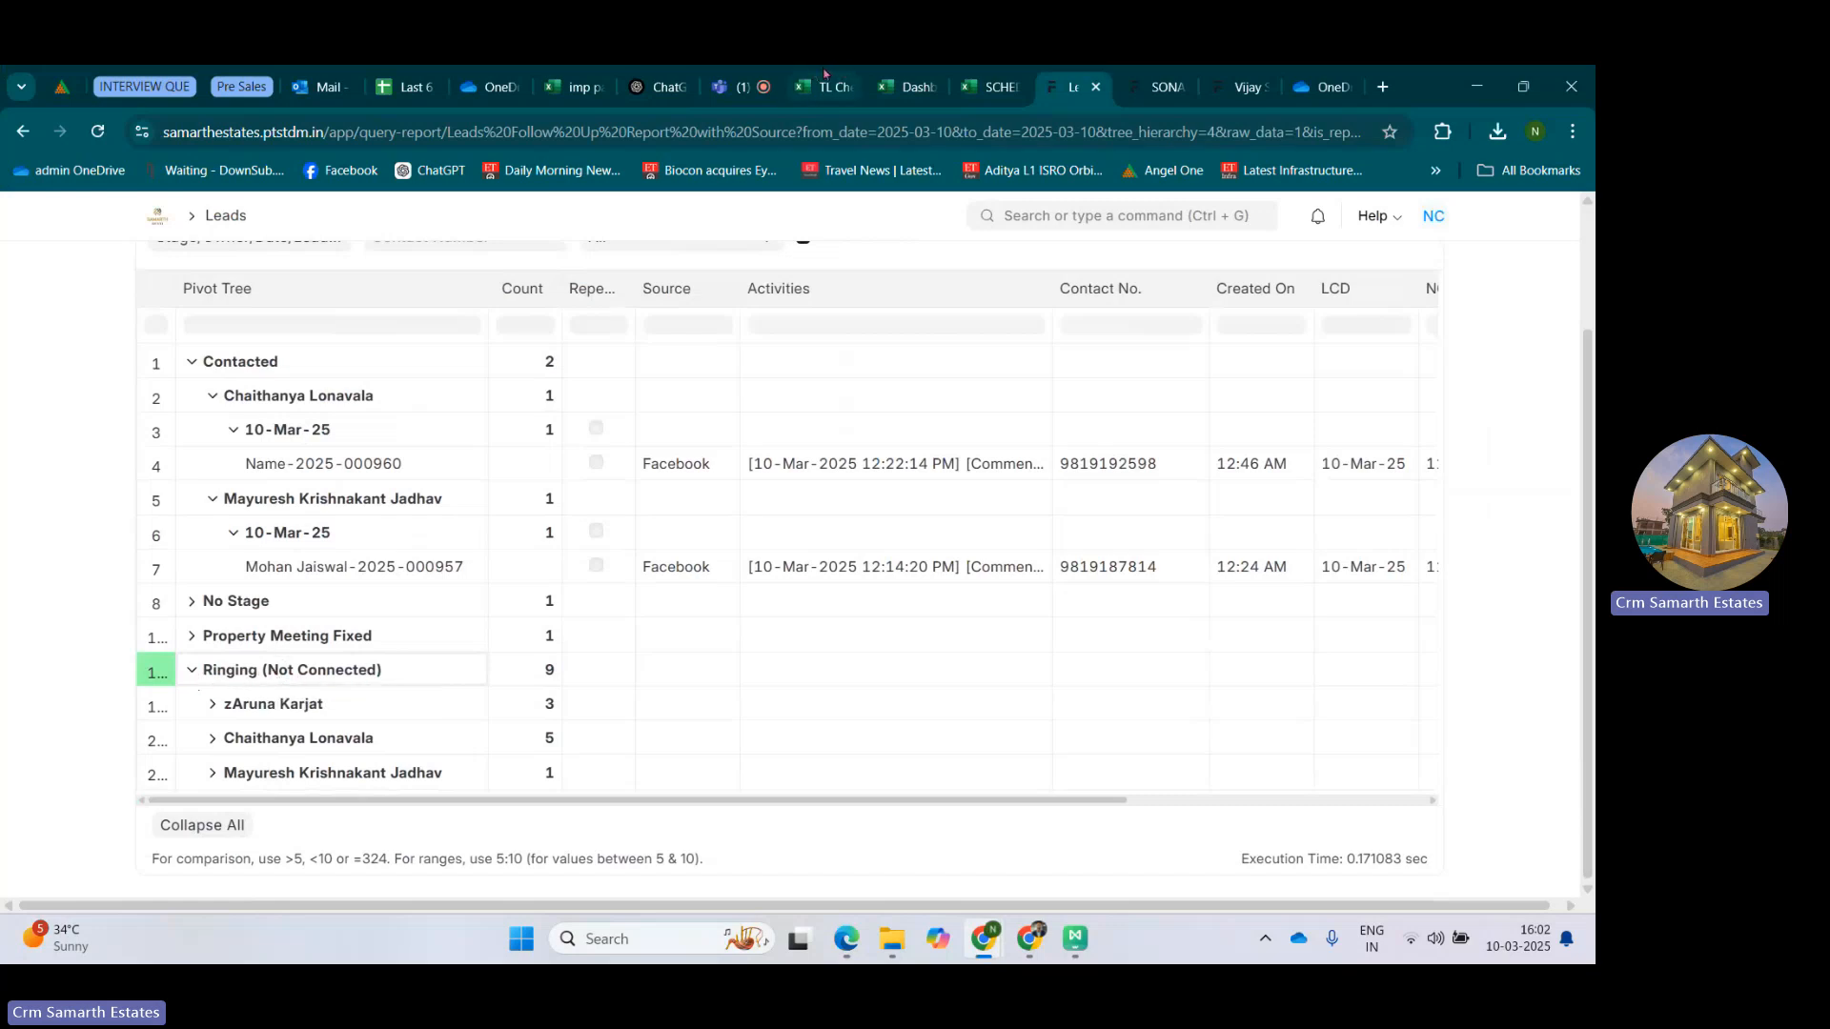
click(996, 87)
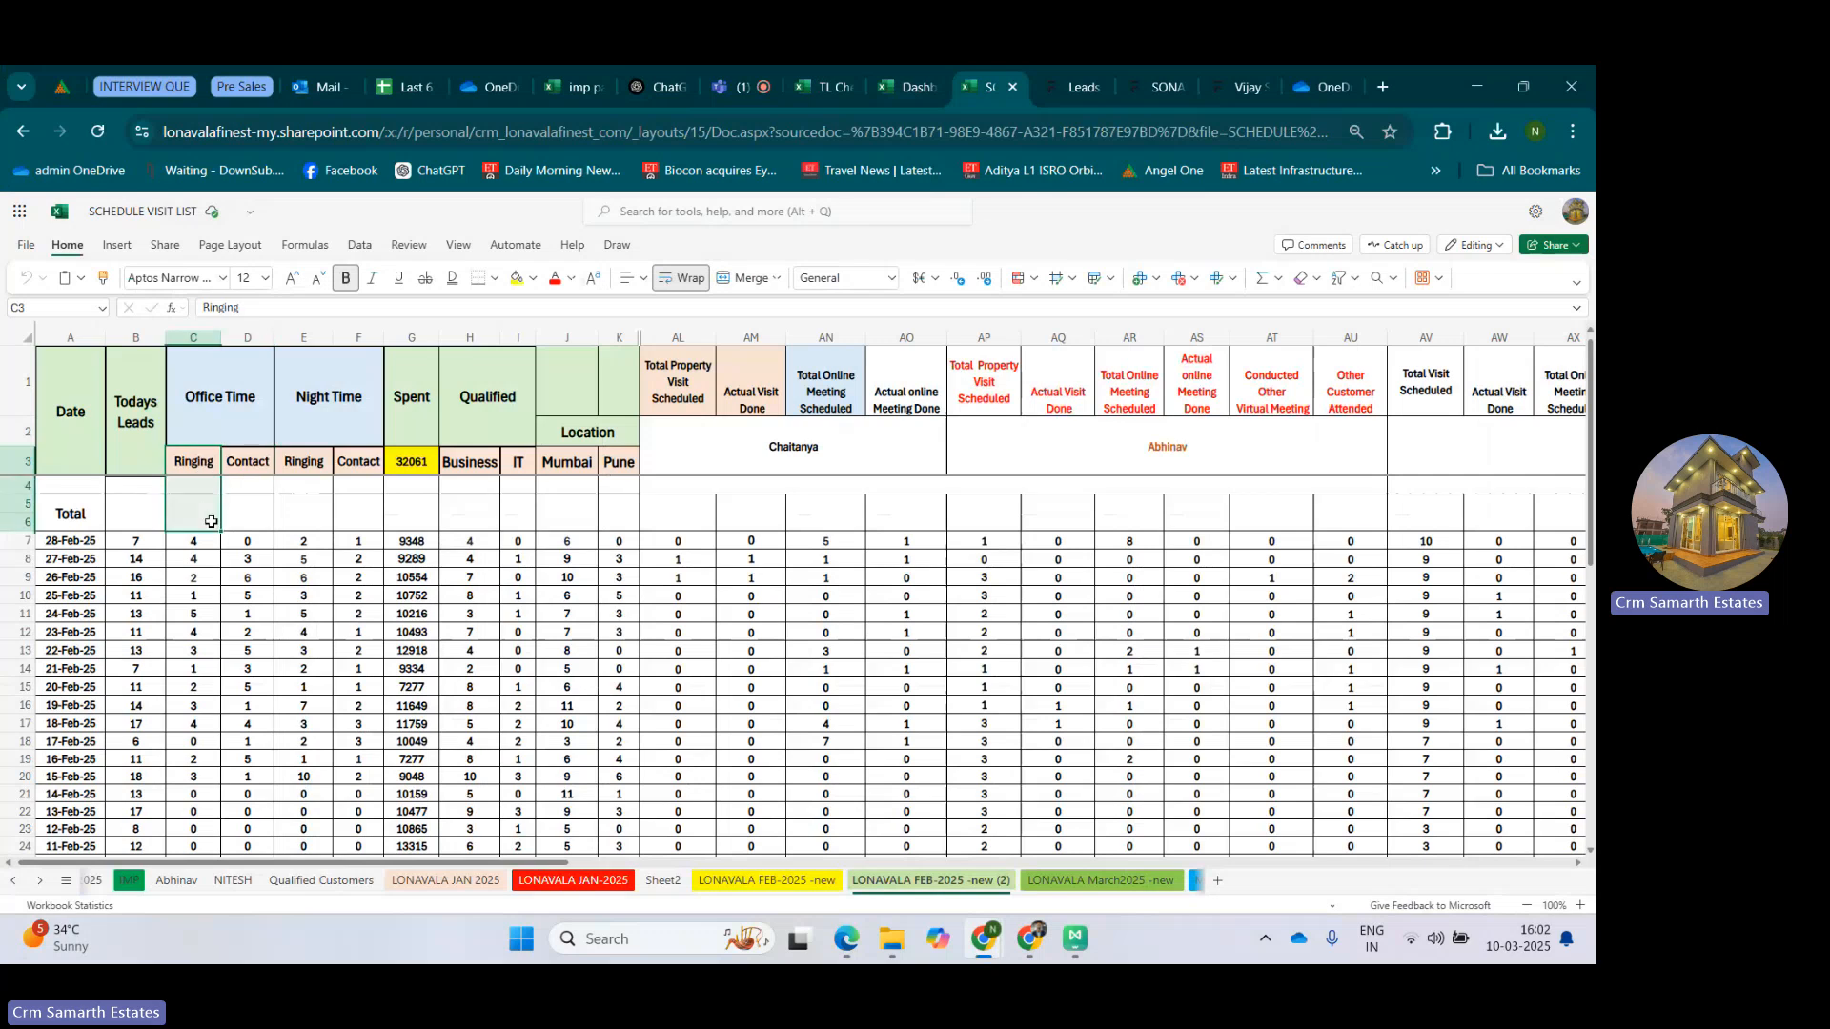
Examine the Ringing and Contact columns under both Office Time and Night Time in the visit list.
drag(211, 522, 210, 633)
click(210, 632)
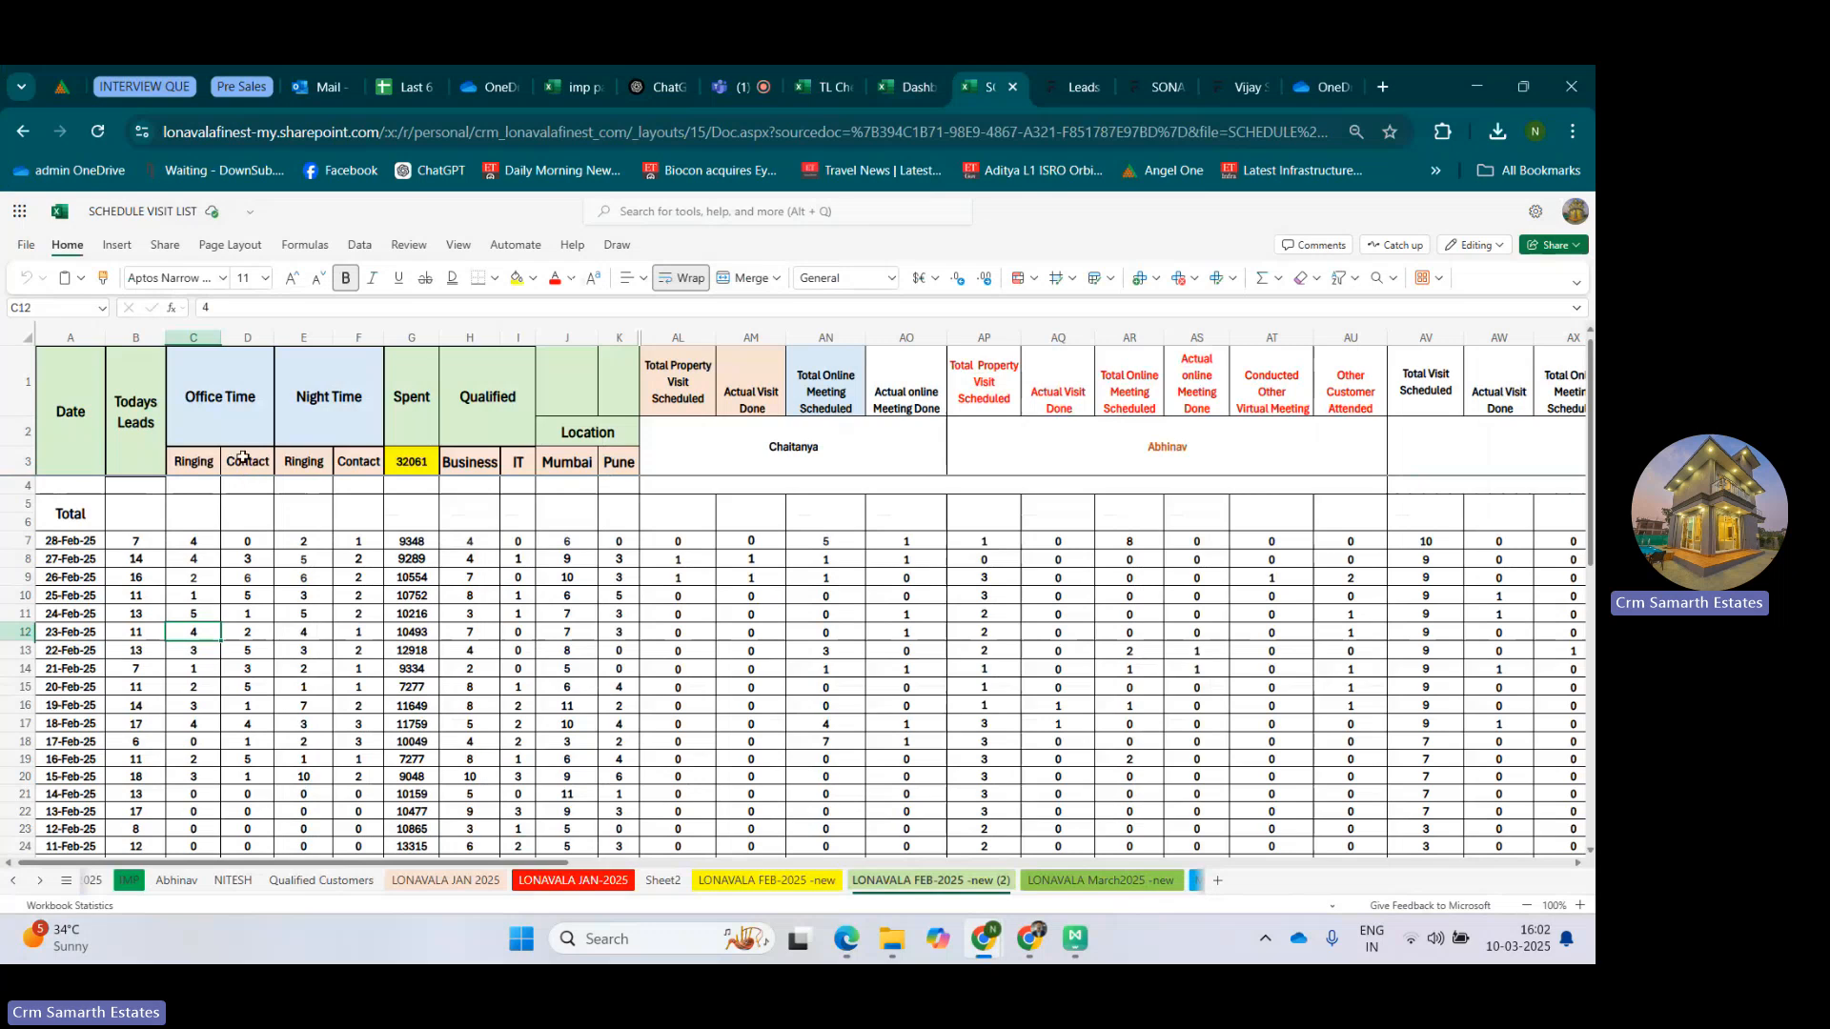
drag(244, 461, 254, 575)
double_click(253, 576)
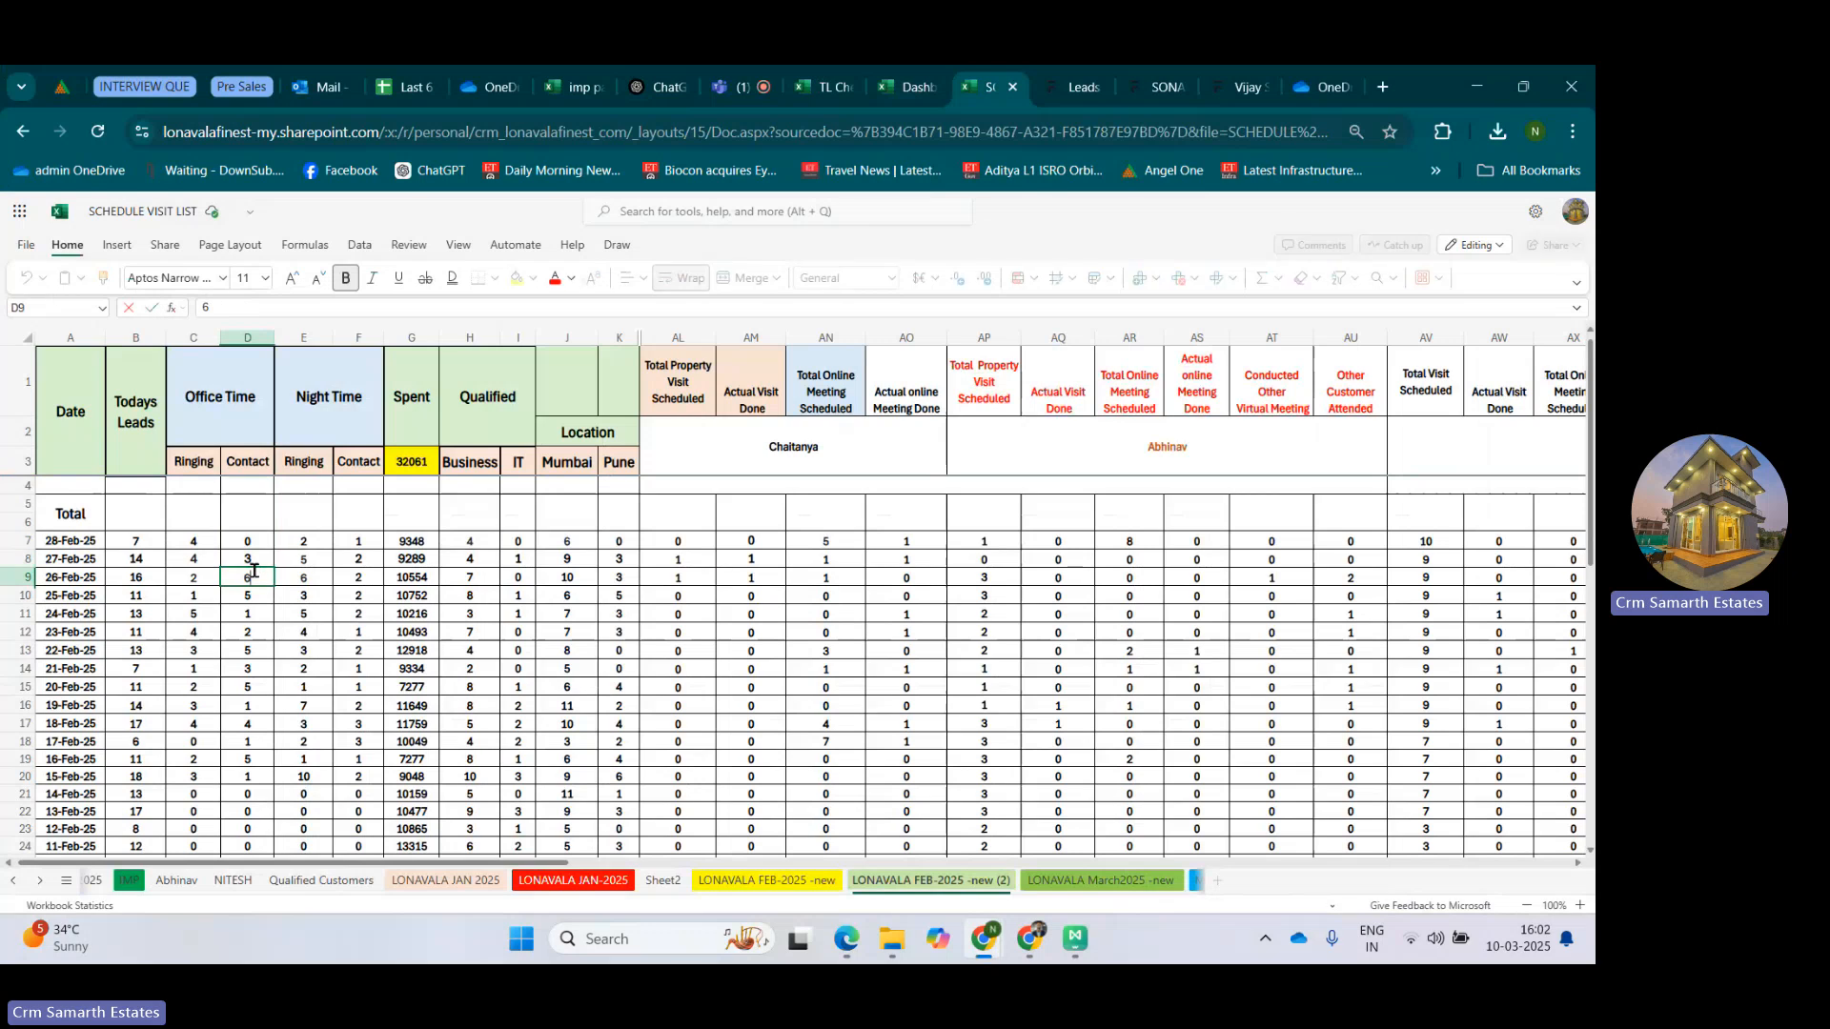
click(318, 411)
drag(303, 461, 296, 595)
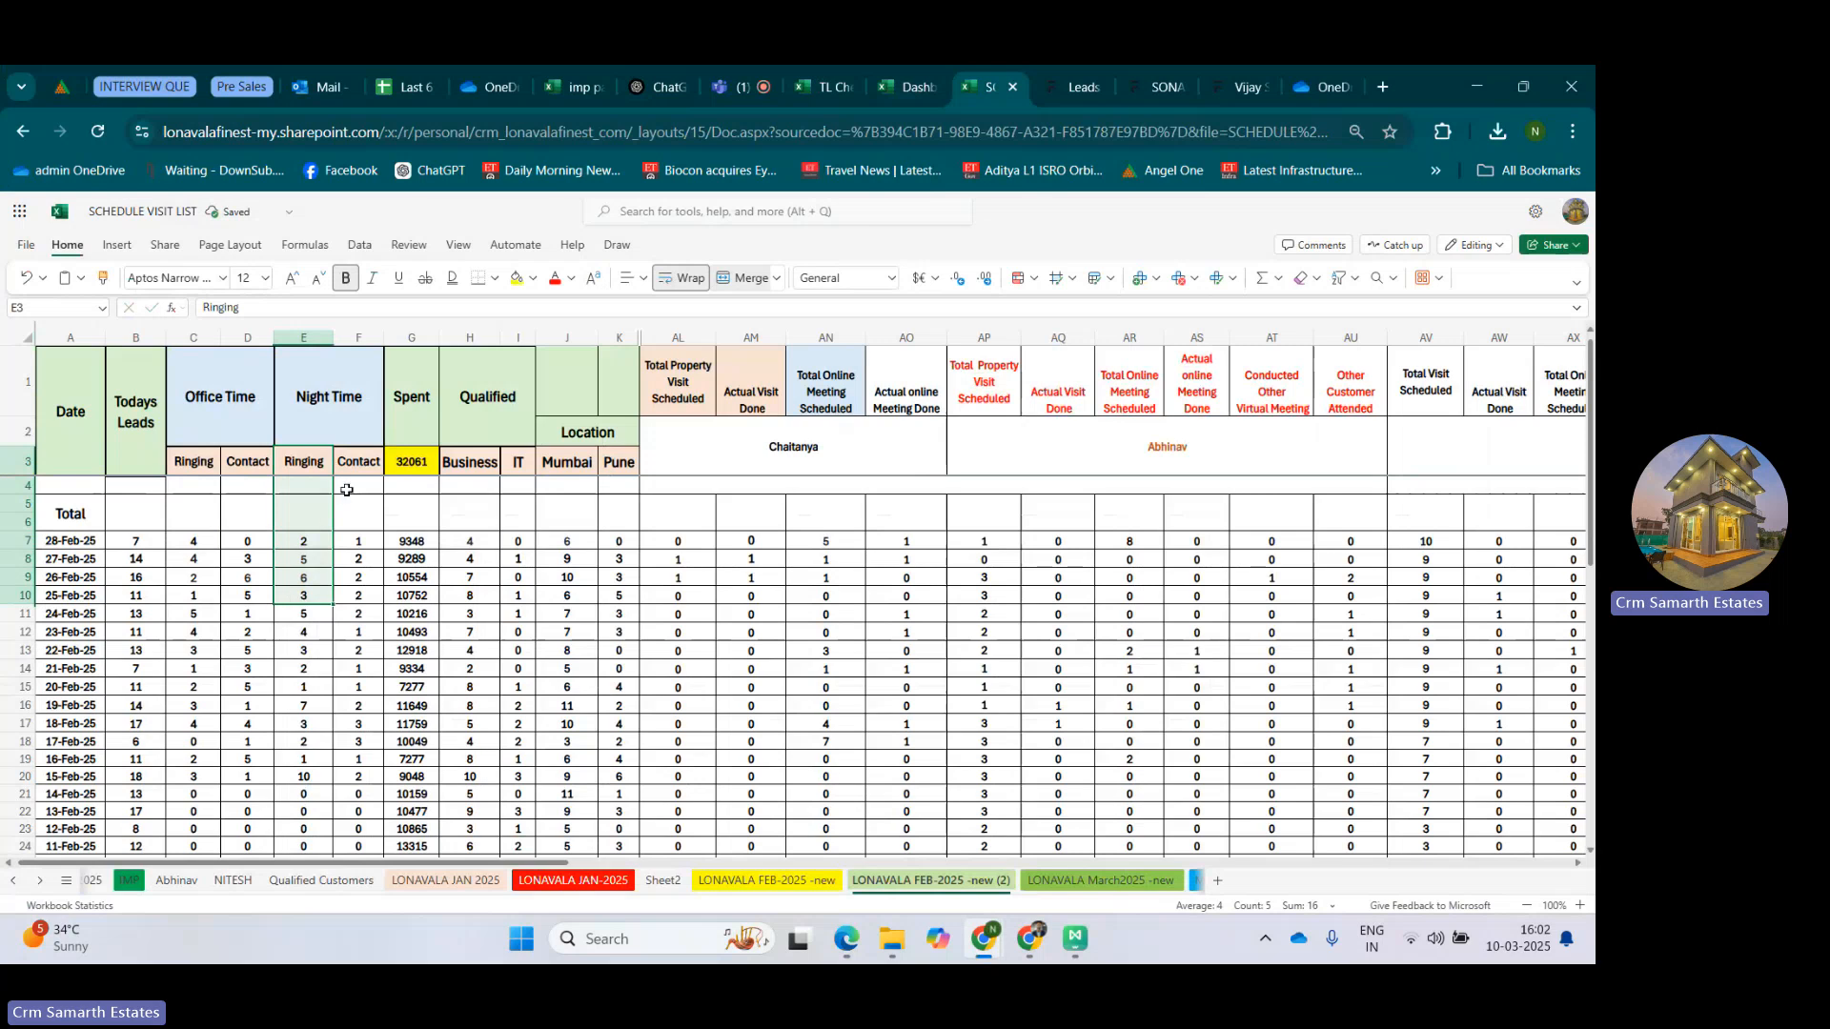
drag(364, 461, 361, 608)
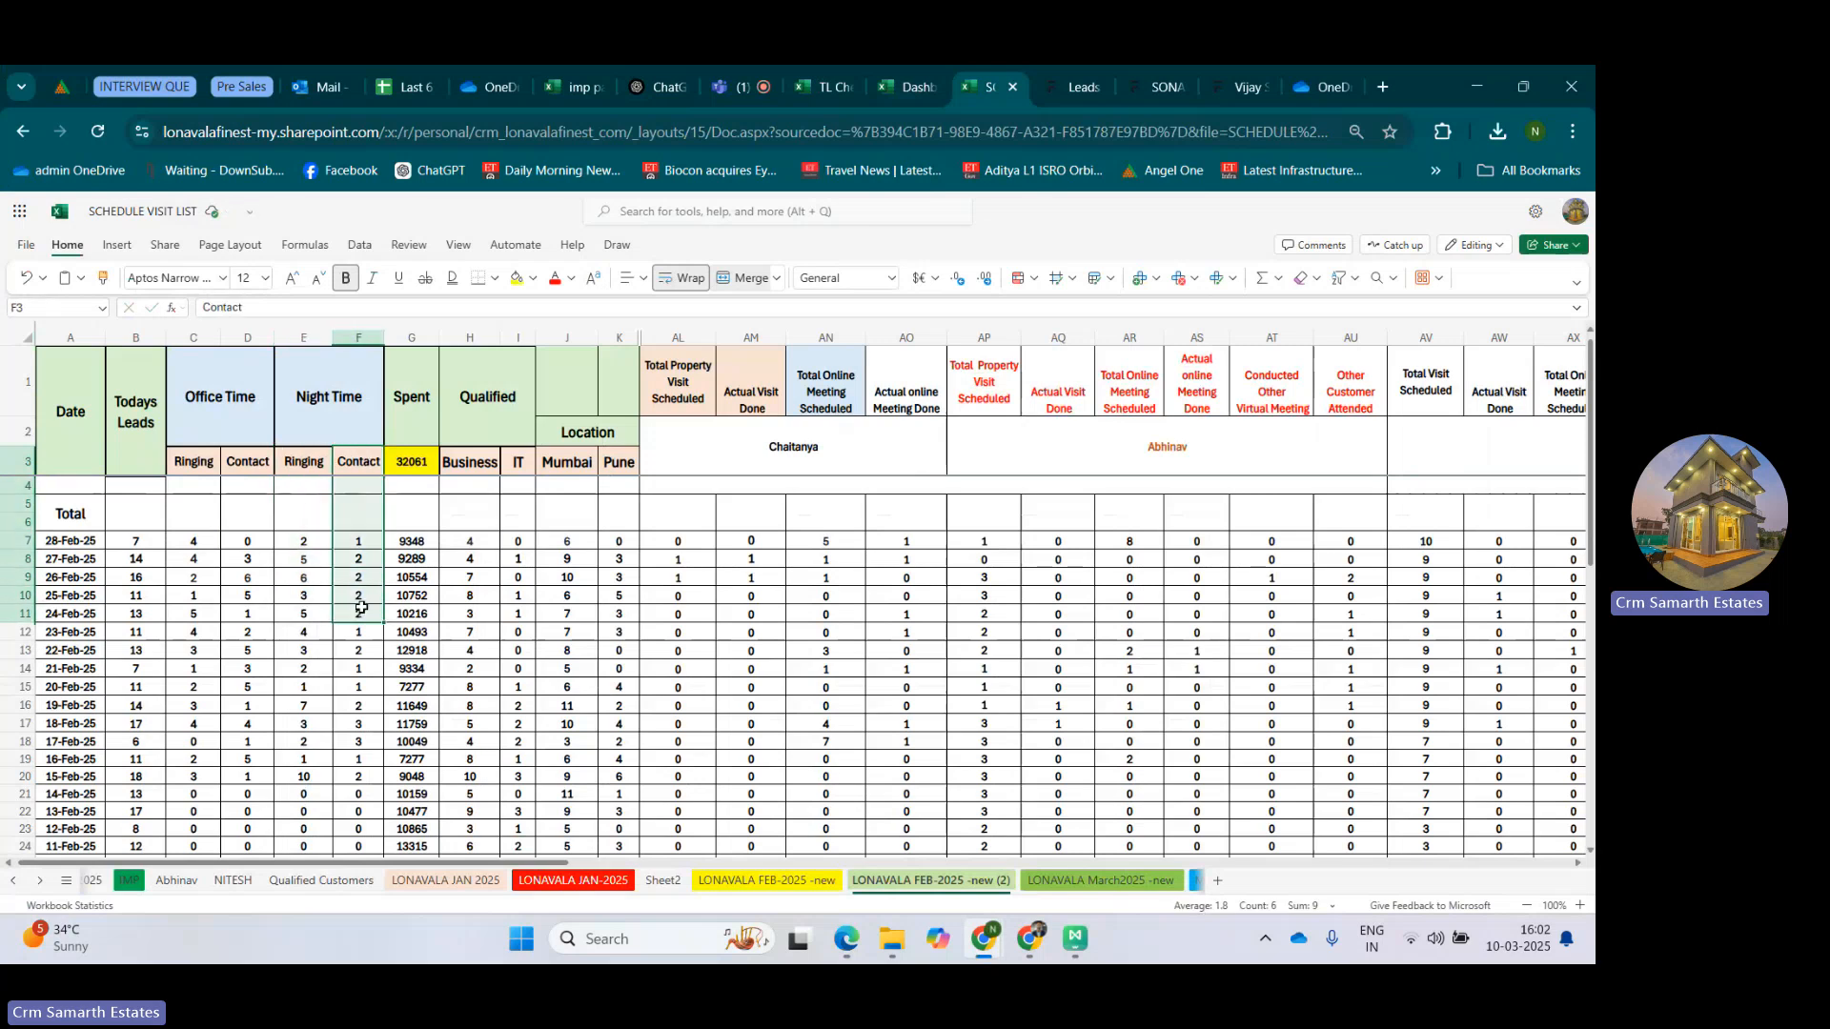
Examine the Spent column and its 28-Feb-25 formula alongside that day's Todays Leads figure.
click(418, 395)
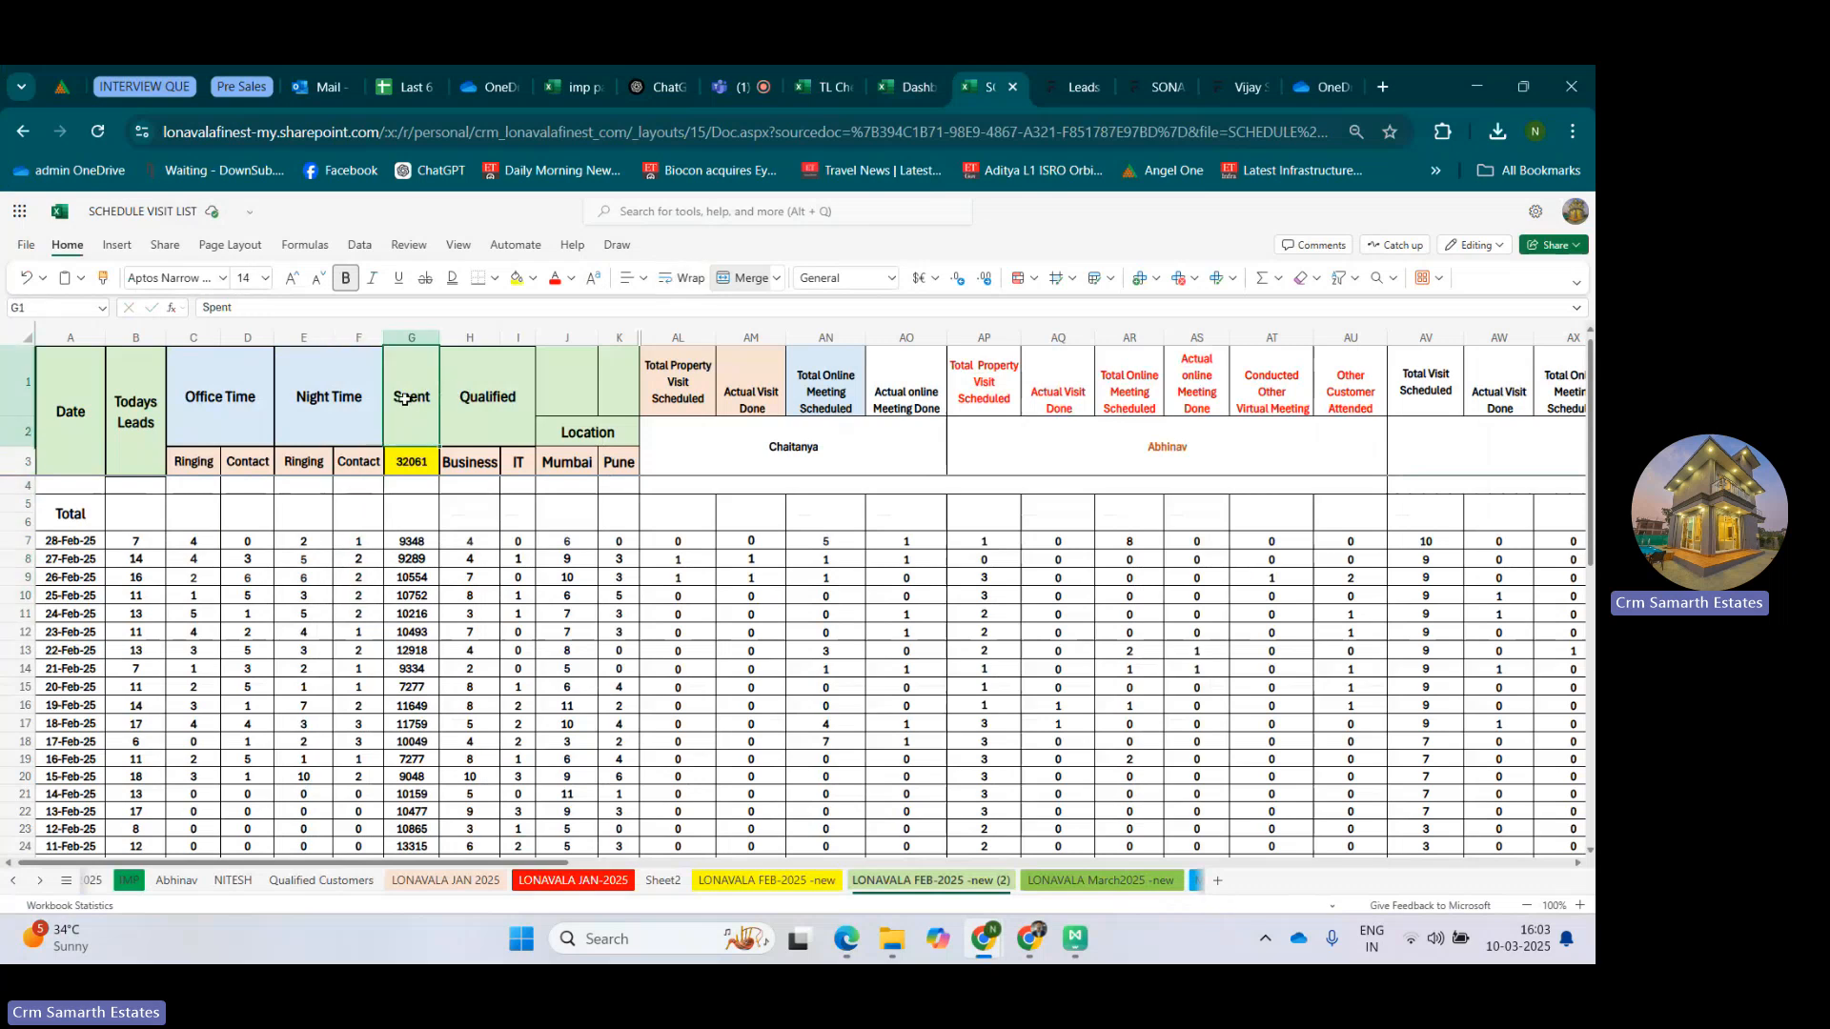
click(419, 335)
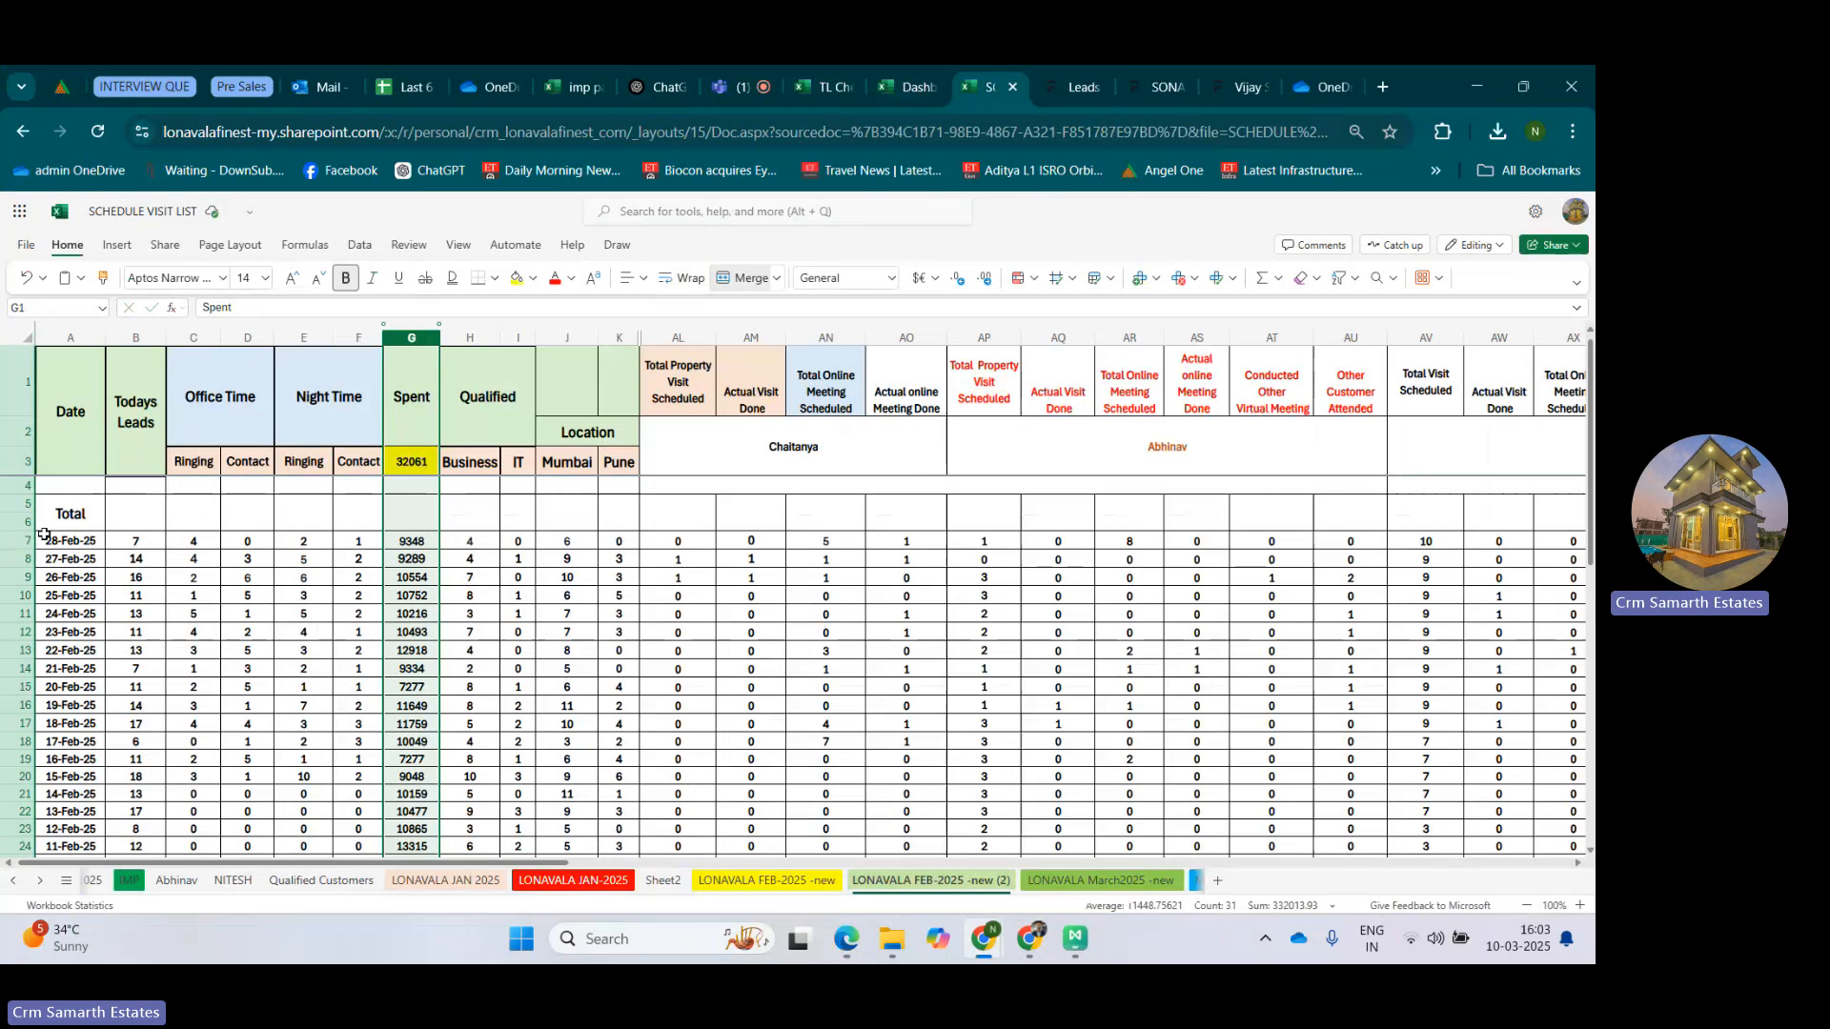
click(124, 540)
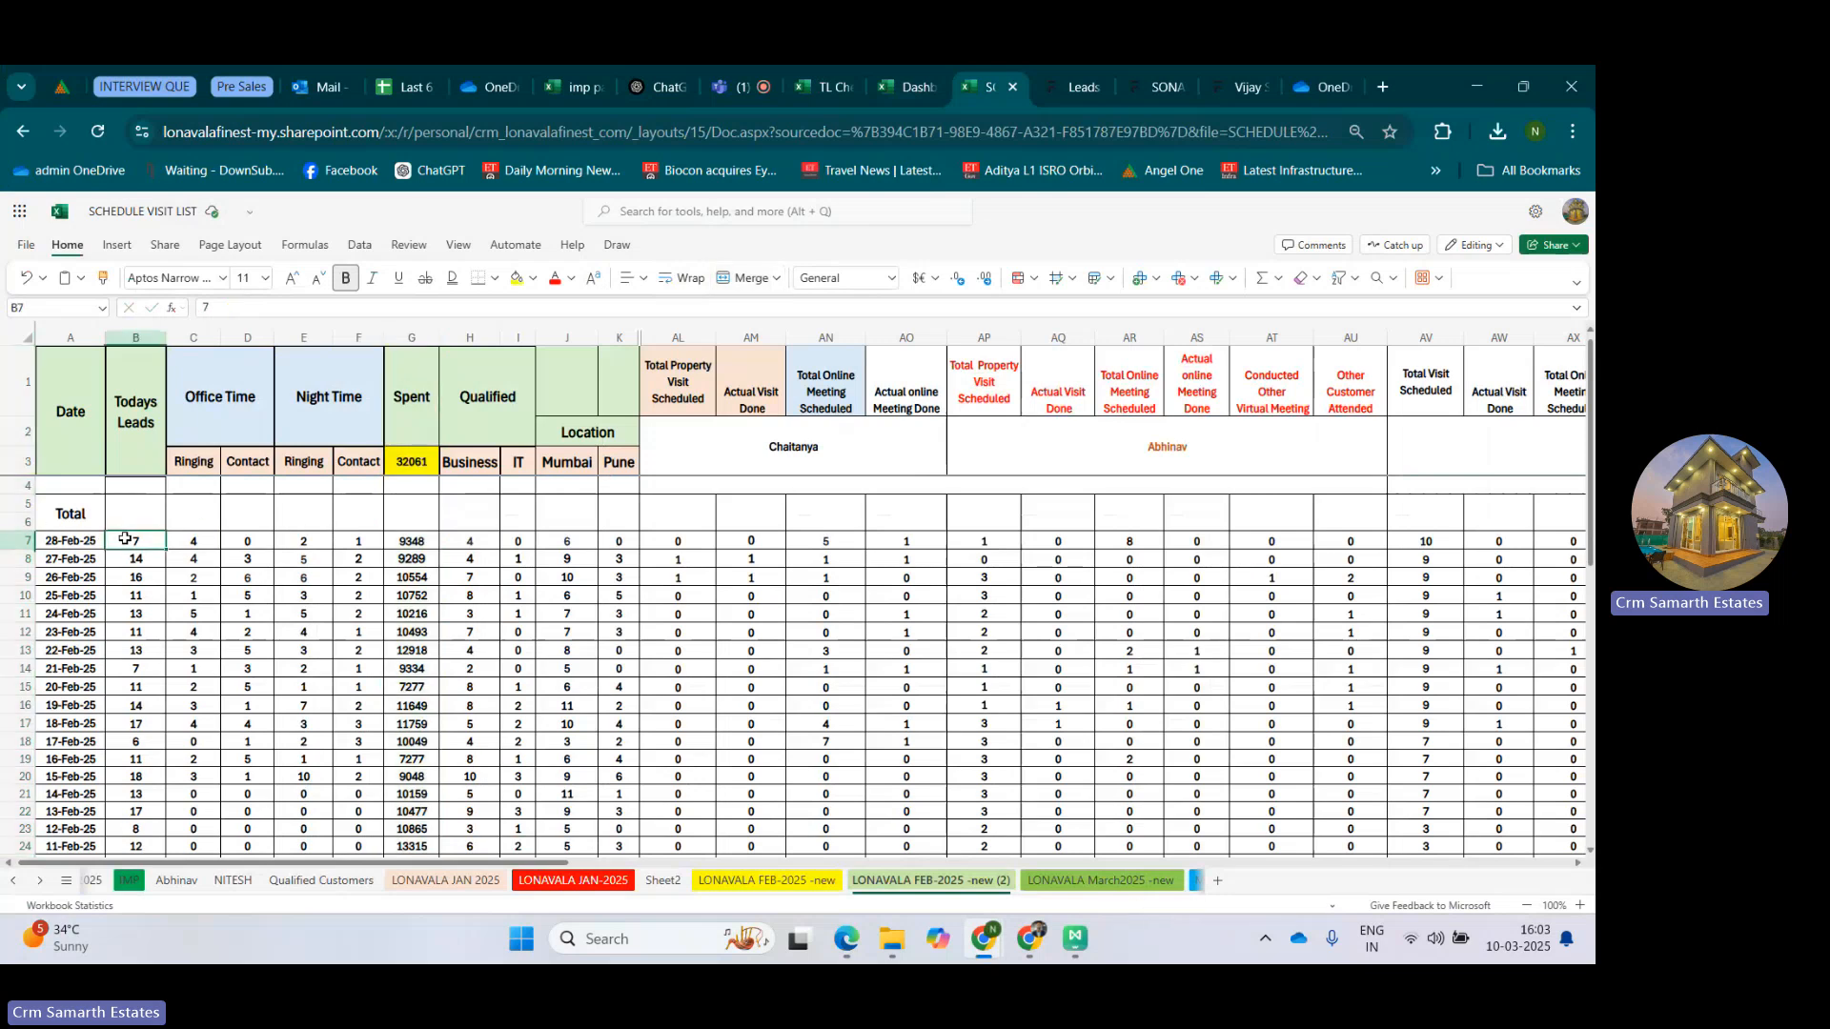
click(420, 540)
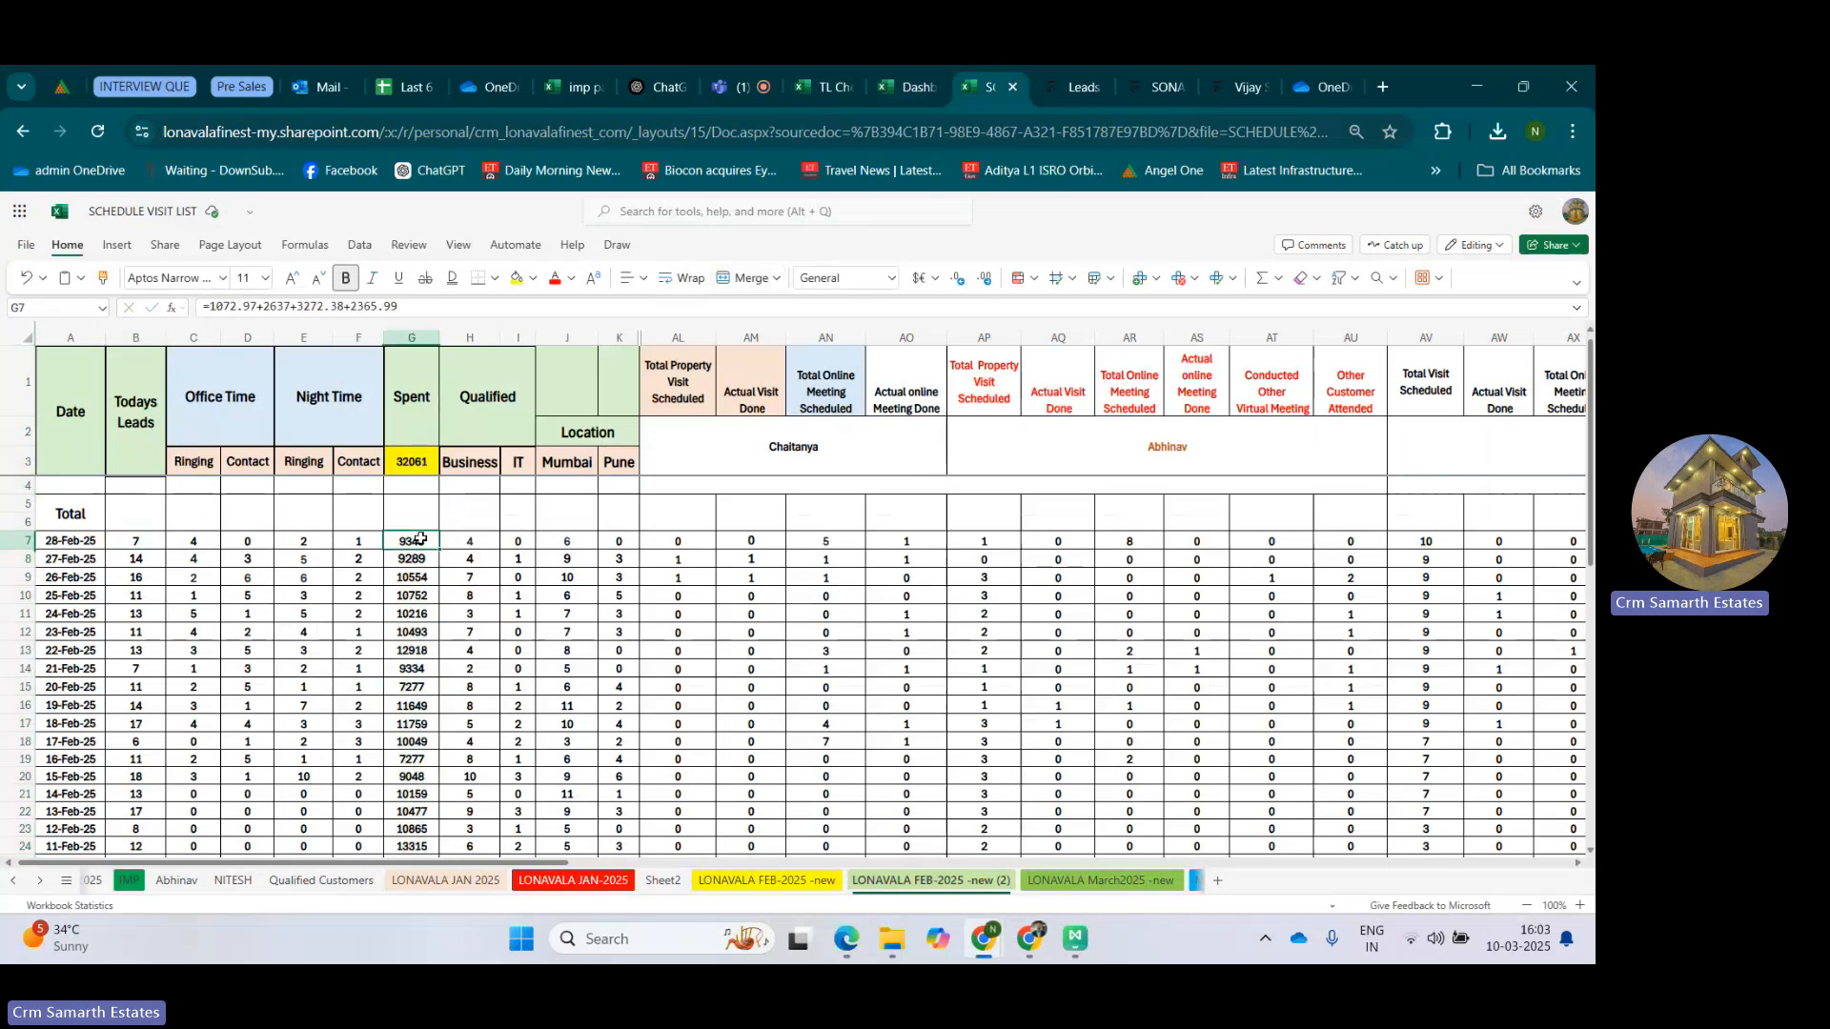
click(411, 327)
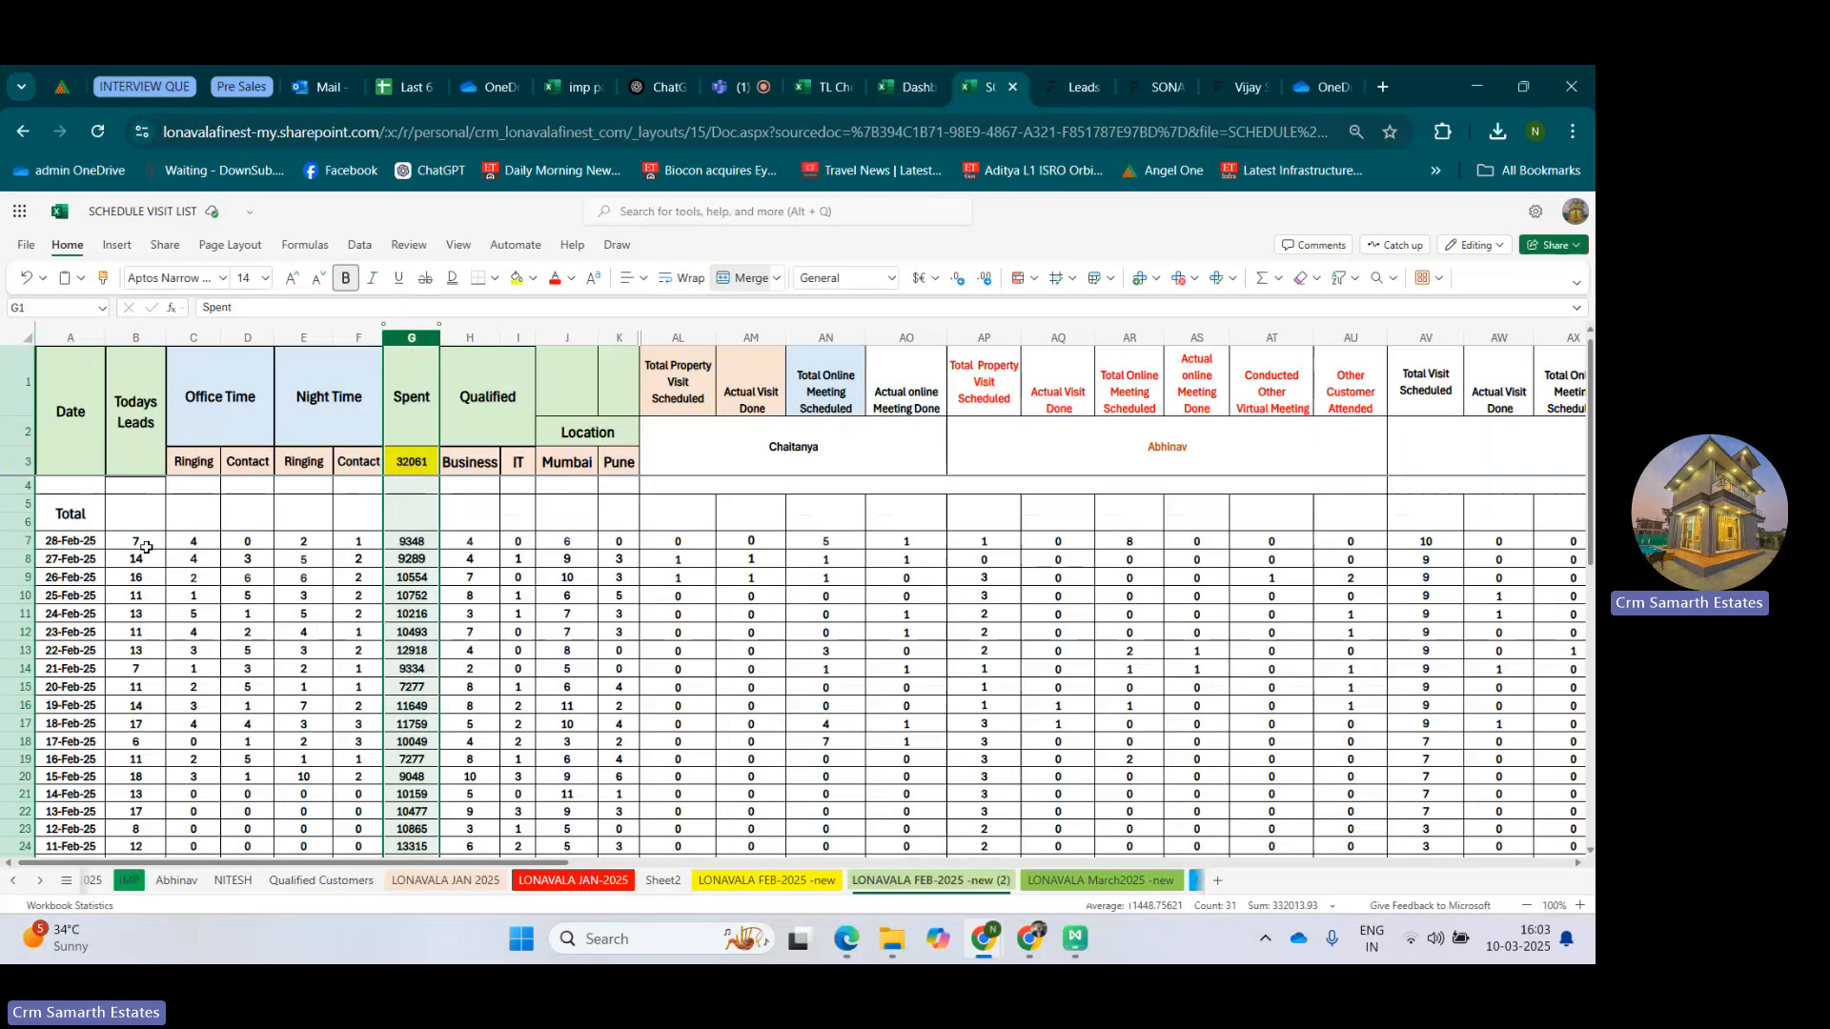
click(141, 540)
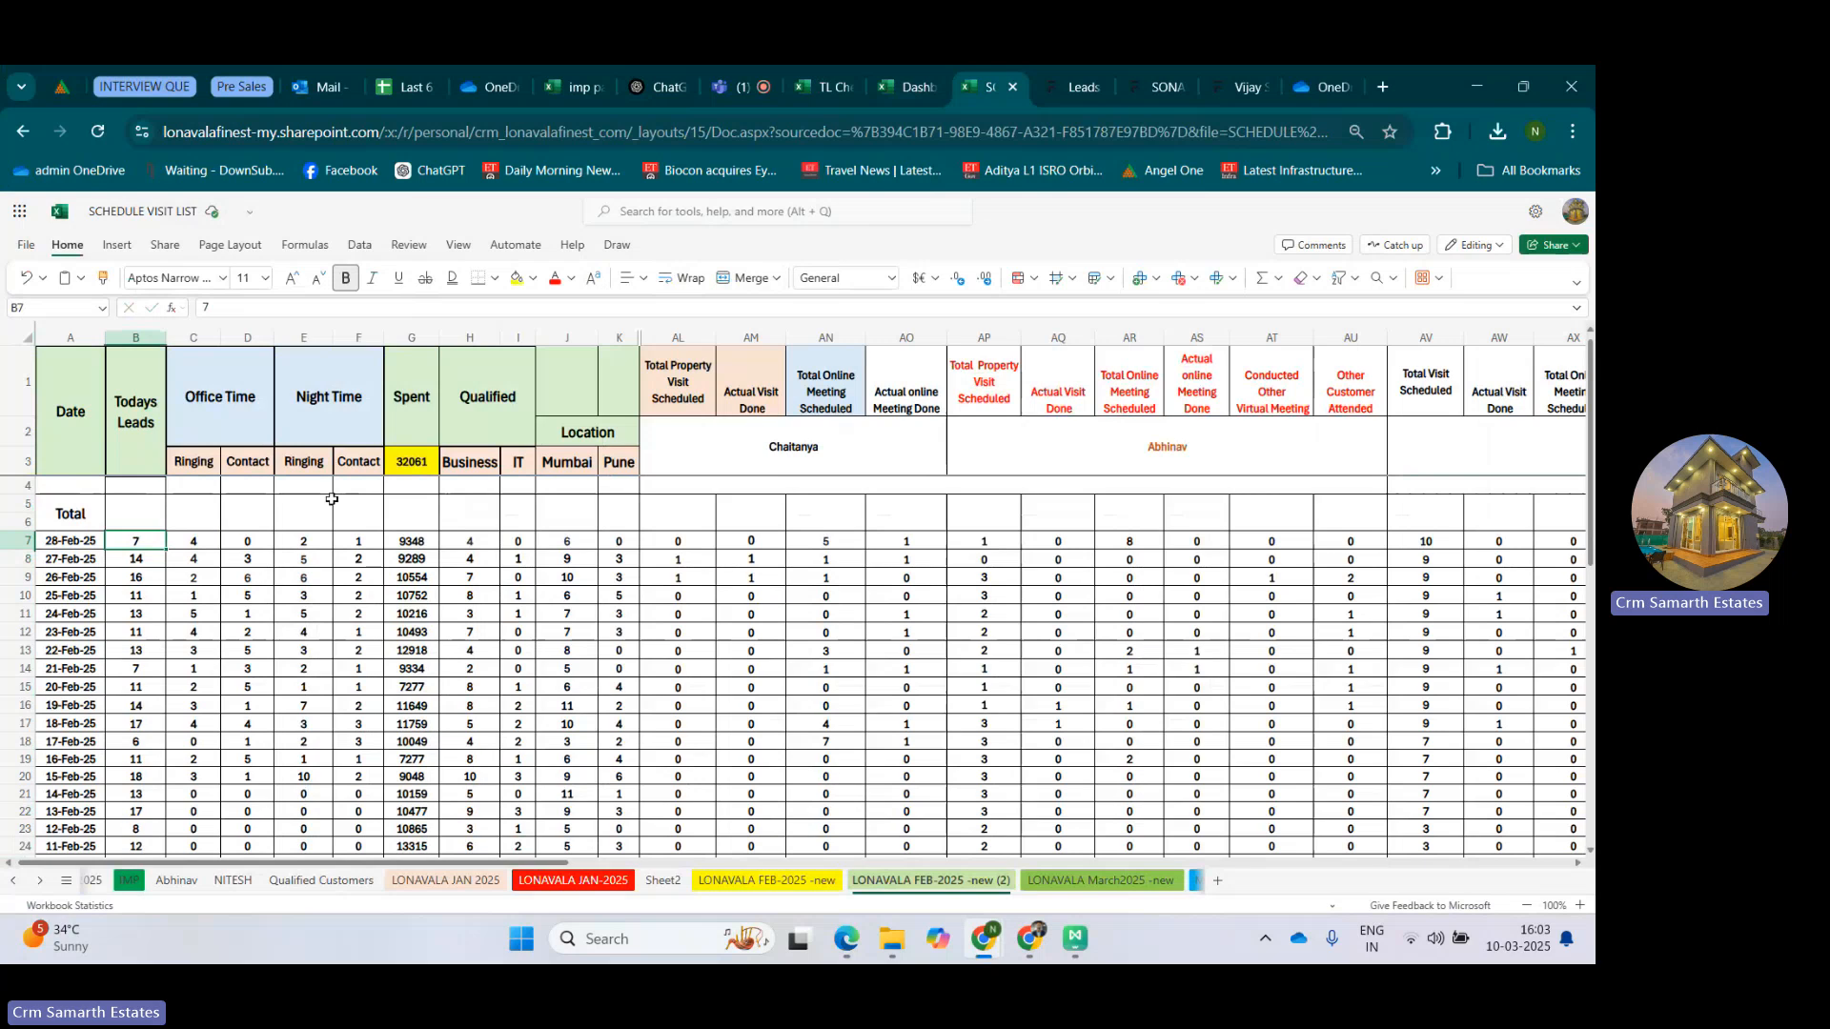
Examine the Qualified header and its Business and IT columns.
click(515, 426)
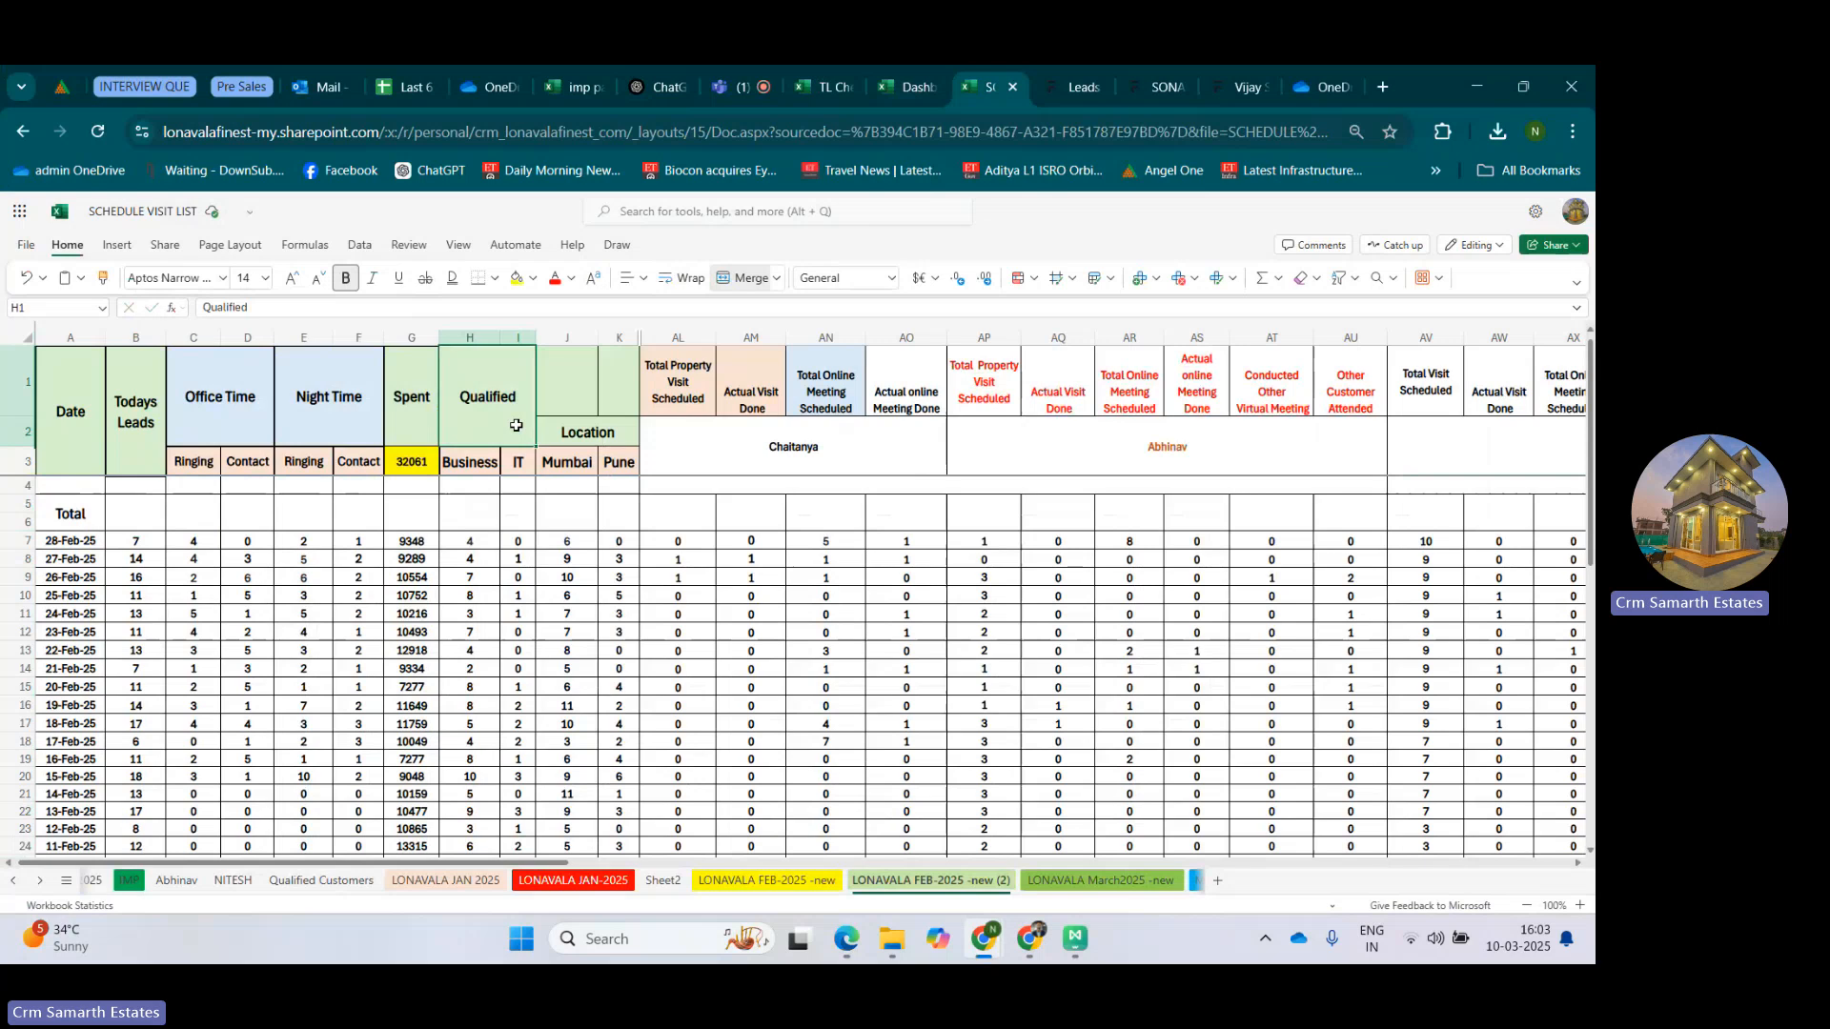
click(491, 460)
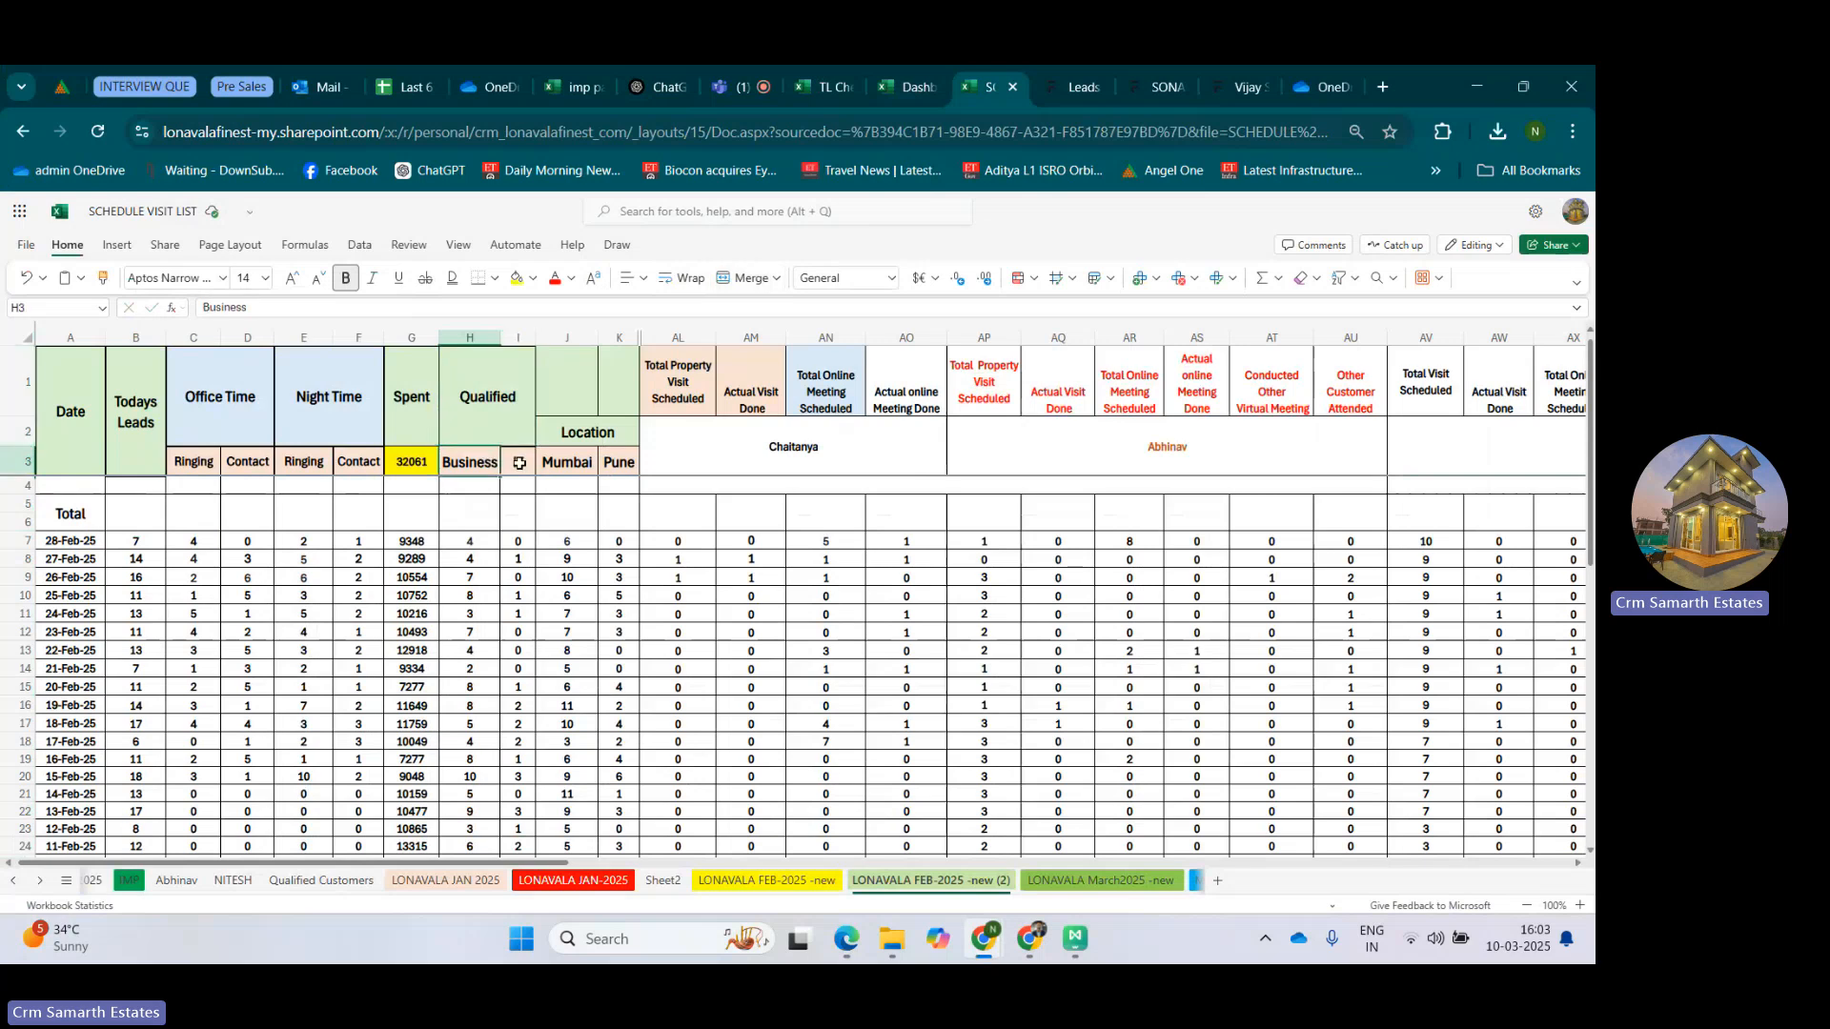
click(520, 462)
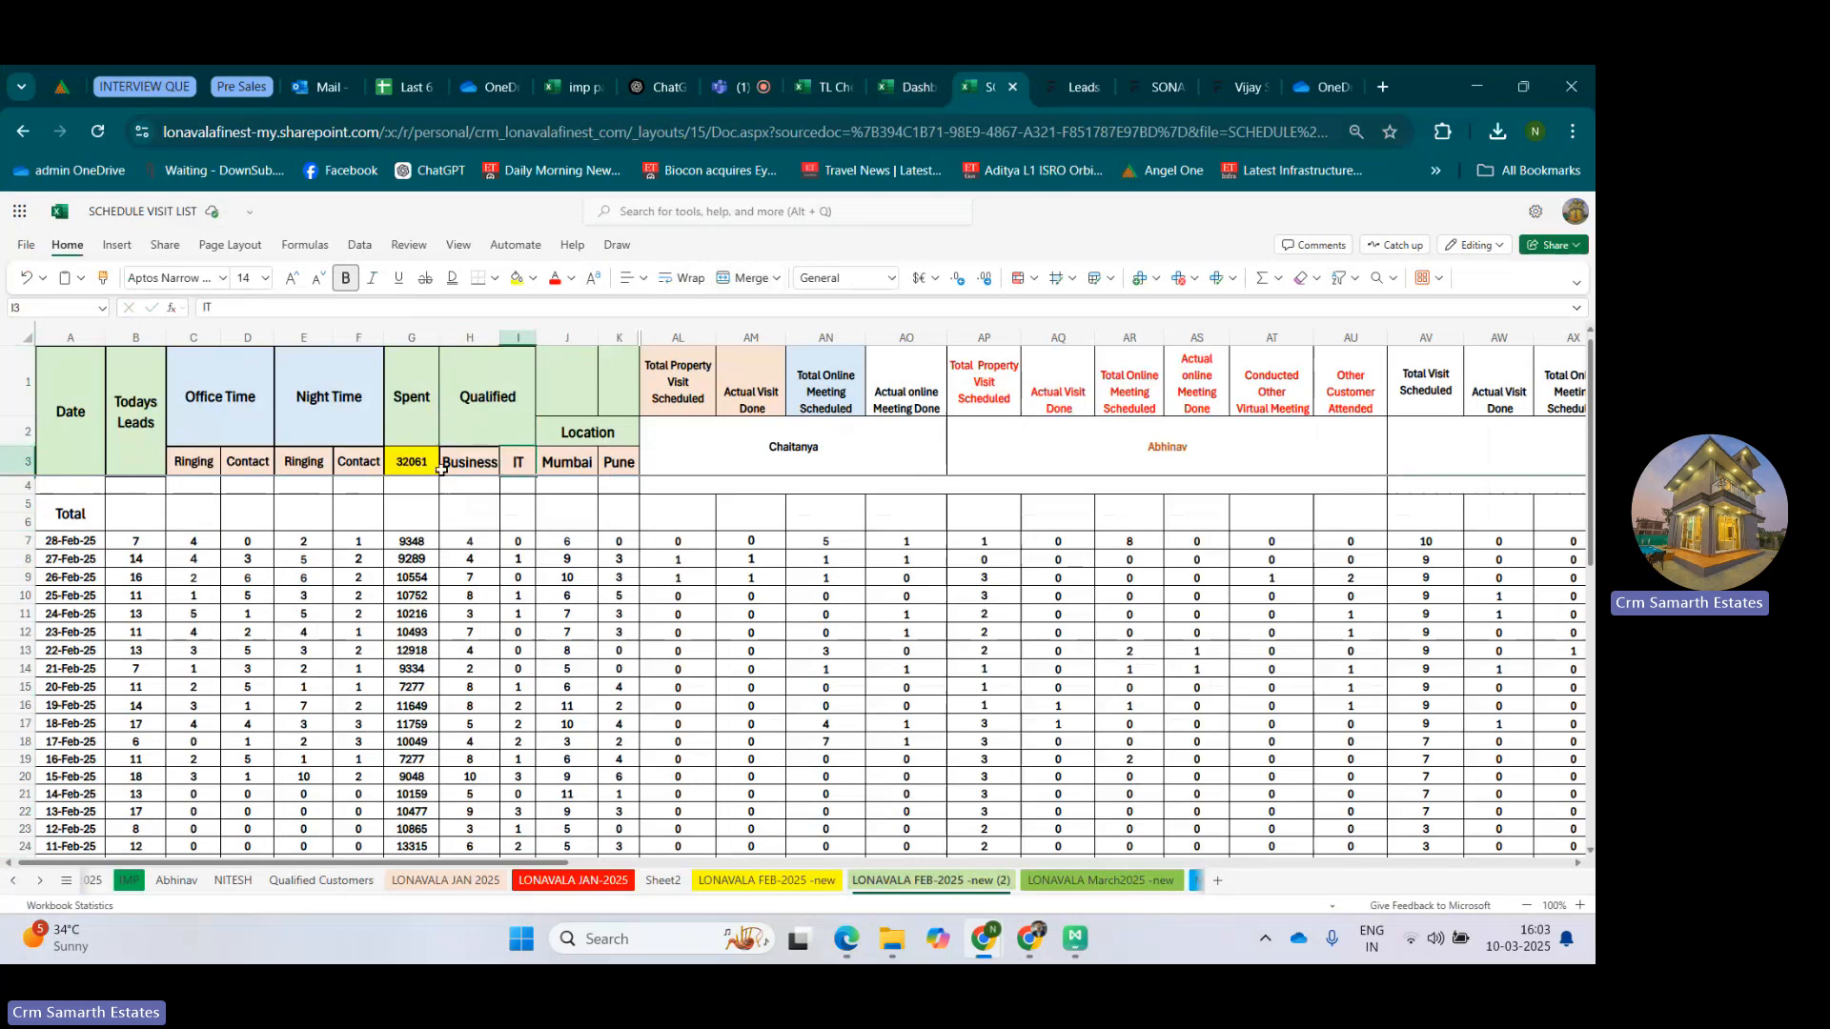
click(477, 467)
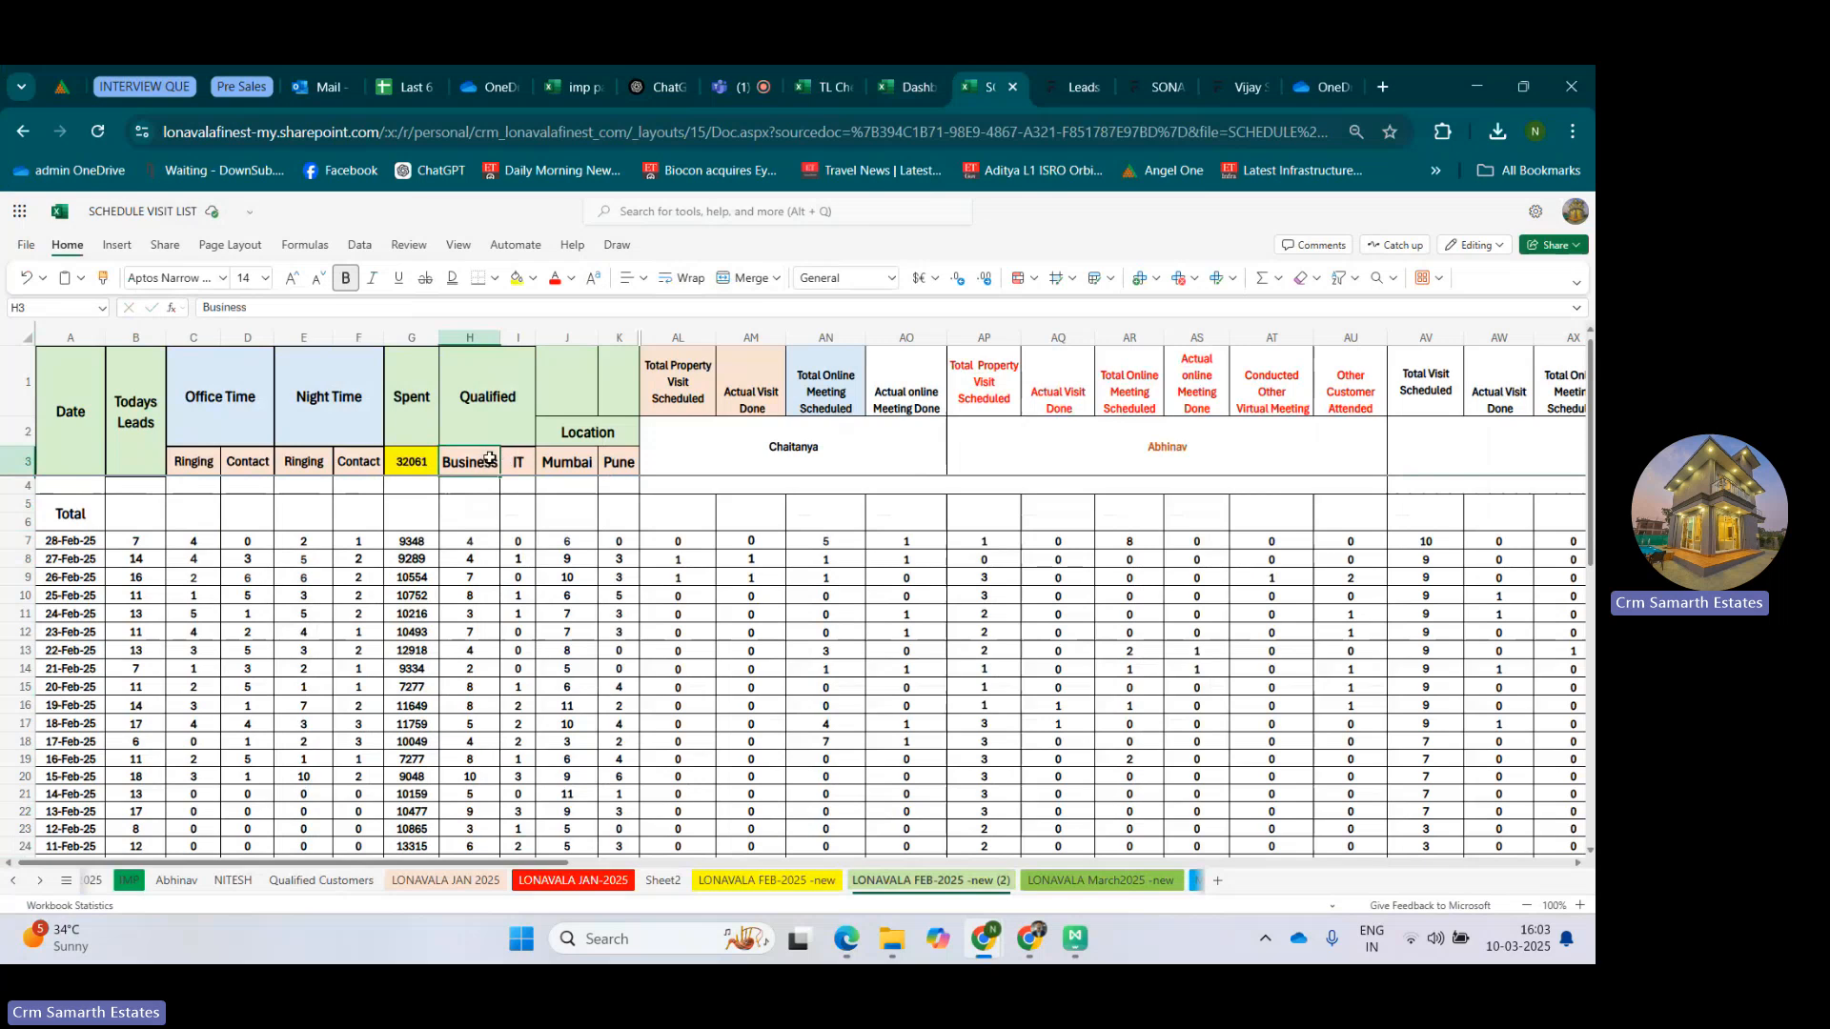
drag(488, 458, 522, 457)
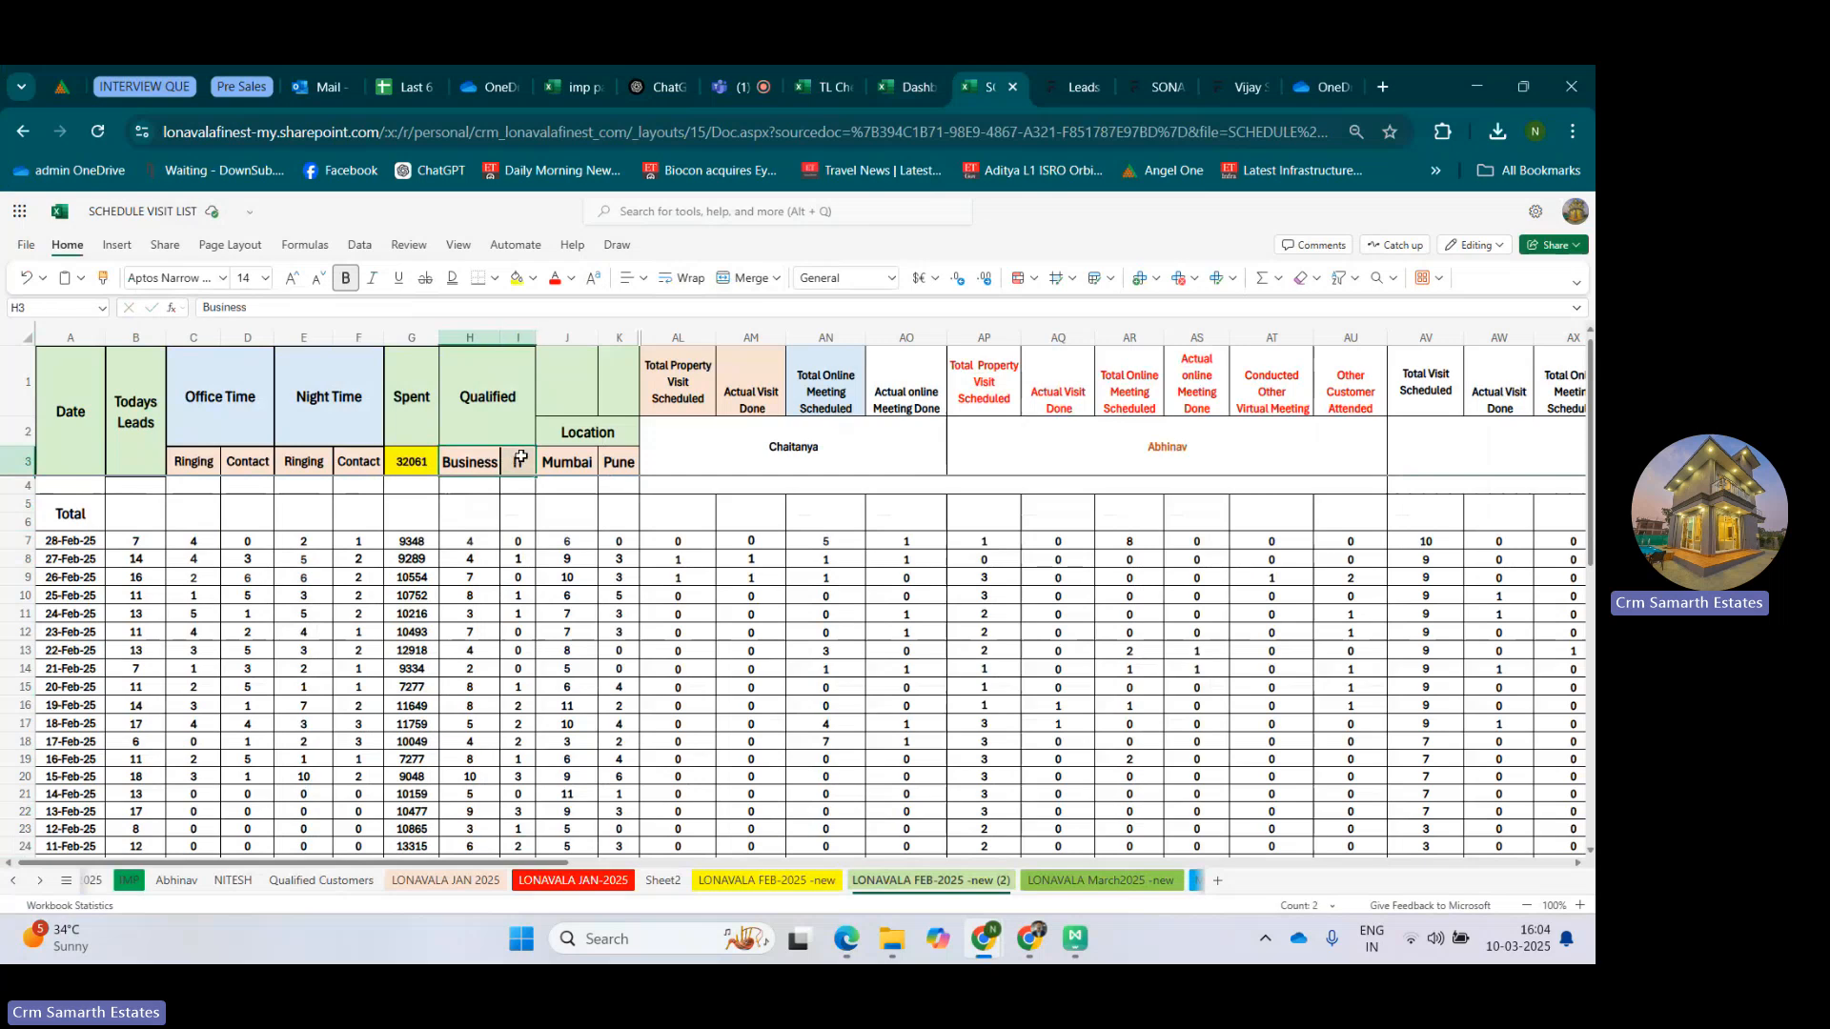
Examine the Location header with its Mumbai and Pune columns and compare it with the Qualified group.
click(618, 429)
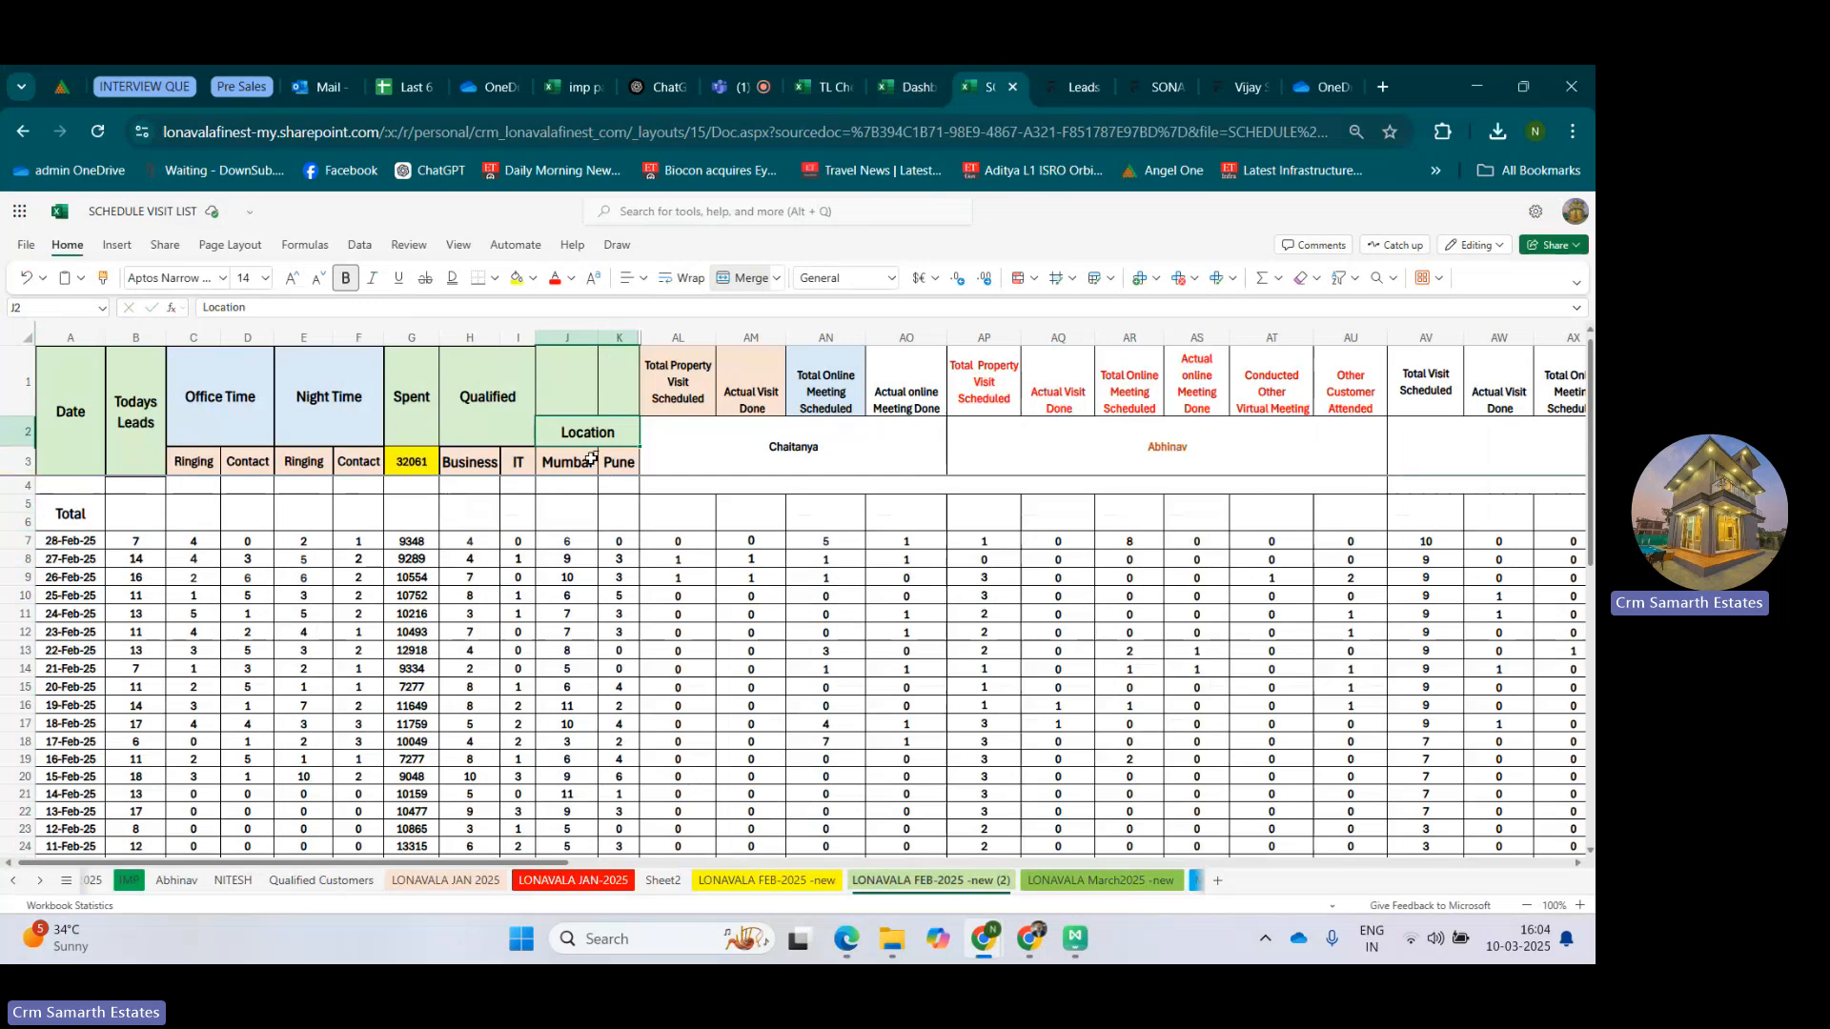
click(580, 464)
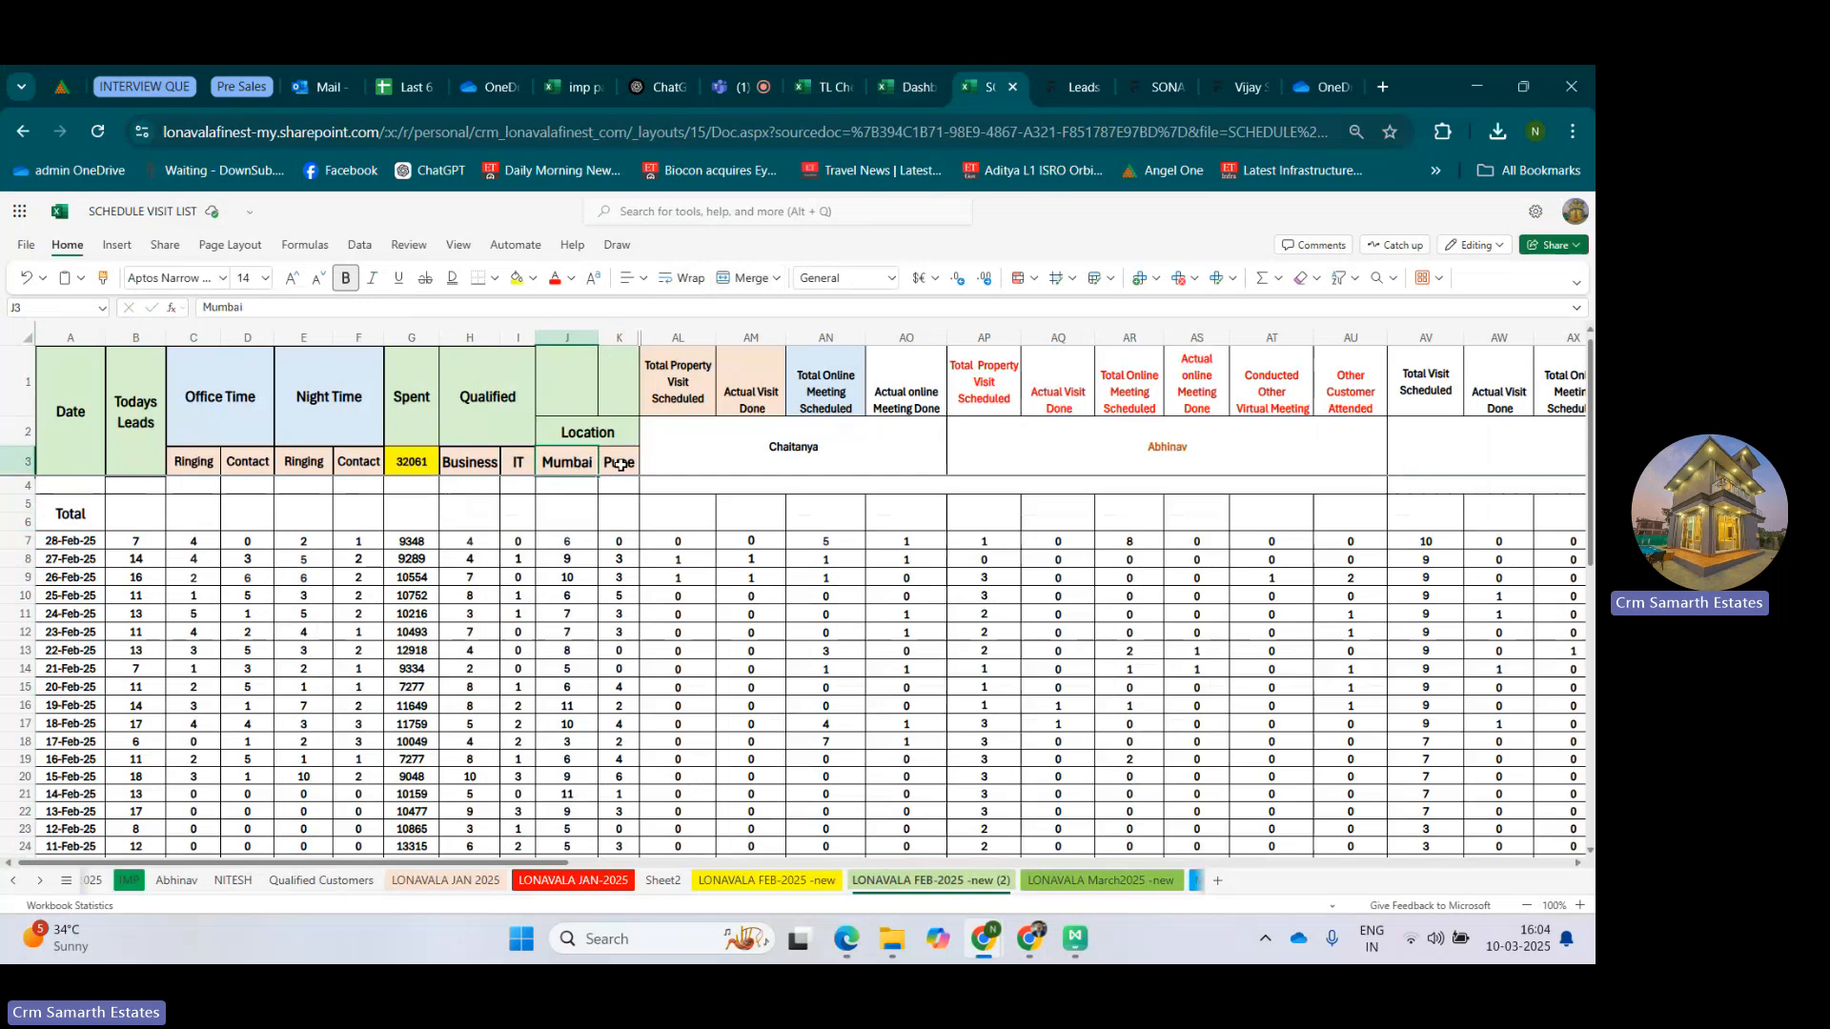
click(620, 464)
click(474, 458)
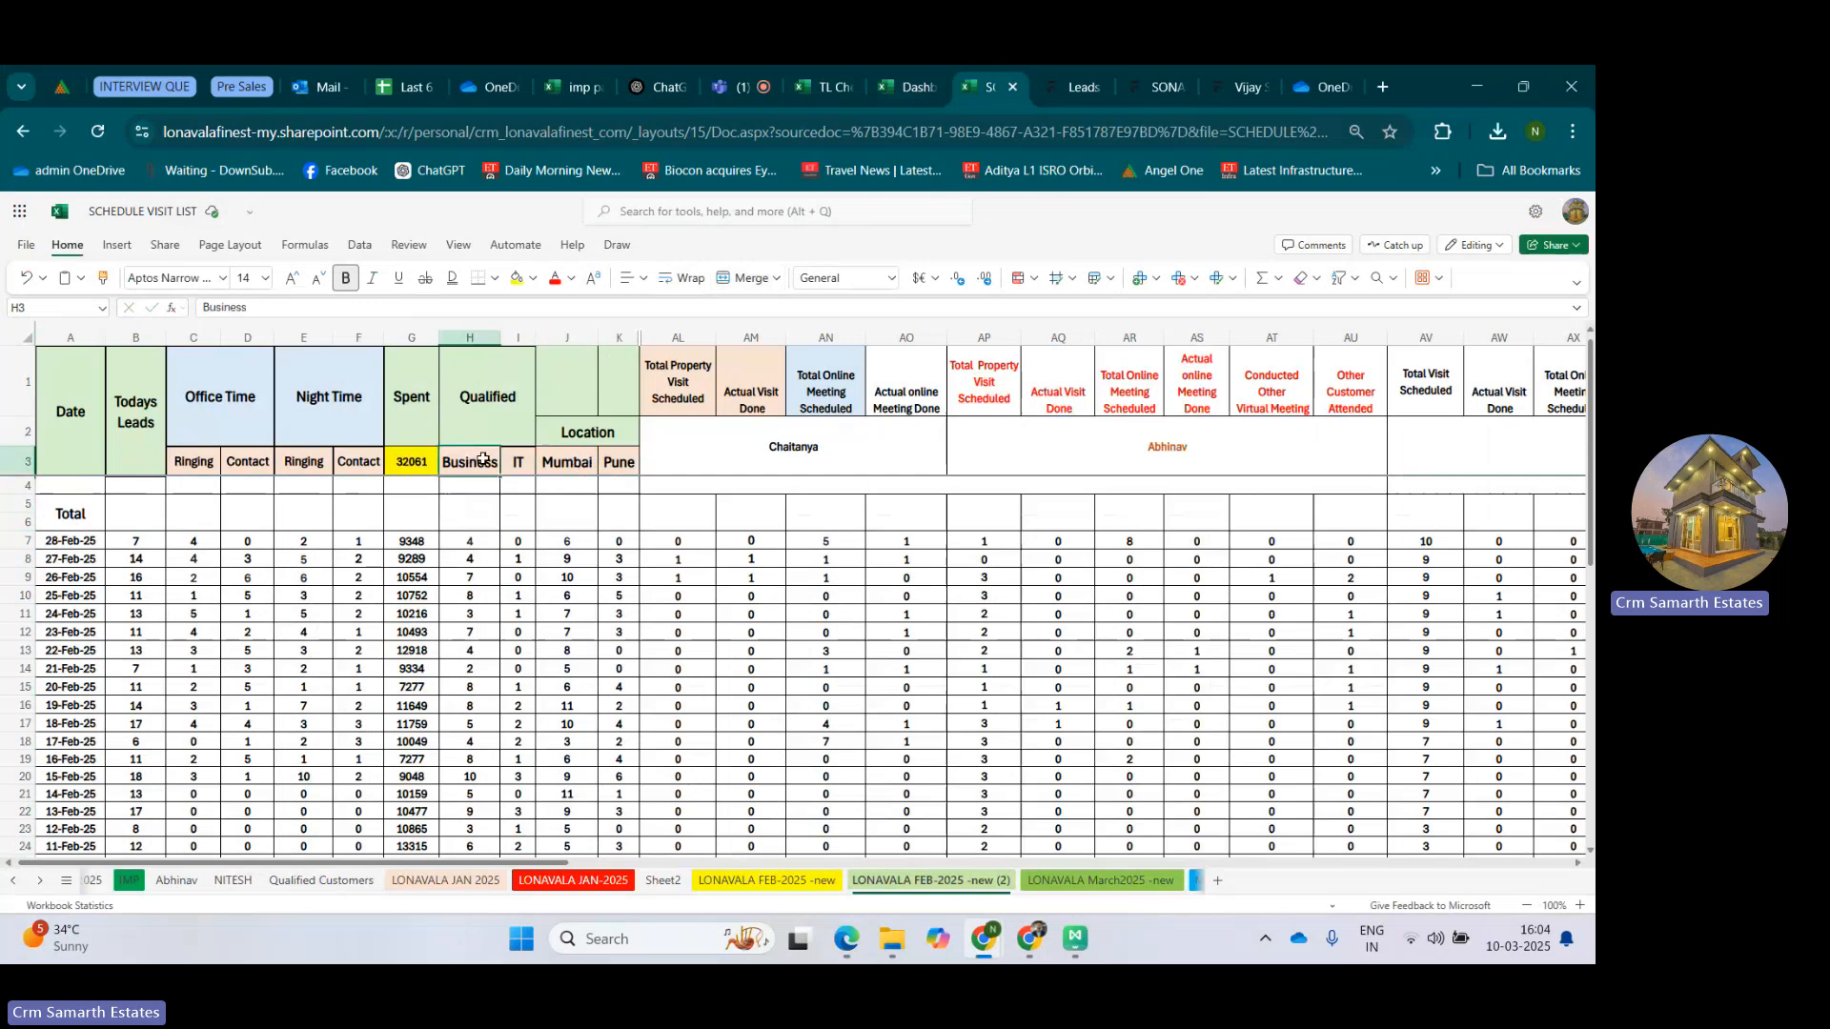
click(490, 424)
click(590, 429)
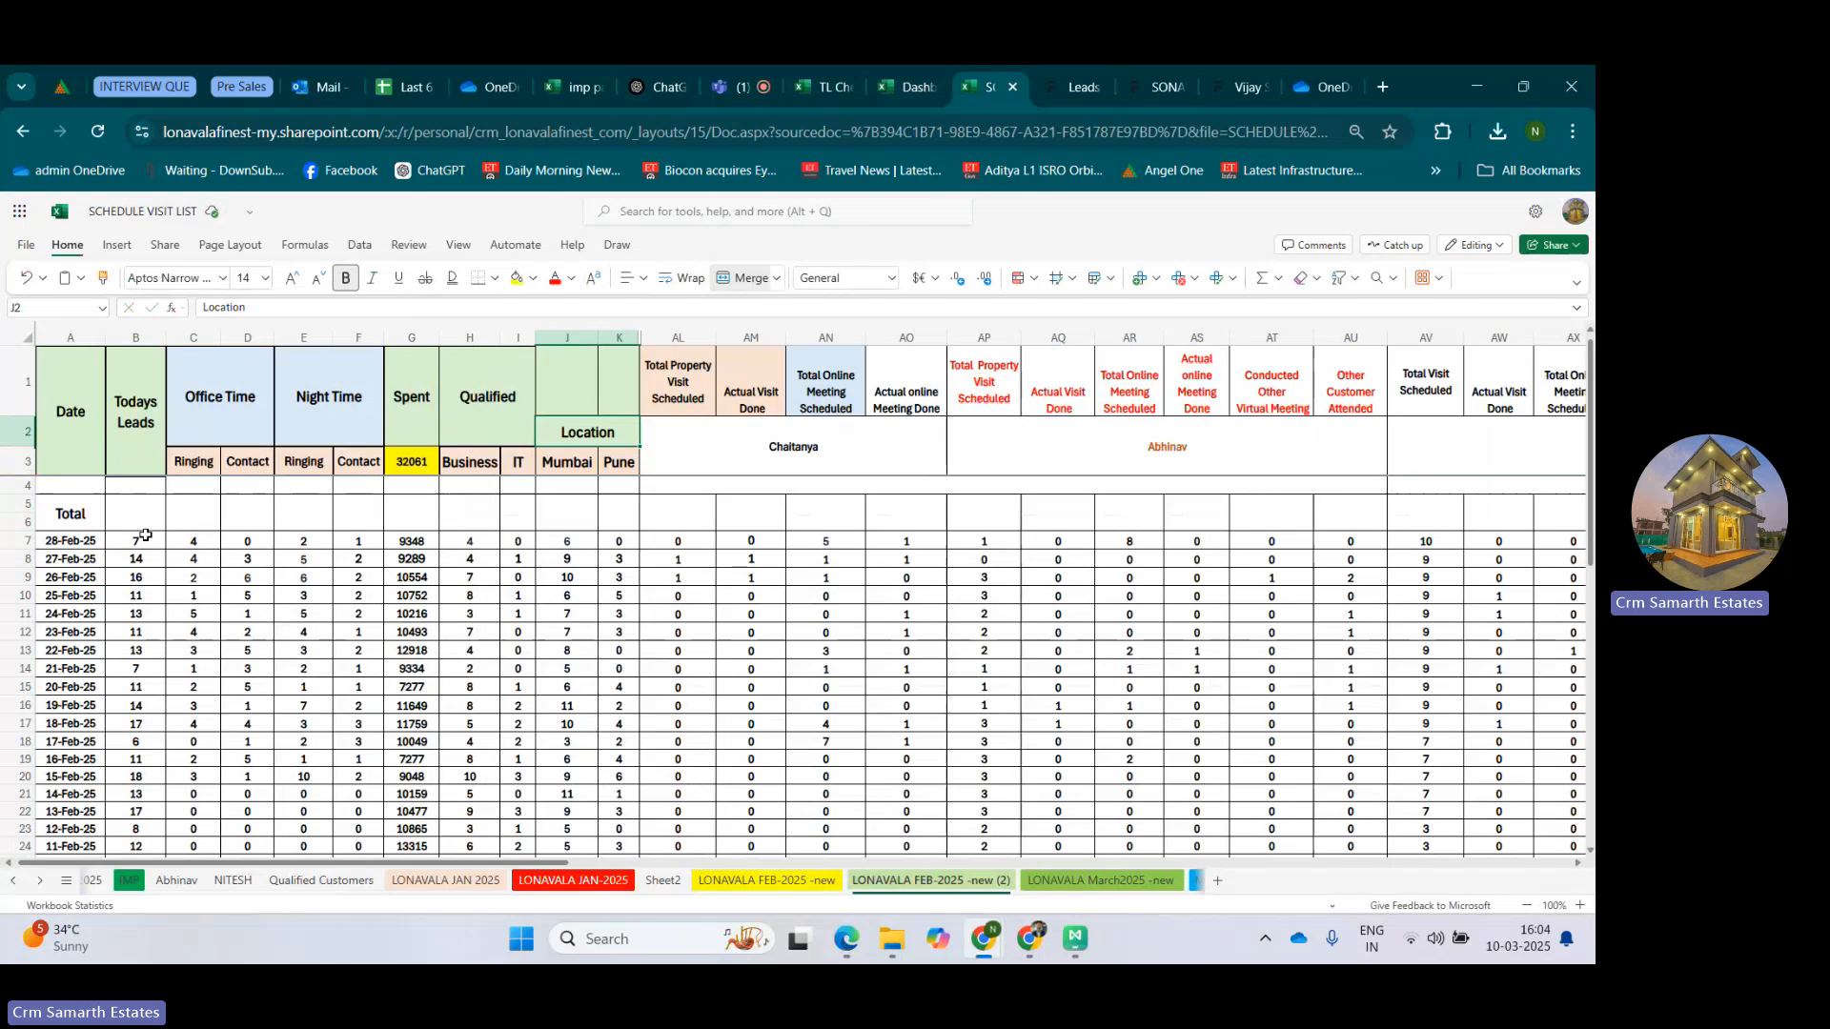
Compare the 28-Feb-25 Todays Leads figure with that day's Business and IT qualified counts.
click(136, 540)
click(484, 545)
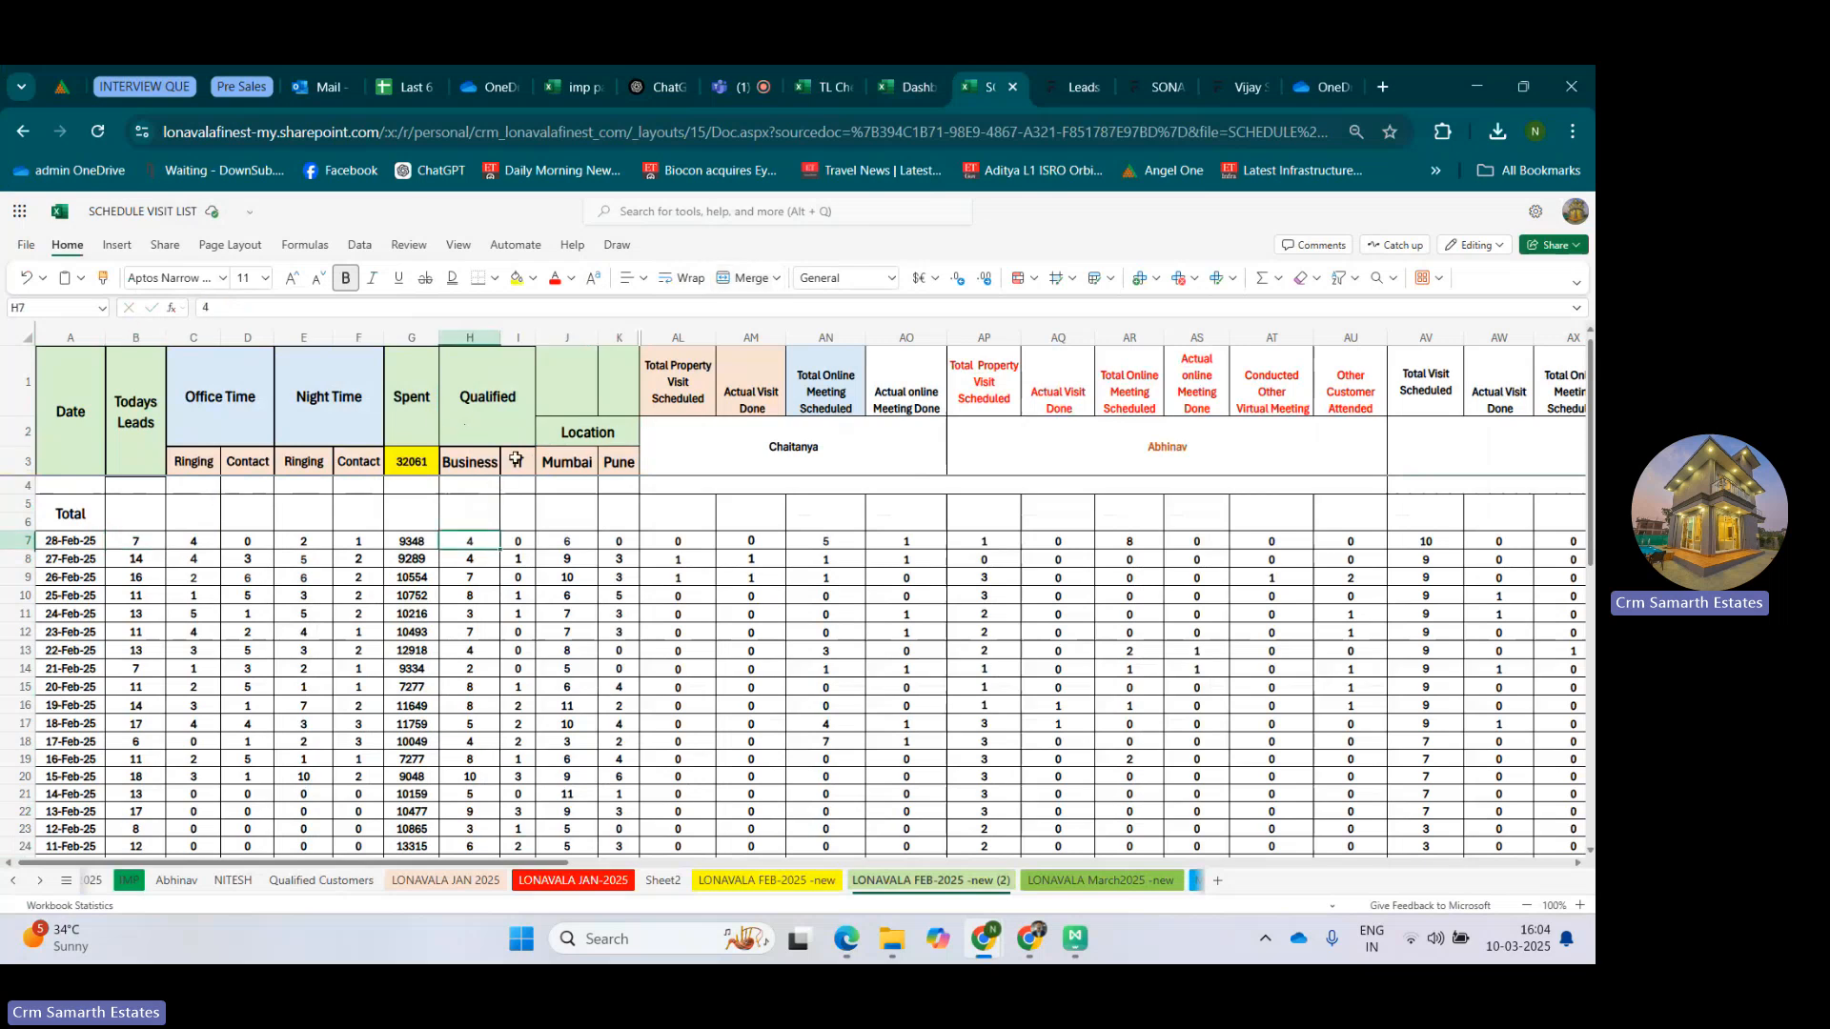
click(517, 535)
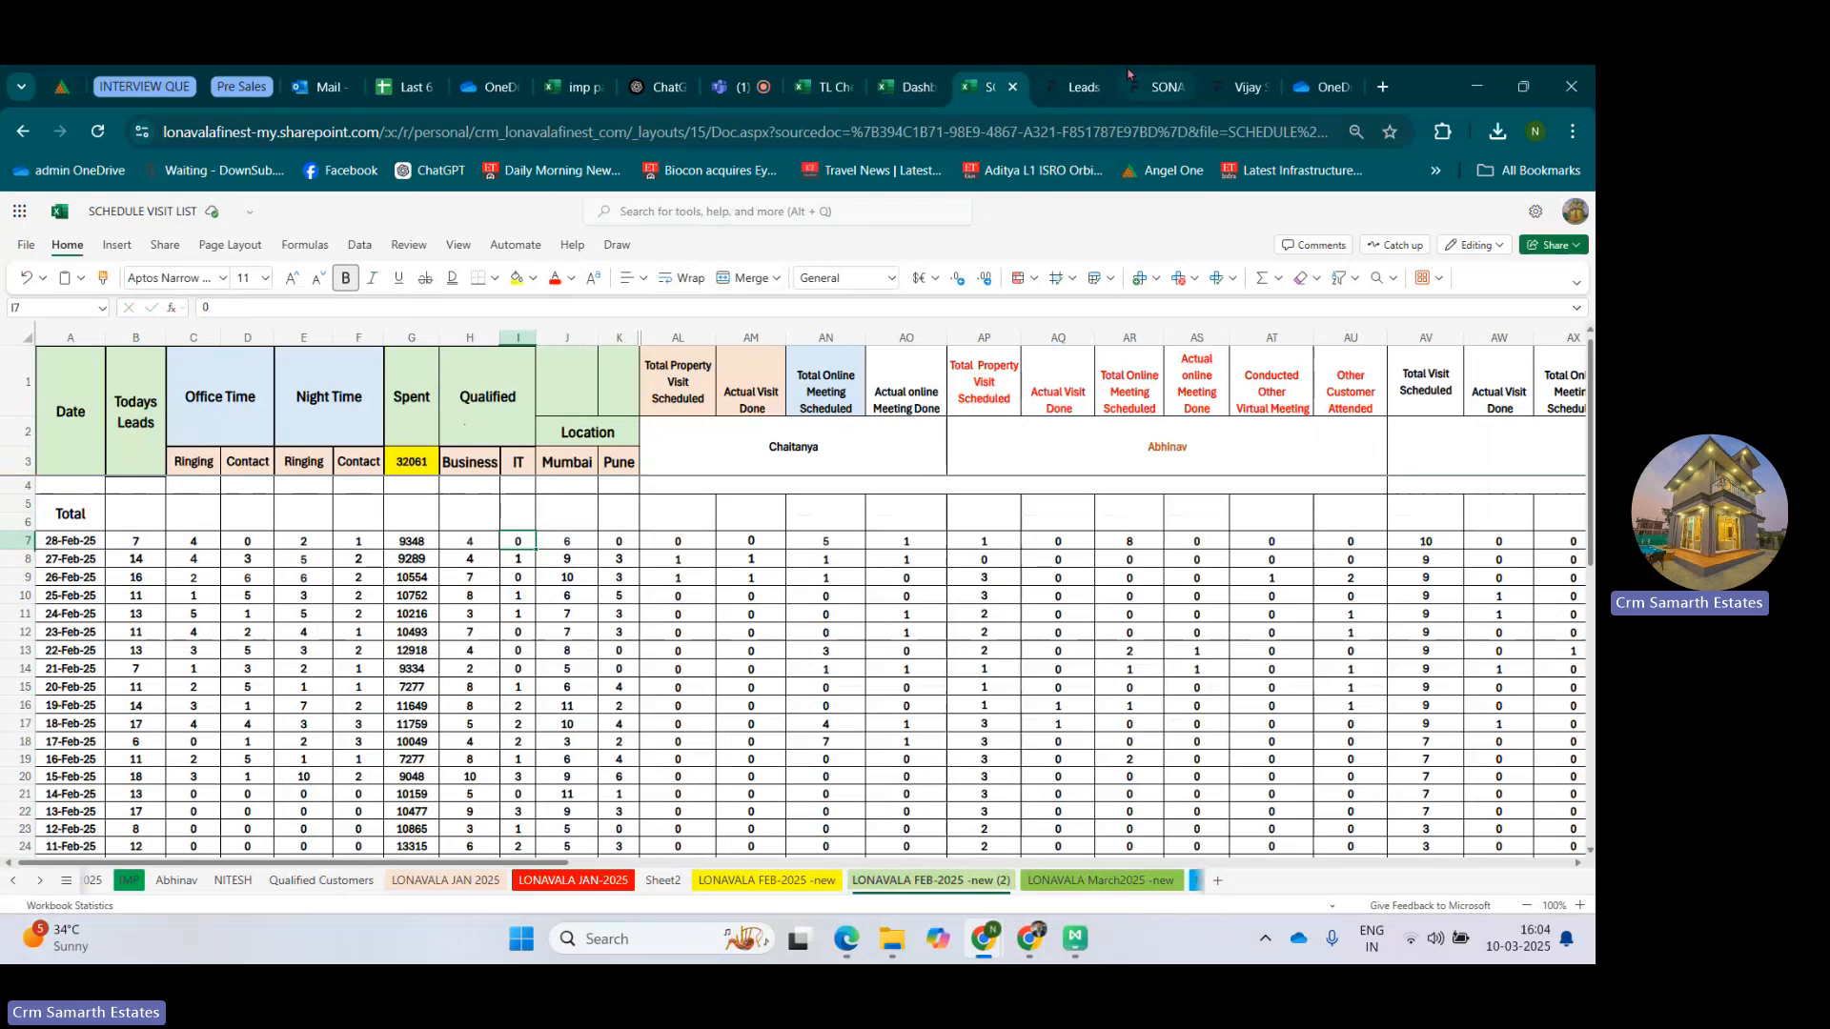
Switch to the CRM, go to the Leads workspace, and open the Leads Follow Up Report without the source variant.
click(1065, 69)
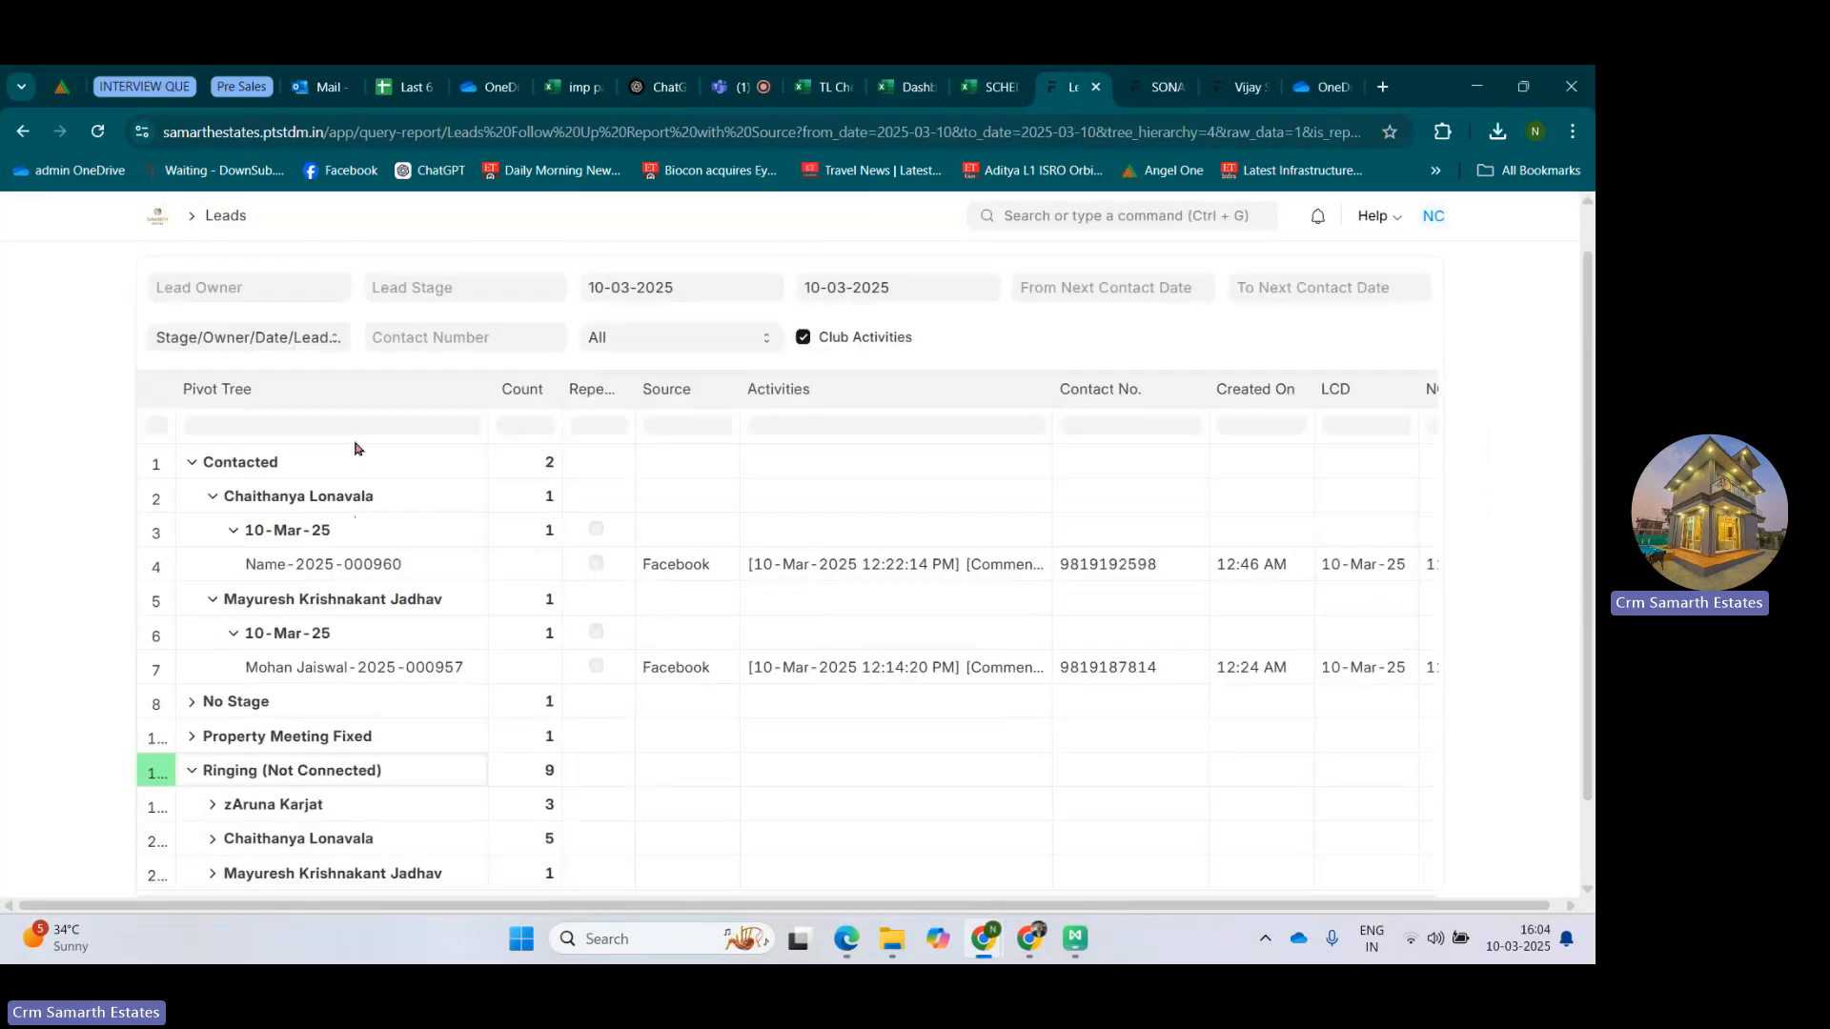
scroll(355, 448, up, 1)
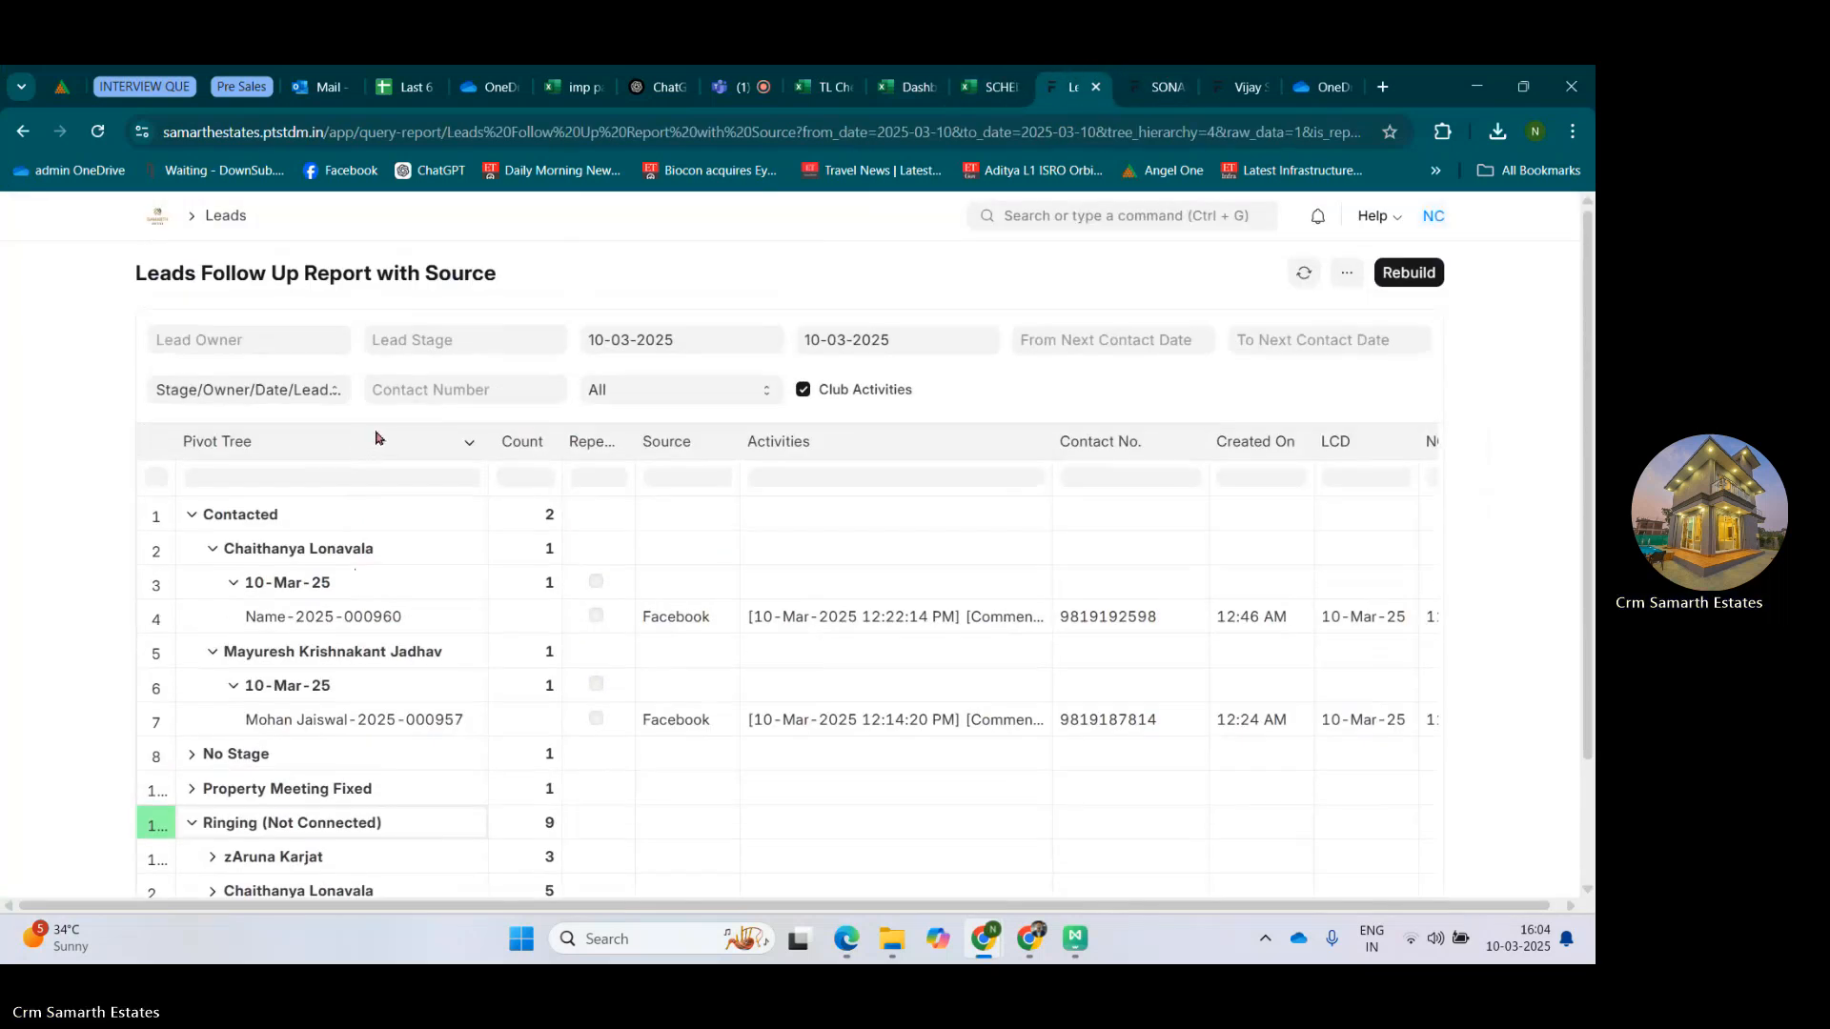
click(697, 348)
click(938, 347)
click(118, 257)
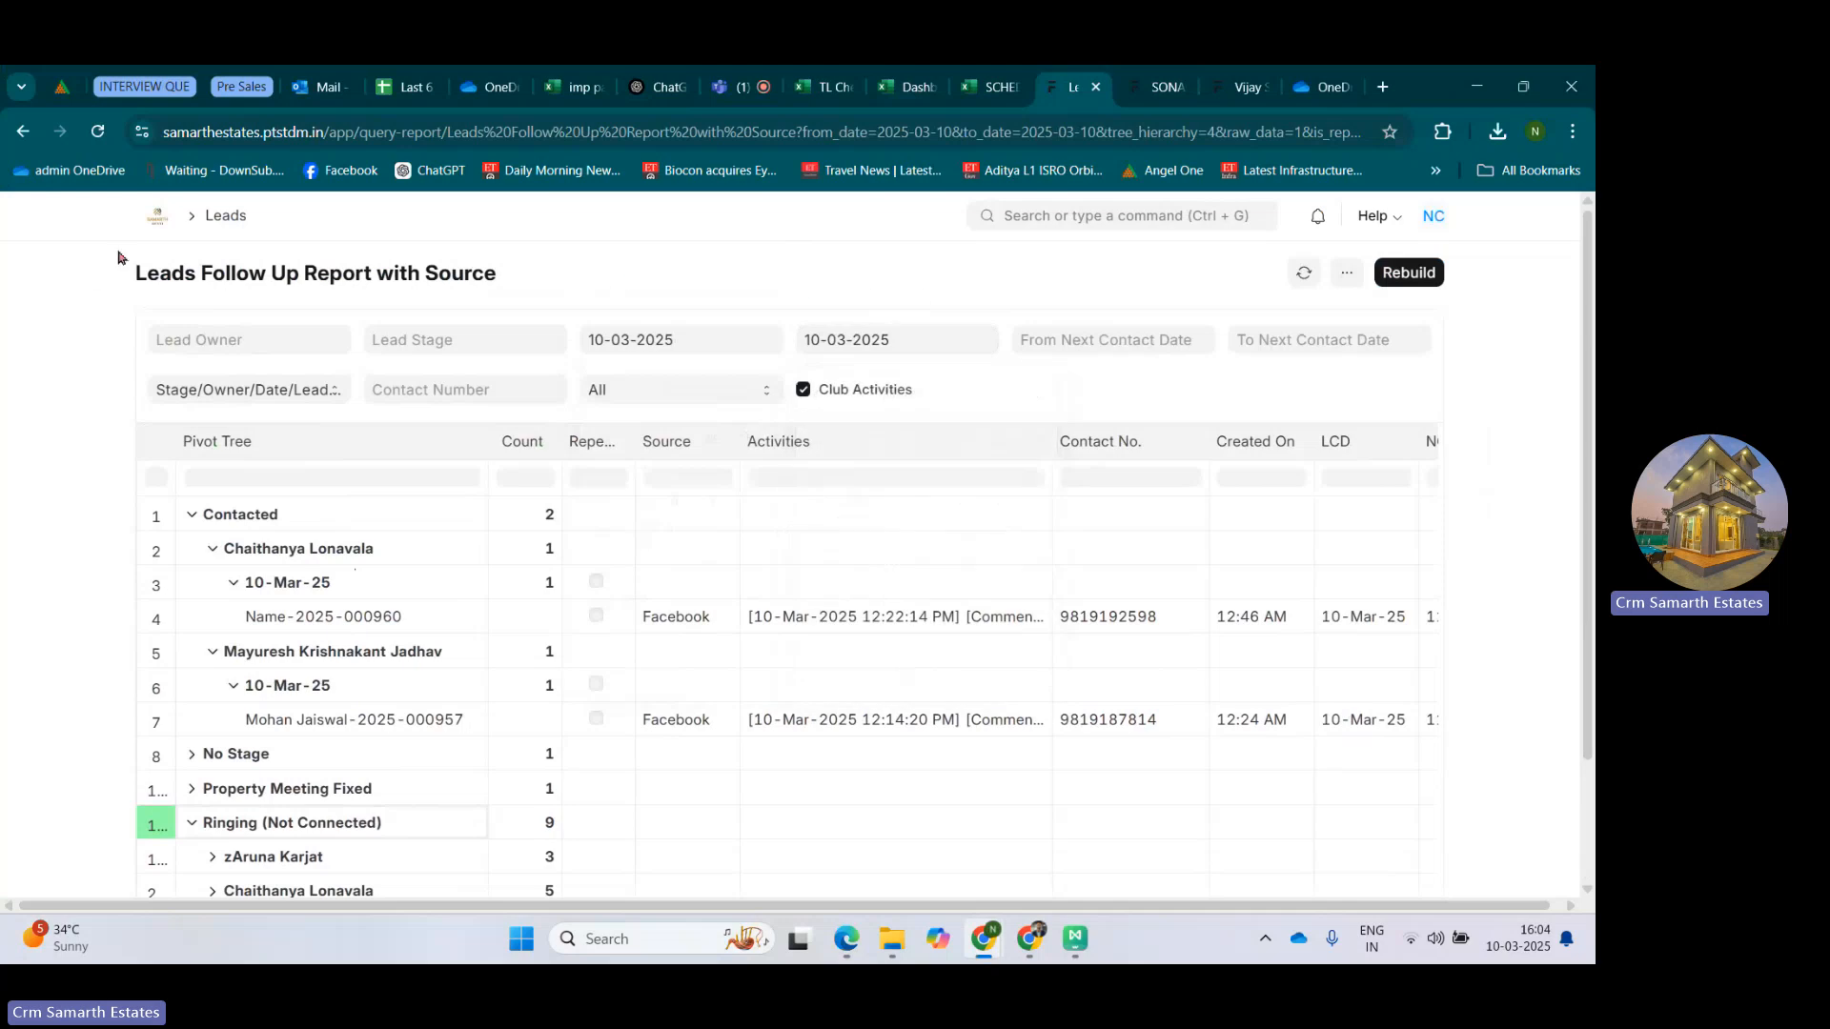
click(158, 217)
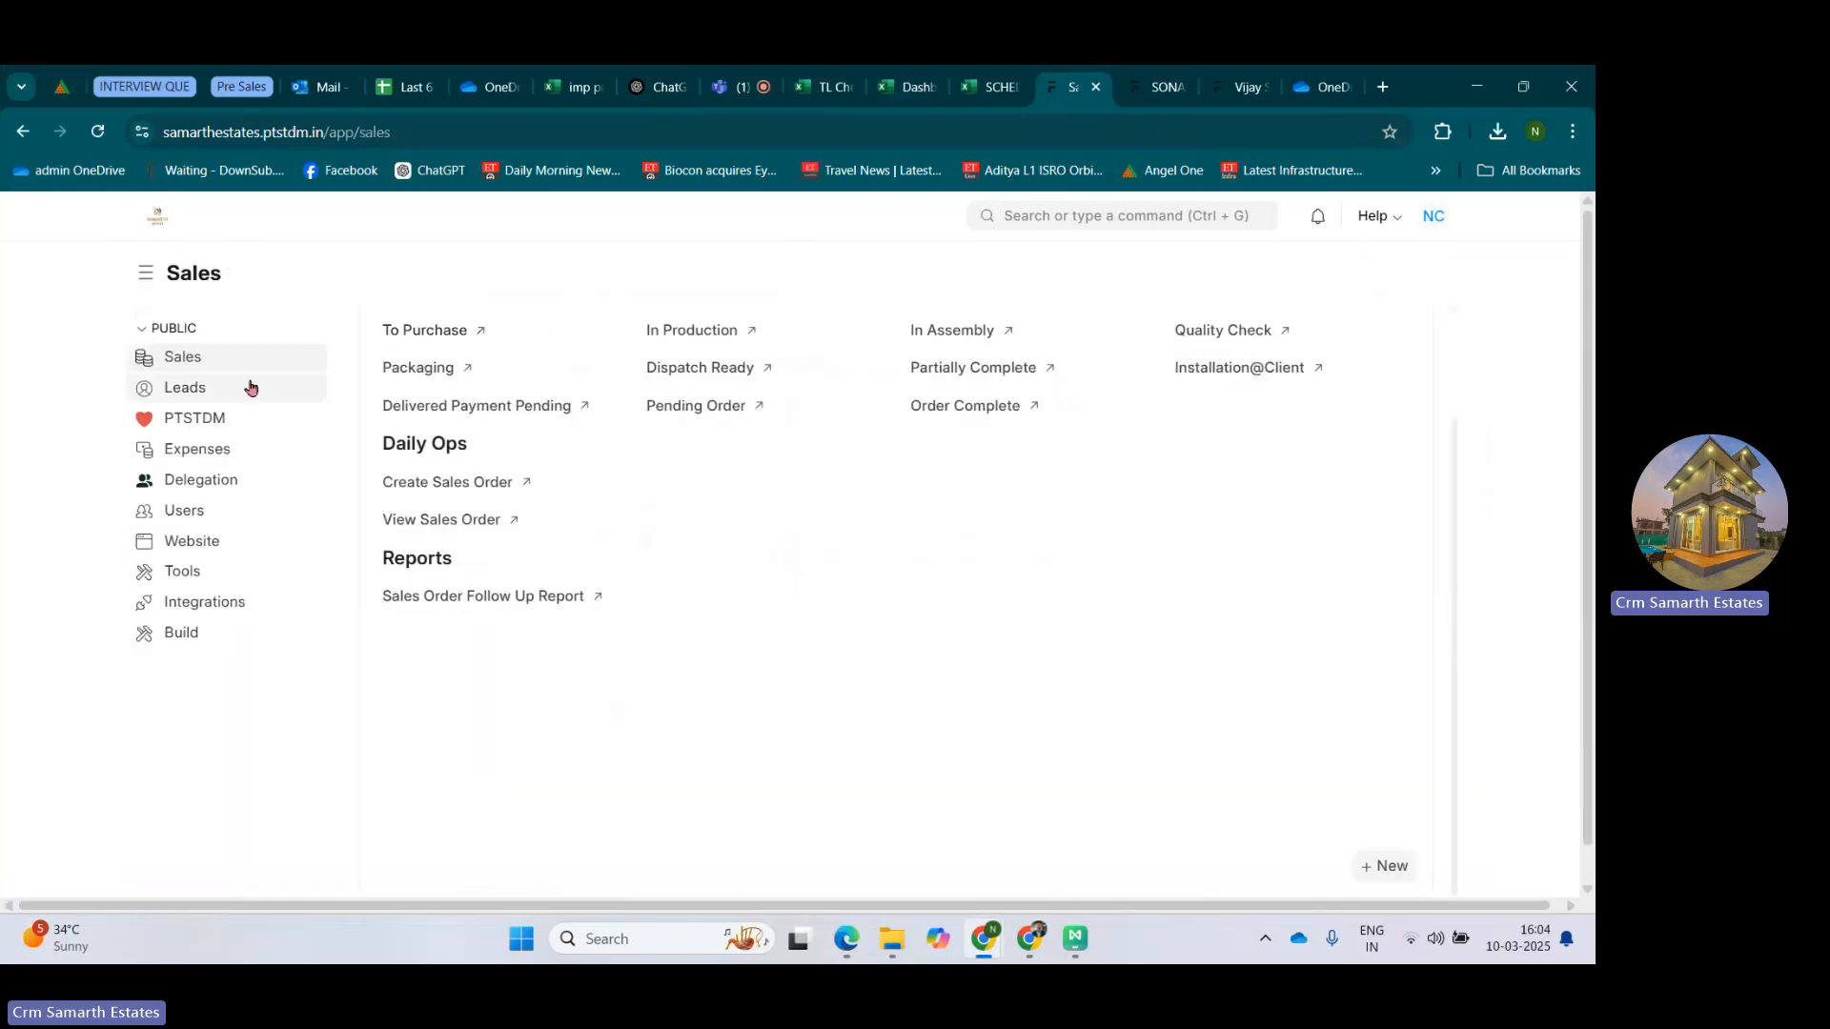
click(228, 397)
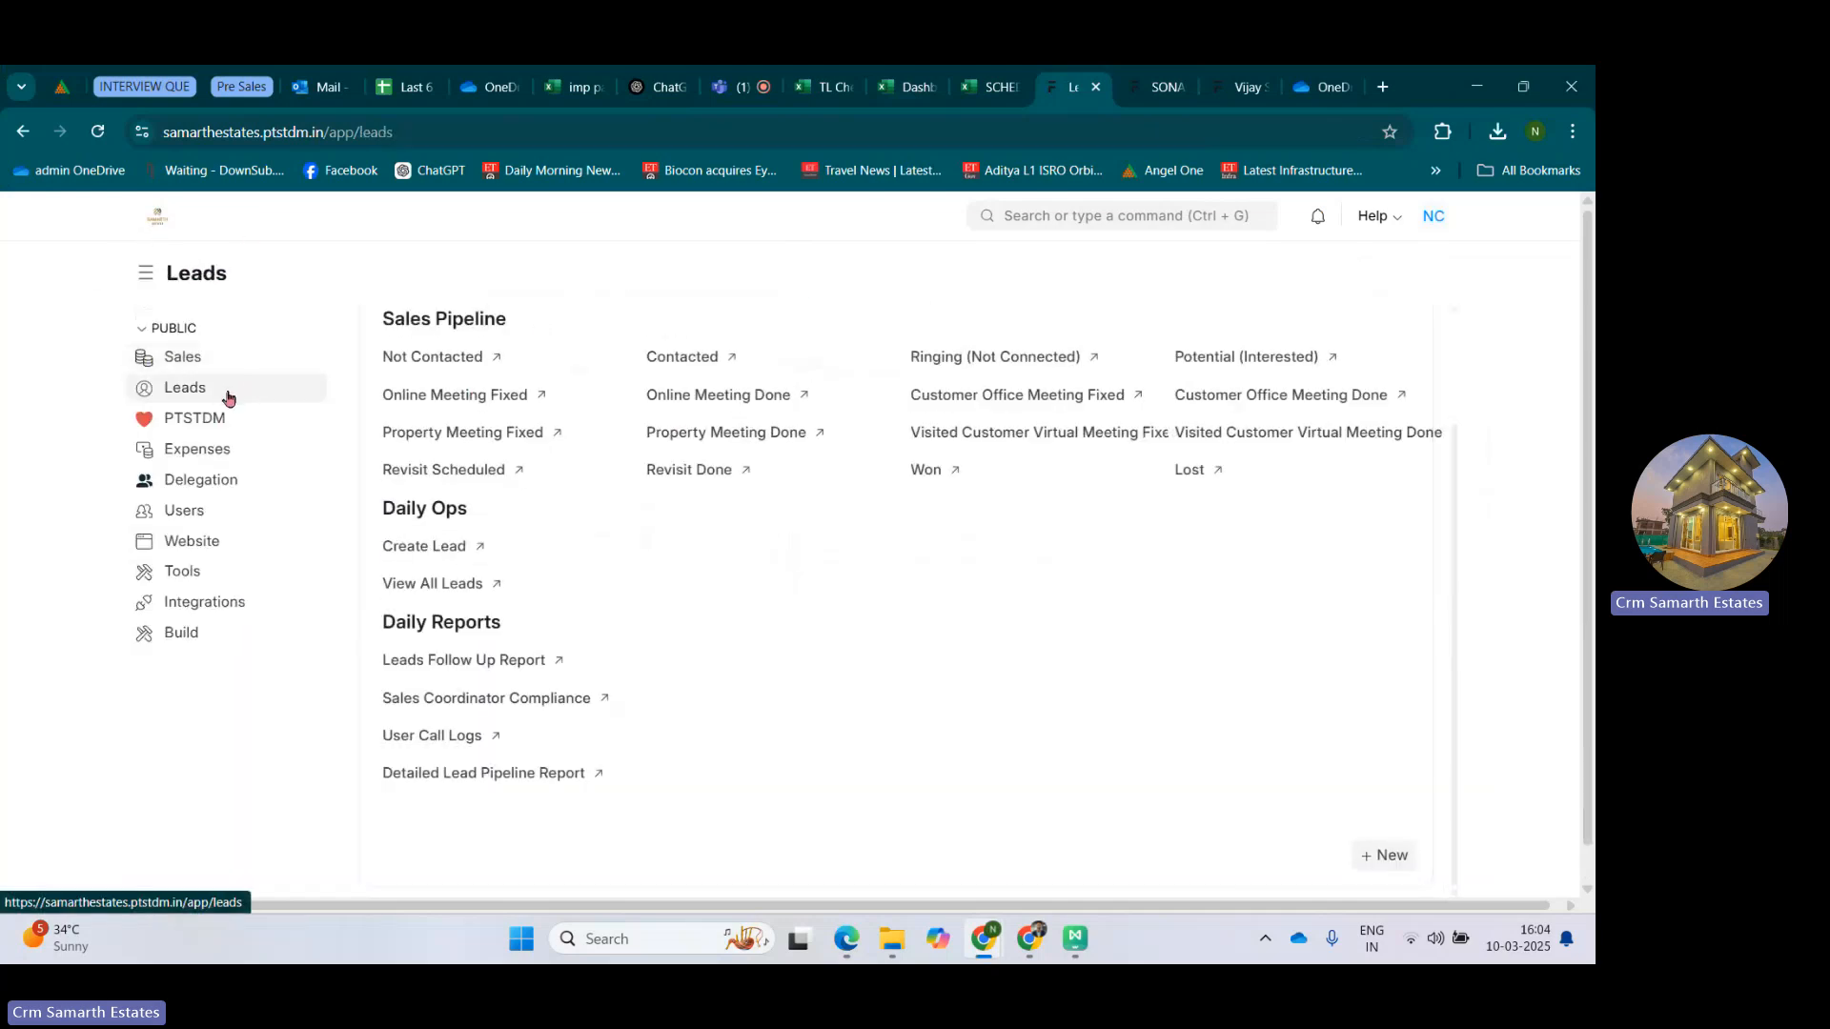
click(1062, 217)
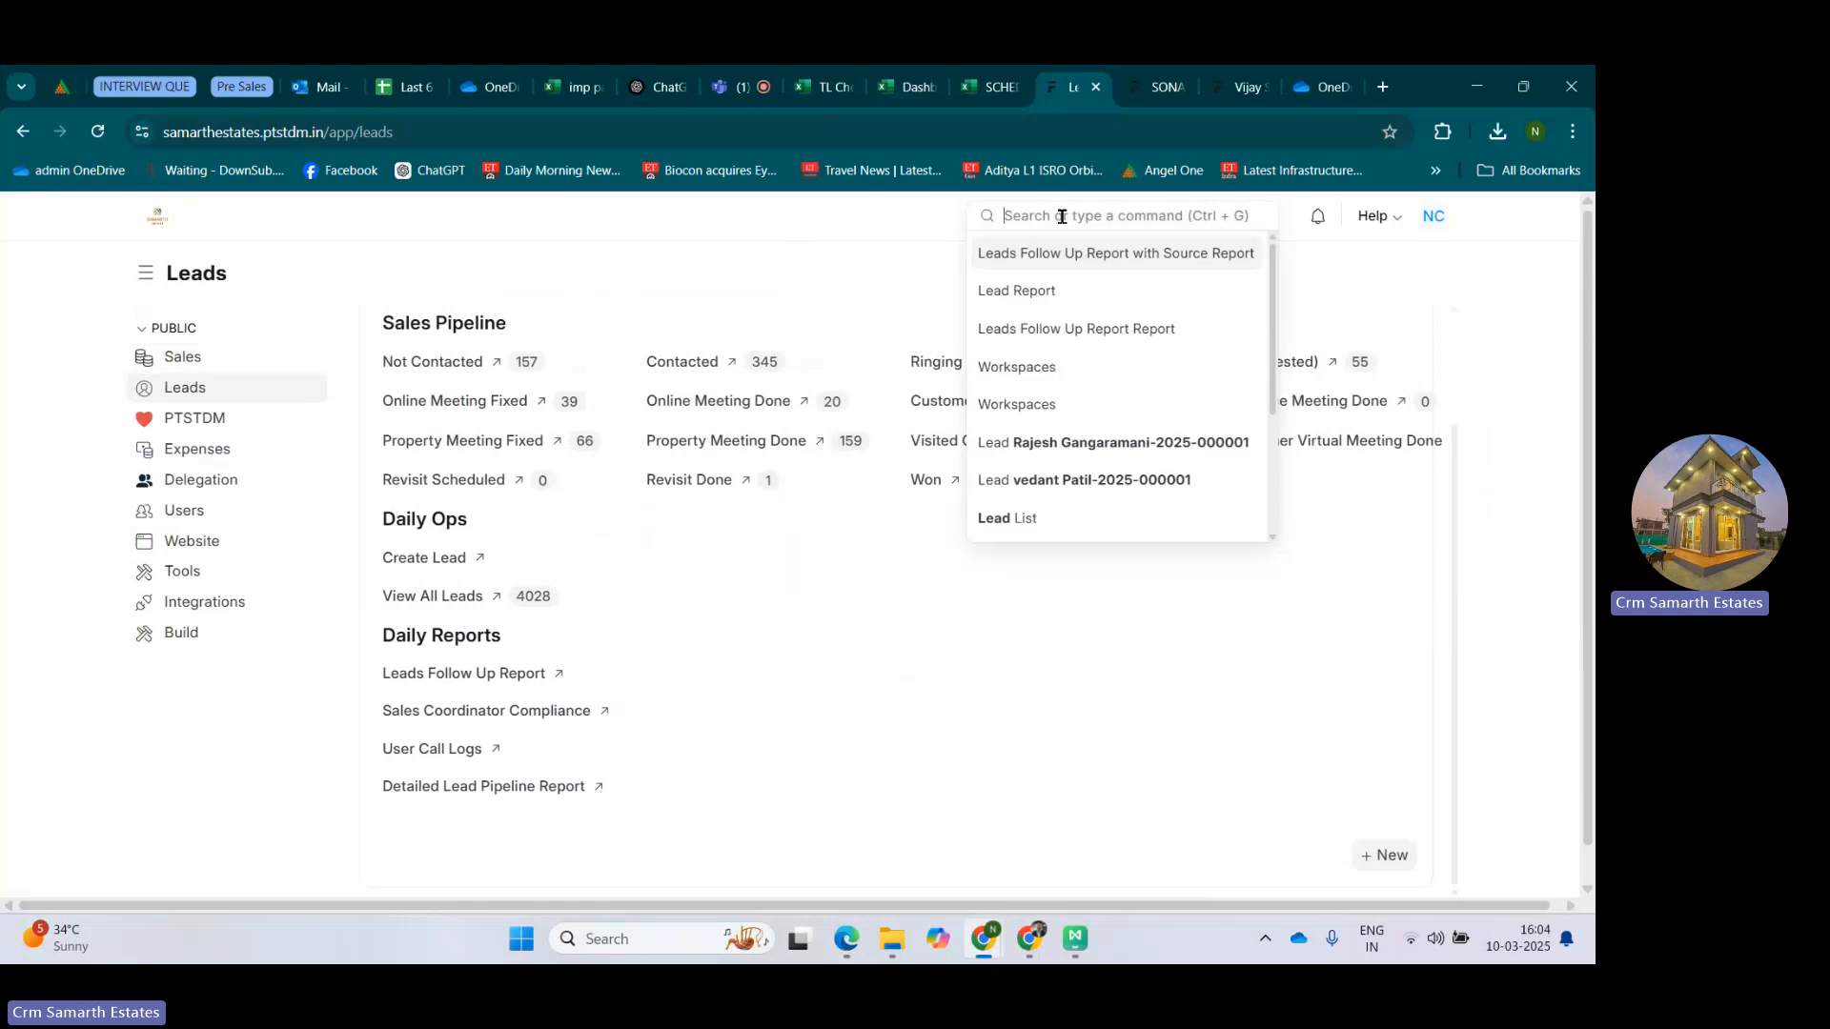
click(1047, 330)
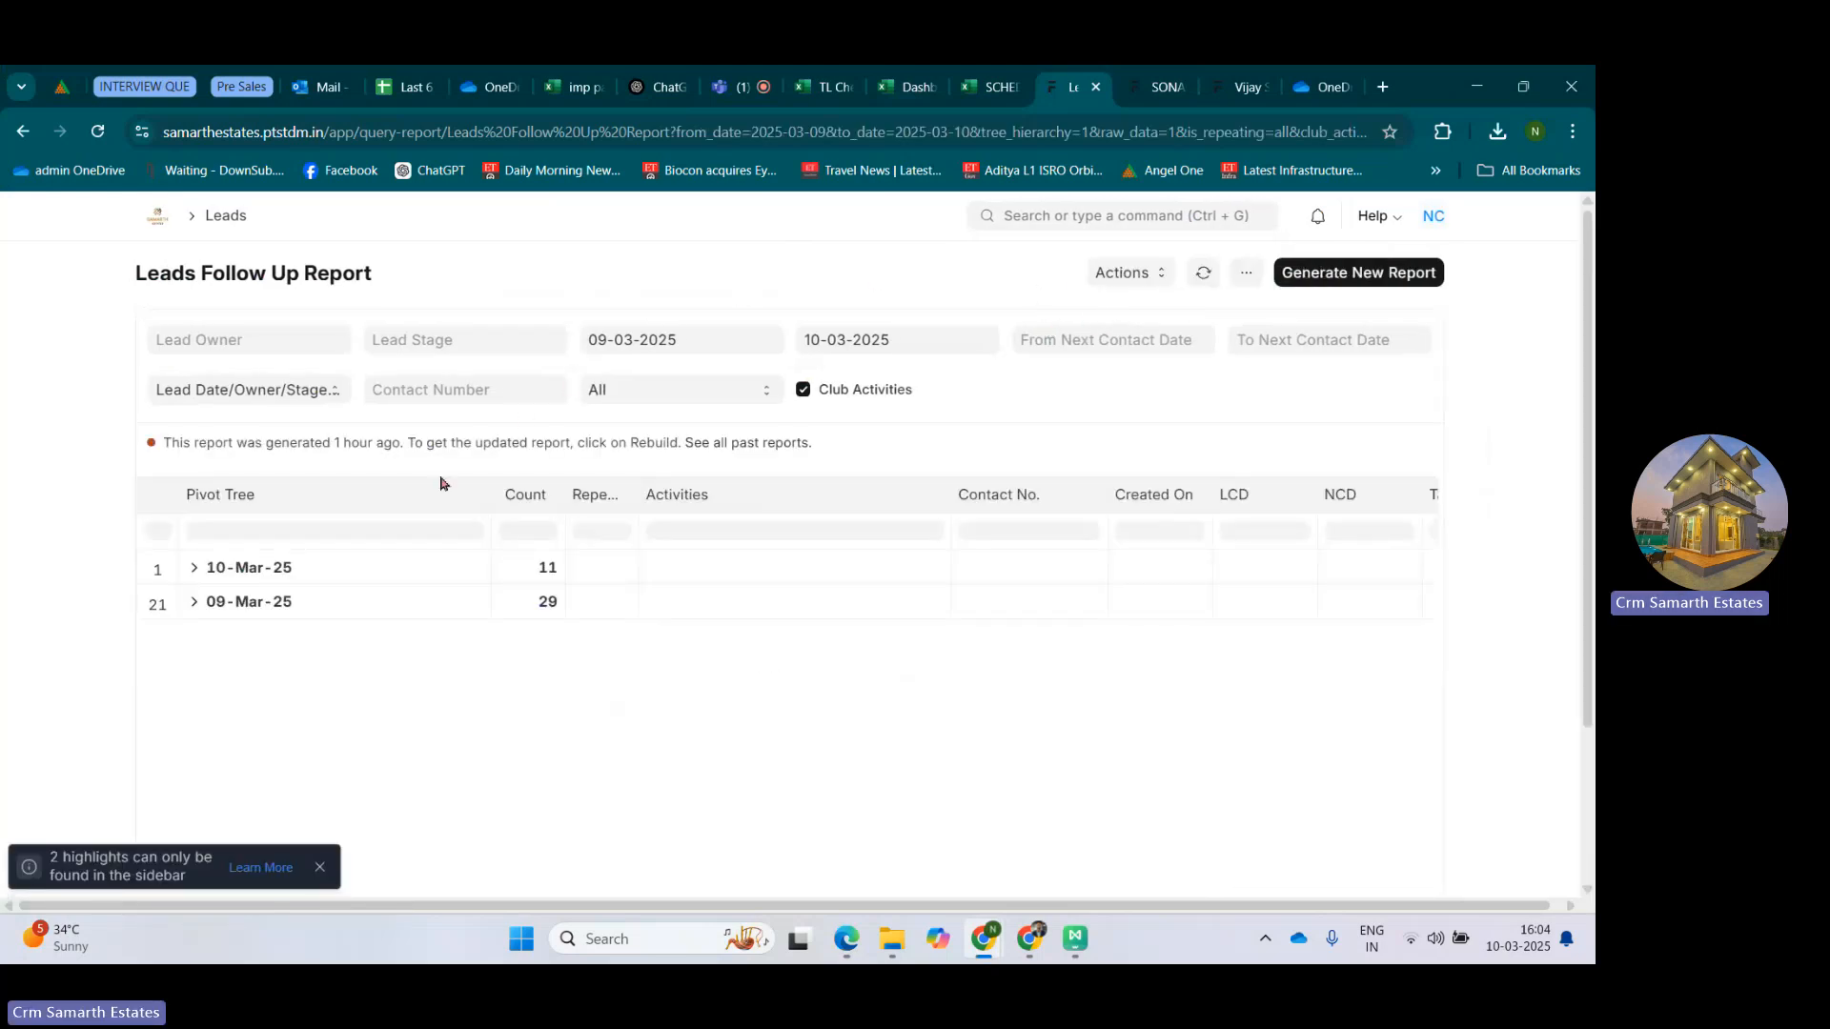
Set the report's start date to 10-03-2025 and its tree hierarchy to Stage/Owner/Date/Lead Name.
click(740, 339)
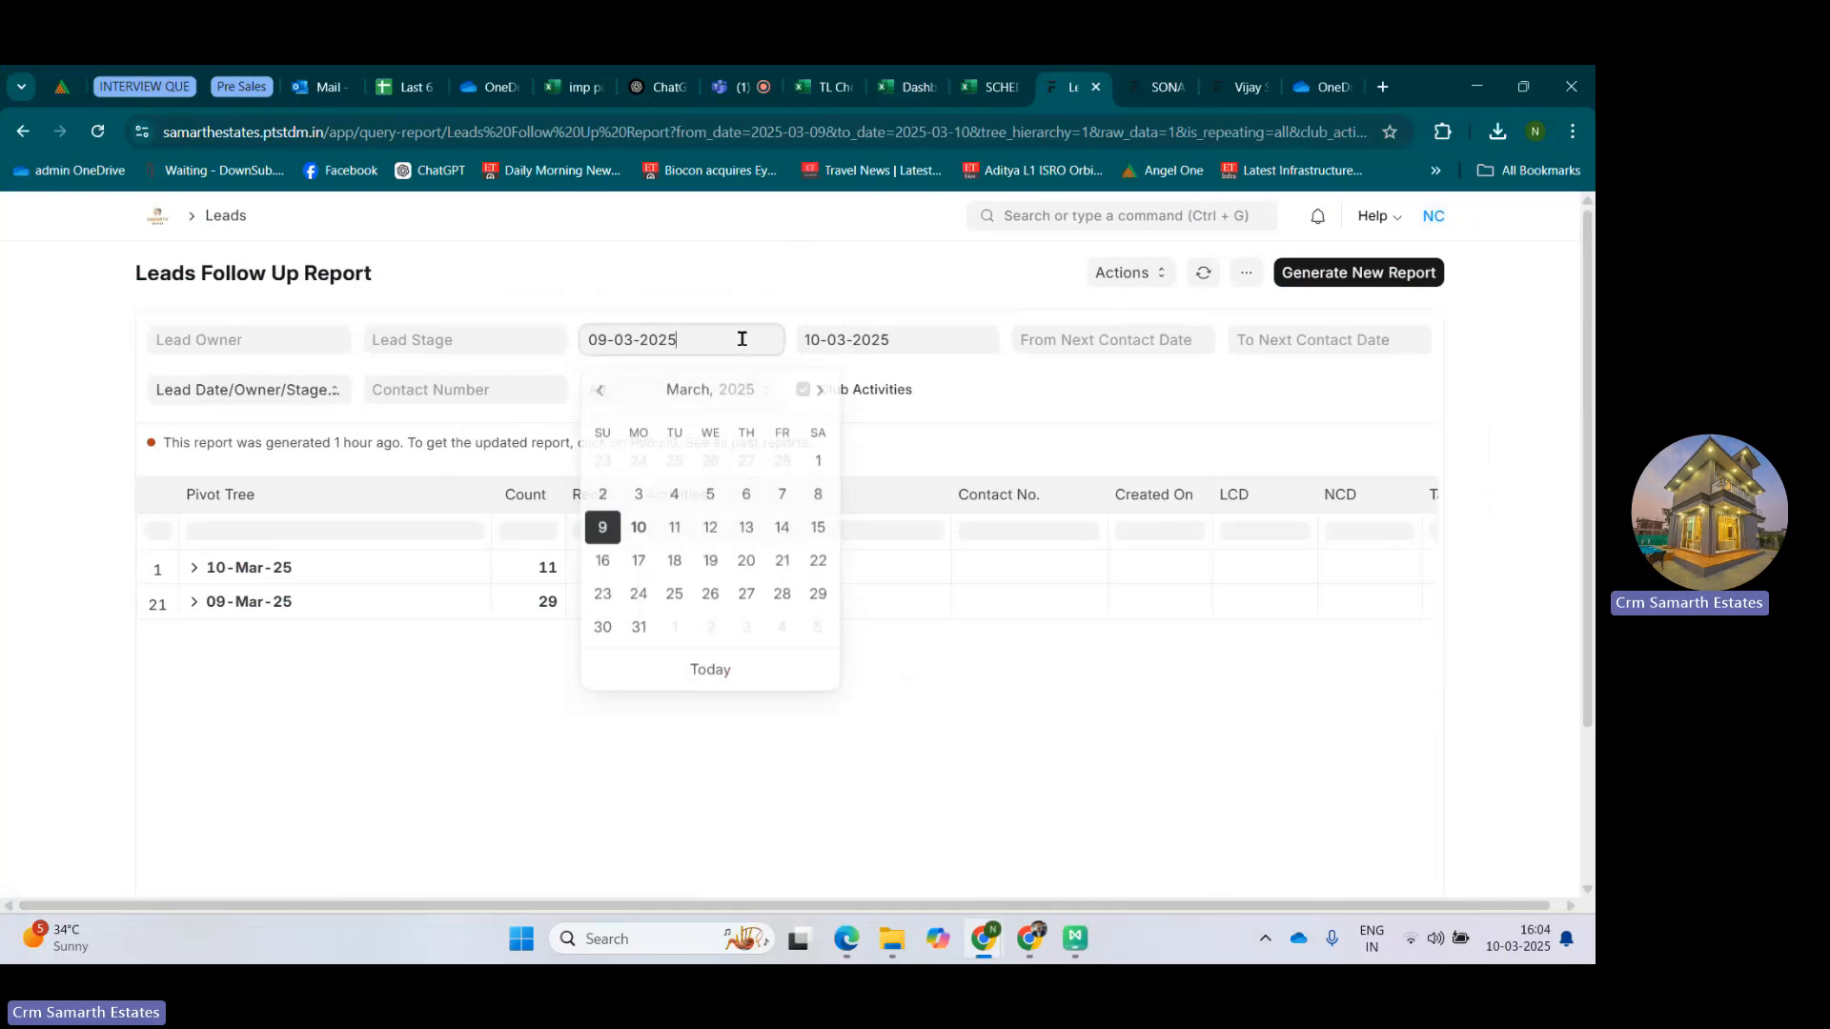
click(636, 530)
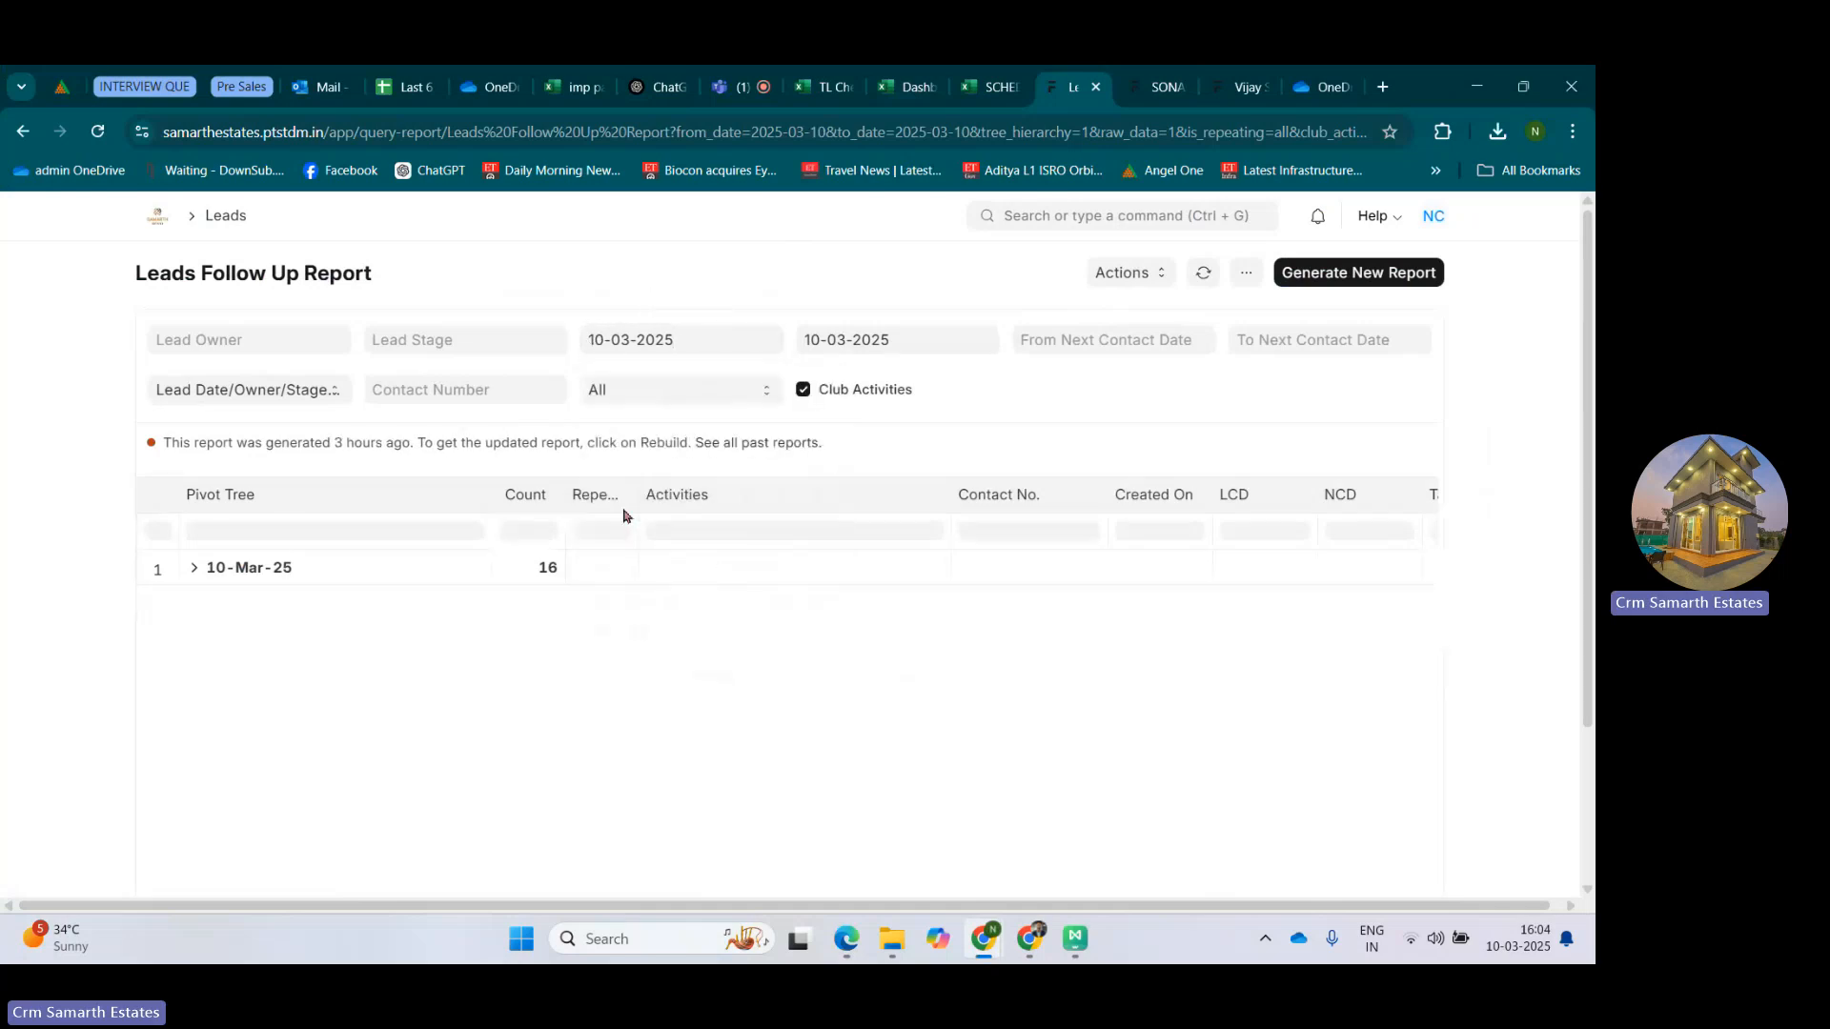
click(238, 393)
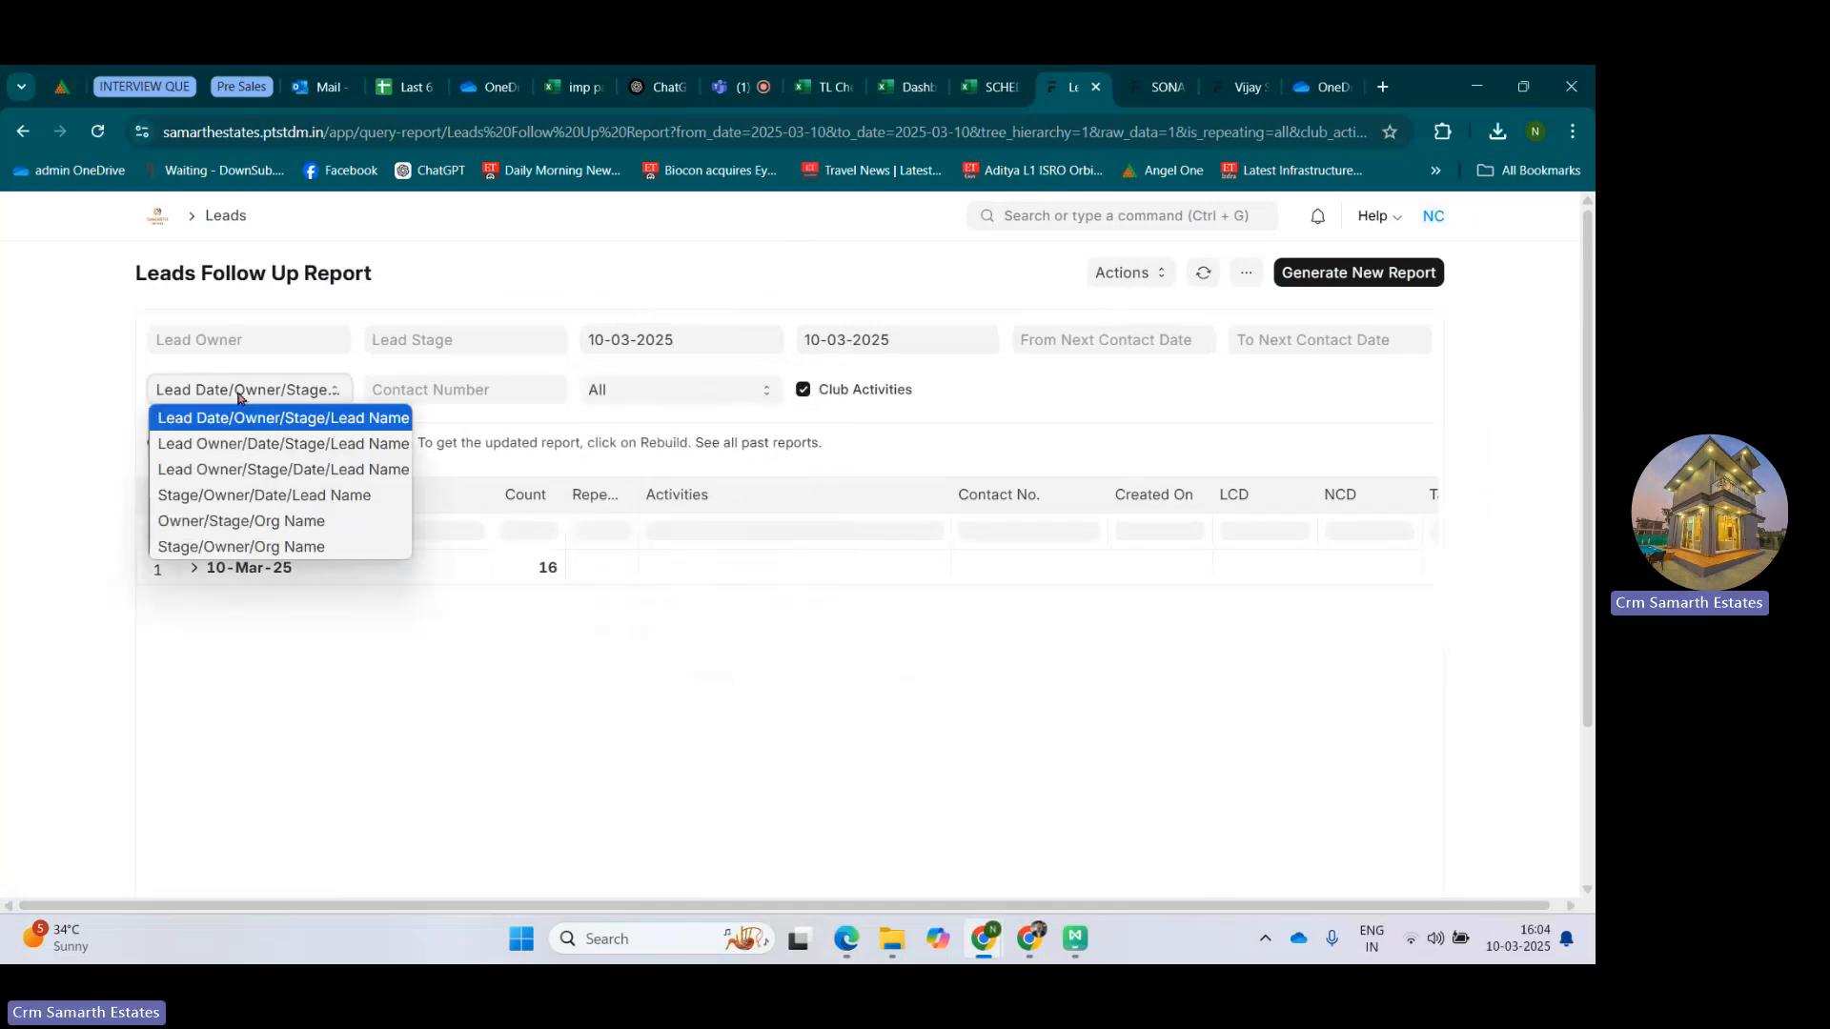
click(248, 495)
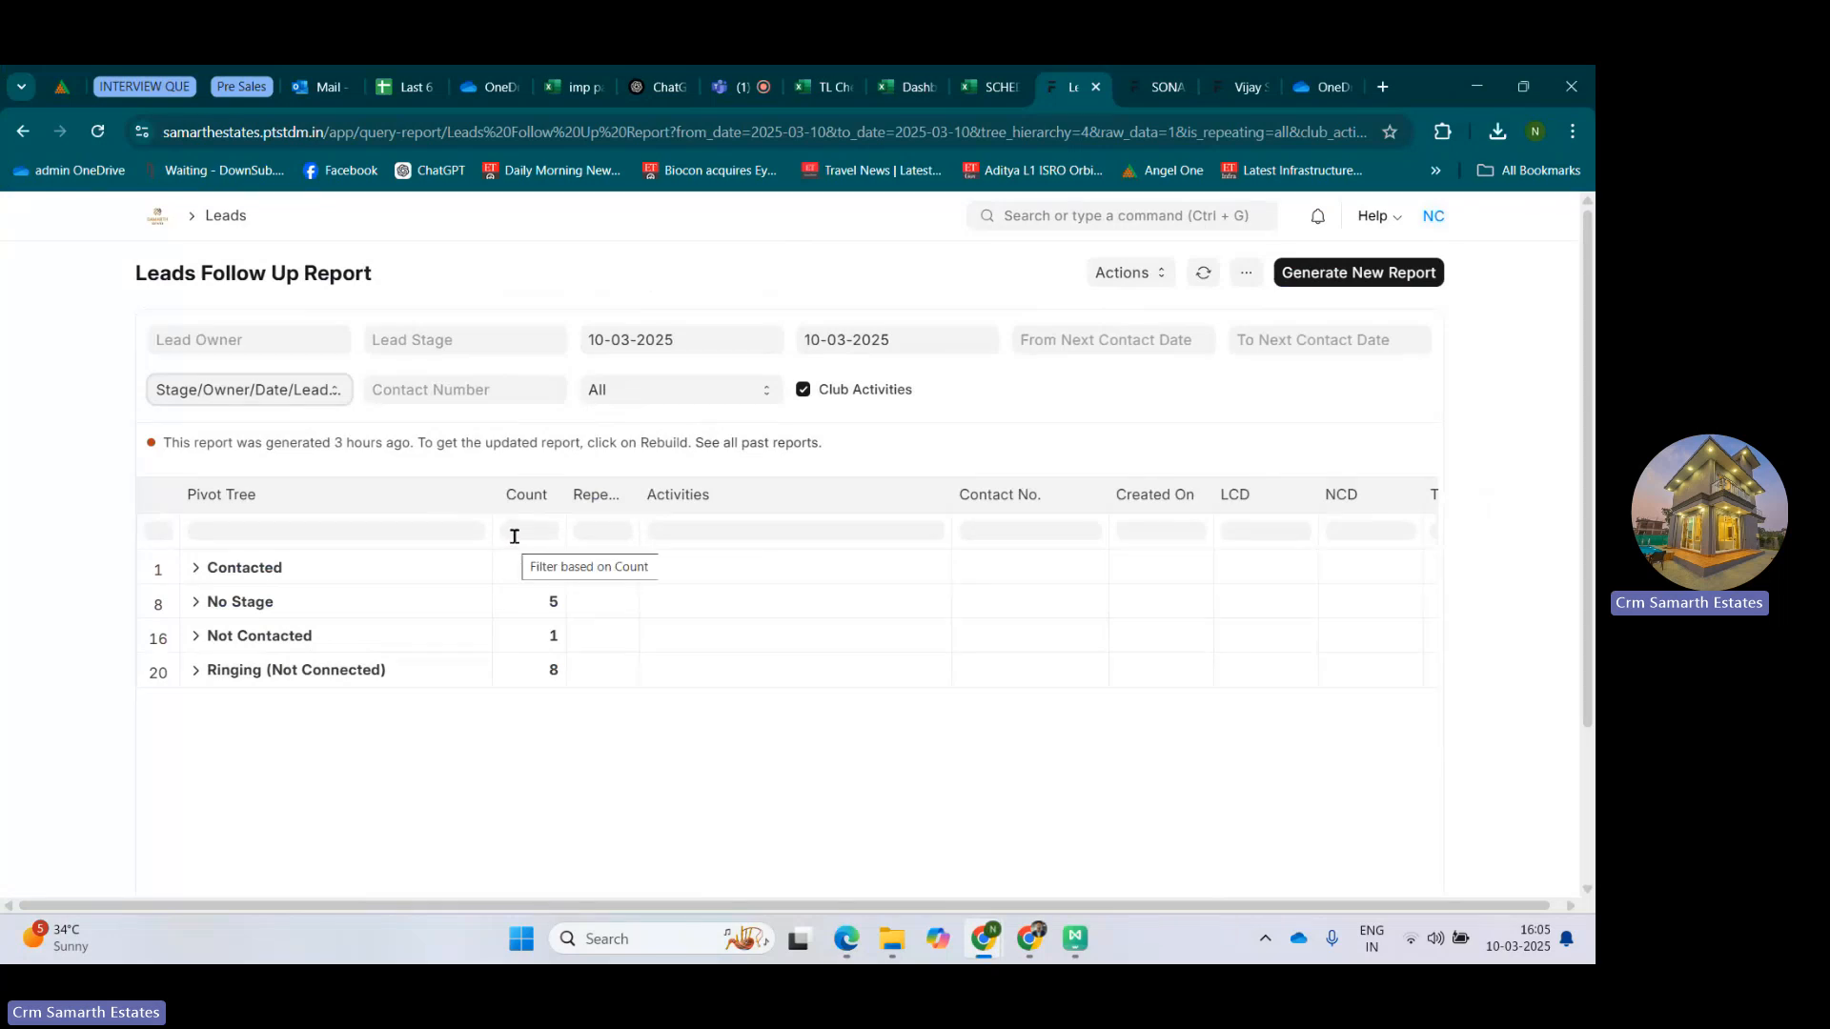
Start adding a column to the Leads Follow Up Report from the Lead (Lead Name) document type.
click(1246, 274)
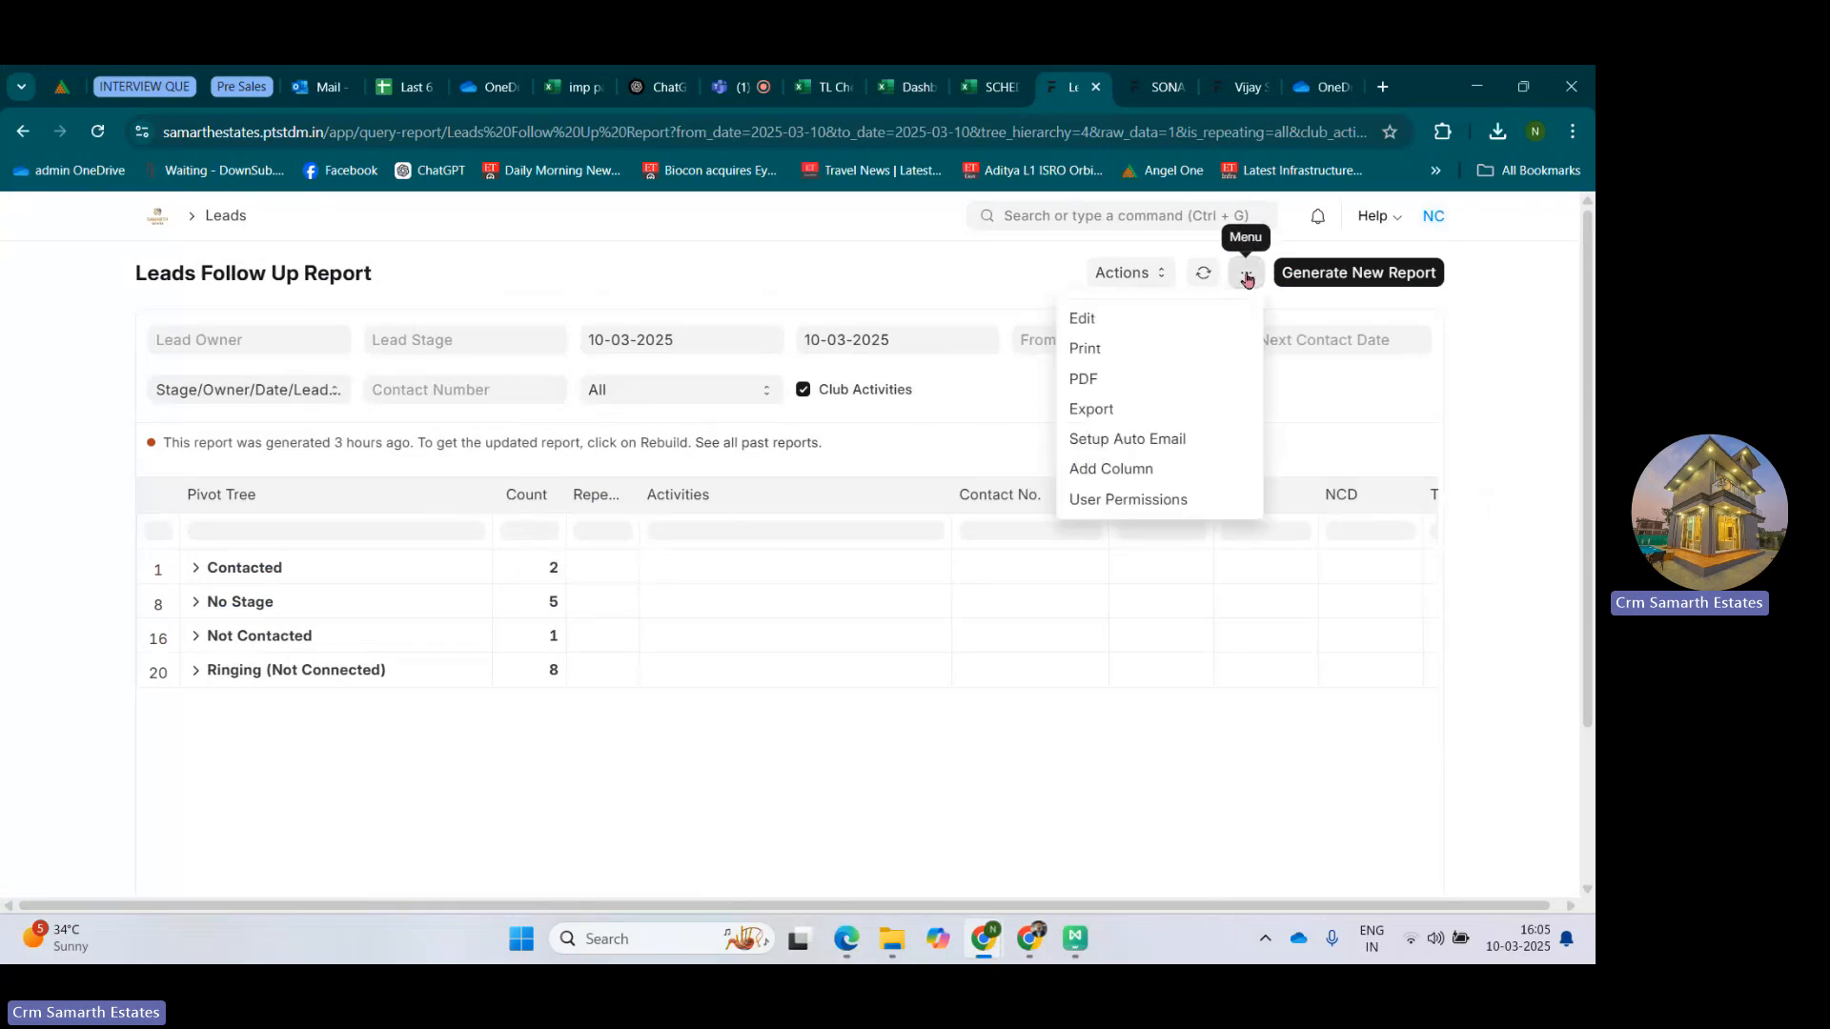
click(1135, 468)
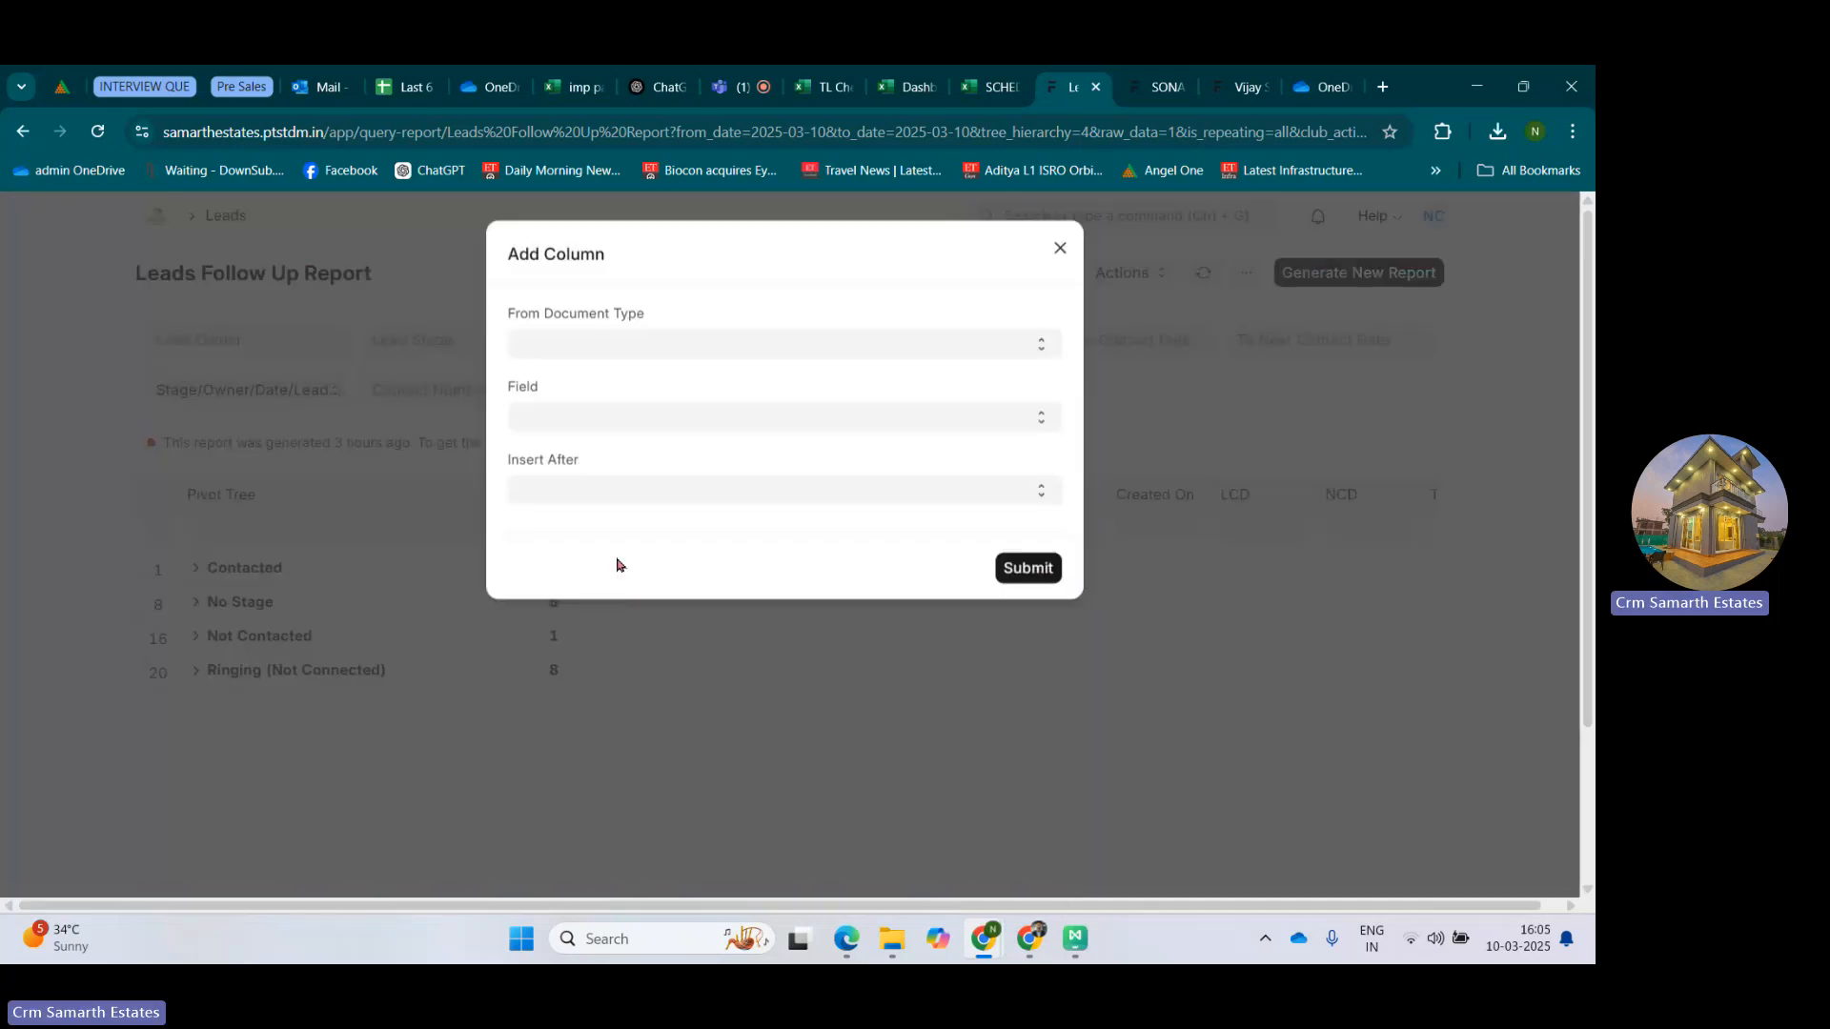
click(556, 343)
click(559, 374)
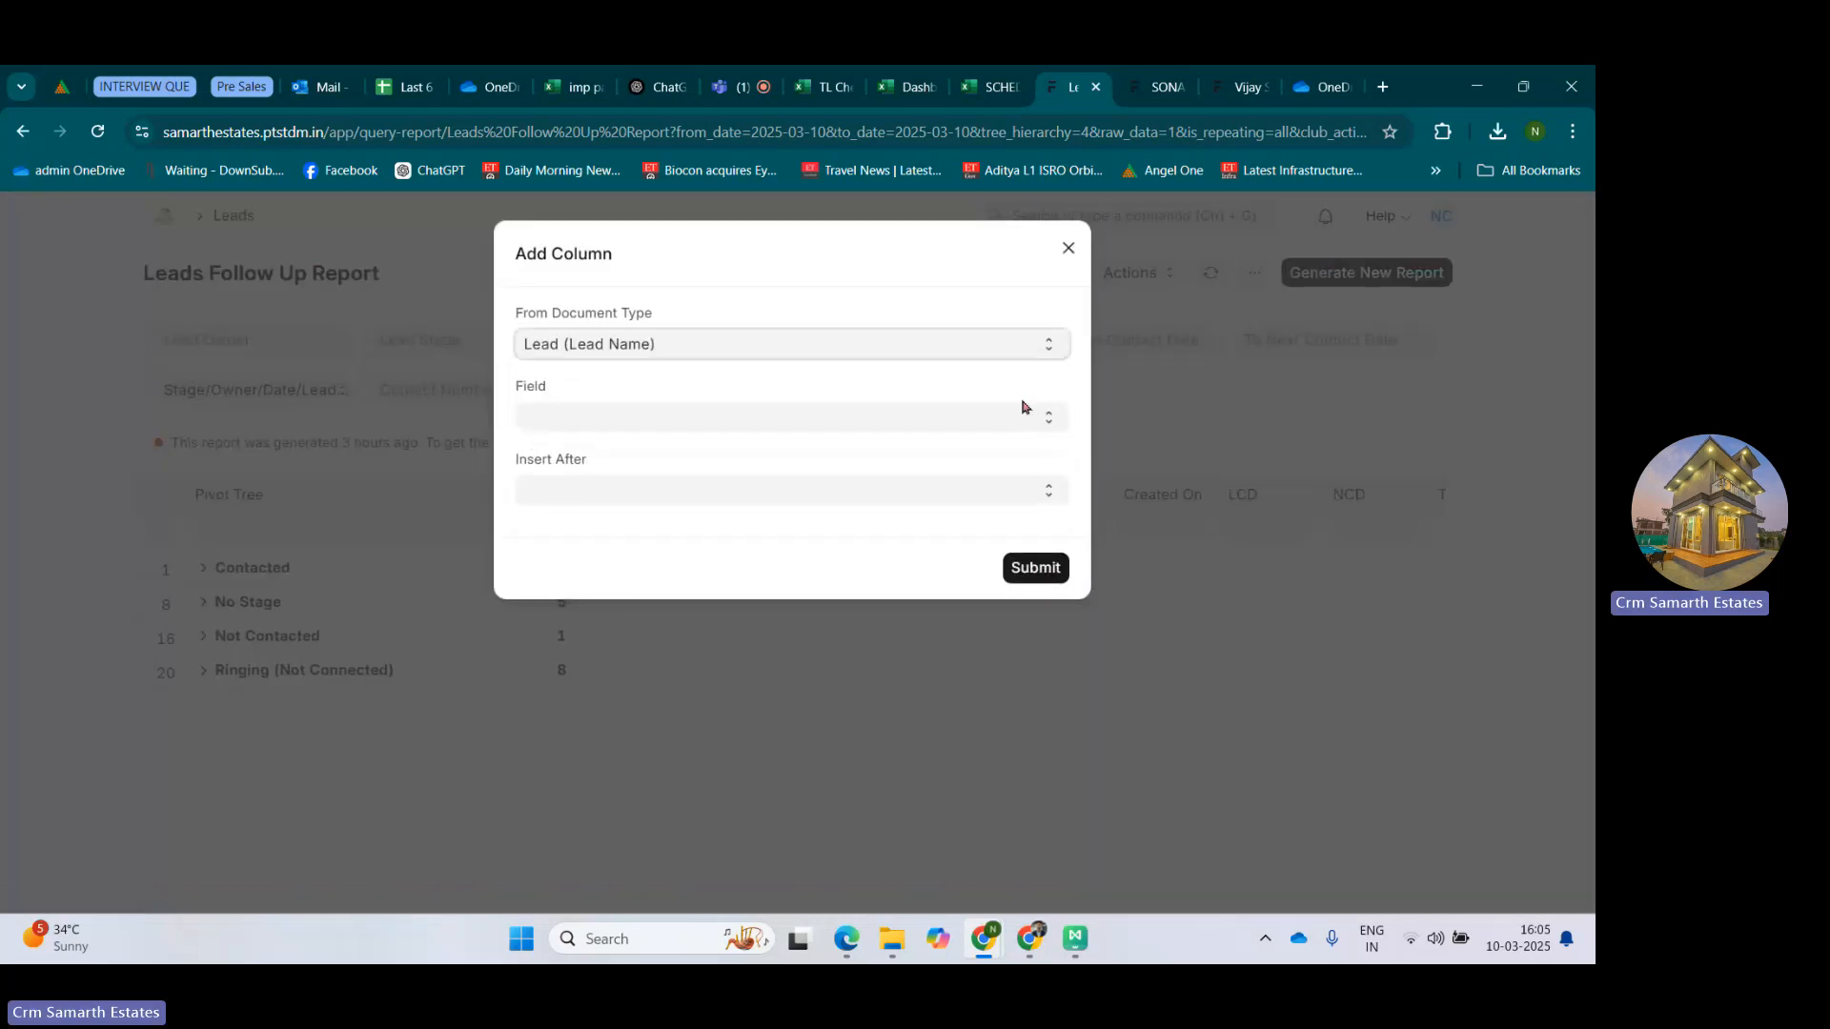
click(625, 336)
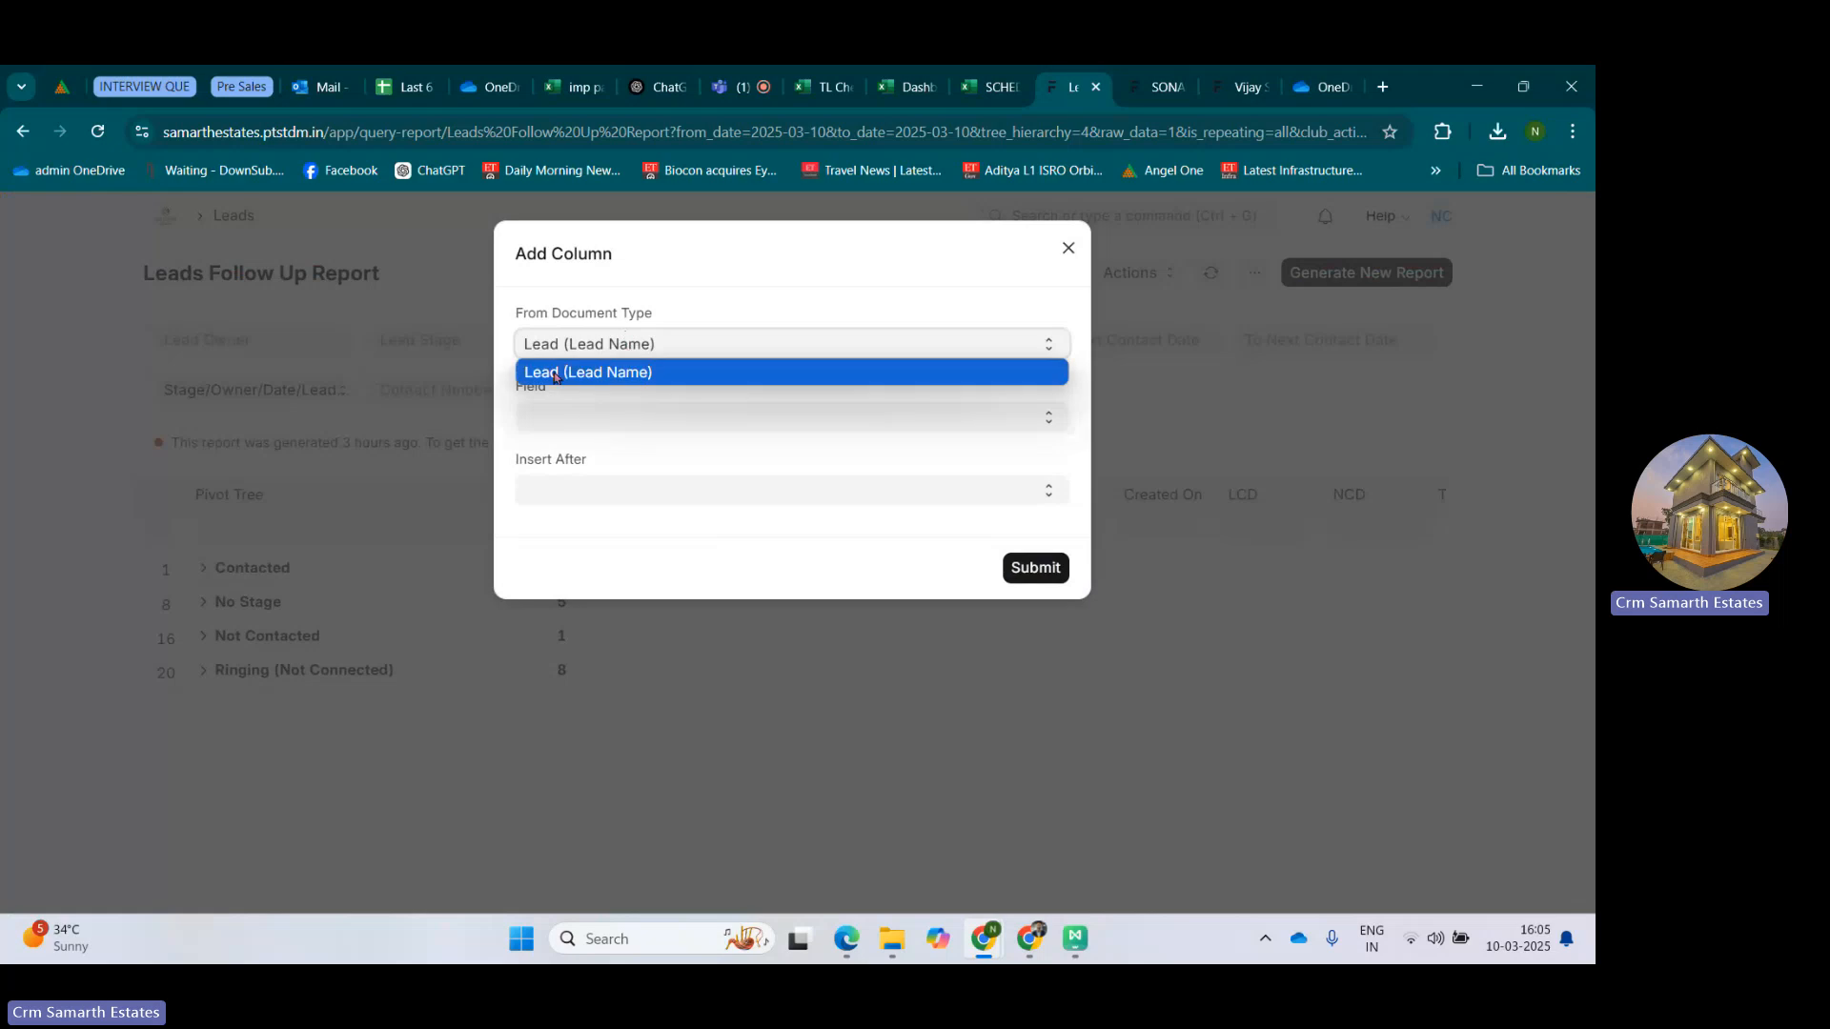
click(580, 374)
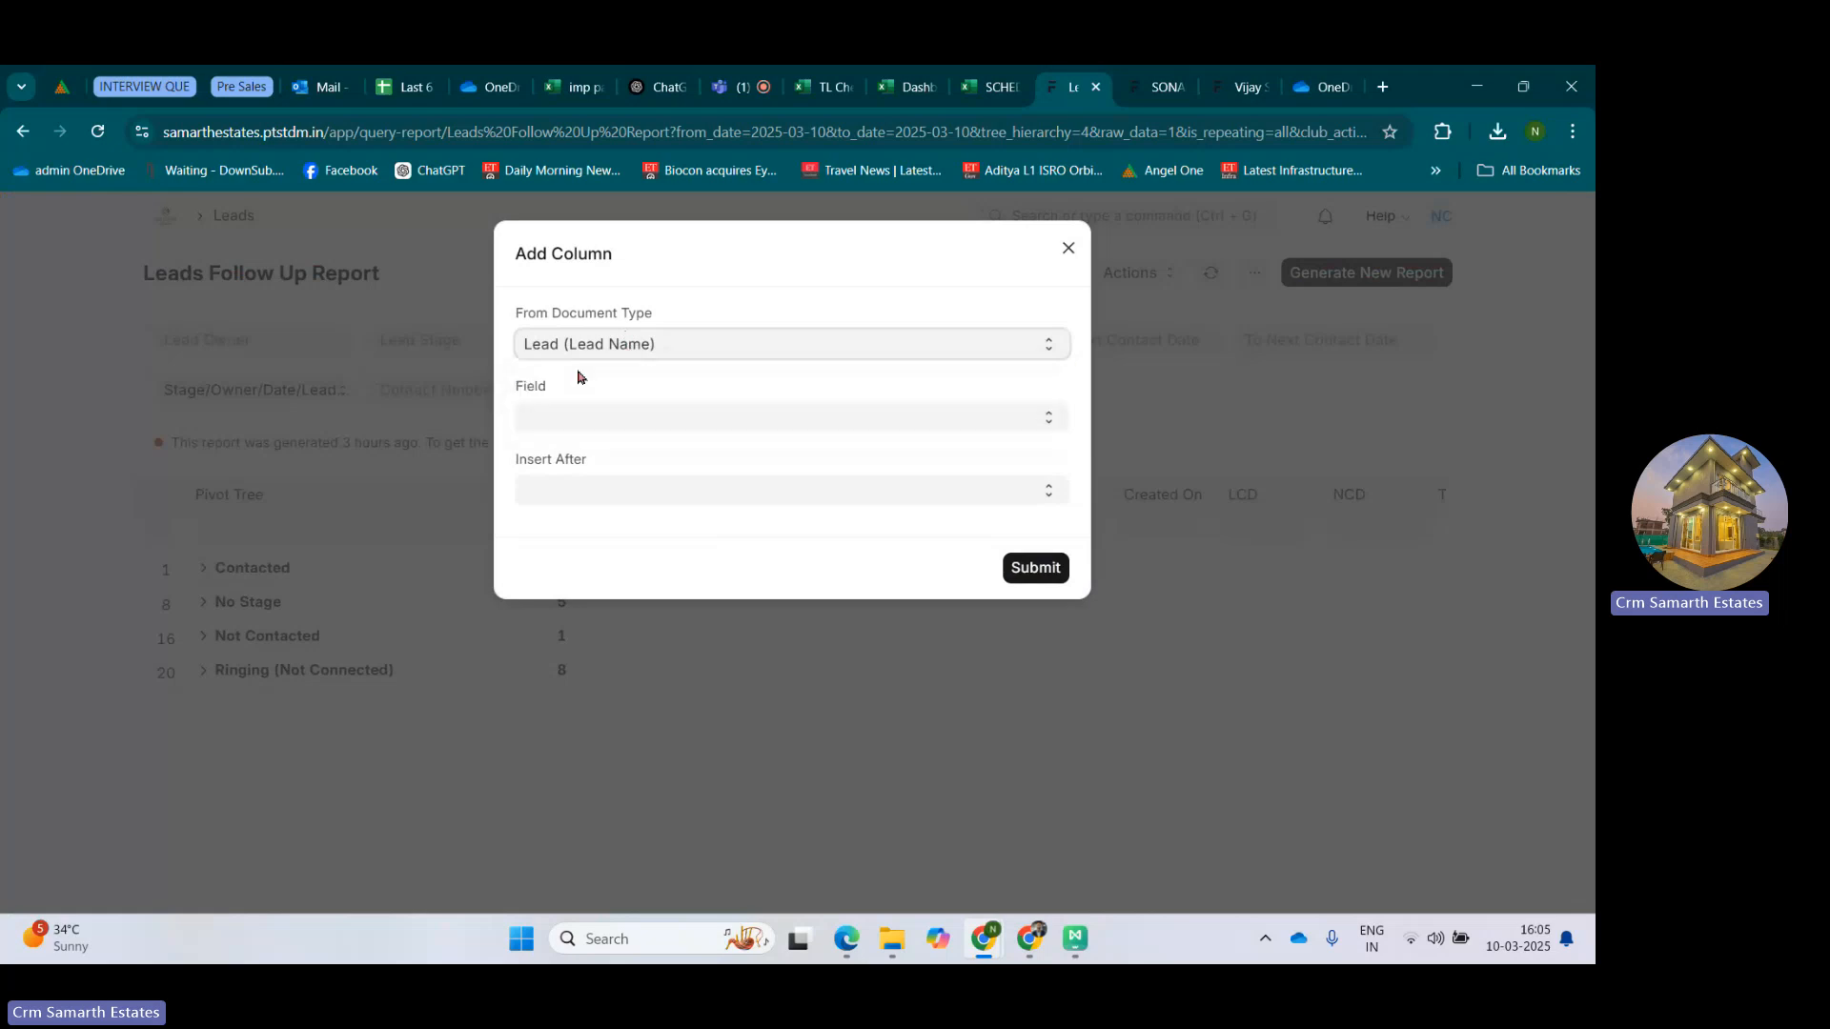
Choose Occupation as the new column's field, place it after Repeat, and submit the column.
click(591, 416)
scroll(686, 586, down, 4)
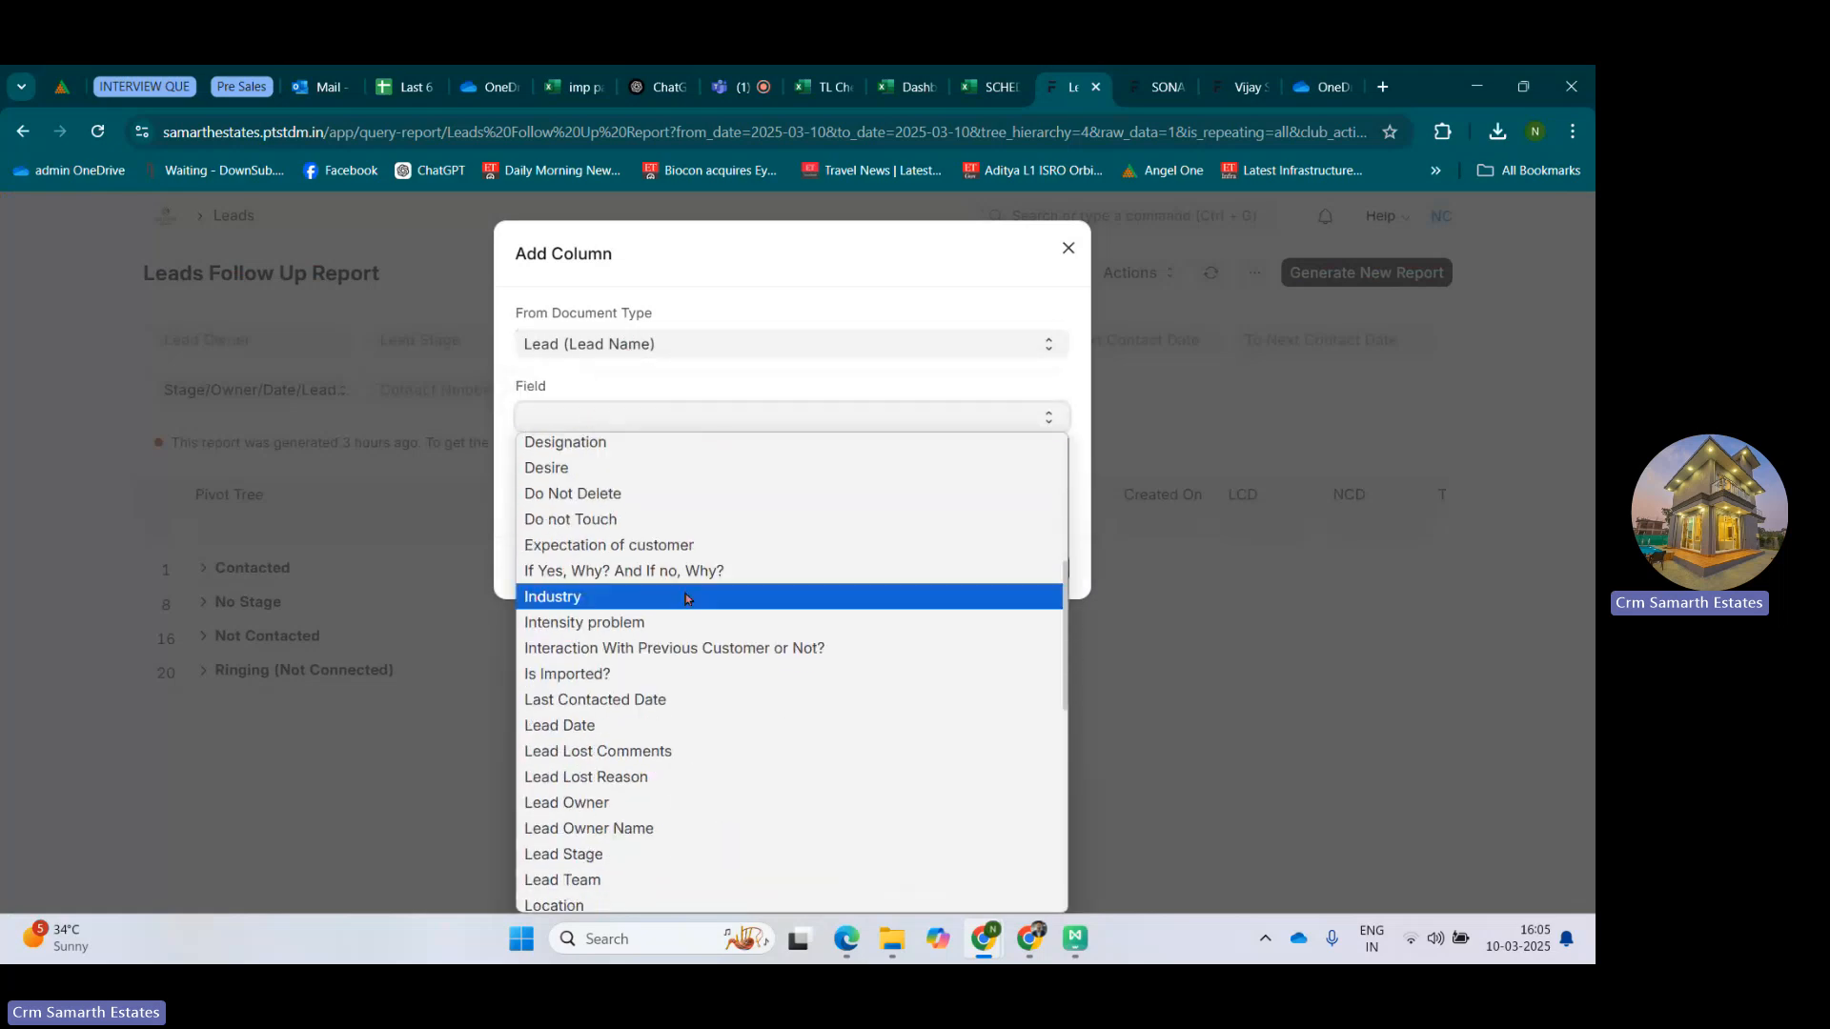
scroll(849, 603, down, 2)
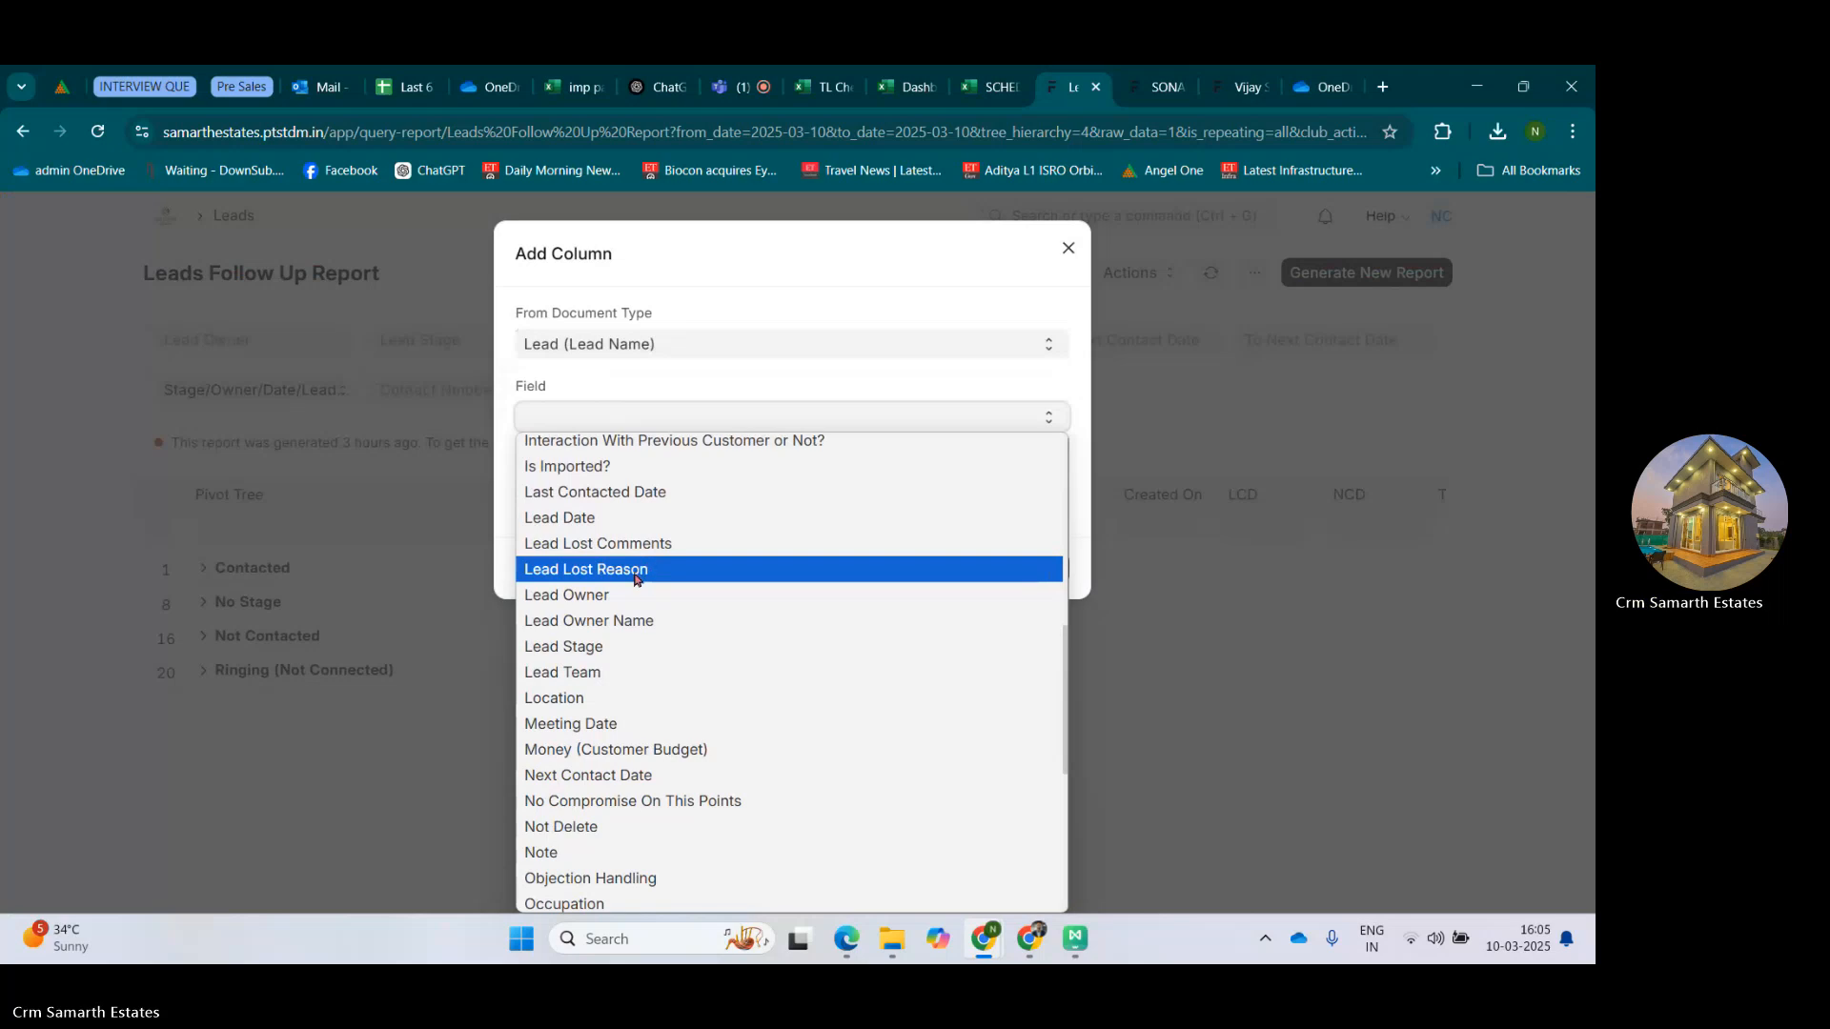
scroll(636, 579, down, 2)
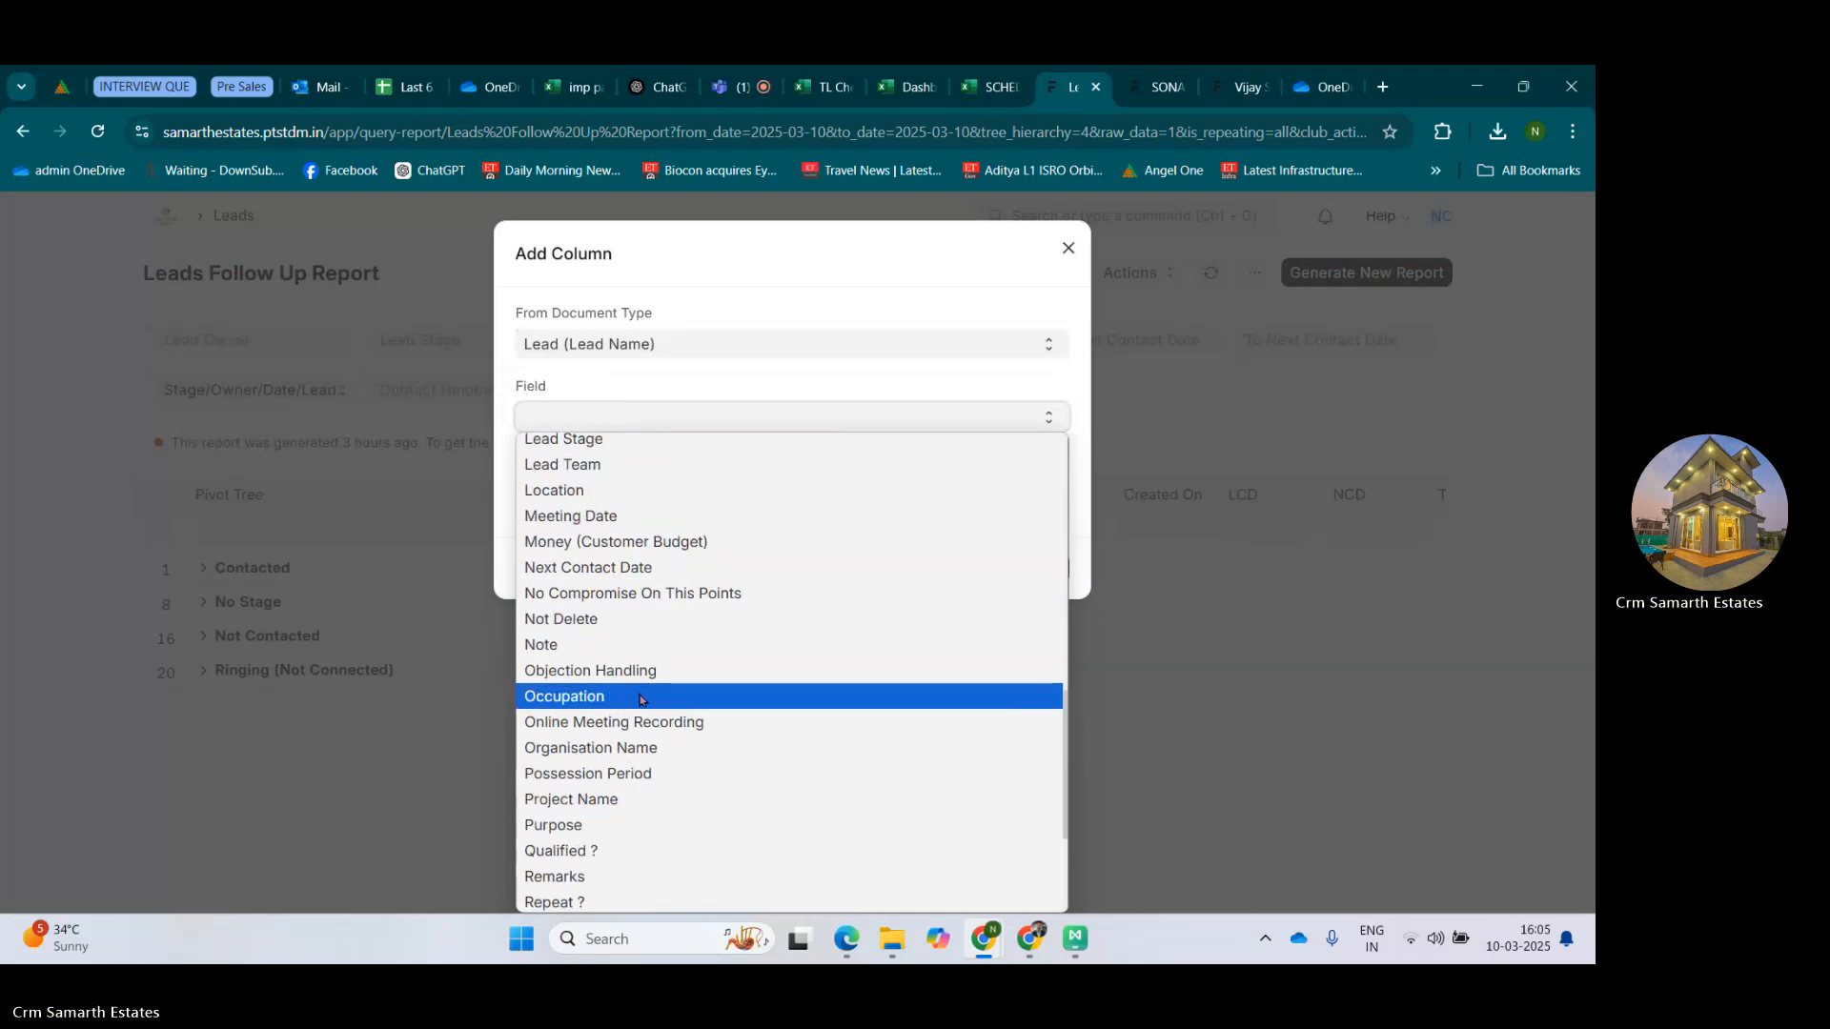
click(640, 700)
click(597, 488)
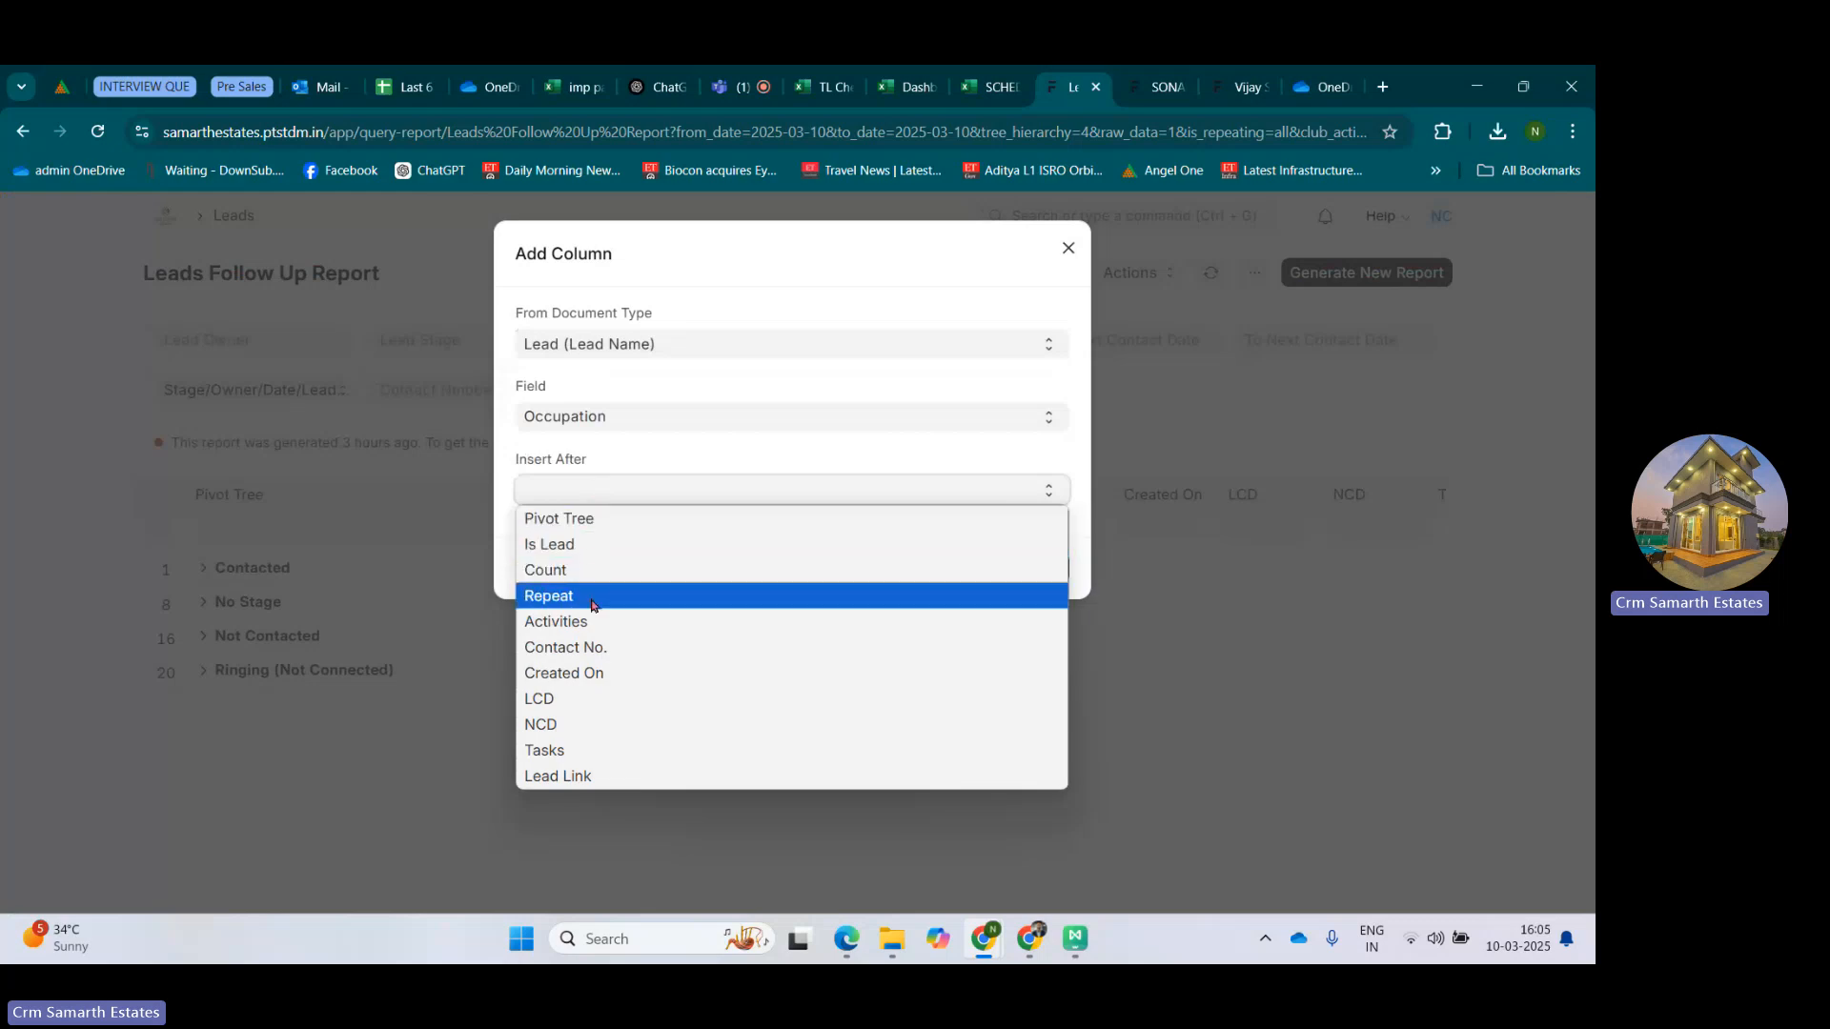
click(593, 597)
click(1022, 569)
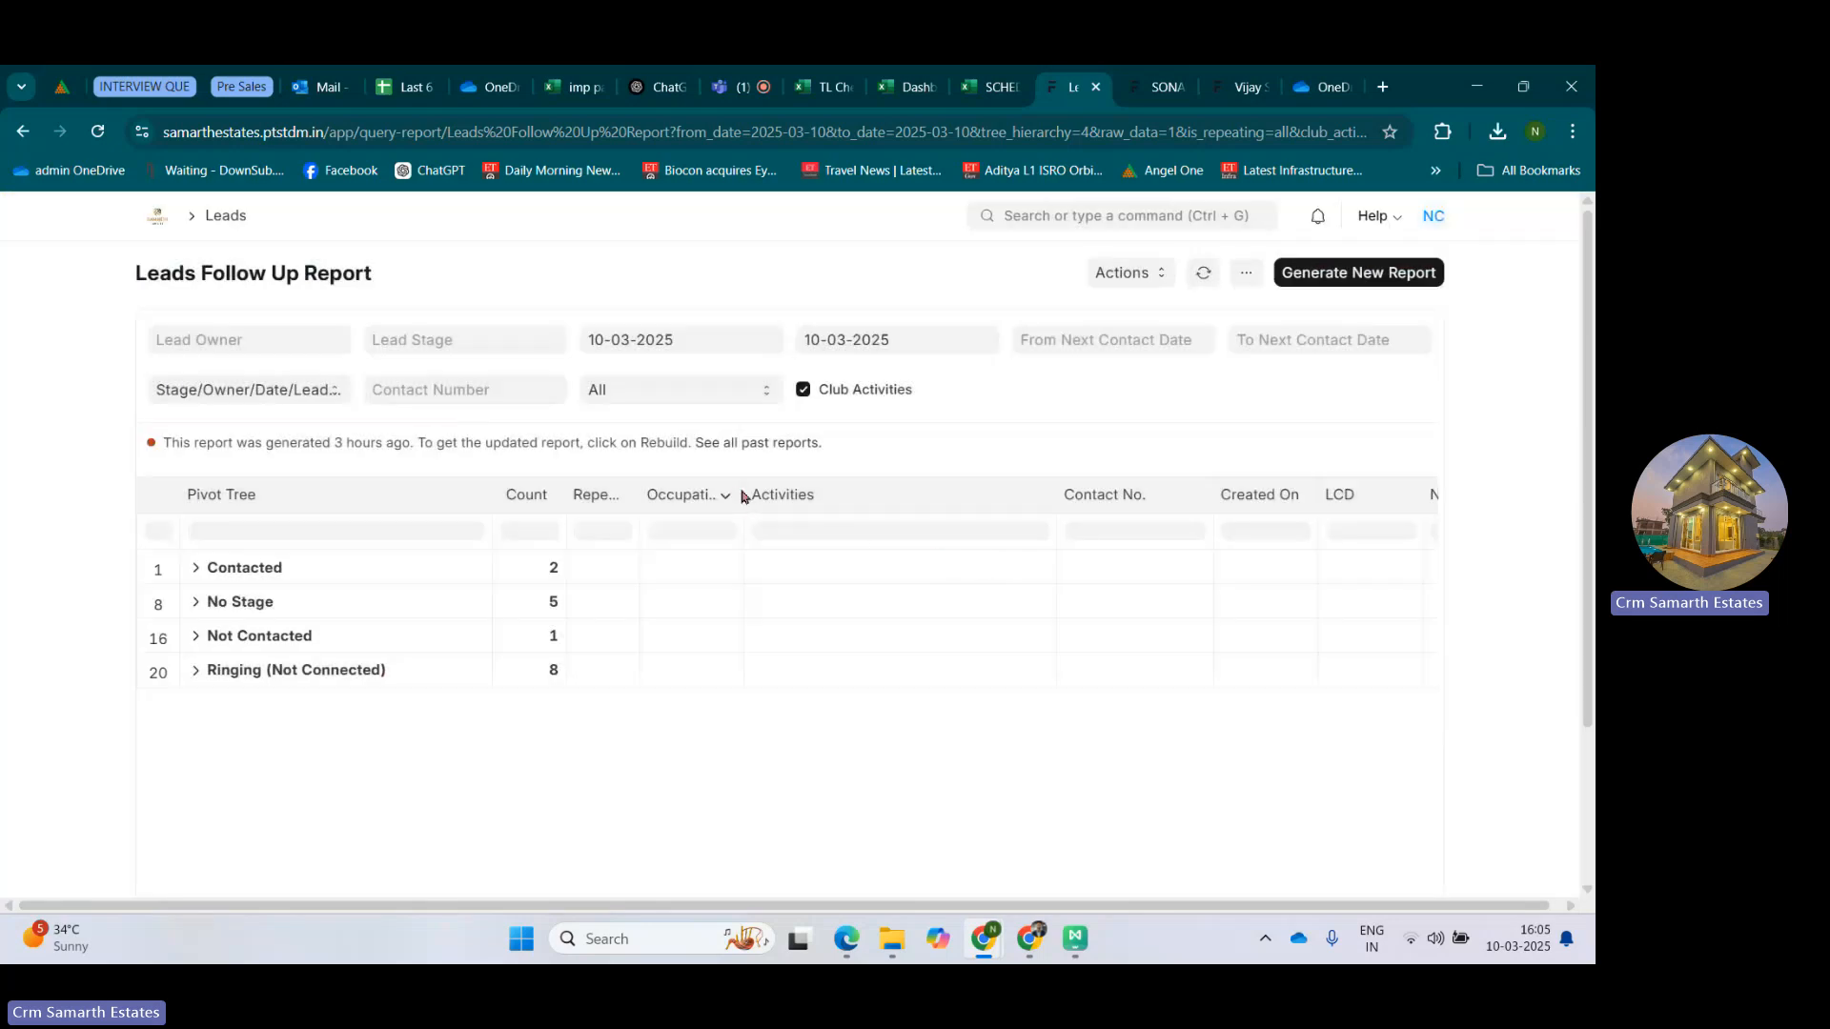
Expand the Contacted stage through its first owner and 10-Mar-25 to examine the lead's occupation.
click(202, 569)
click(222, 601)
scroll(248, 613, down, 1)
scroll(248, 613, down, 2)
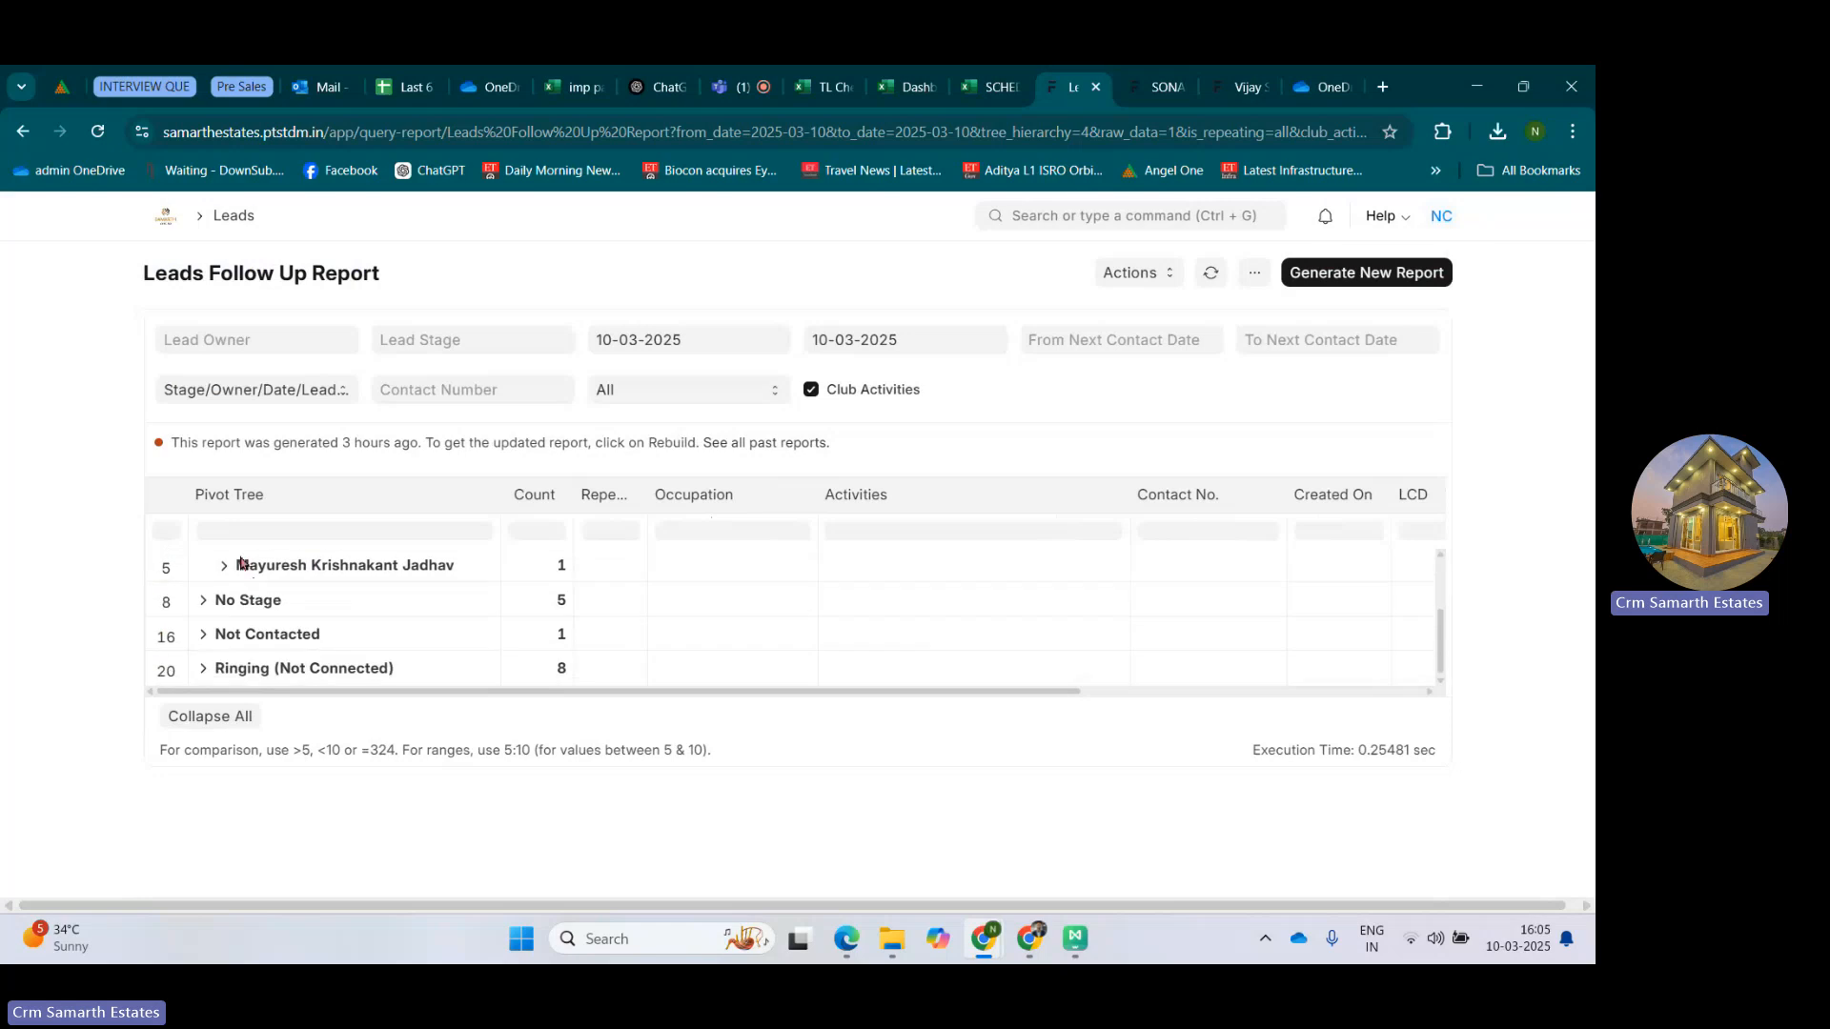
scroll(249, 613, up, 3)
click(249, 634)
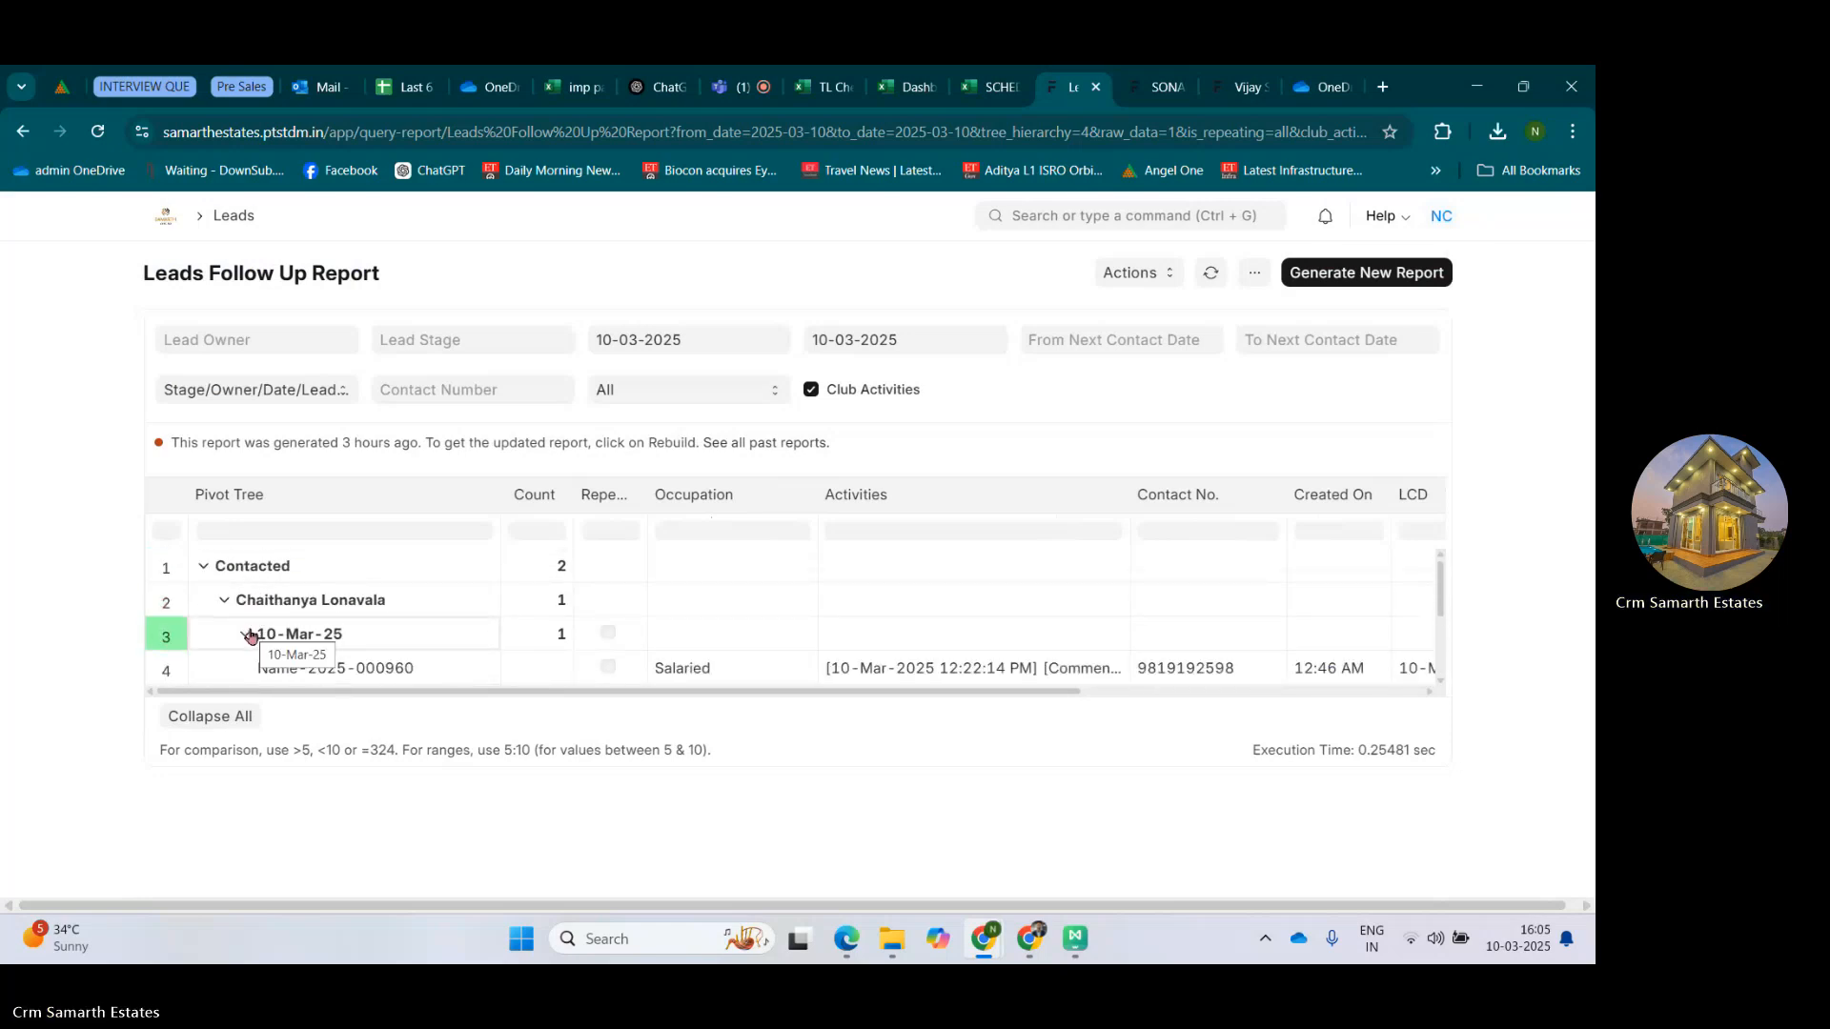
scroll(248, 634, down, 2)
click(257, 612)
scroll(227, 610, up, 1)
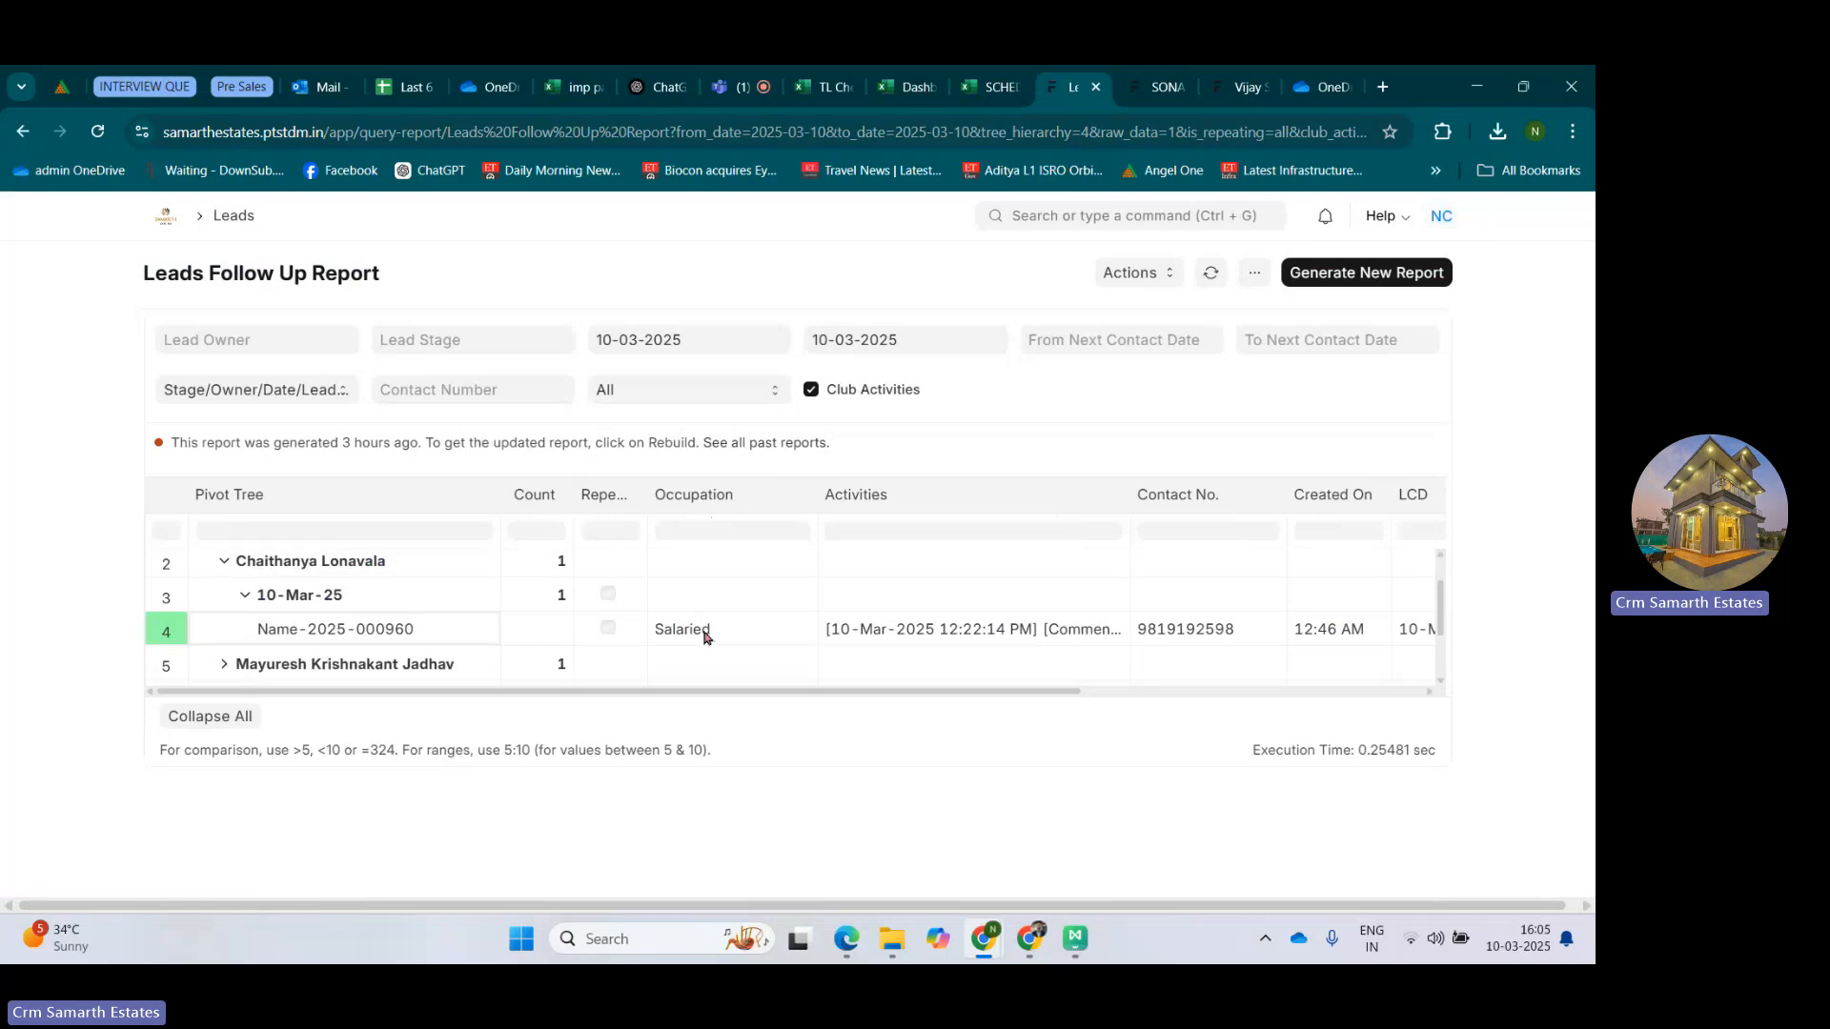
scroll(246, 593, down, 2)
scroll(246, 594, up, 2)
scroll(214, 610, down, 2)
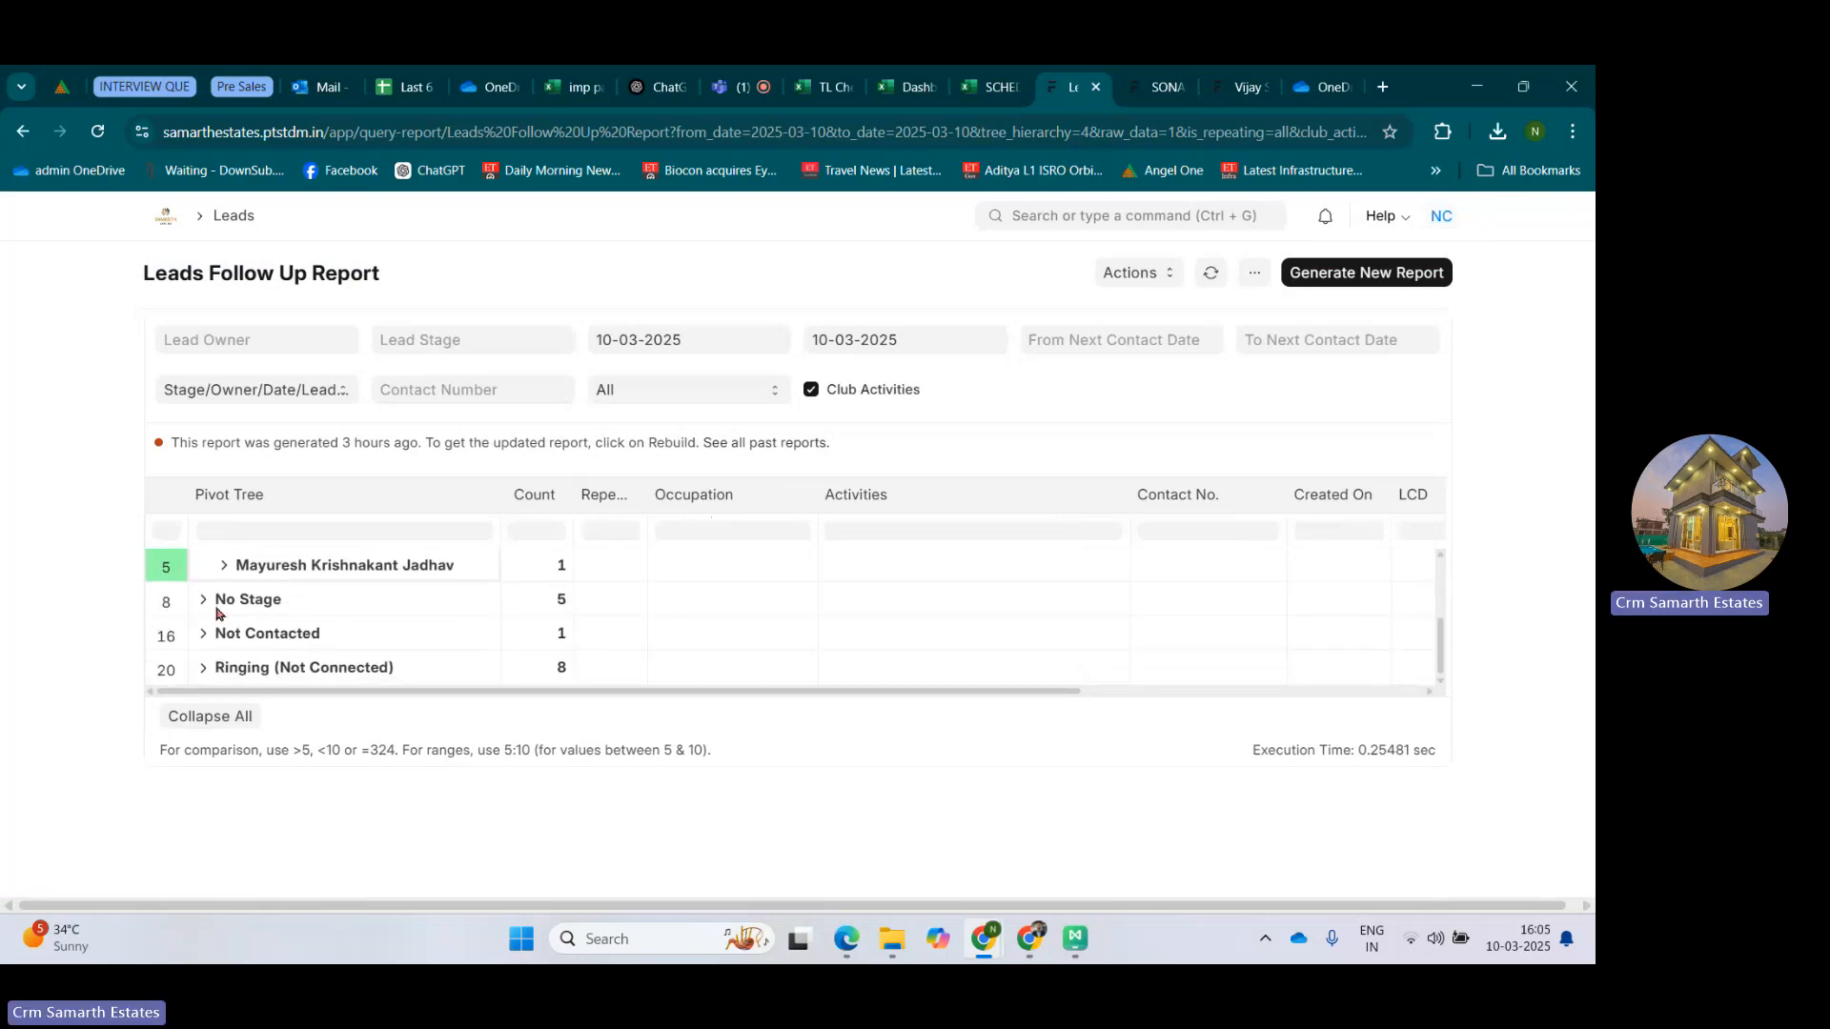
Expand the No Stage group through its owner and 10-Mar-25 to examine the leads' occupations.
click(210, 608)
click(209, 606)
click(226, 636)
scroll(251, 595, down, 2)
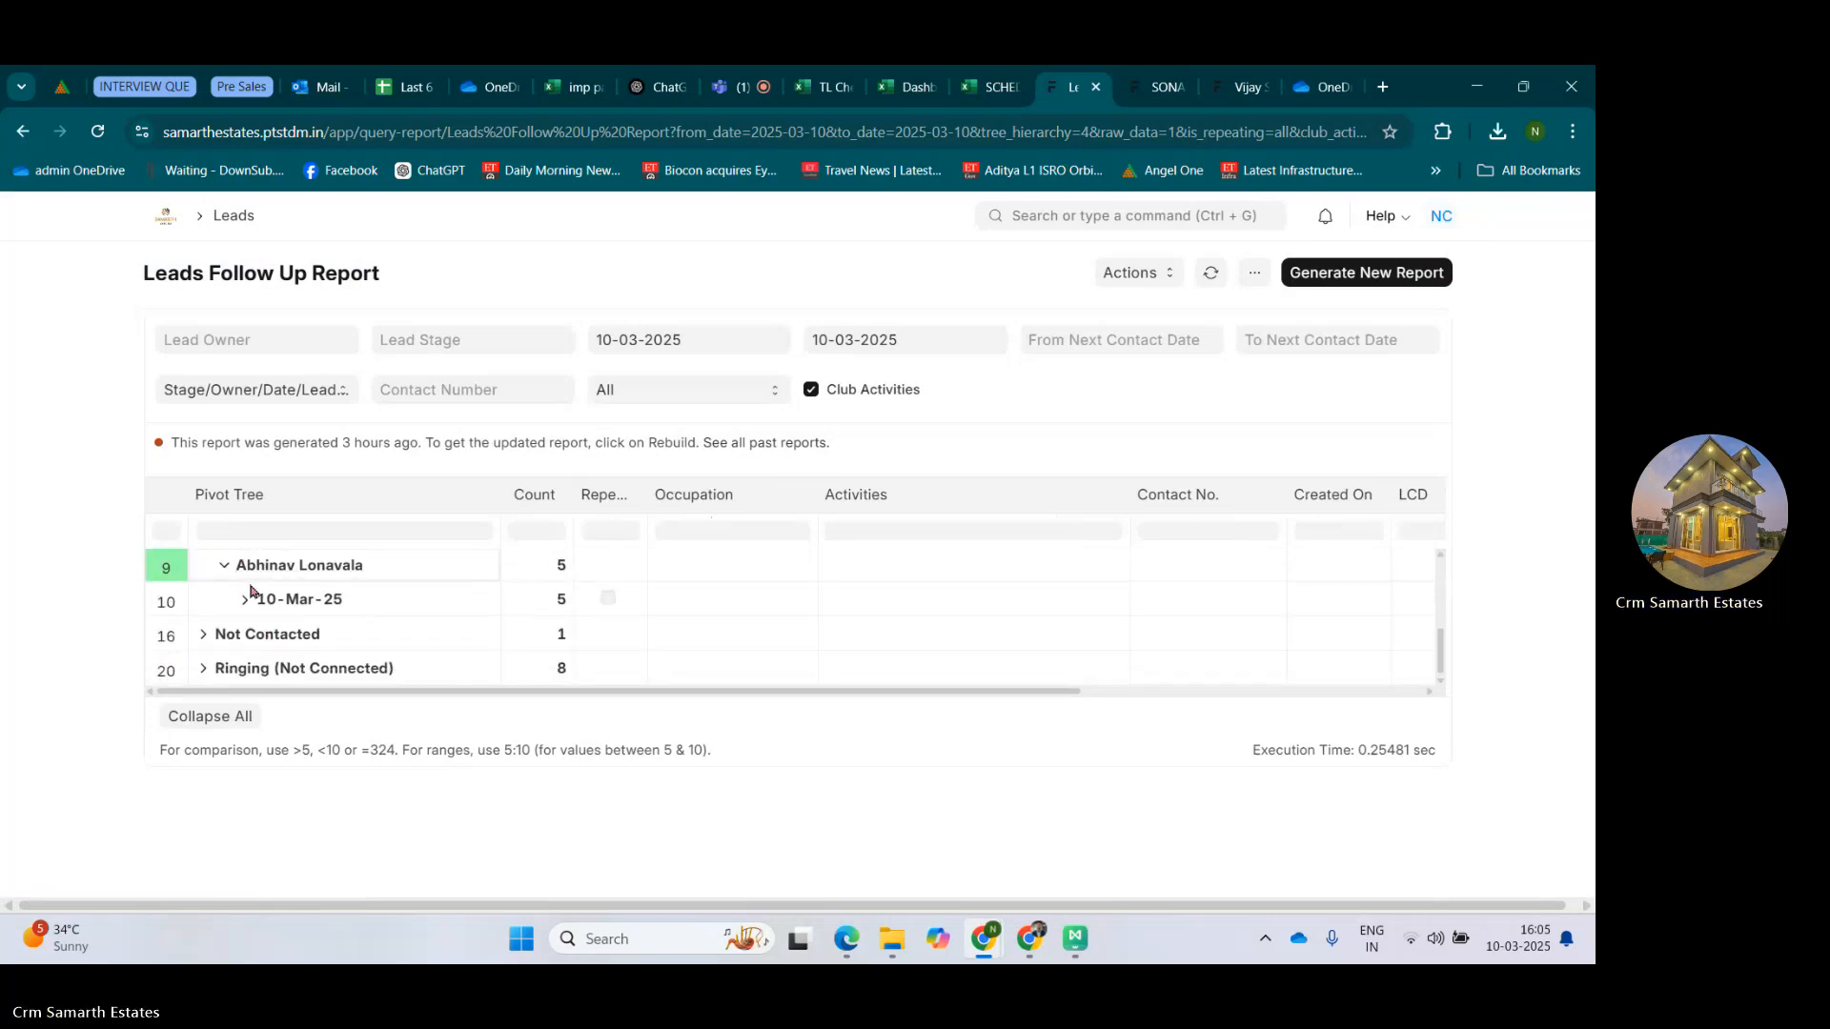
click(246, 602)
scroll(345, 611, down, 3)
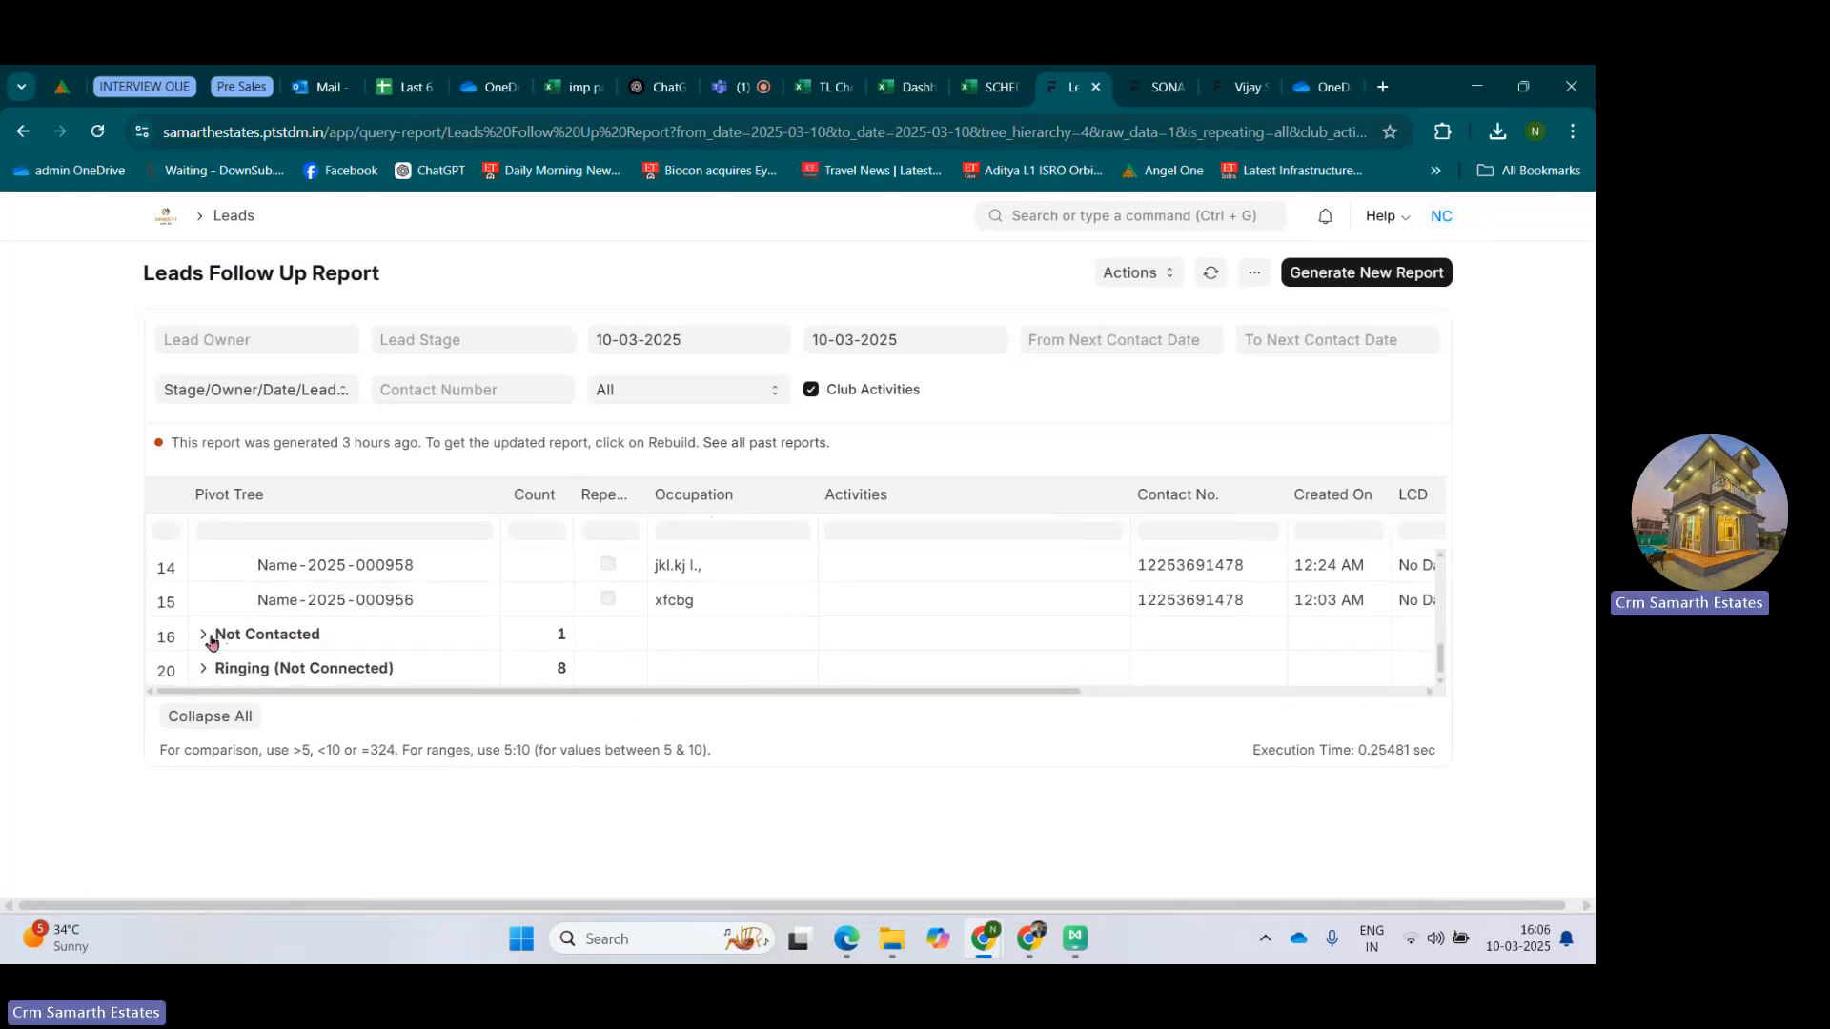
Expand the Not Contacted stage through its owner and 10-Mar-25 to examine the lead's occupation.
click(211, 637)
scroll(237, 635, down, 1)
click(226, 635)
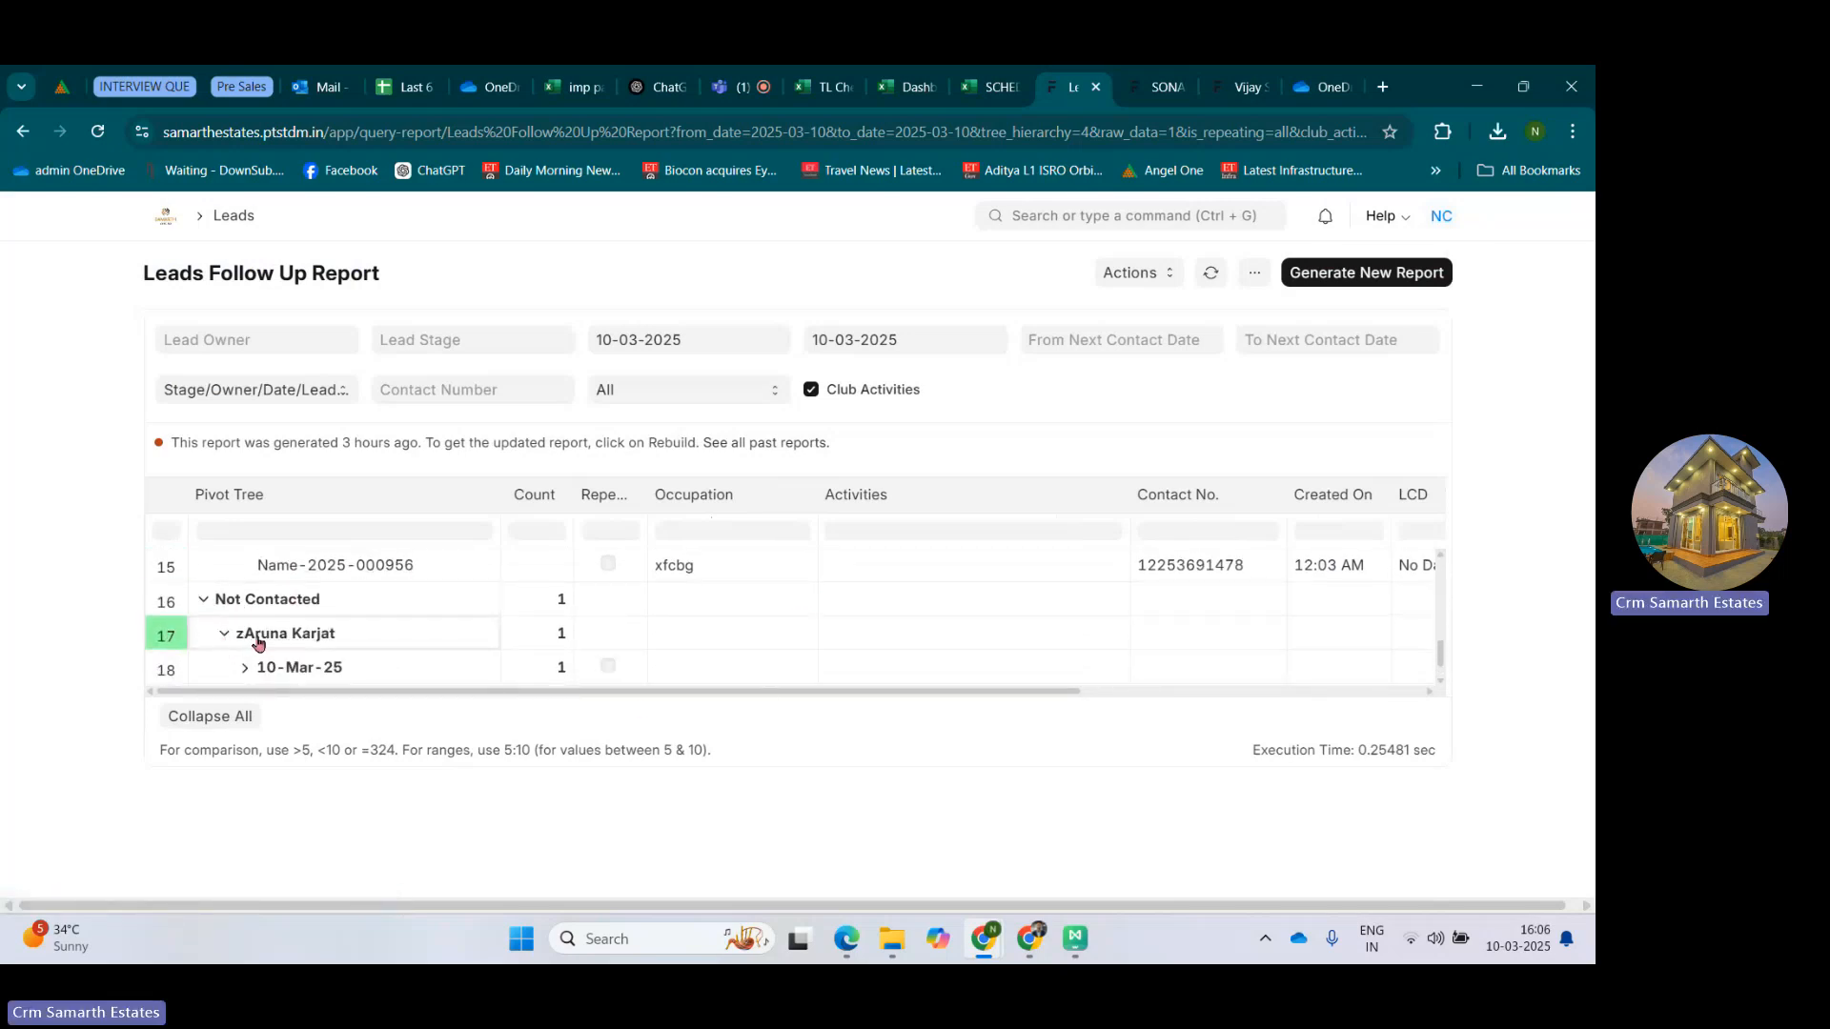
scroll(255, 639, down, 1)
click(250, 633)
scroll(605, 655, down, 1)
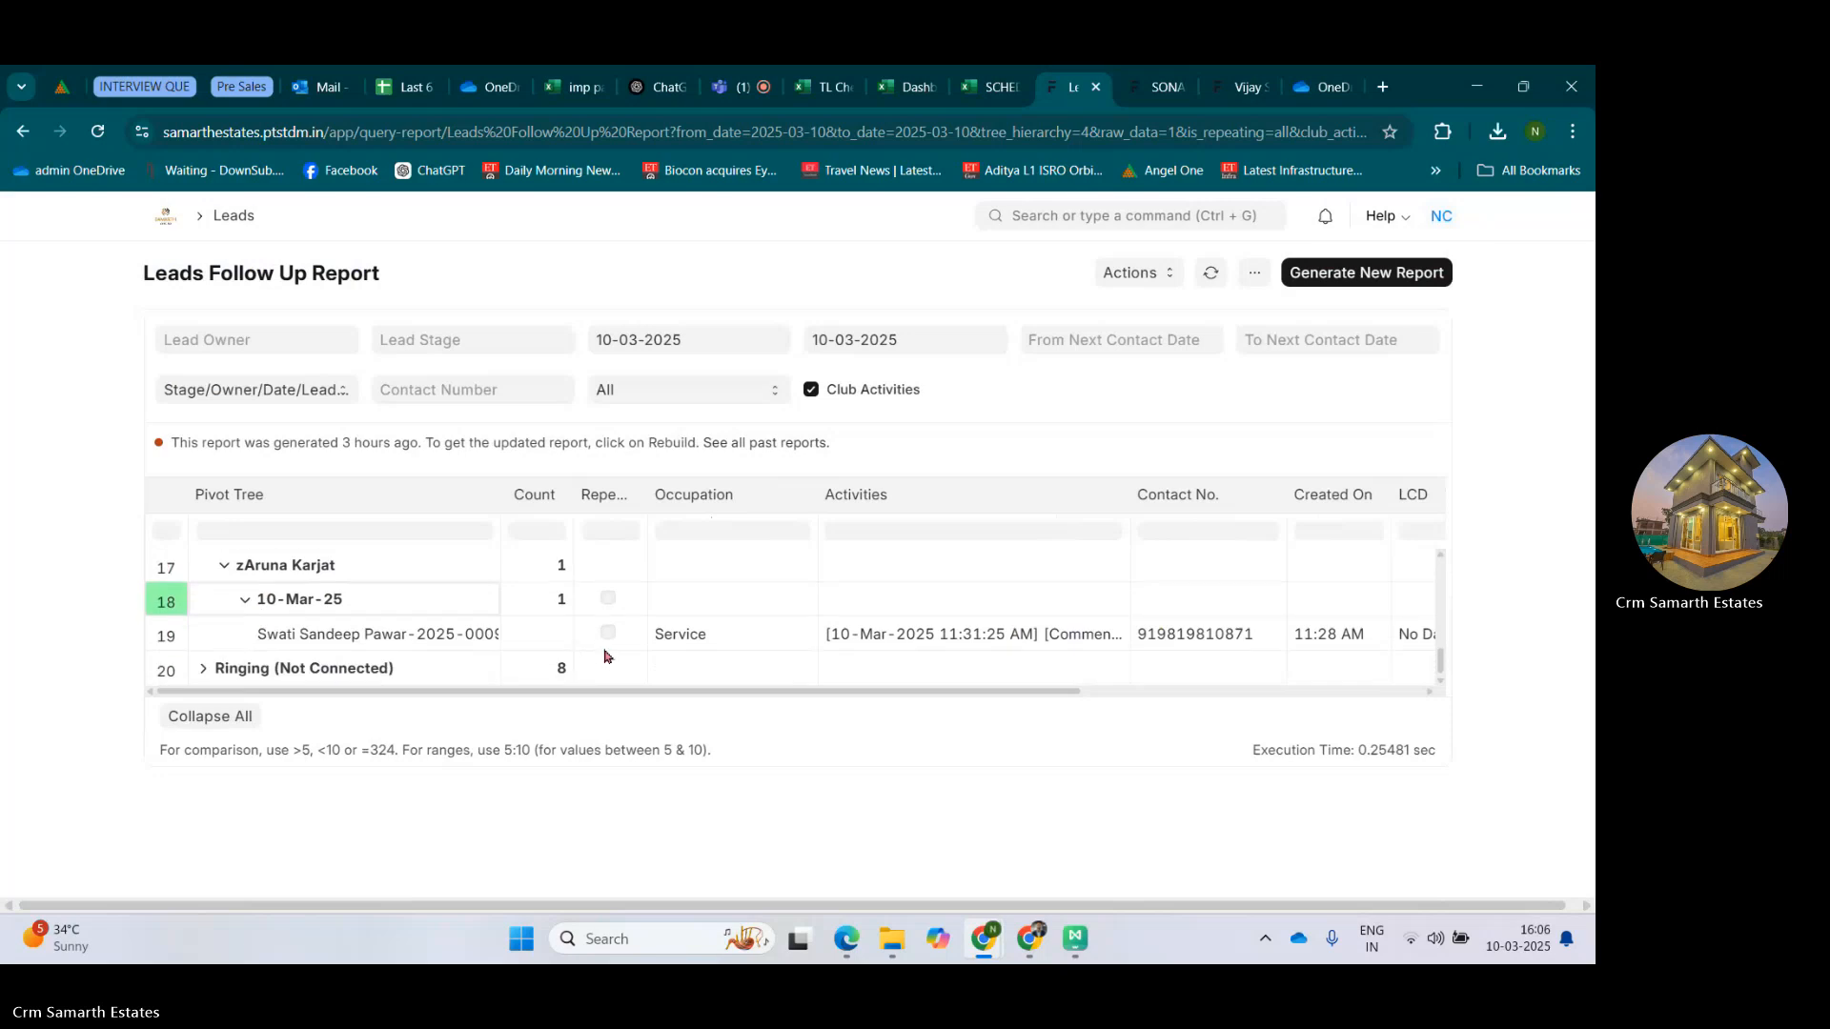
Expand the Ringing (Not Connected) stage's second owner and 10-Mar-25 to examine the occupations listed there.
click(224, 670)
scroll(227, 638, down, 3)
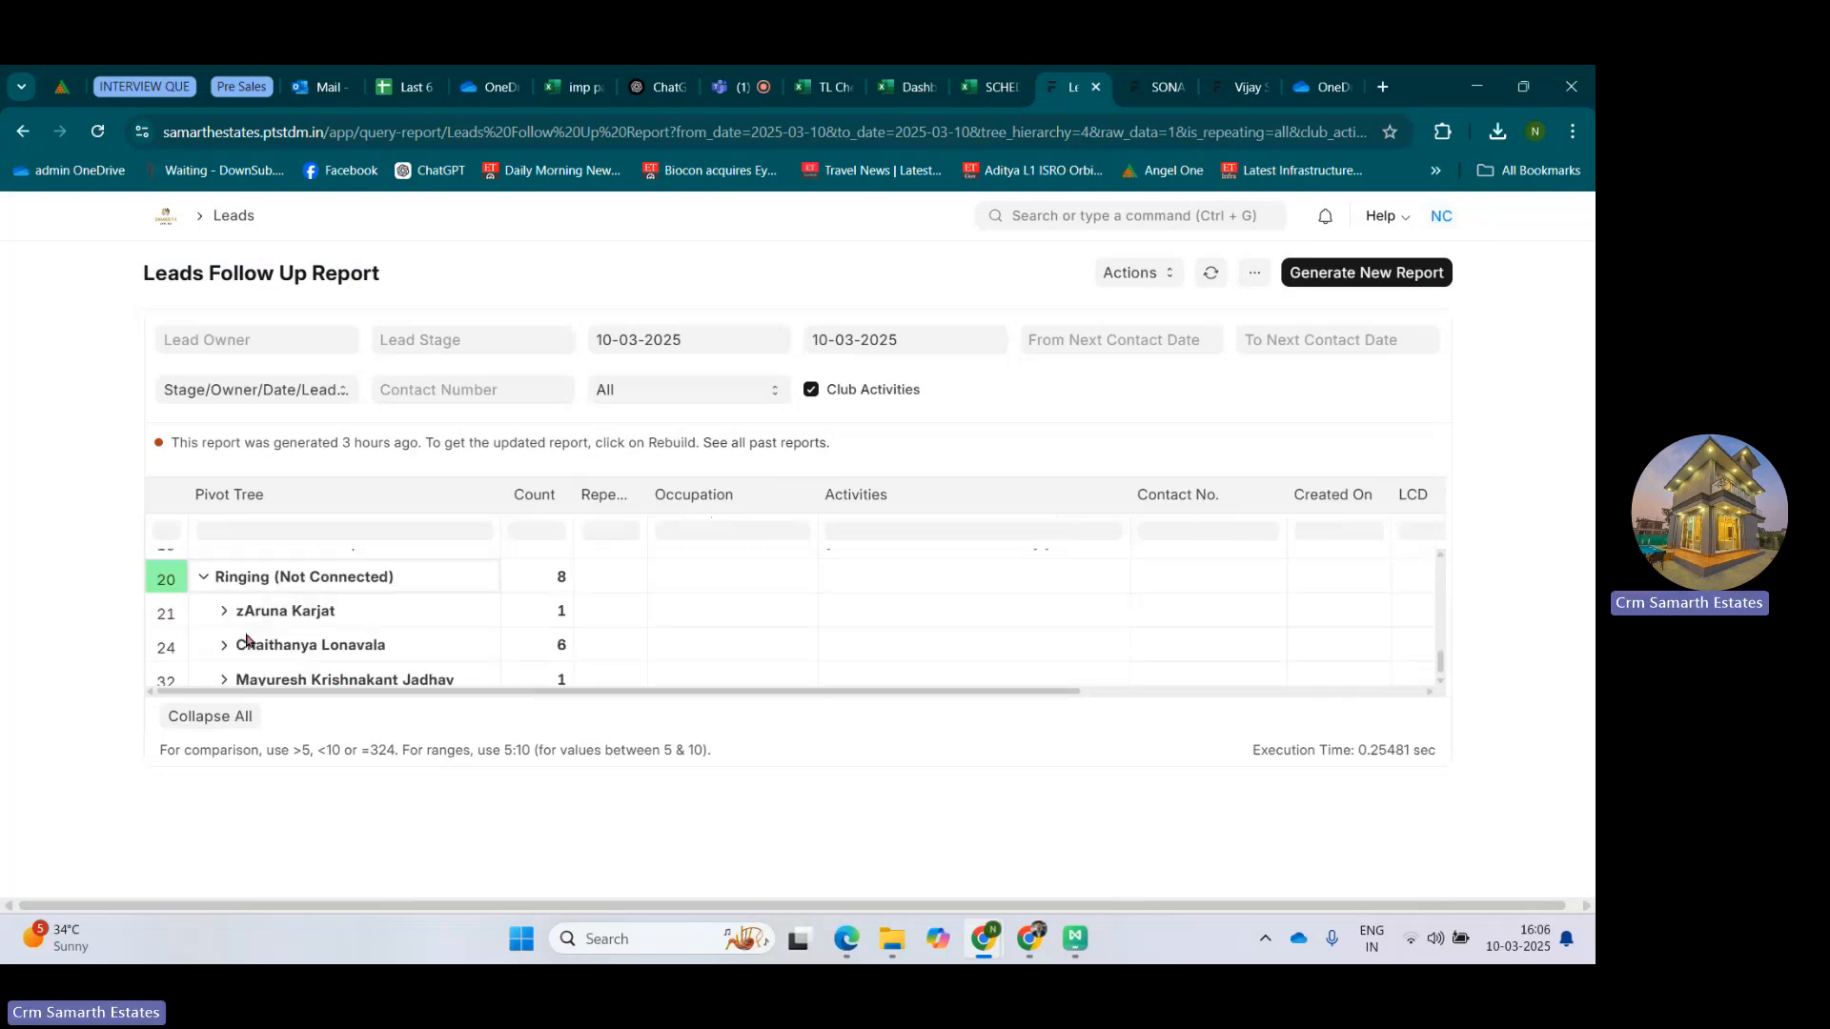
click(224, 634)
scroll(225, 634, down, 1)
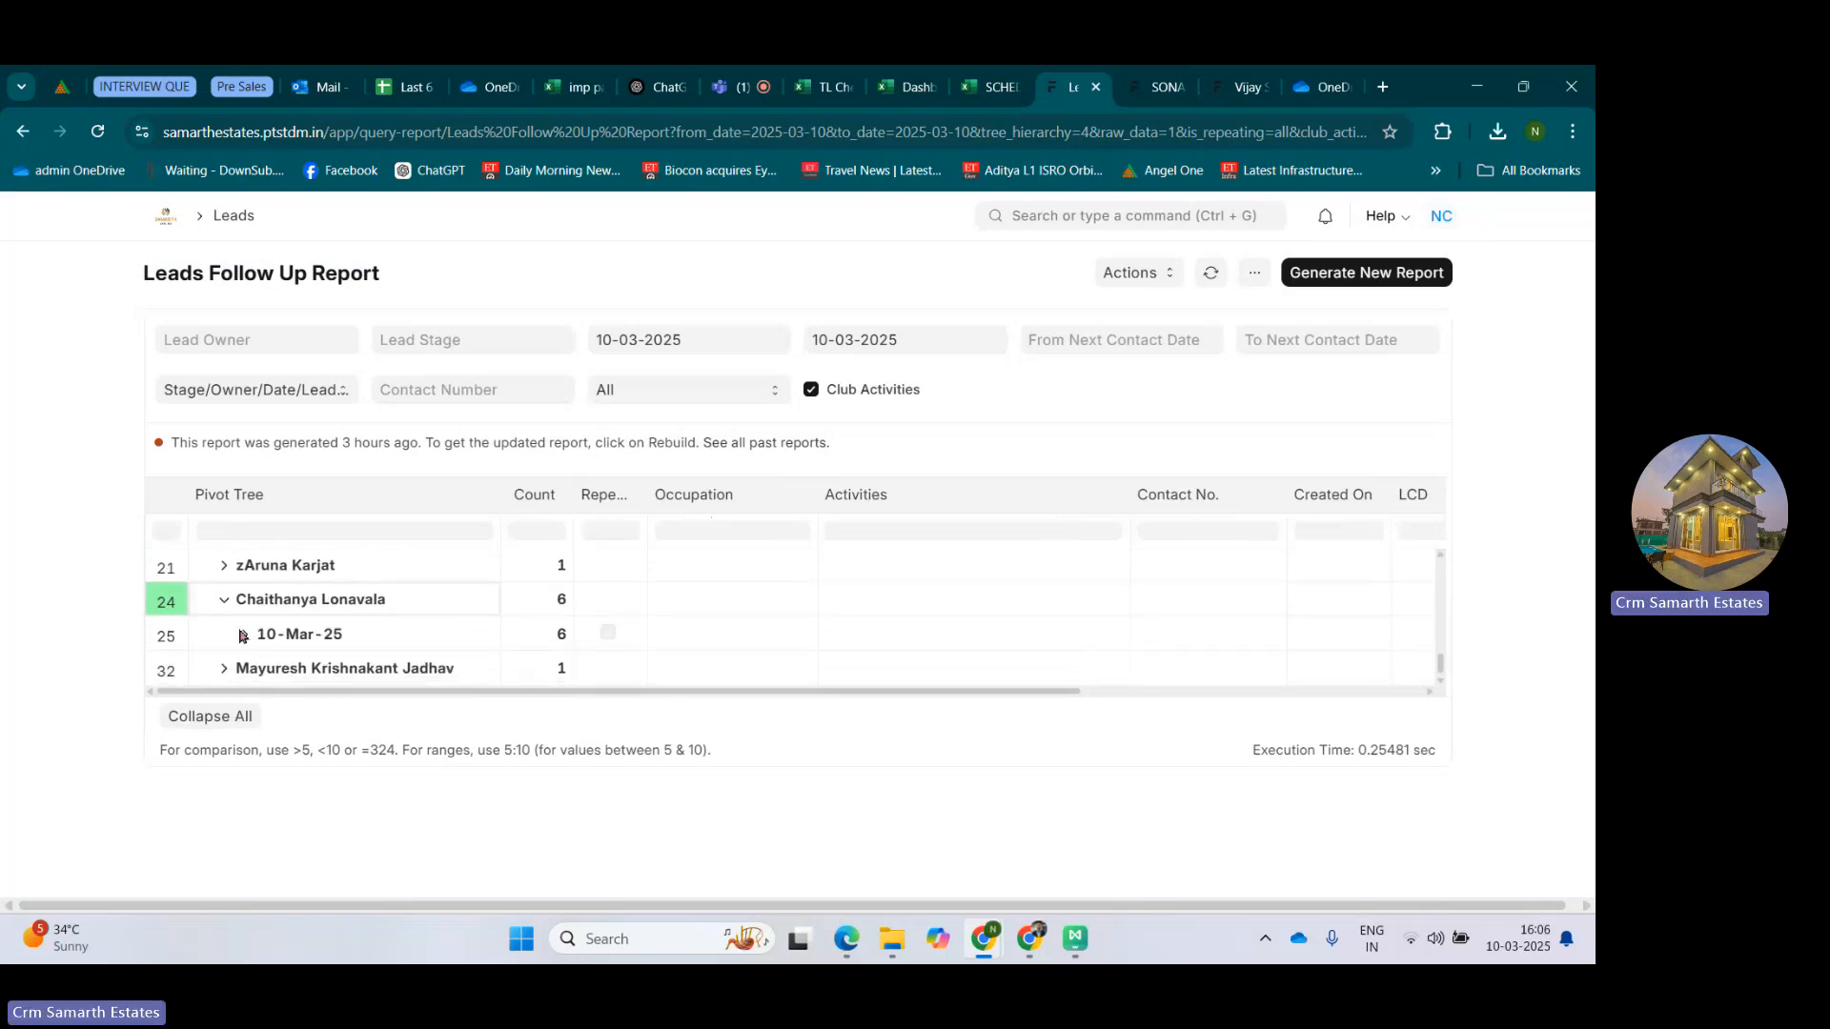
click(246, 634)
scroll(496, 605, down, 2)
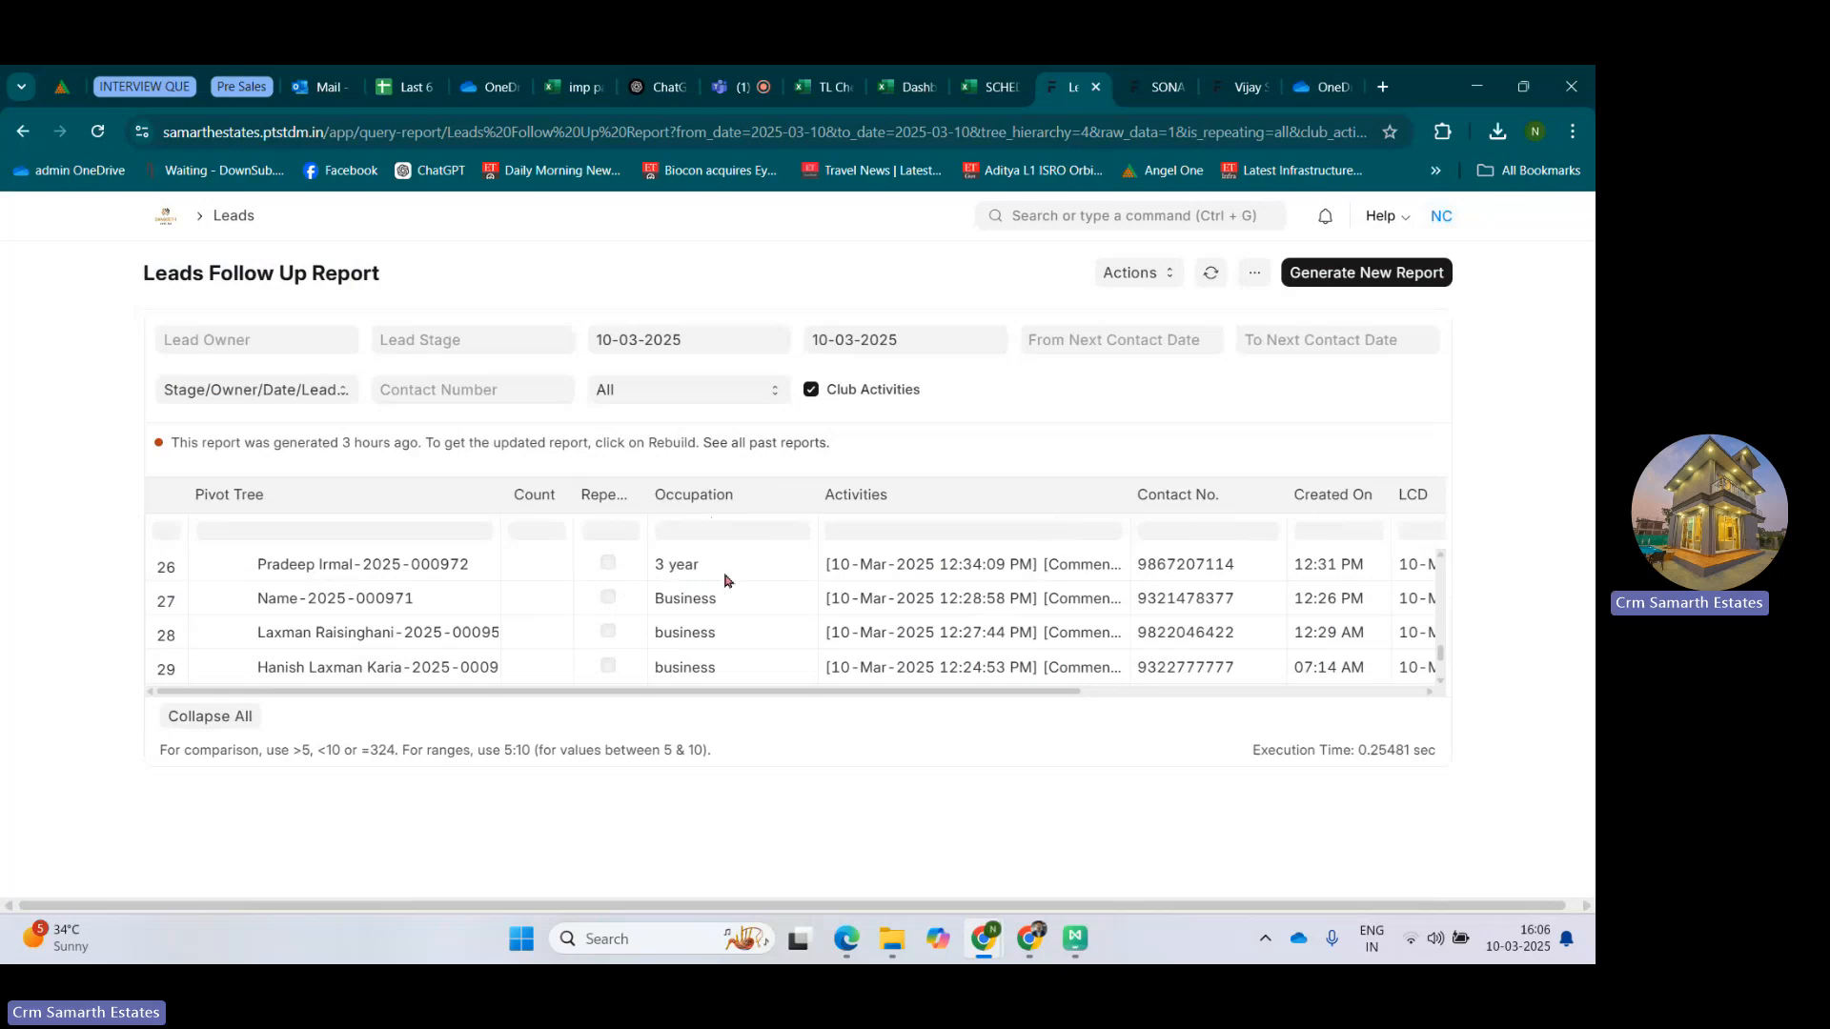
scroll(729, 596, down, 2)
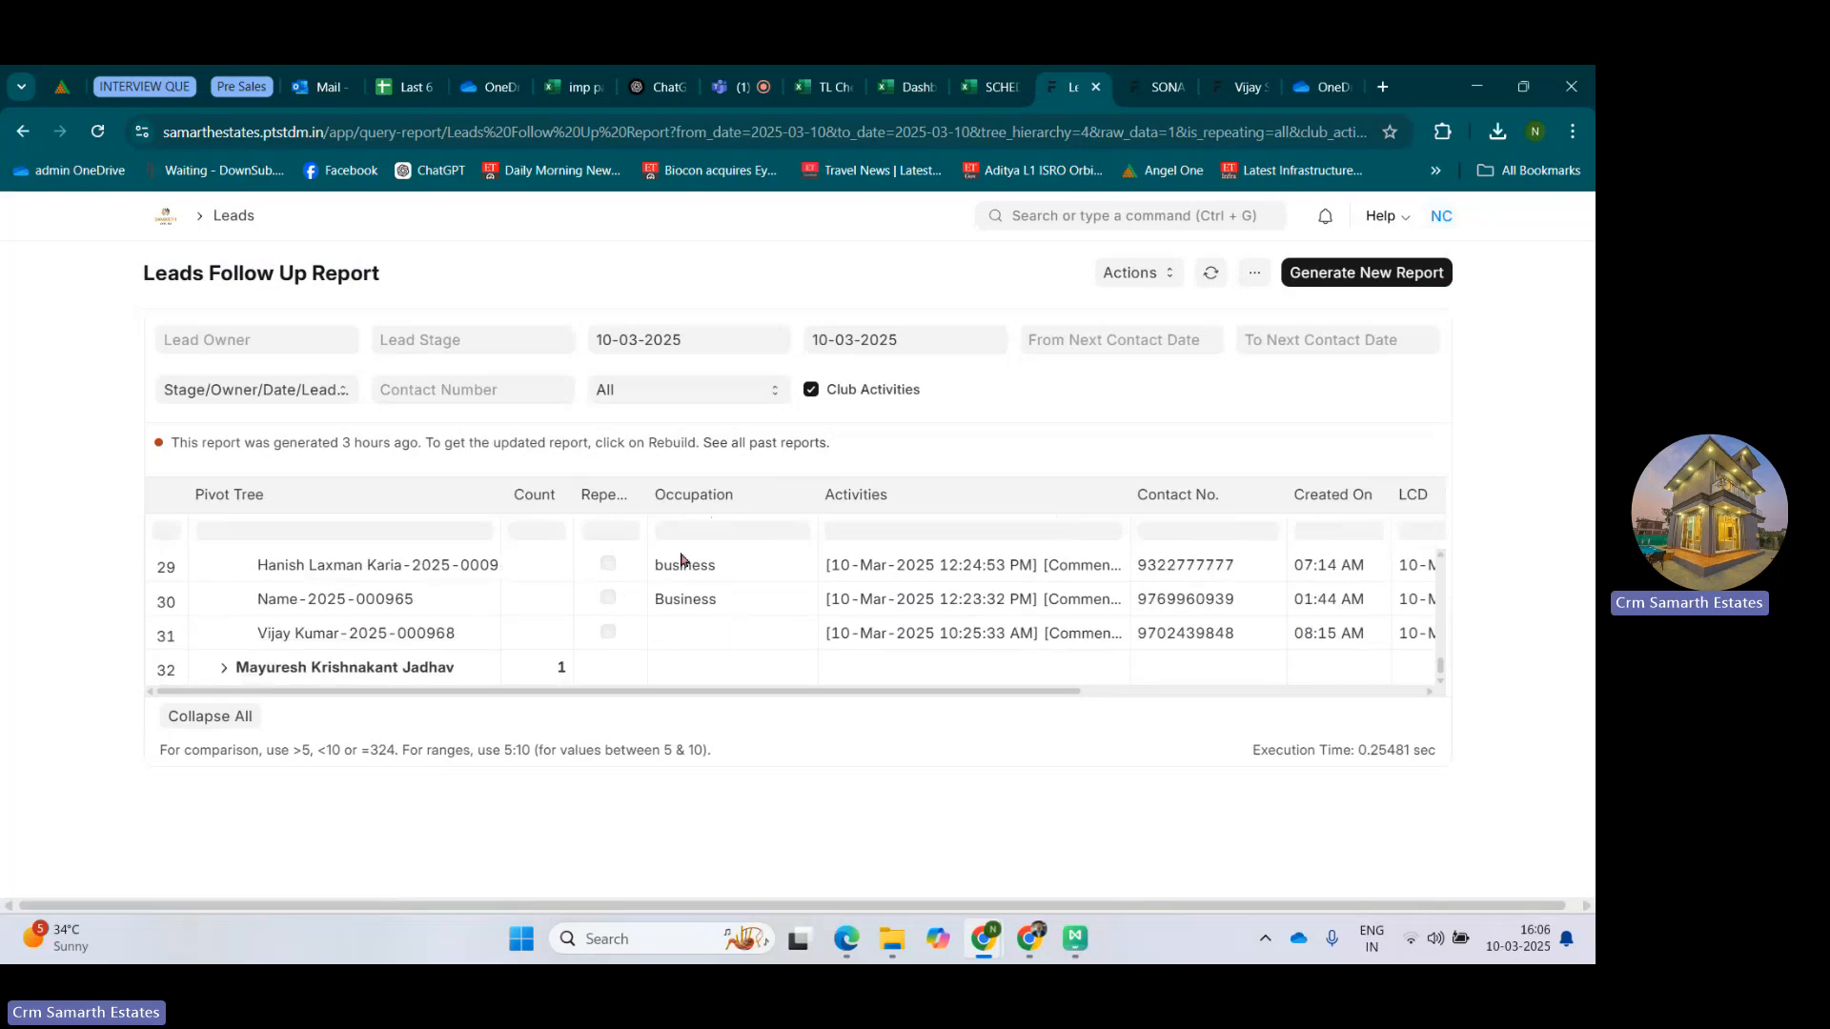
Expand the last Ringing (Not Connected) owner's 10-Mar-25 leads and review the Occupation column across the stages.
click(227, 668)
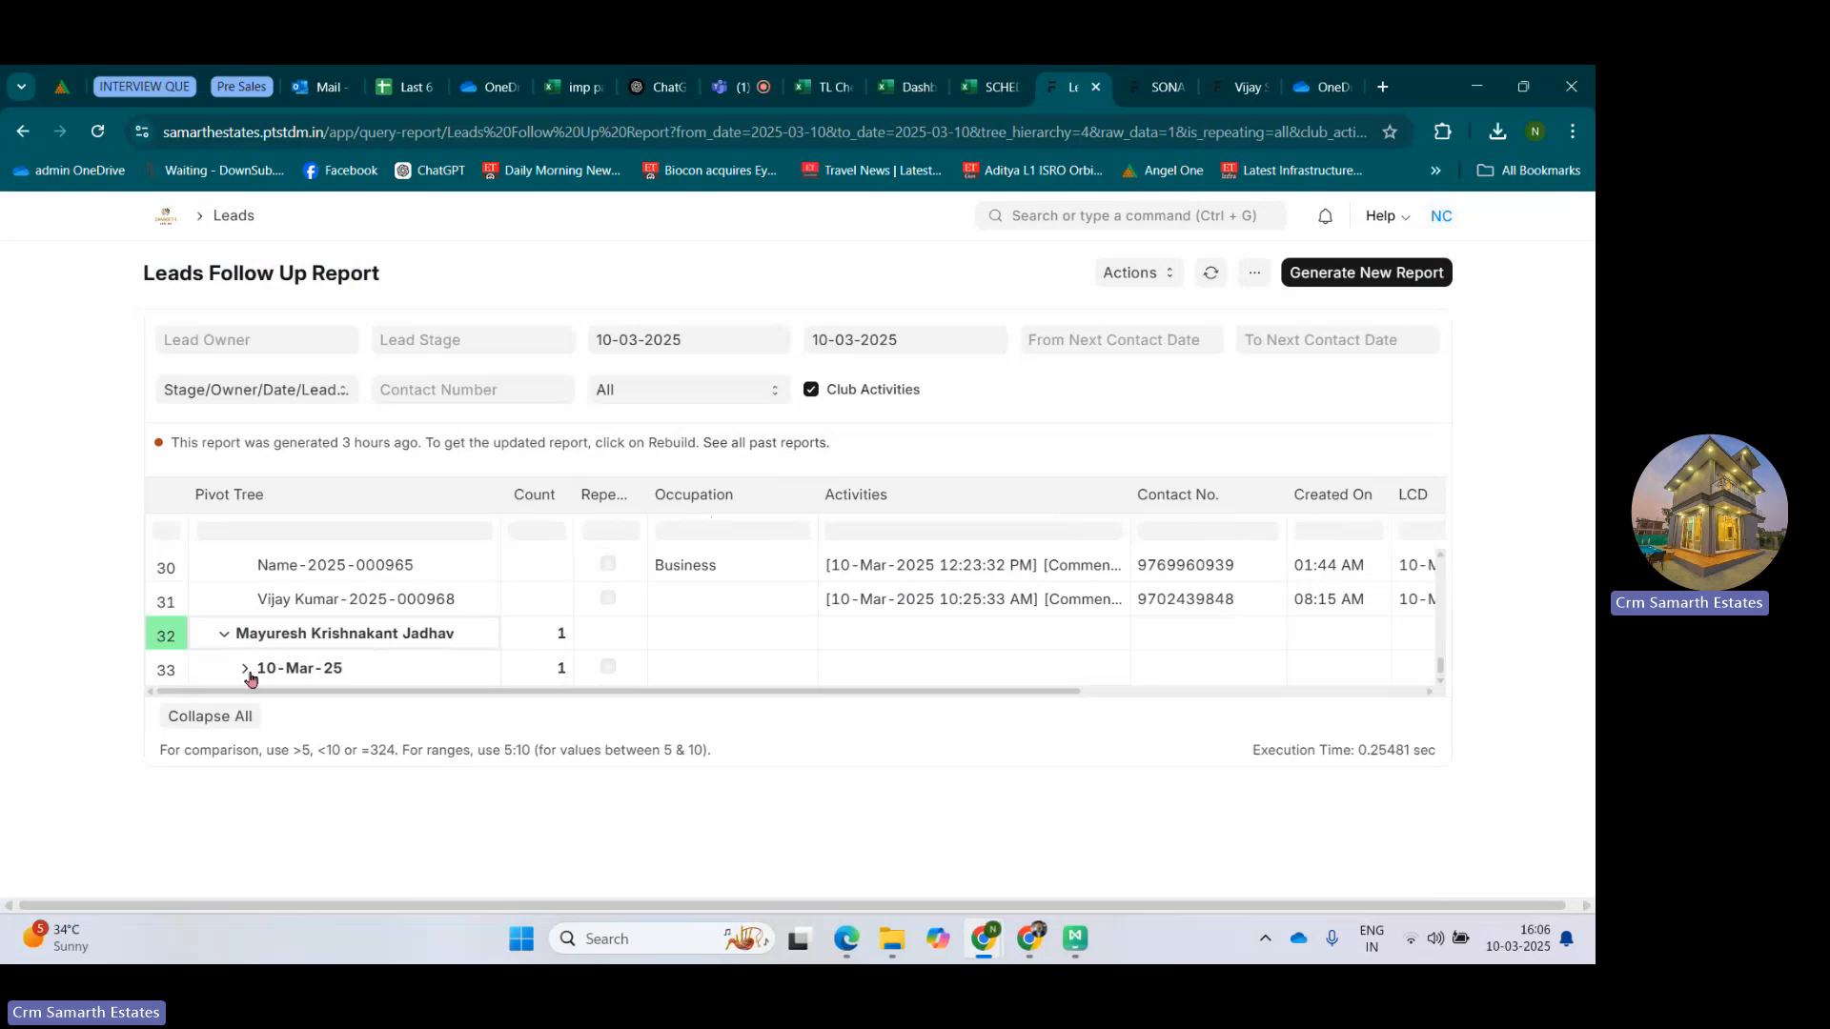
click(250, 677)
click(245, 670)
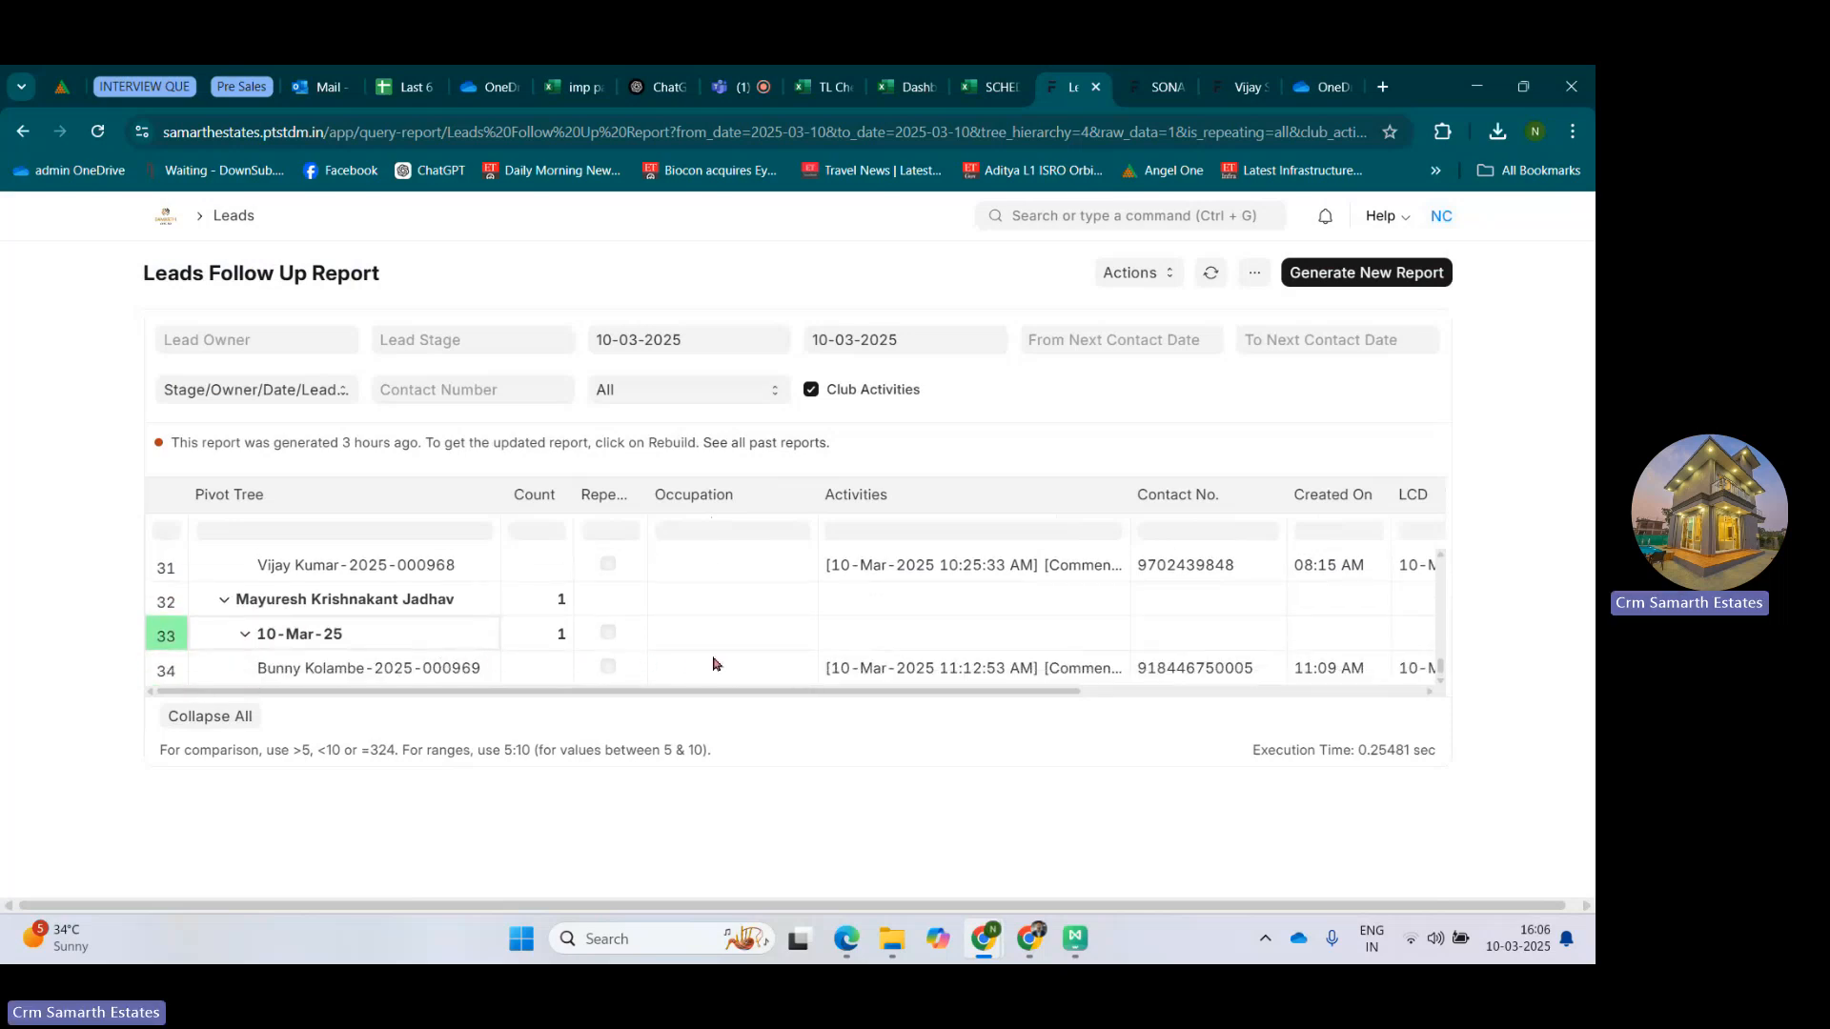
scroll(714, 664, up, 1)
scroll(667, 615, up, 5)
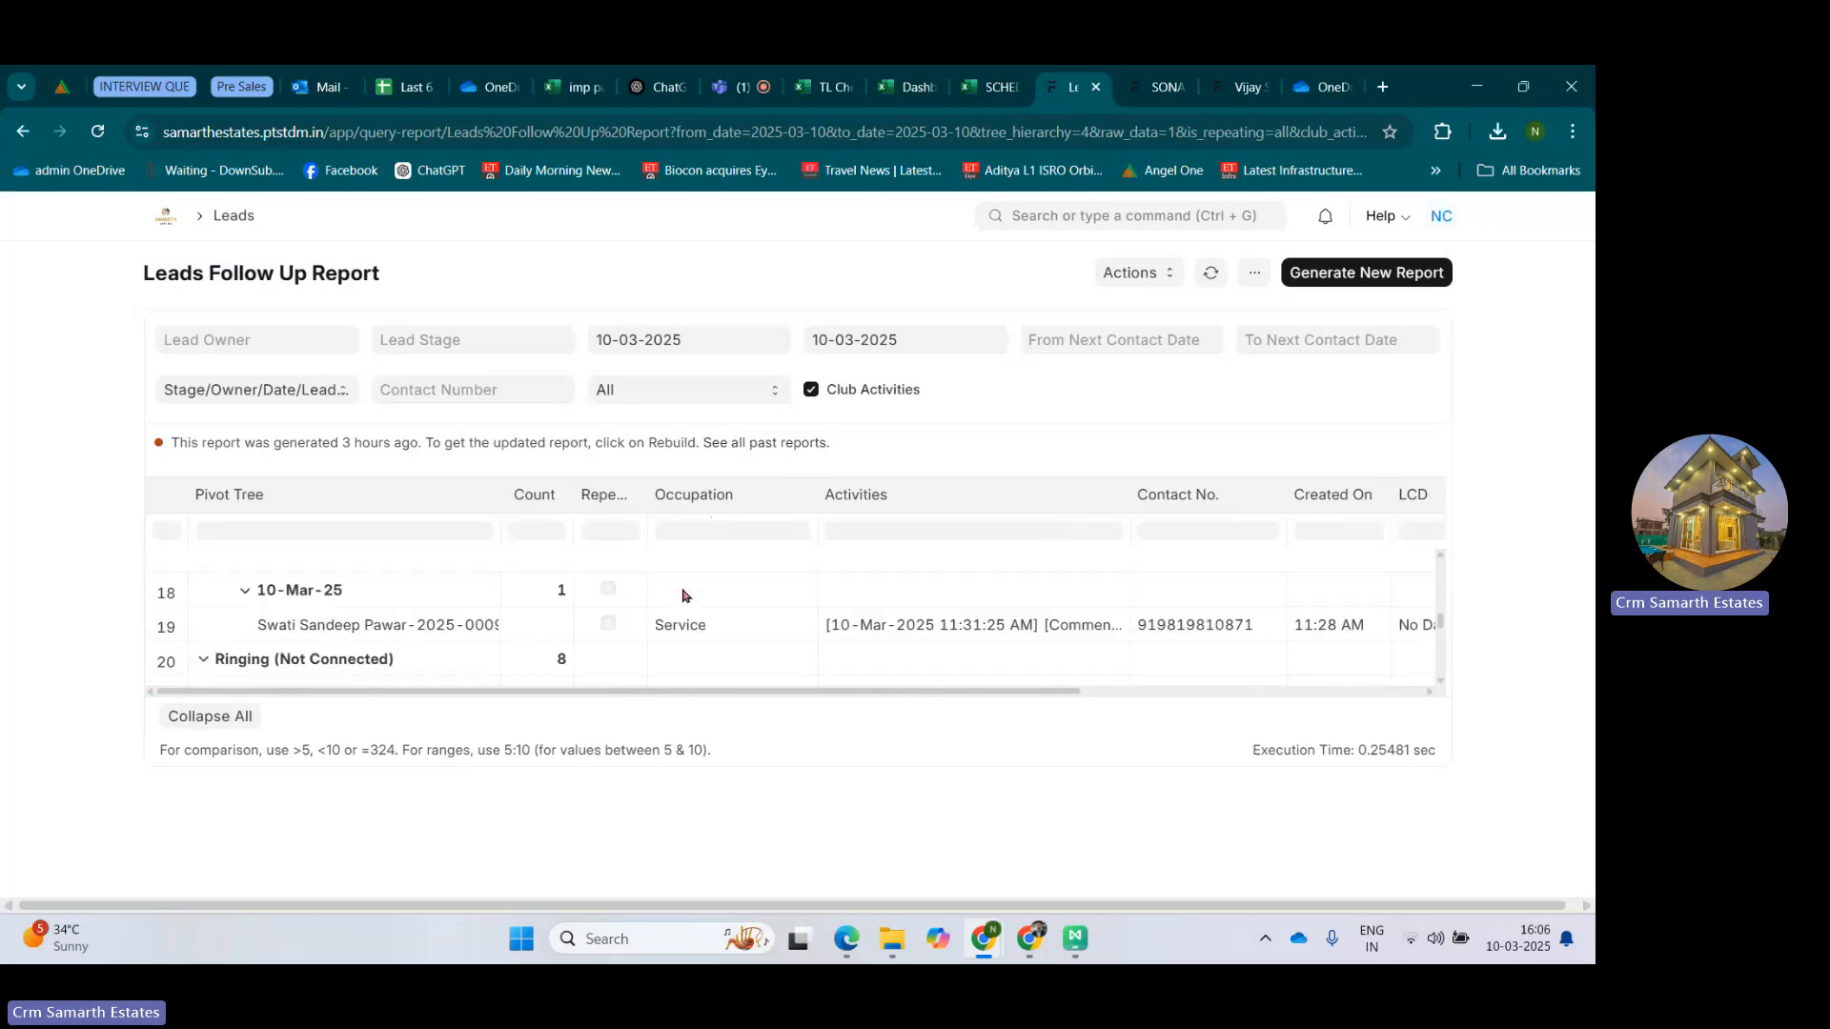
scroll(716, 590, up, 2)
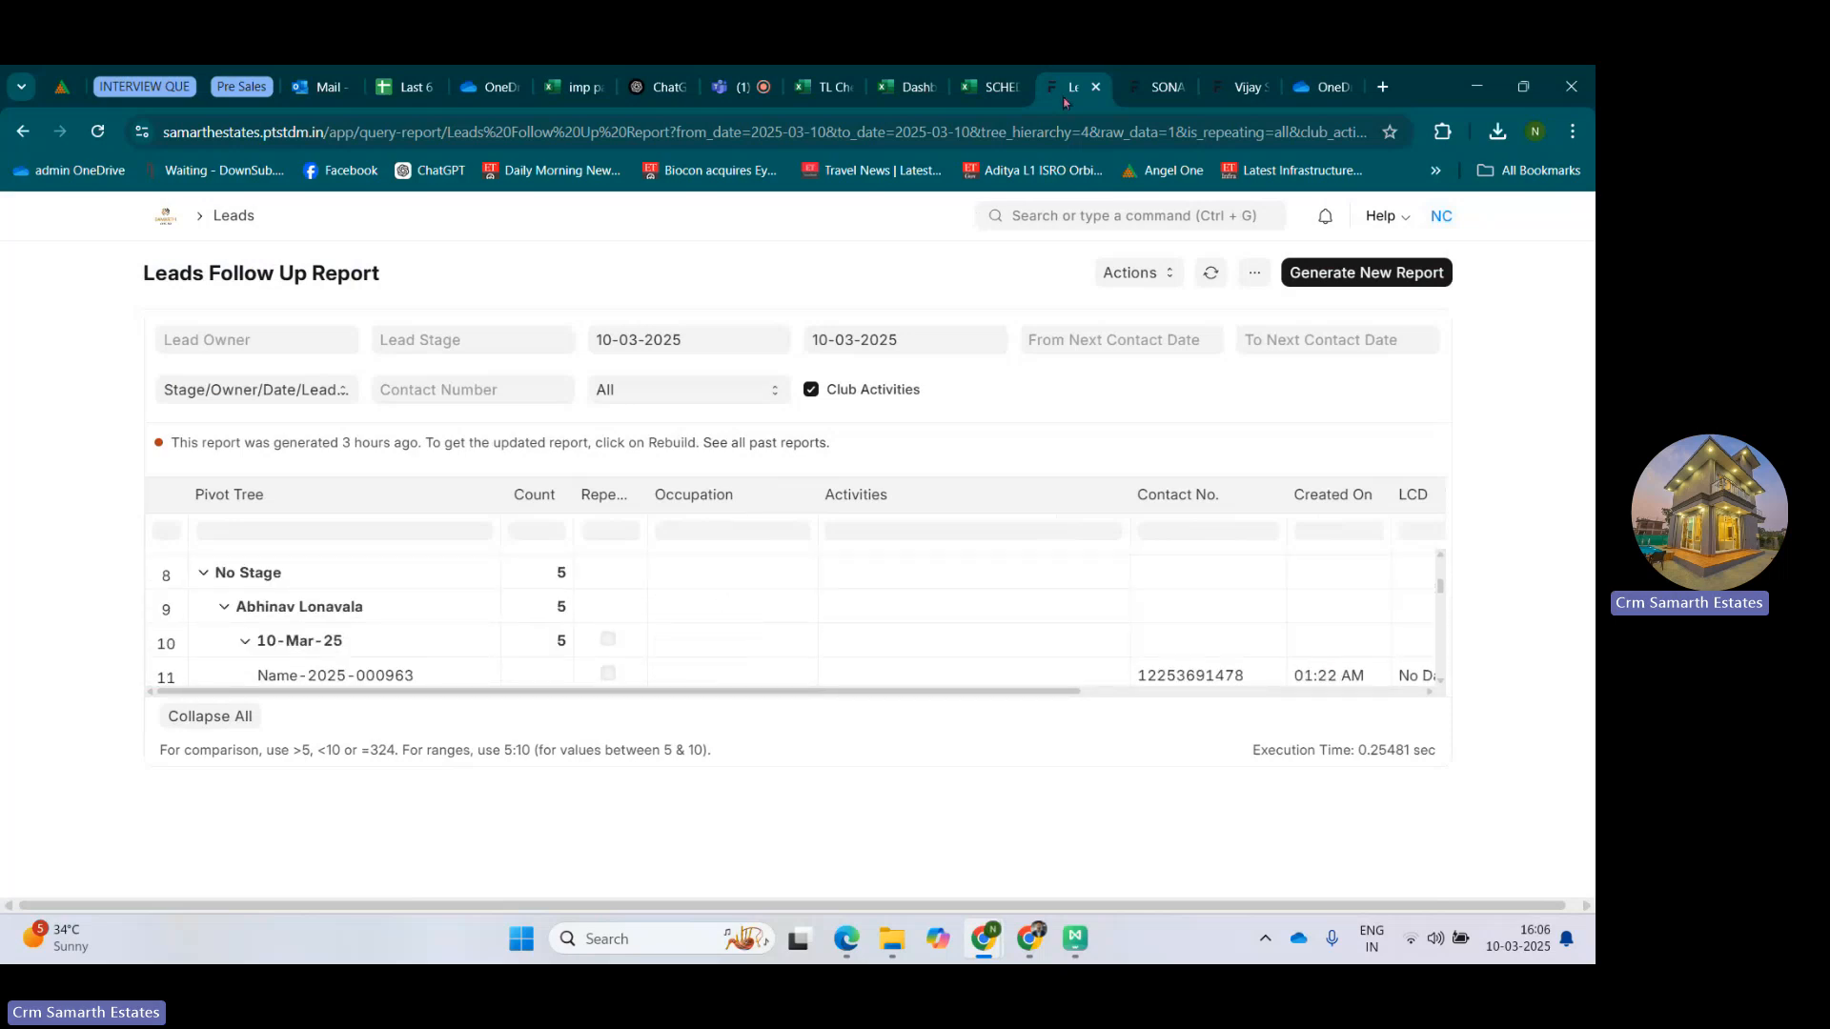
Compare the 28-Feb-25 Business qualified cell in the SCHEDULE VISIT LIST workbook with the CRM report's Occupation column.
click(992, 78)
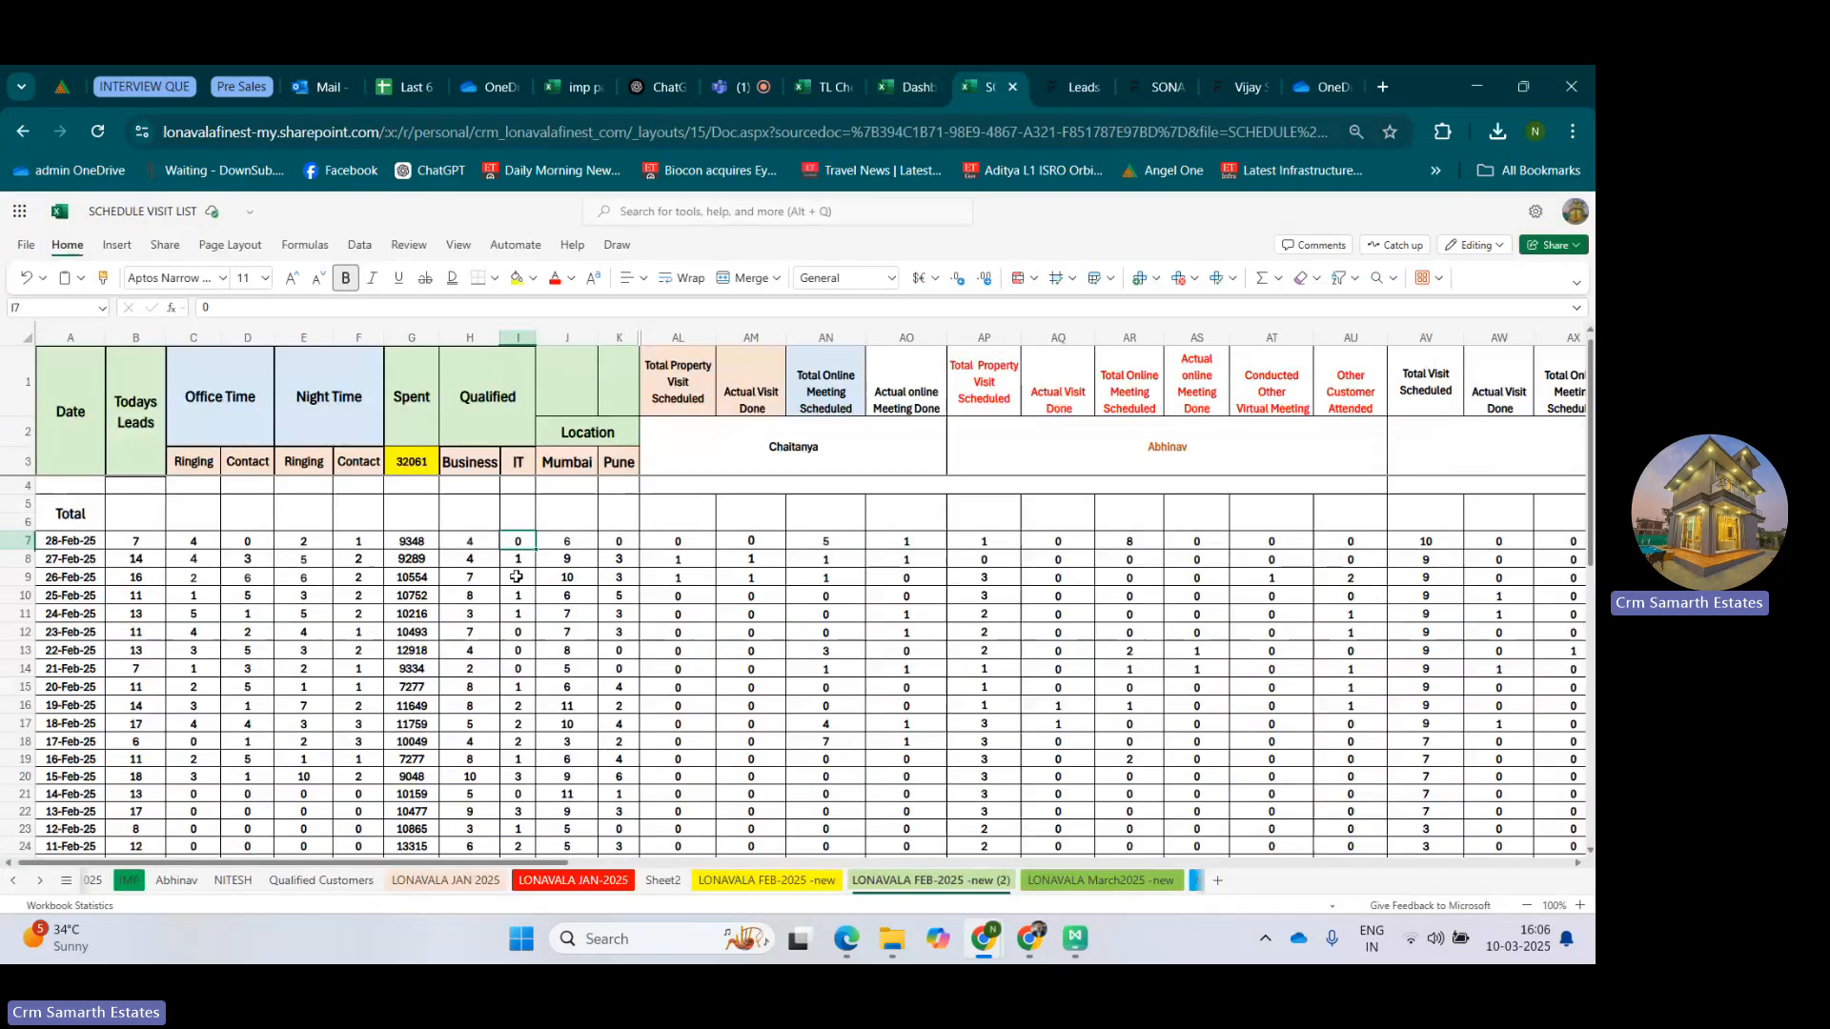
click(466, 540)
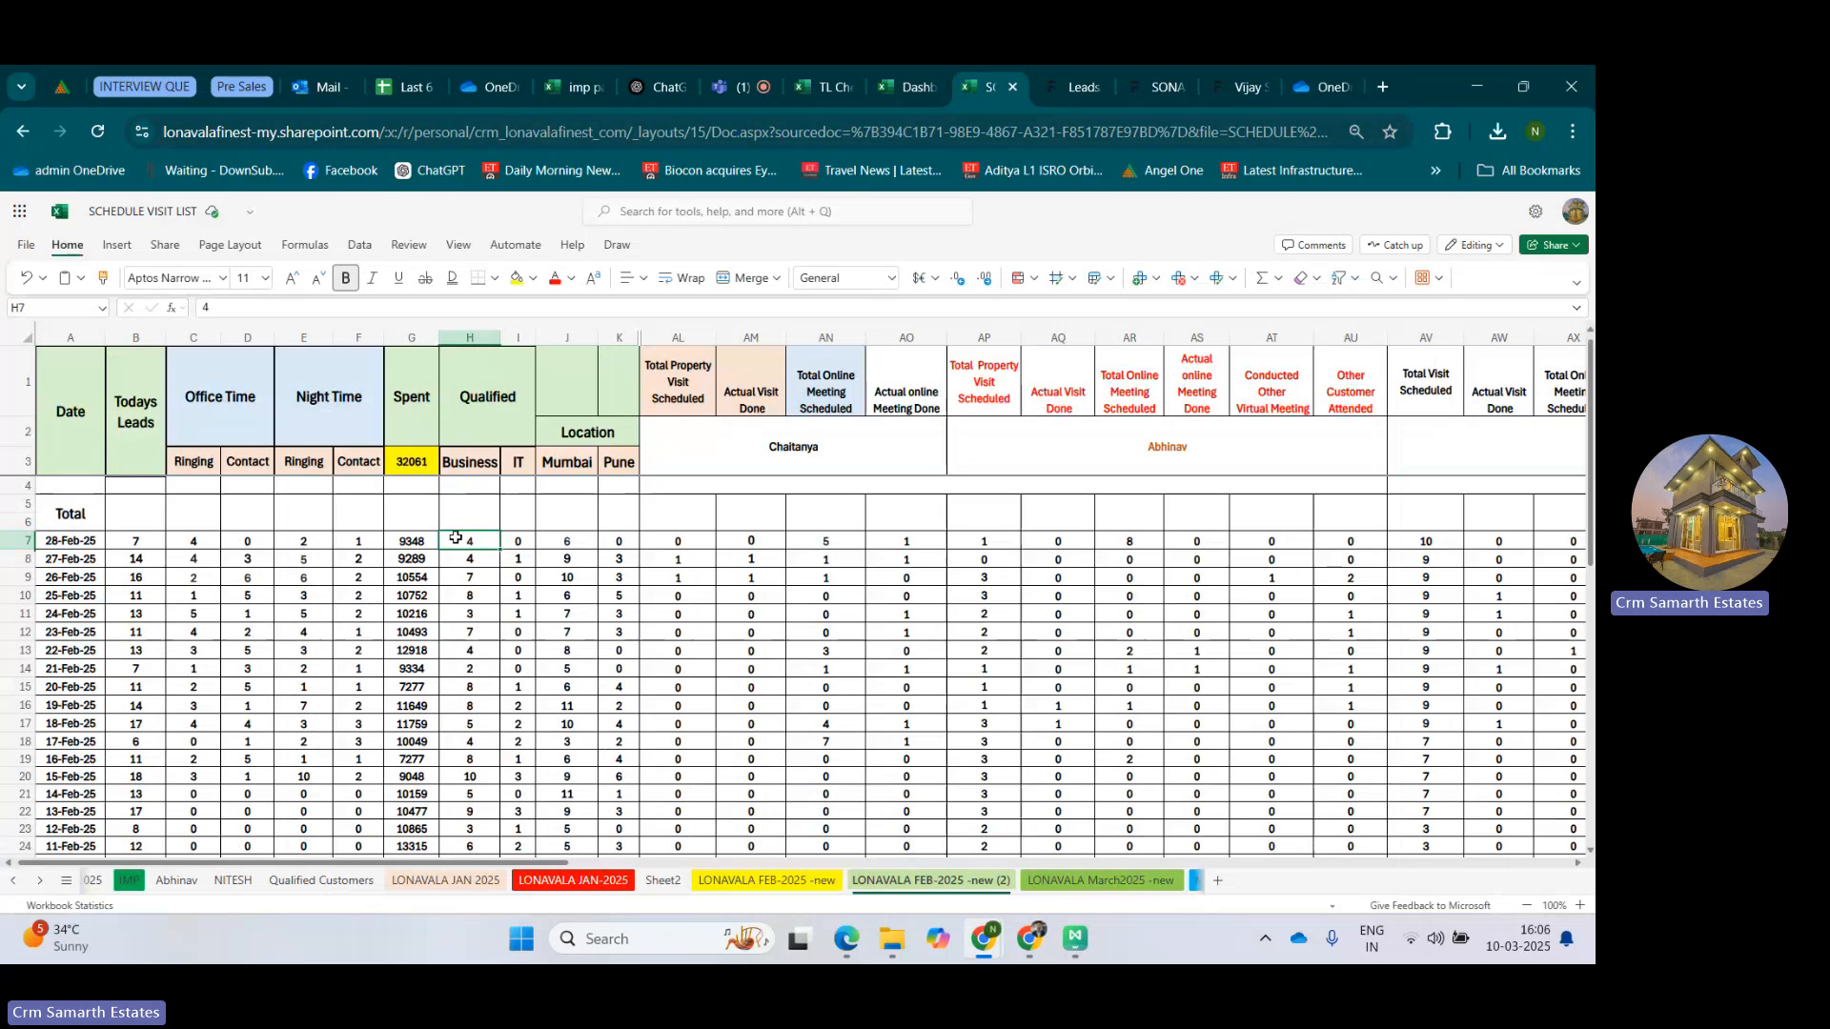
click(1084, 87)
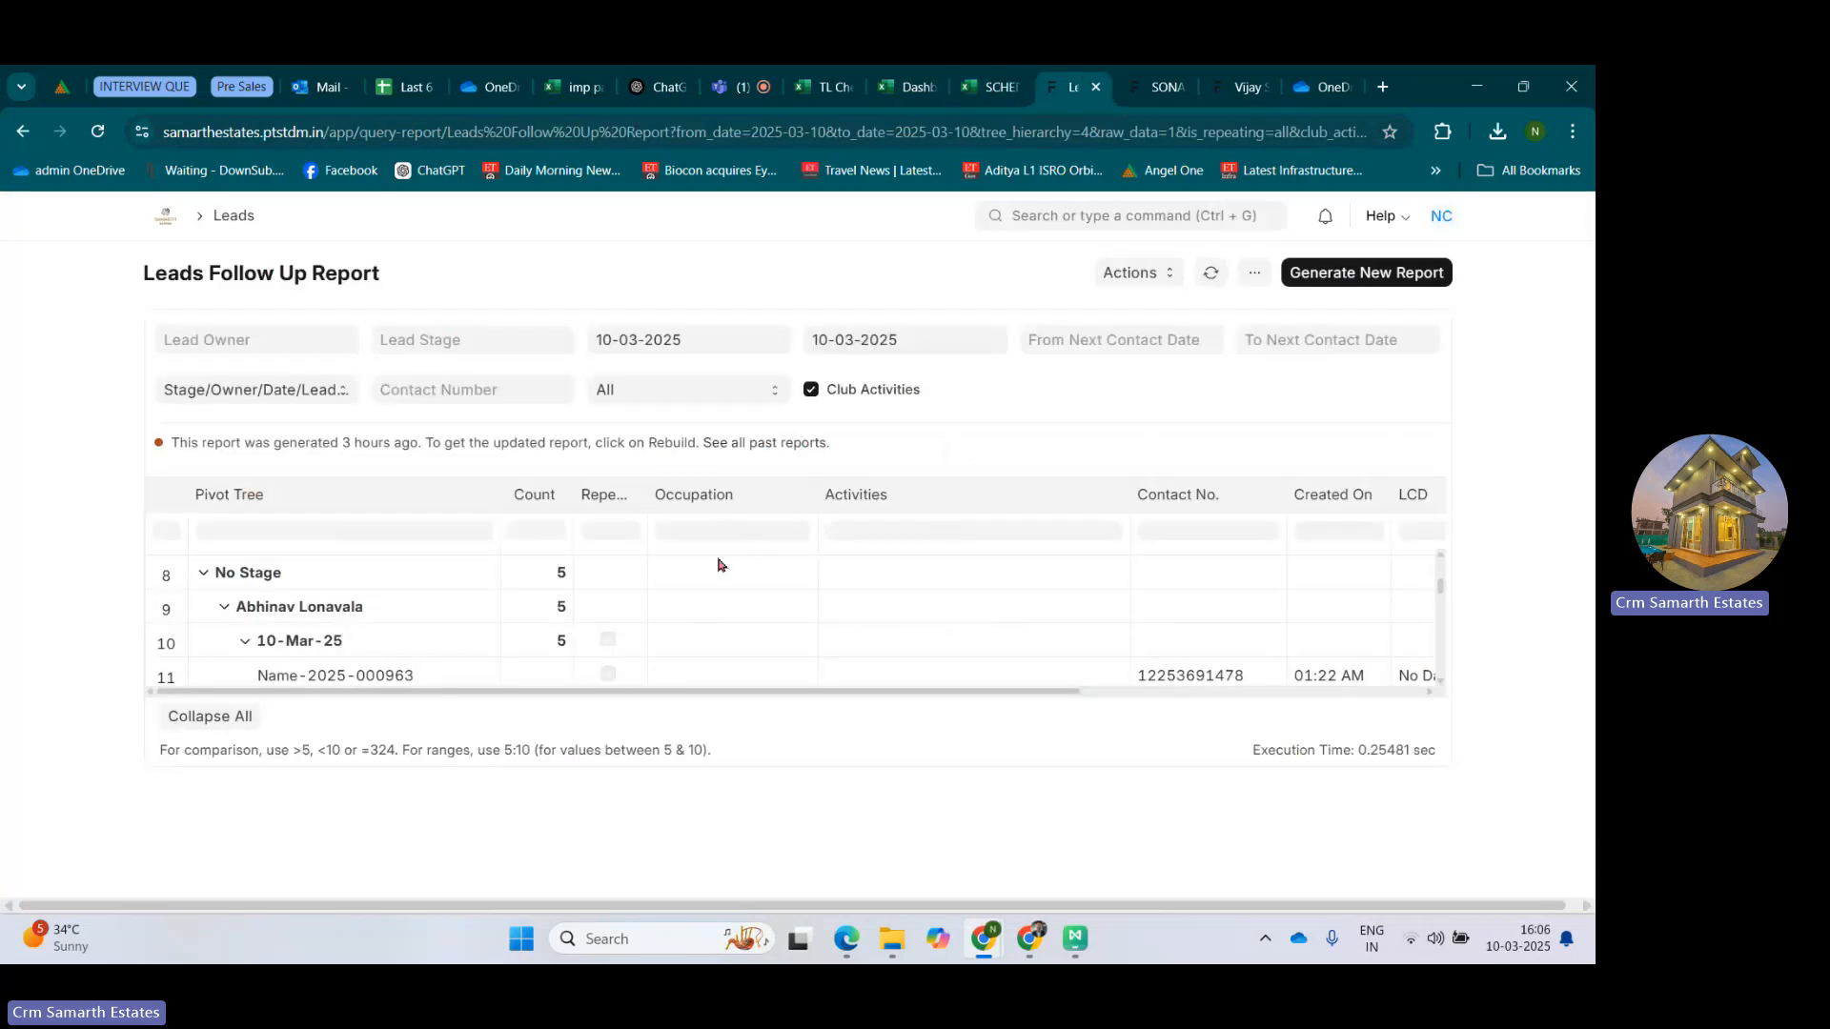
scroll(722, 572, down, 8)
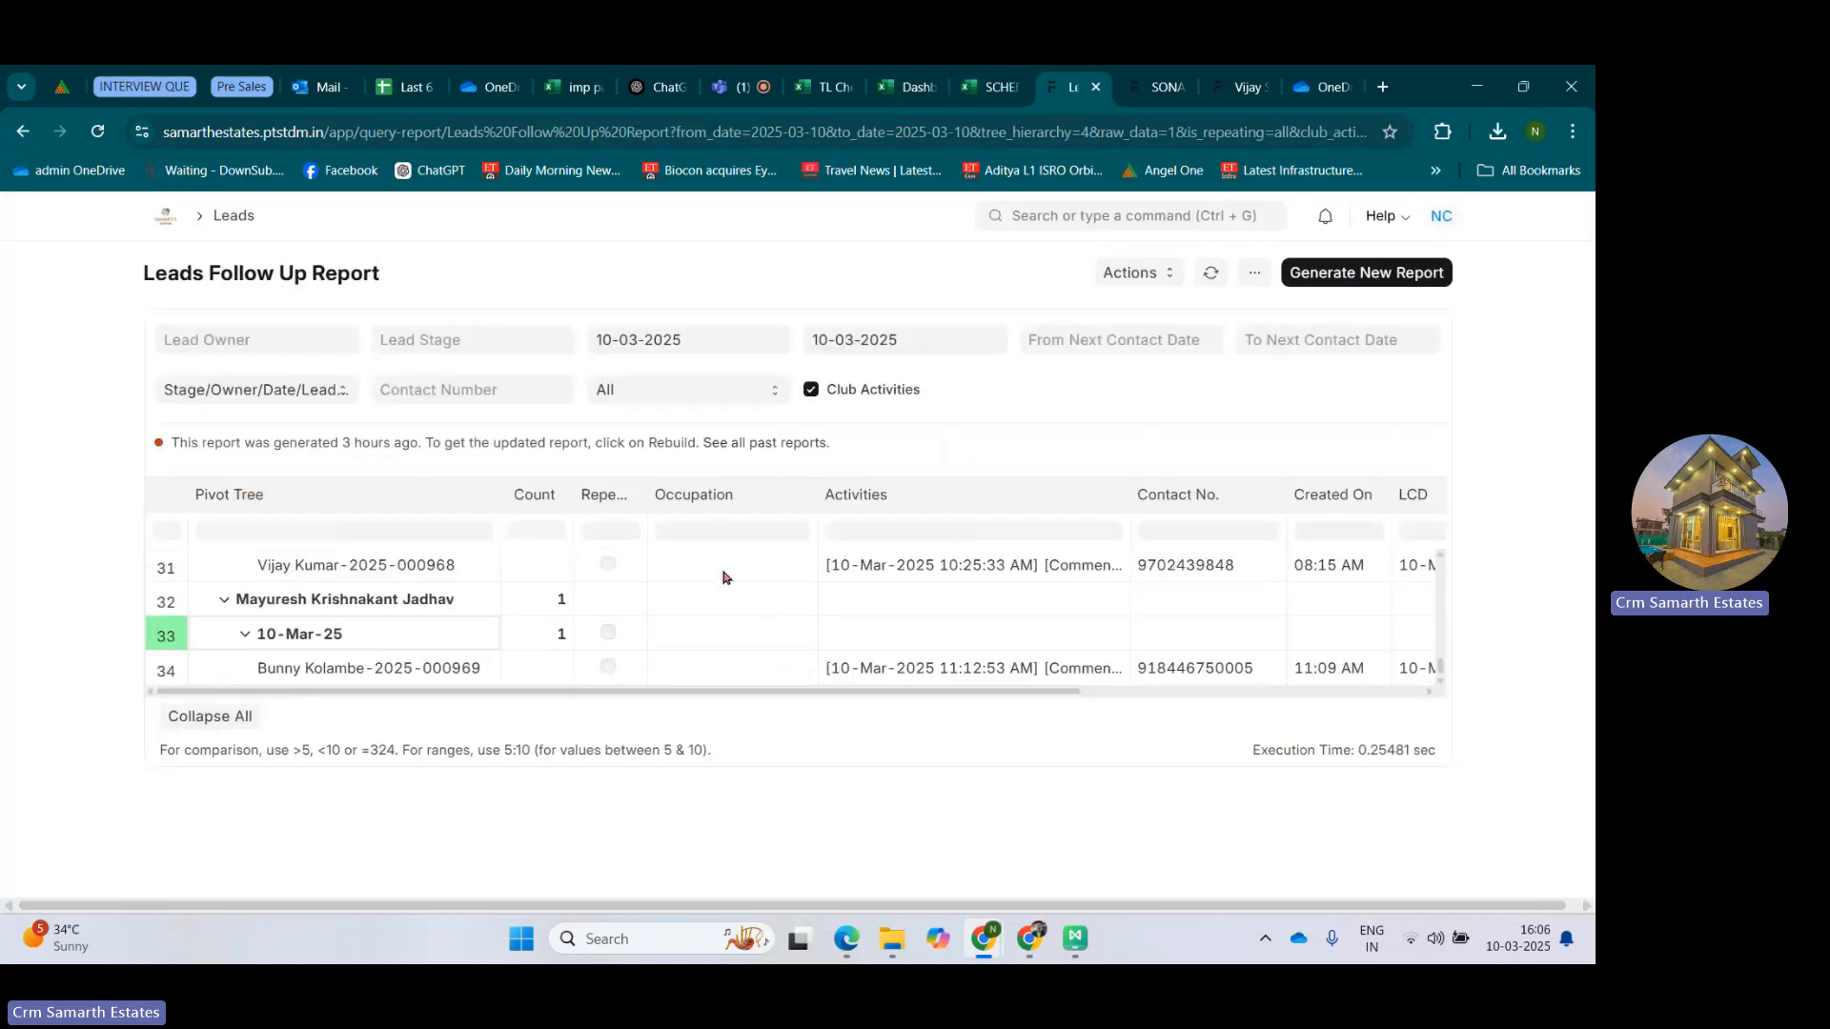
scroll(710, 615, up, 10)
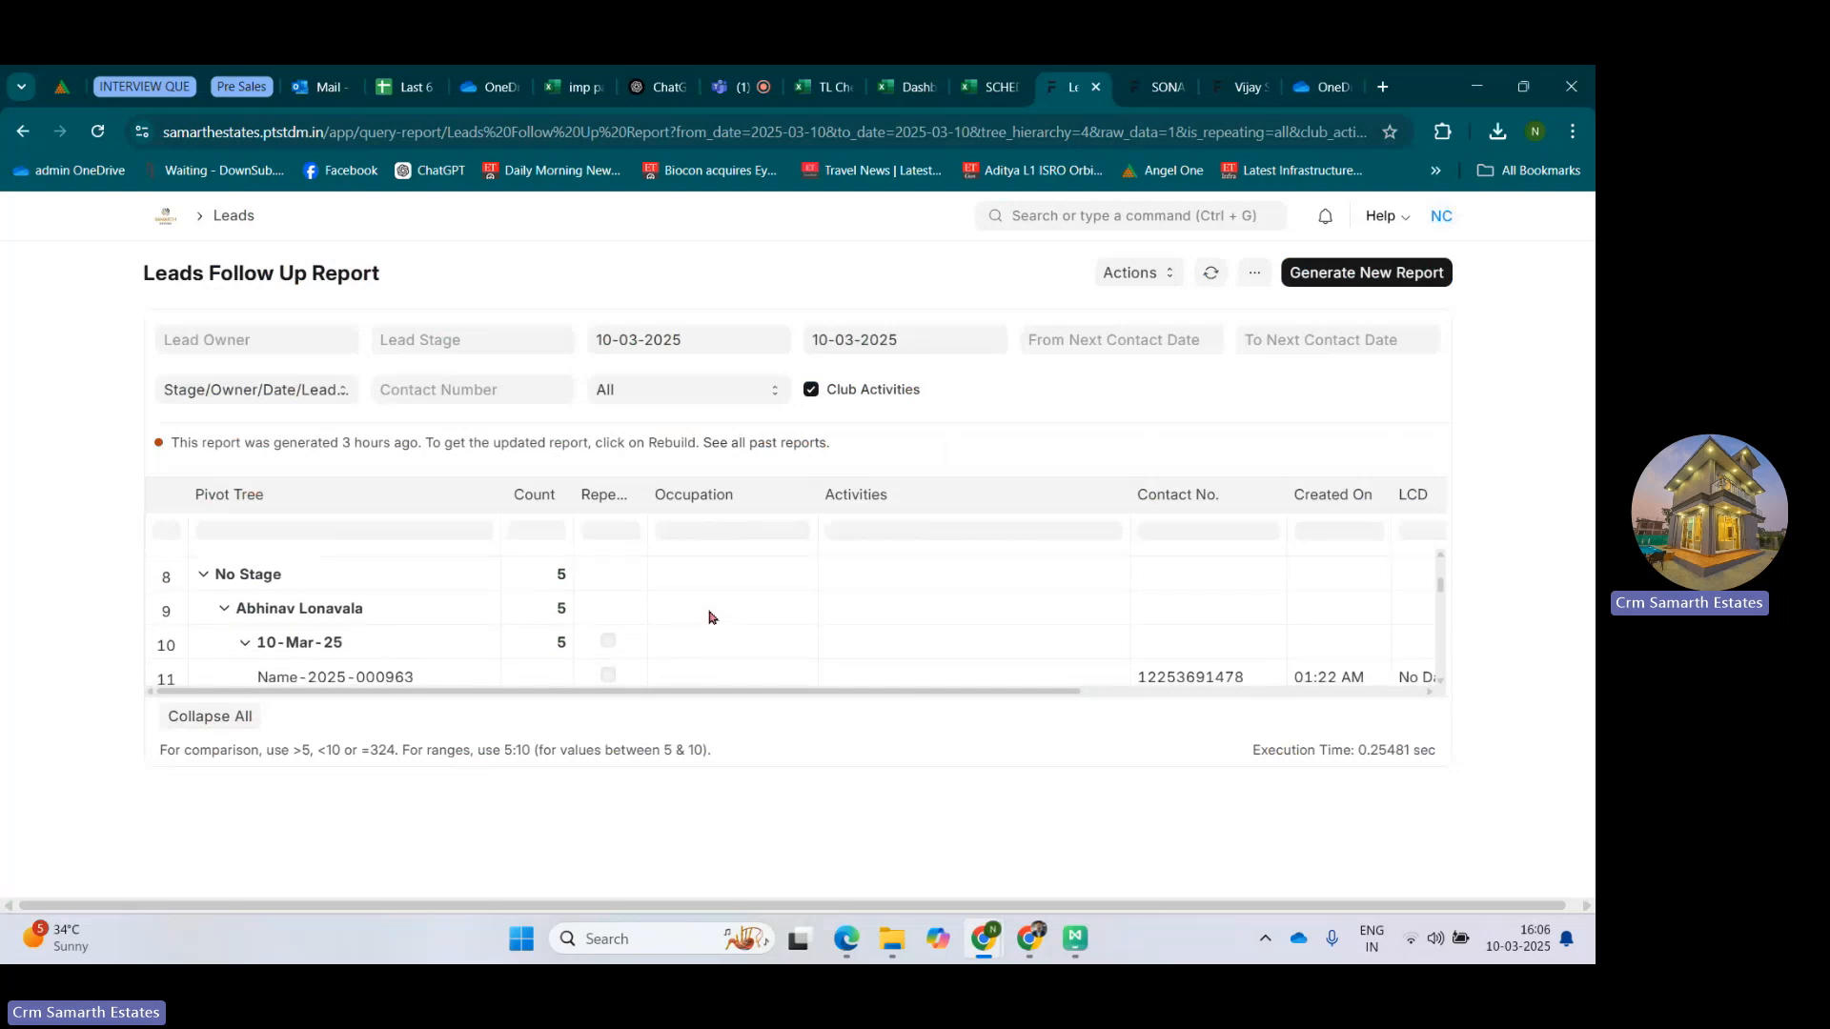
Switch to the SCHEDULE VISIT LIST workbook and examine the 28-Feb-25 IT cell, the Qualified group and the Location header.
click(984, 80)
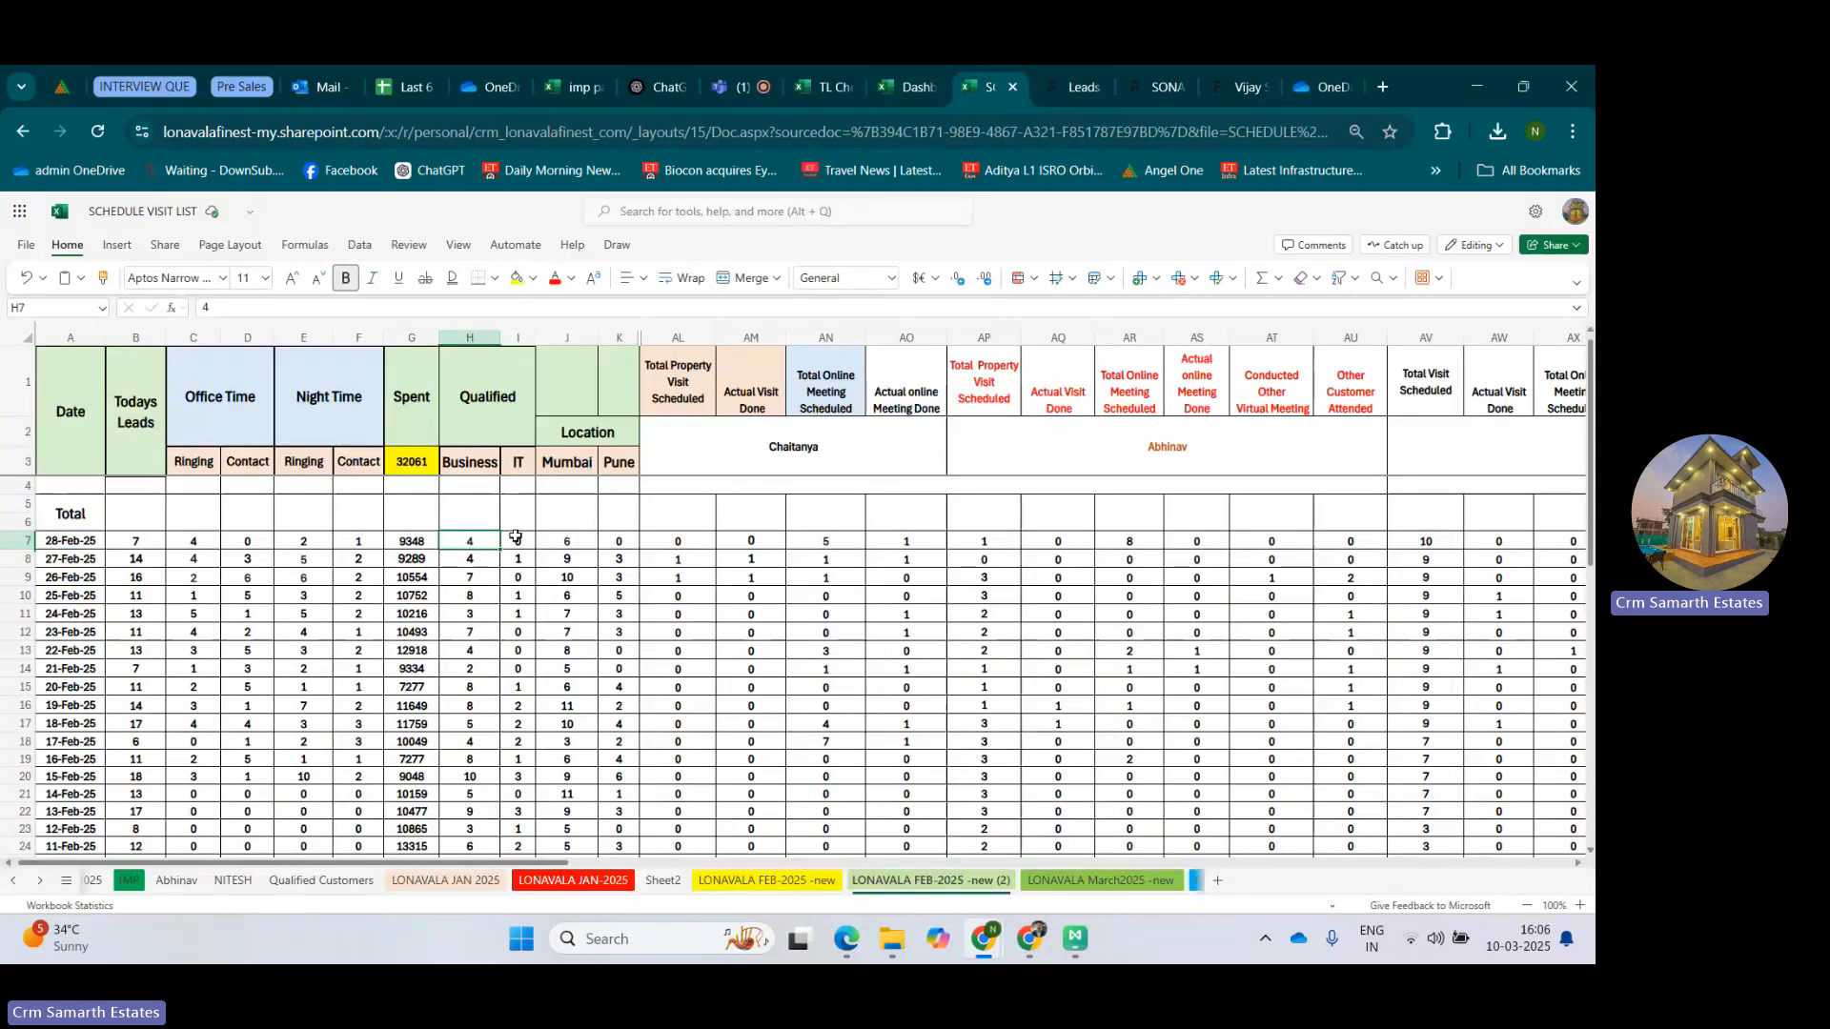
click(516, 540)
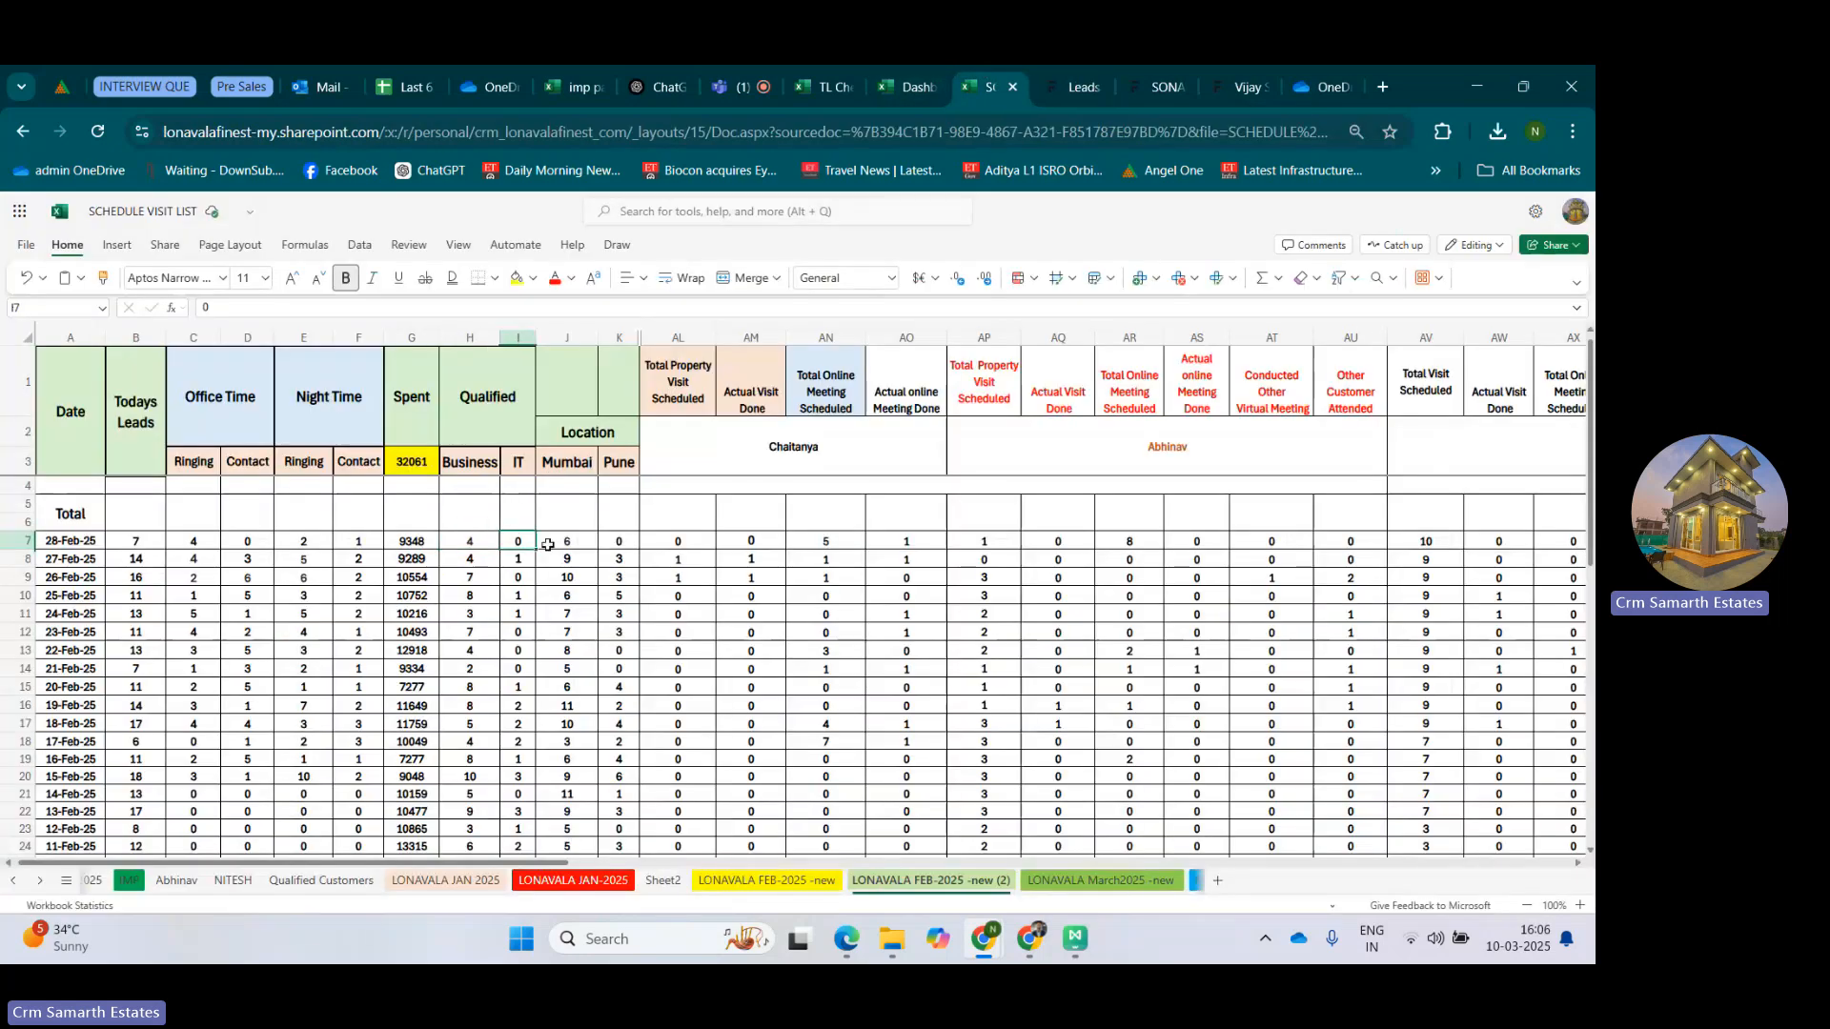
drag(473, 398, 505, 548)
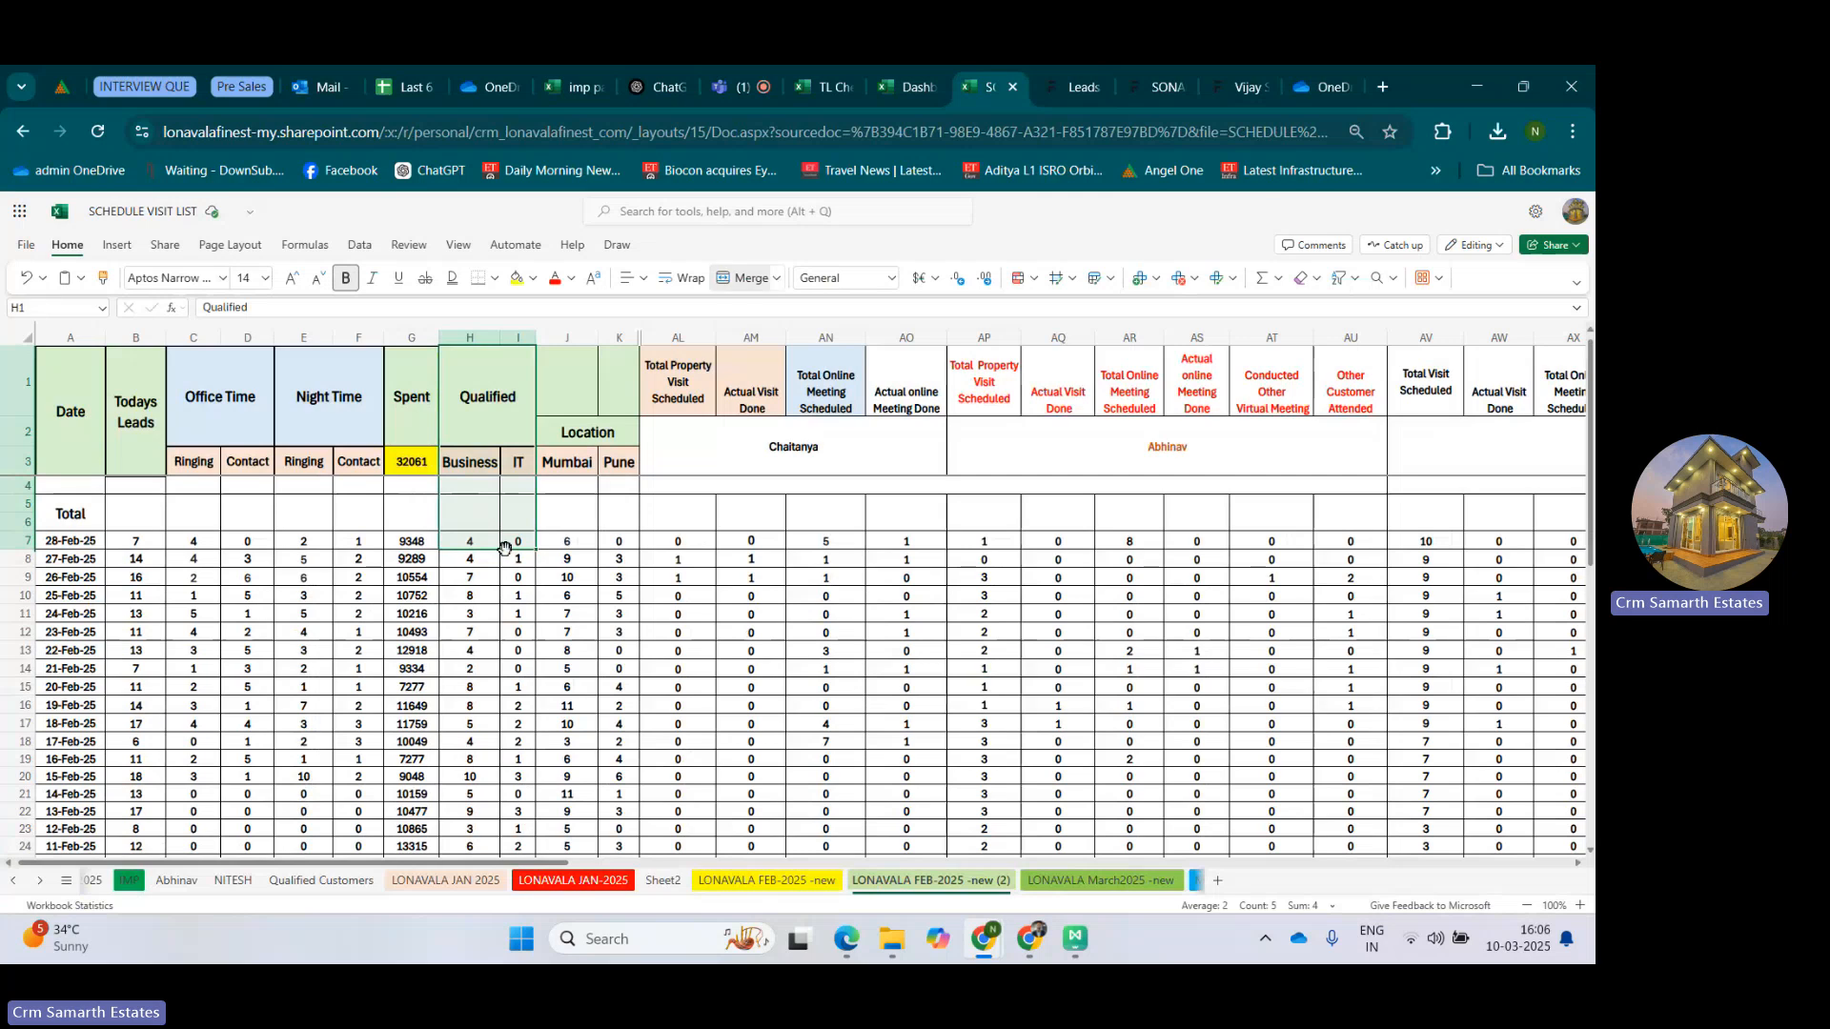
click(584, 436)
Switch to the CRM and refresh the Leads Follow Up Report.
click(1073, 86)
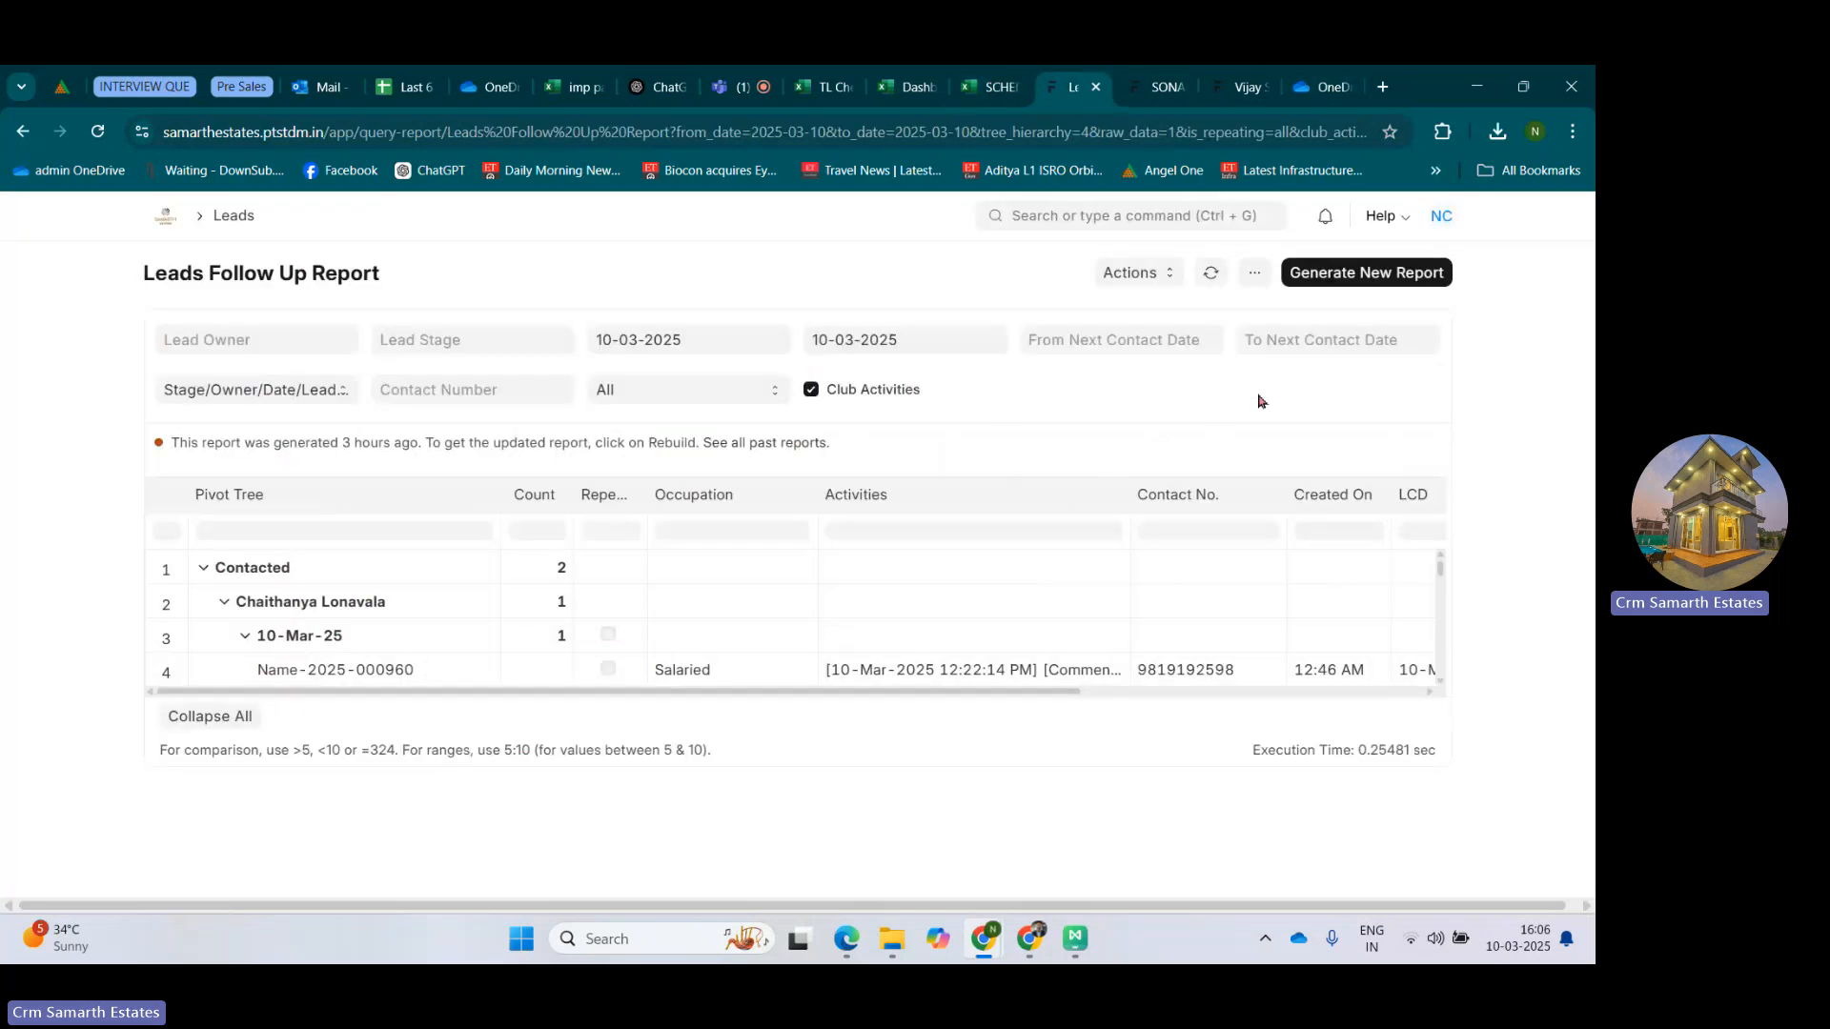
click(1208, 276)
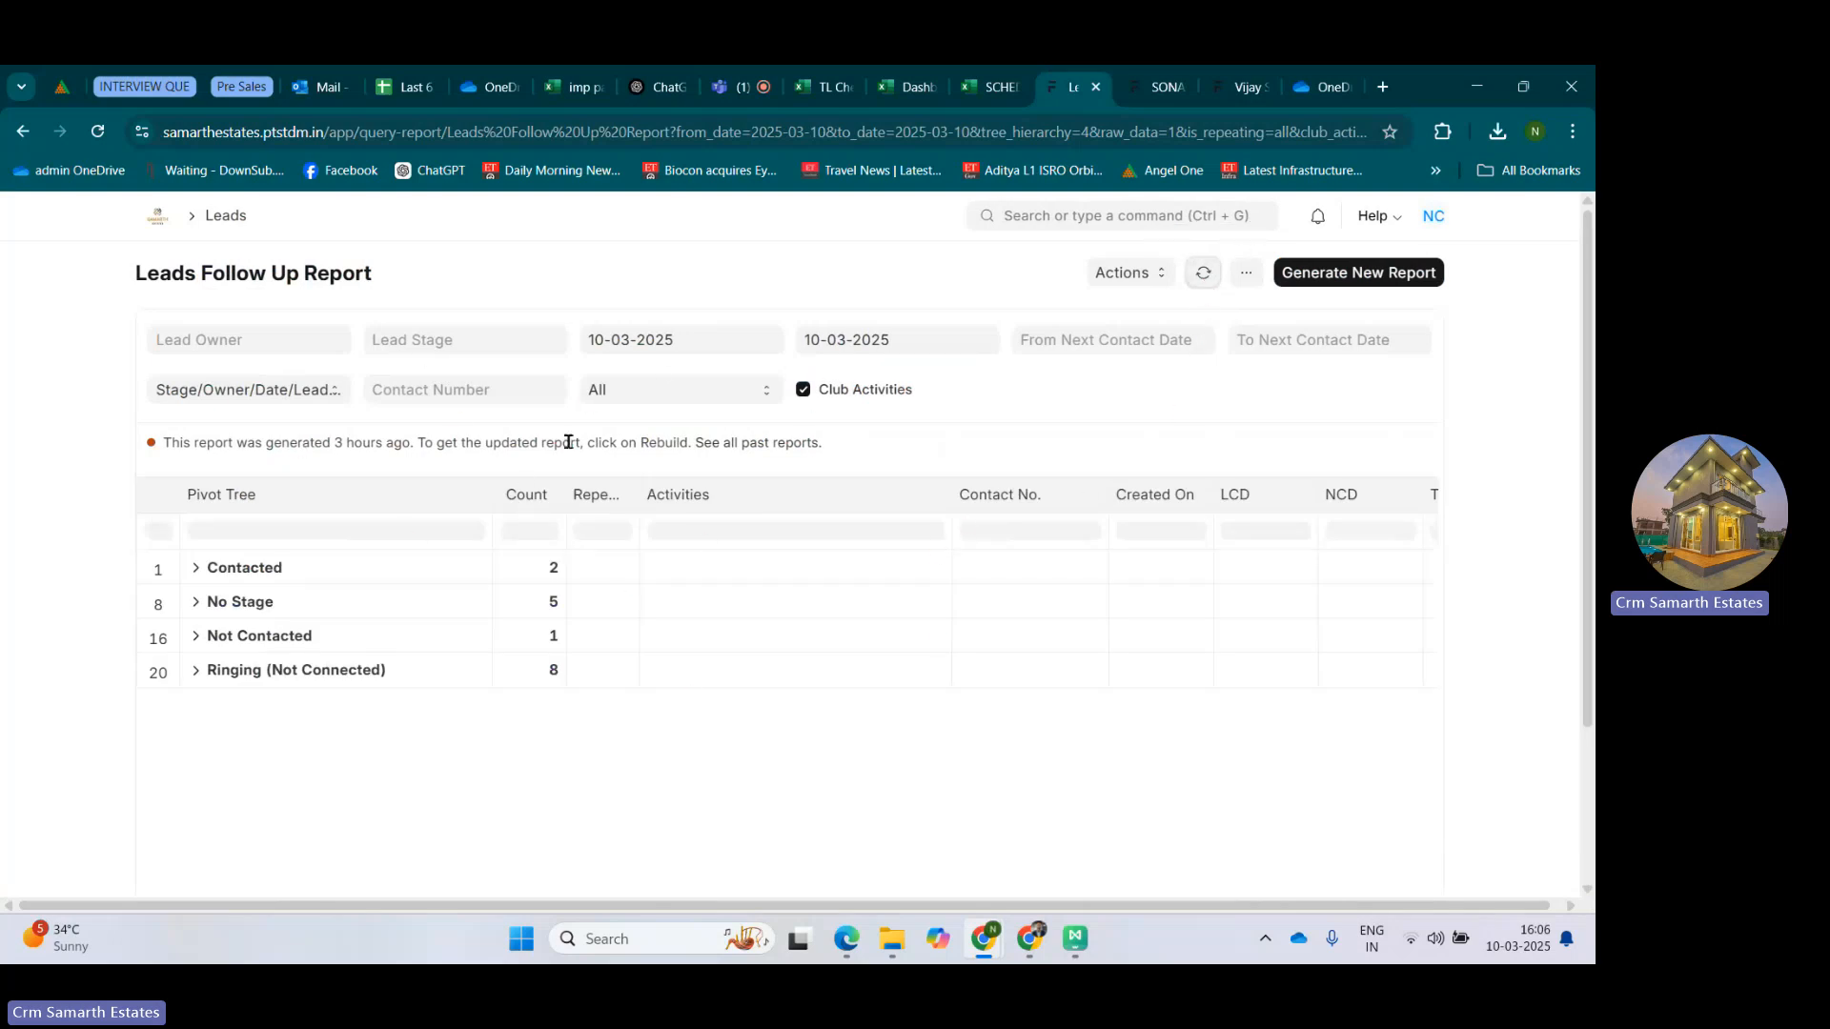
click(1247, 284)
click(1253, 285)
click(1249, 279)
click(1081, 318)
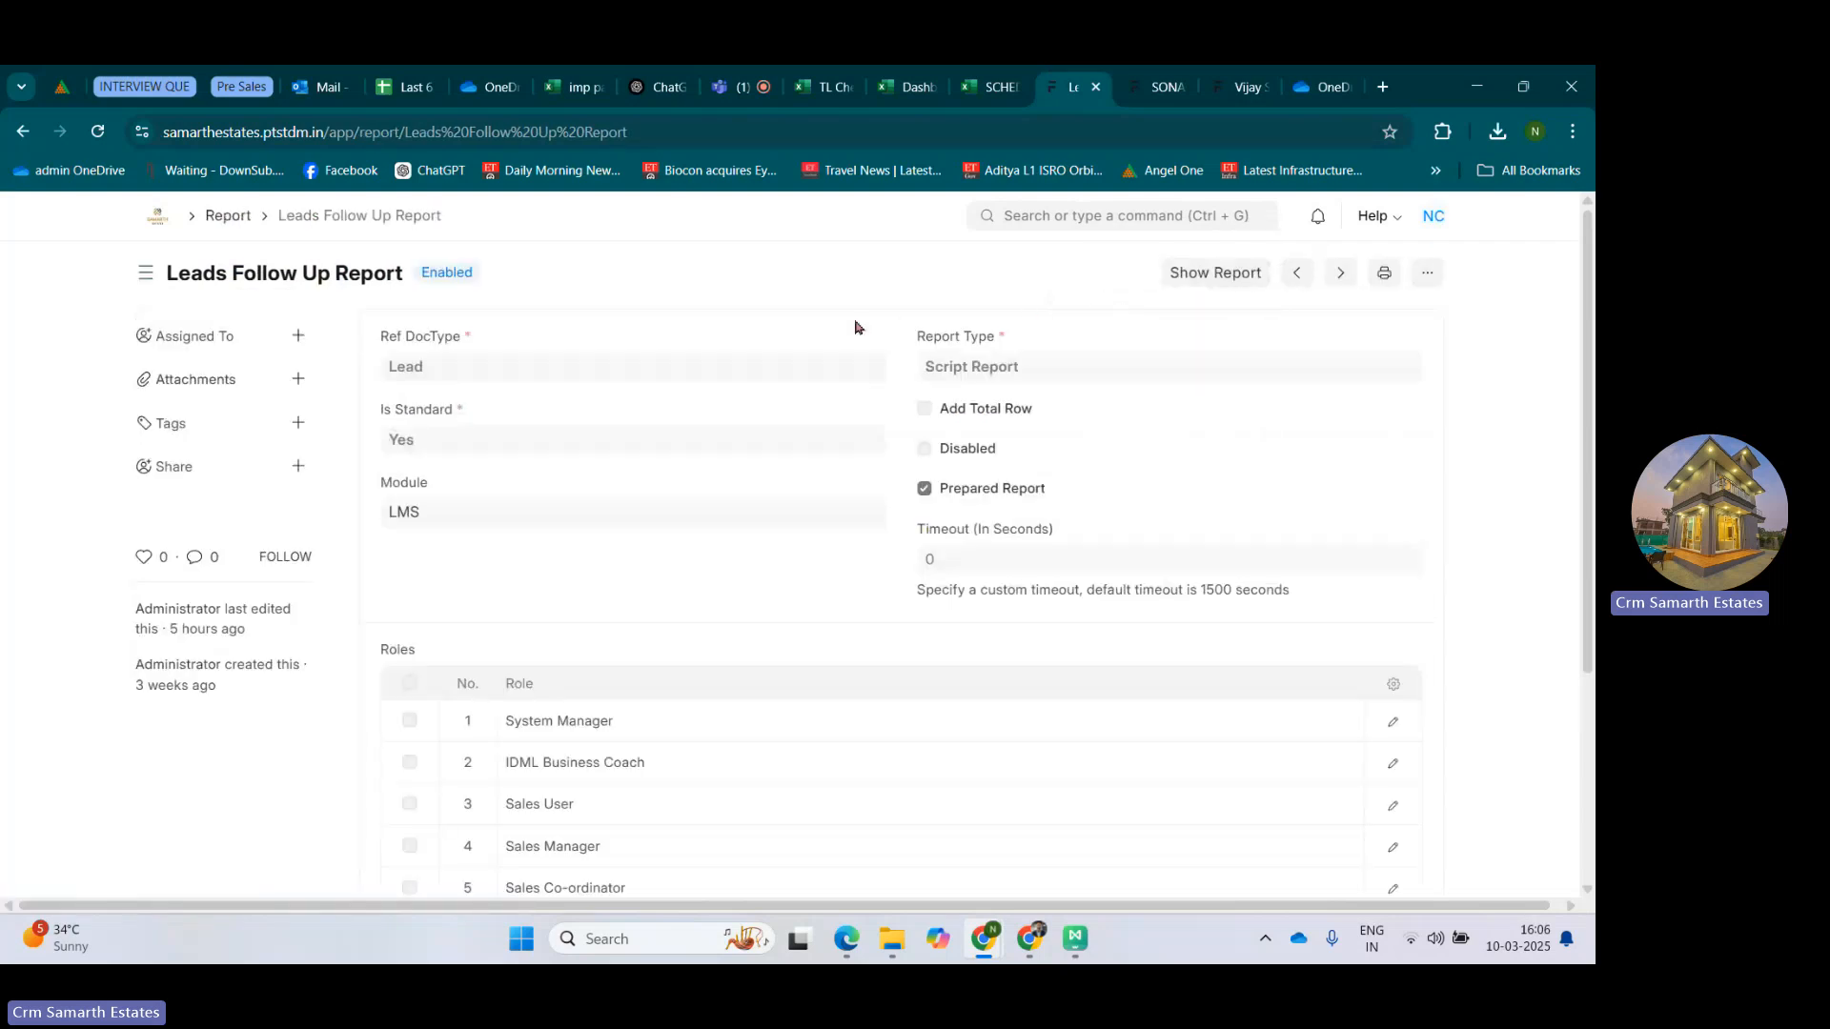
key(alt+Left)
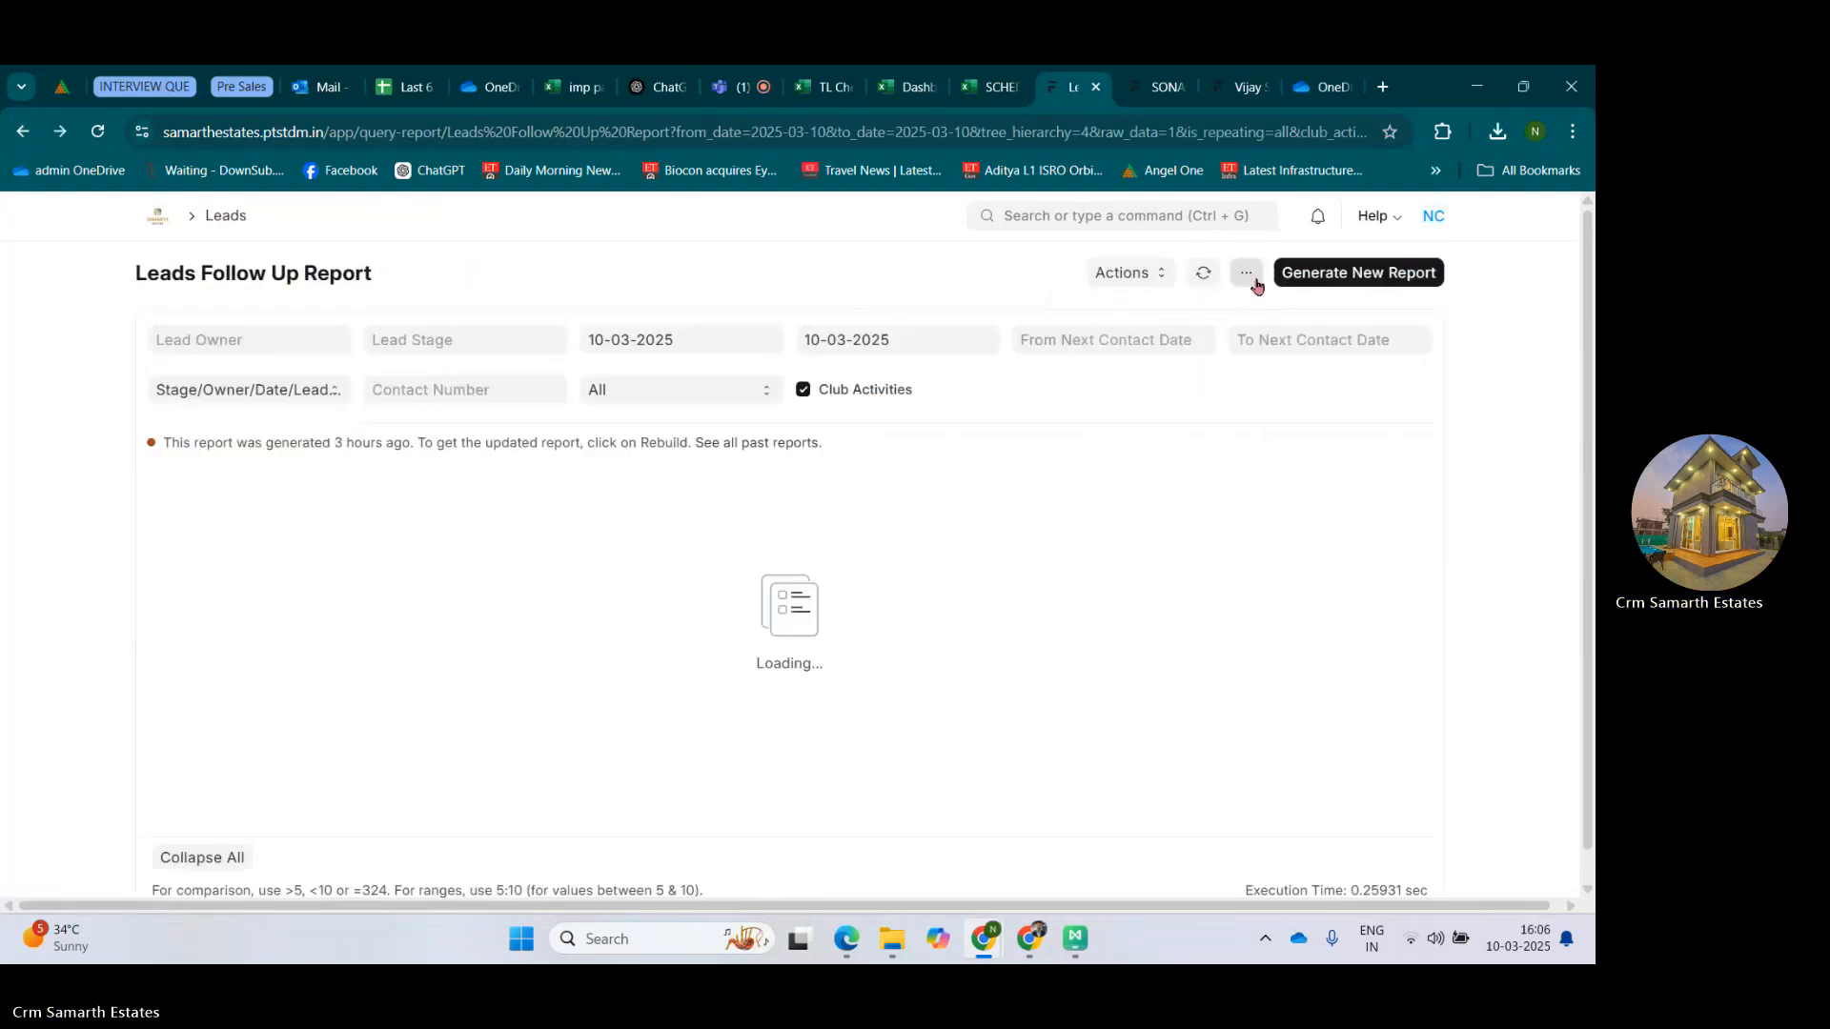
Add the Location field from the Lead (Lead Name) document type to the report as a column after Repeat.
click(1246, 274)
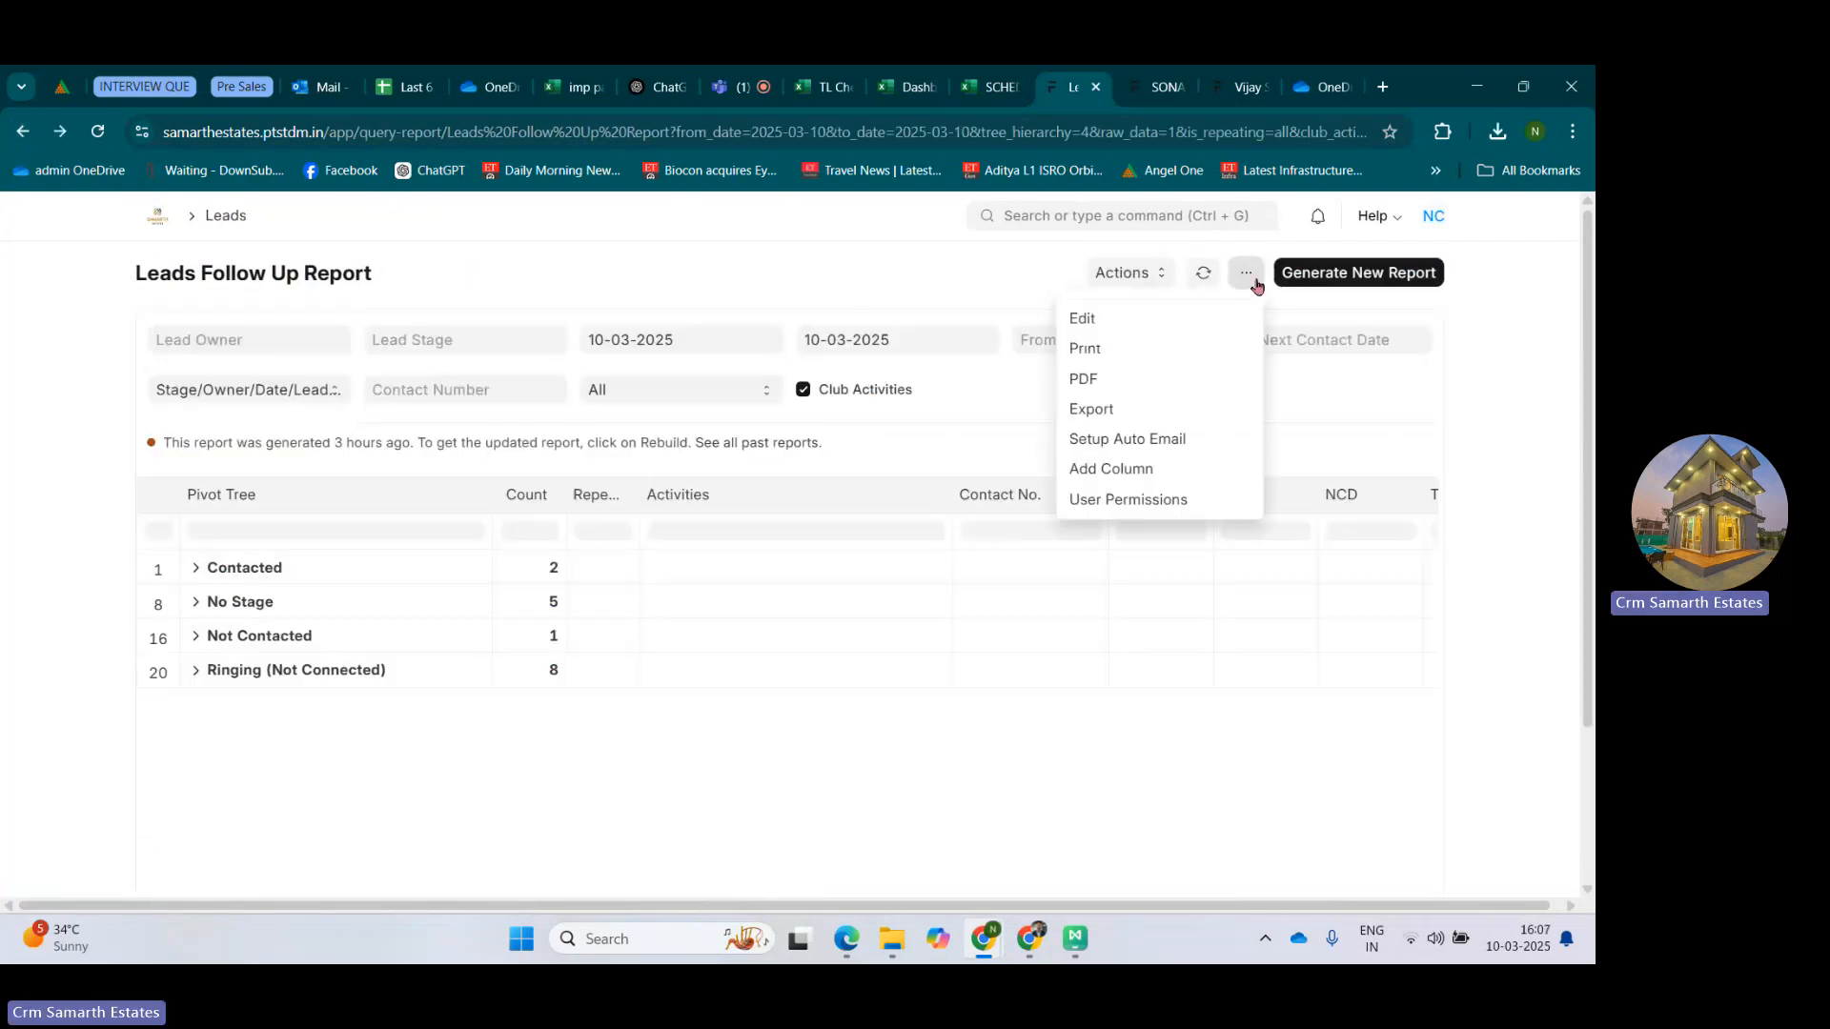
click(1095, 480)
click(572, 350)
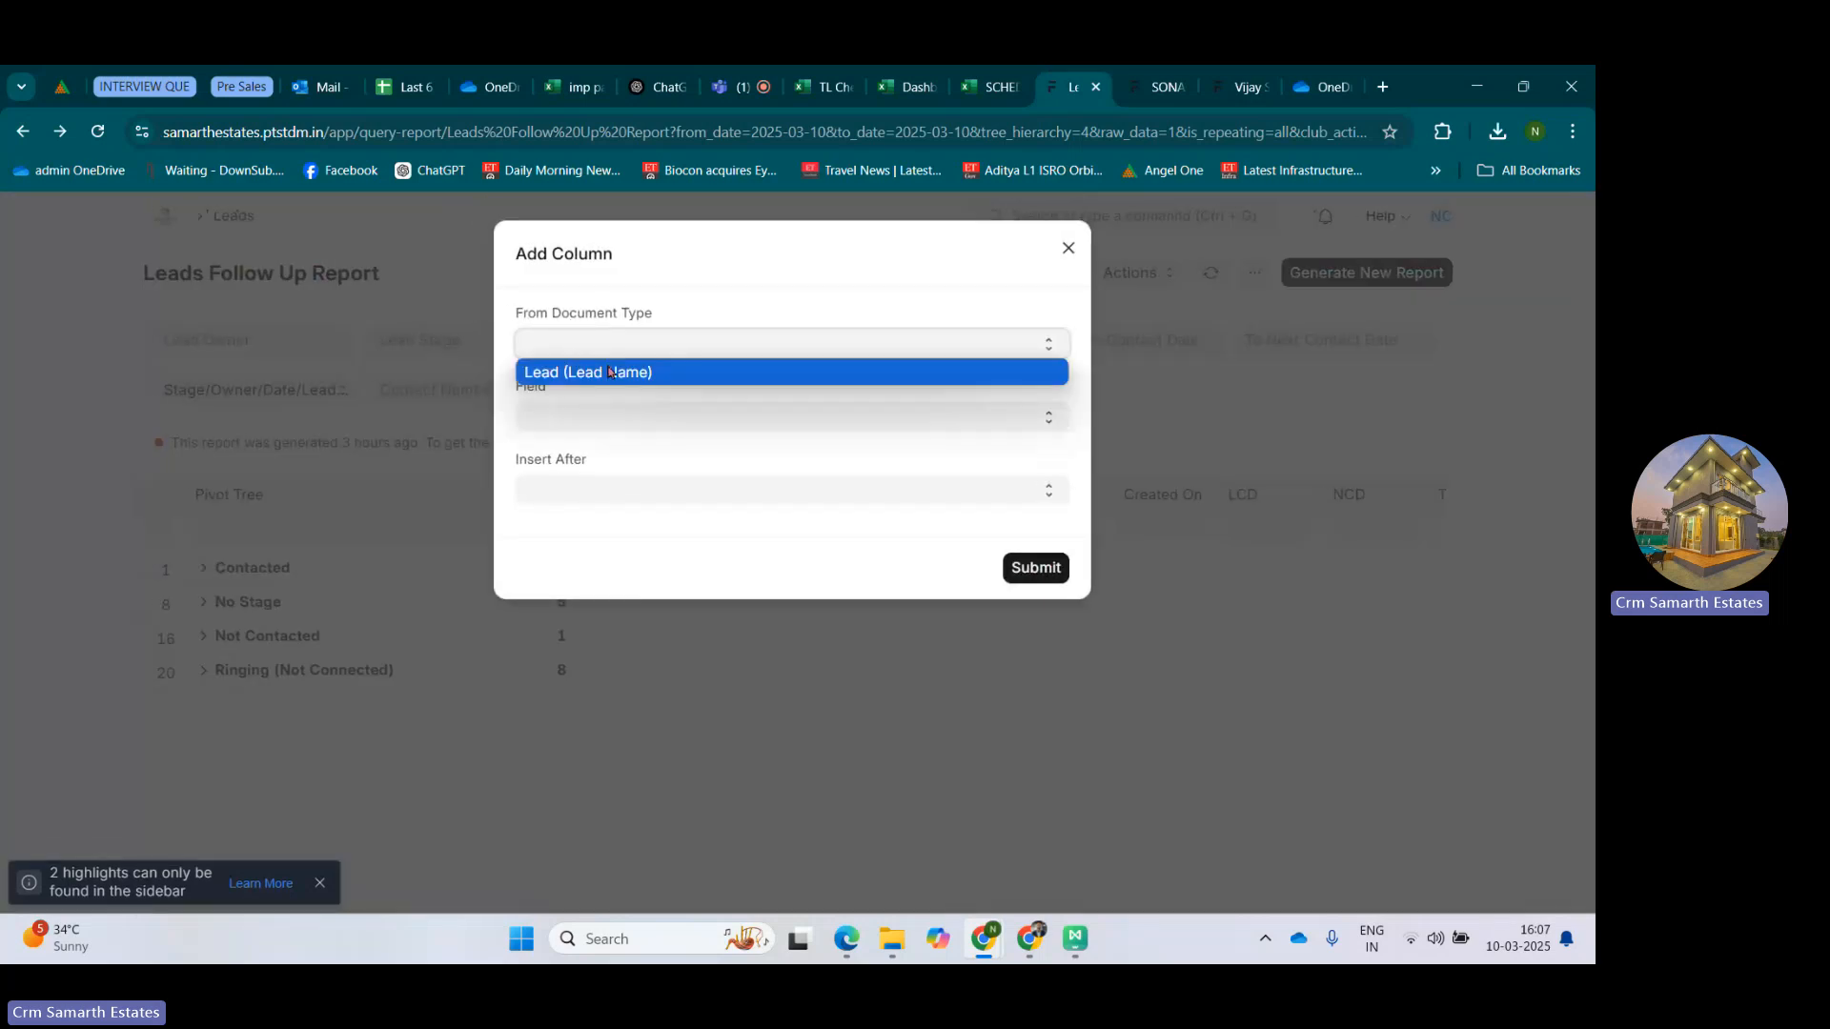
click(610, 371)
click(624, 420)
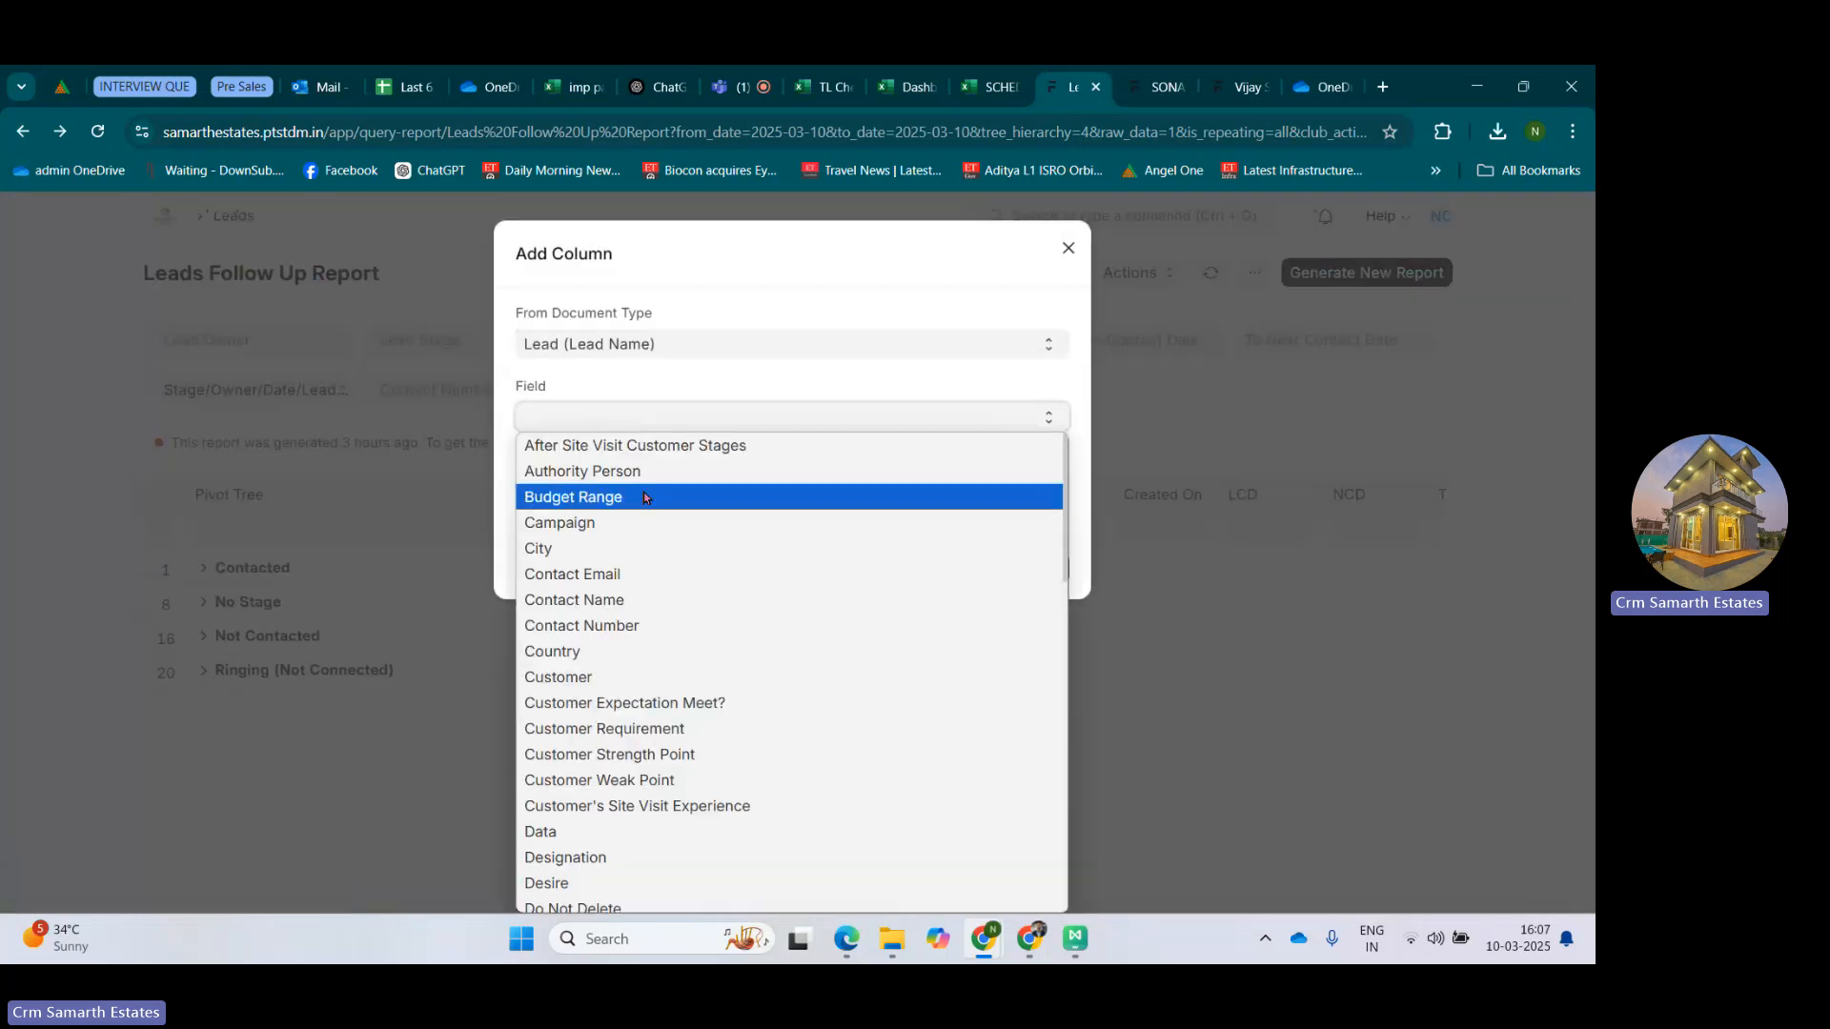
scroll(655, 610, down, 5)
scroll(655, 621, down, 4)
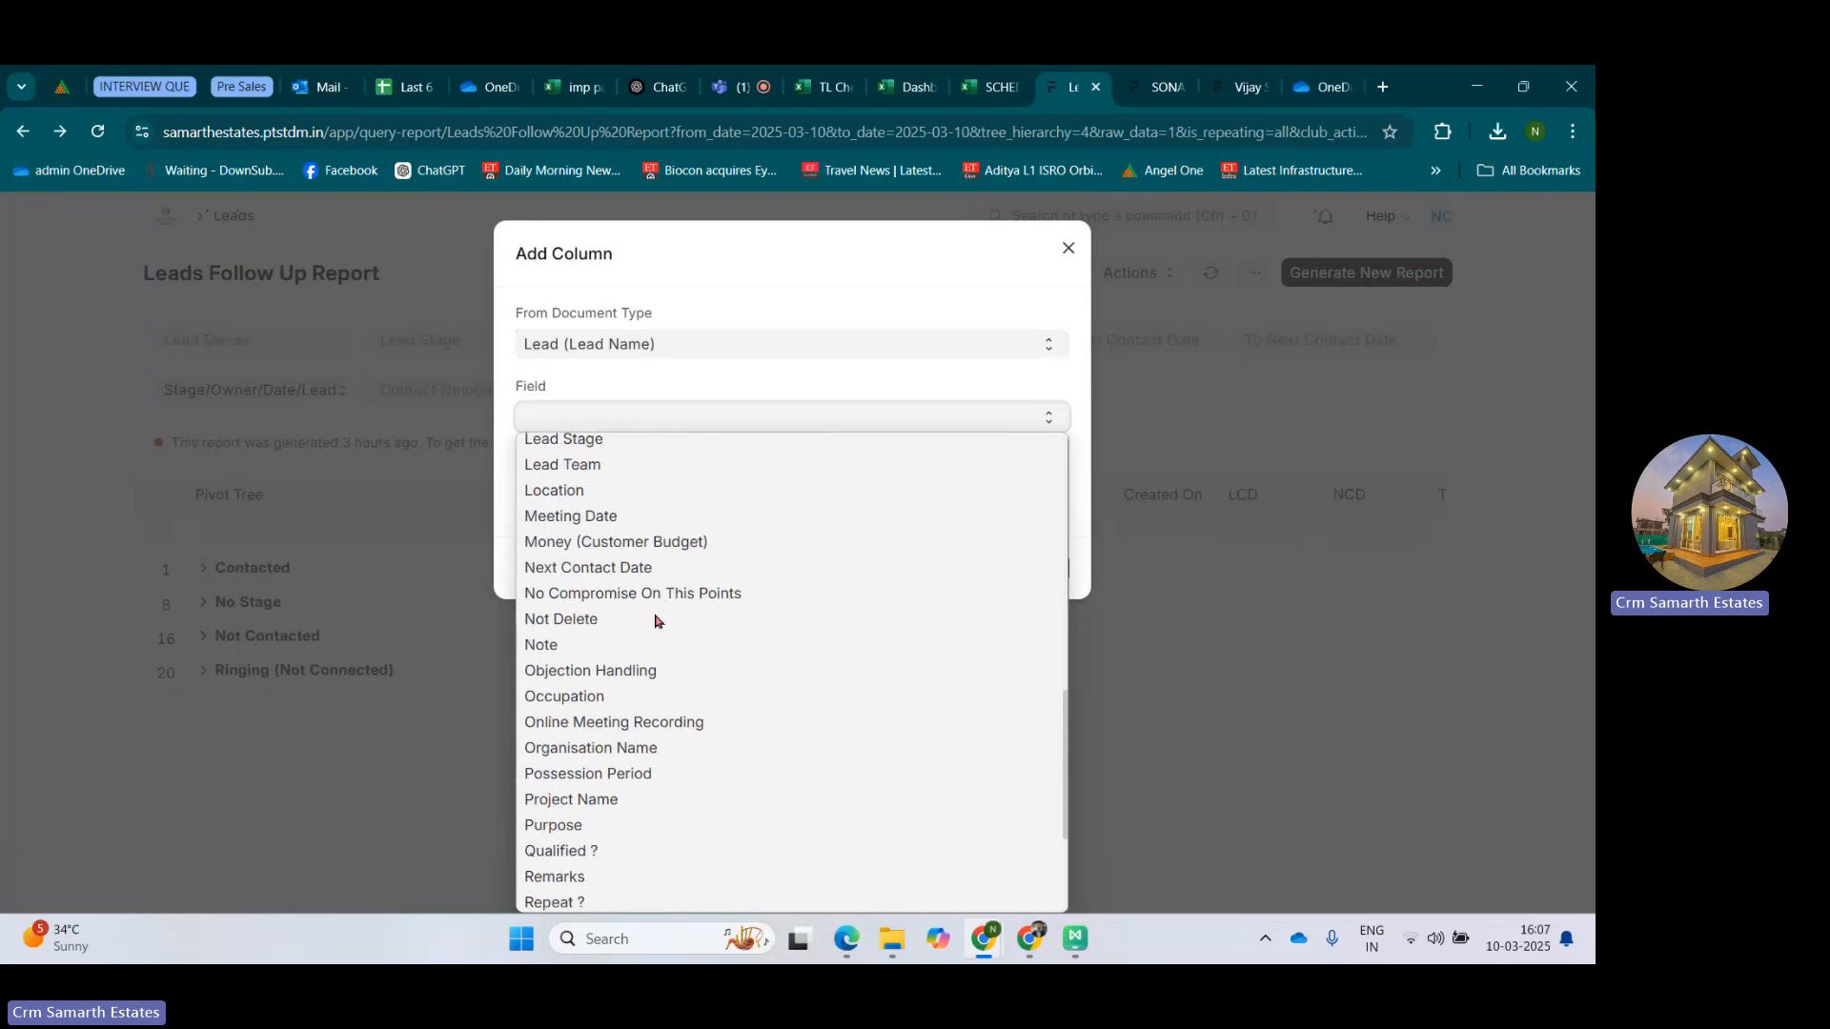
scroll(655, 622, up, 2)
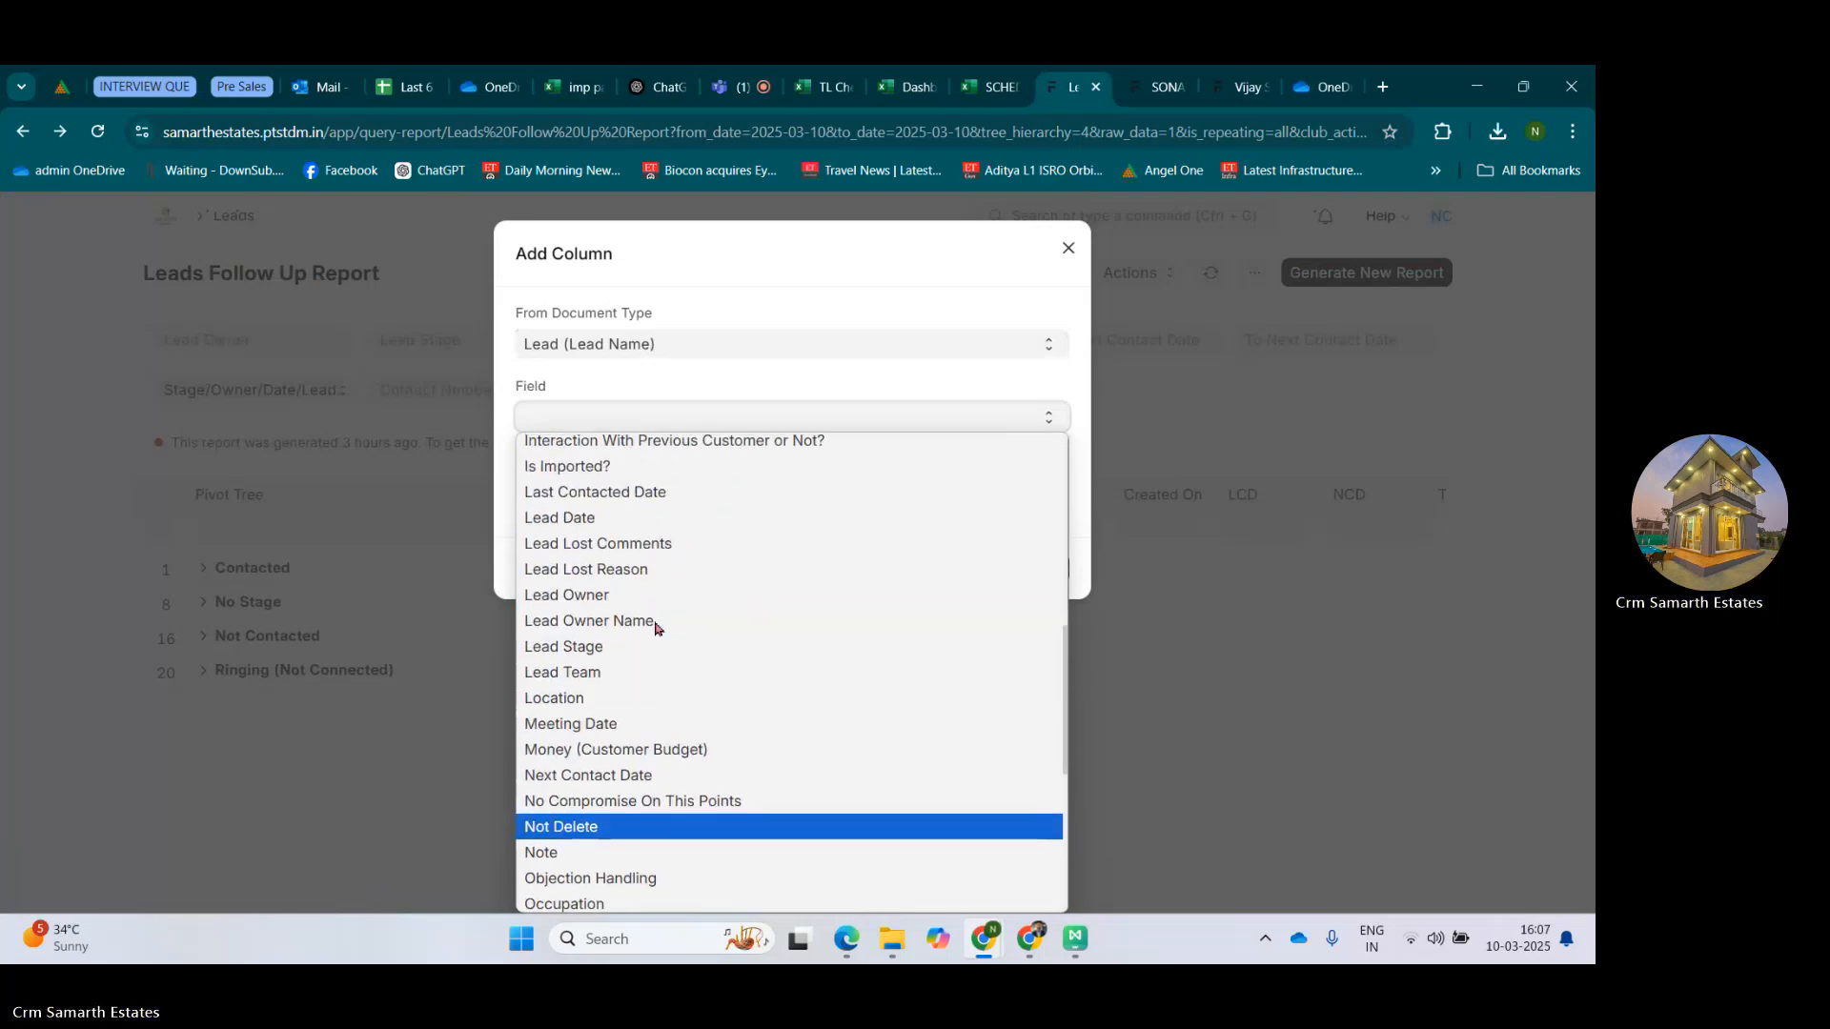
scroll(654, 627, down, 5)
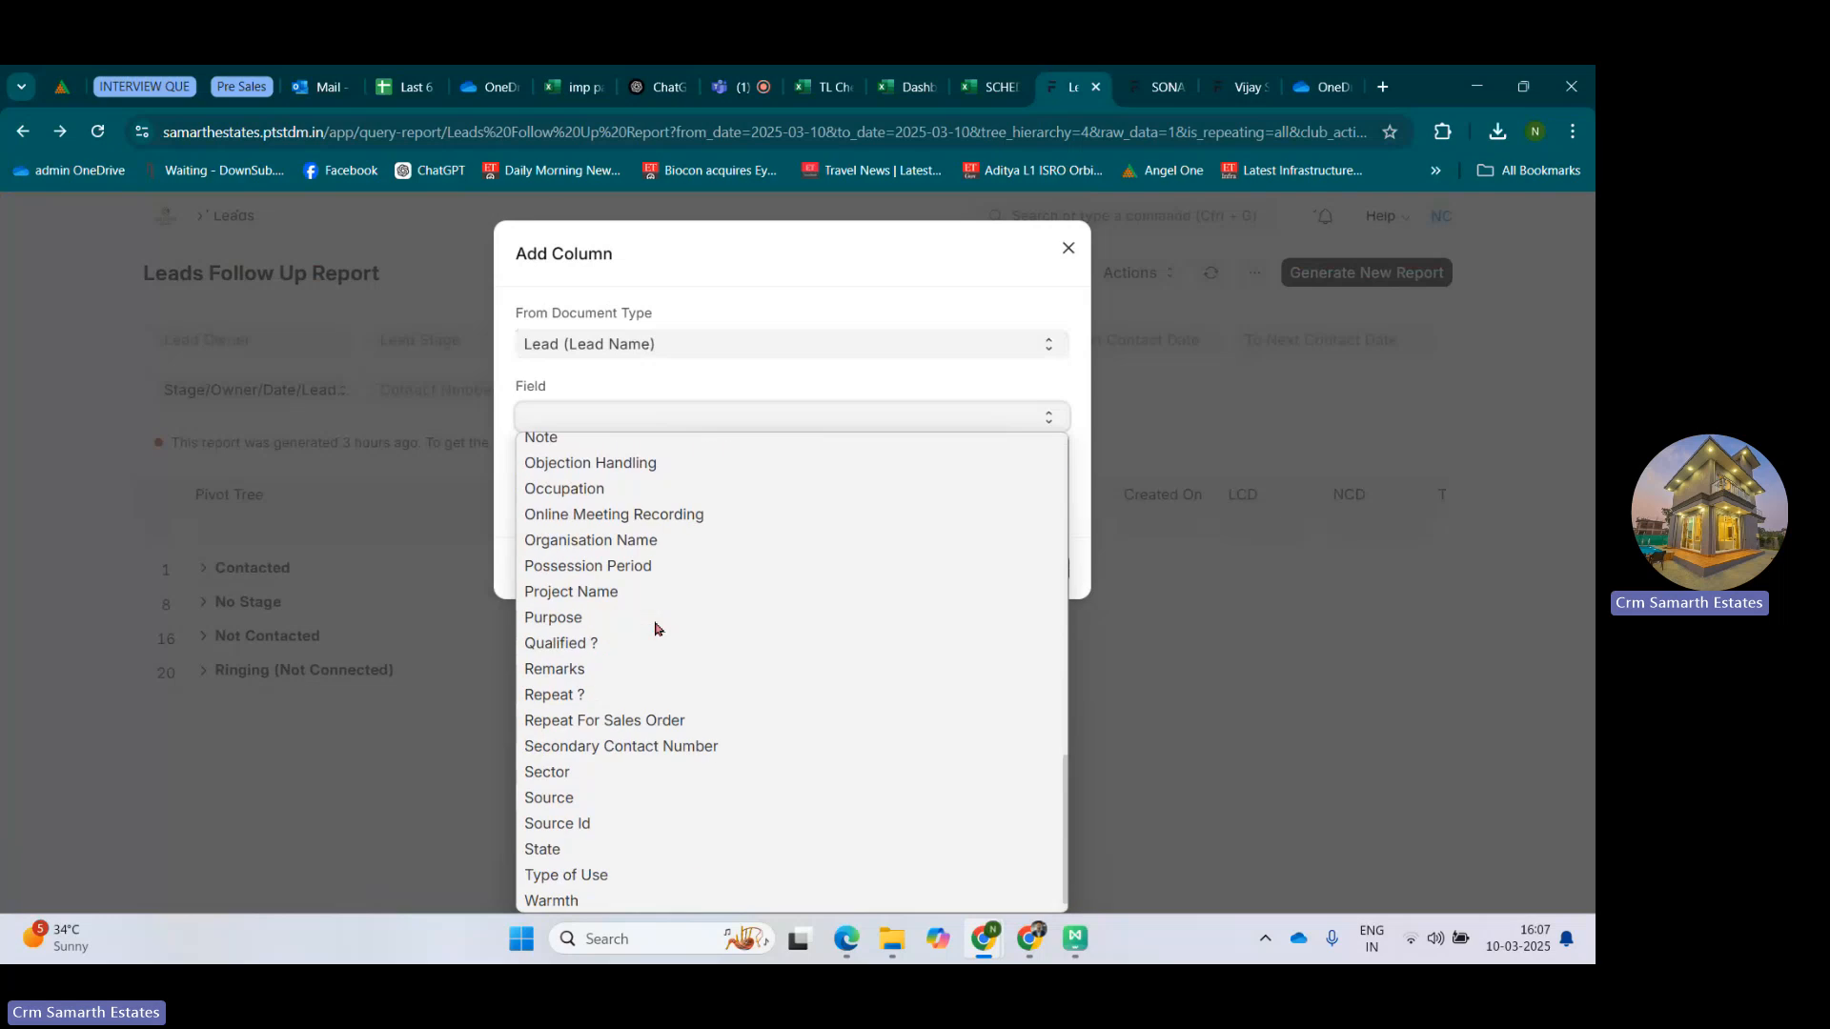
scroll(656, 628, up, 6)
scroll(656, 628, down, 2)
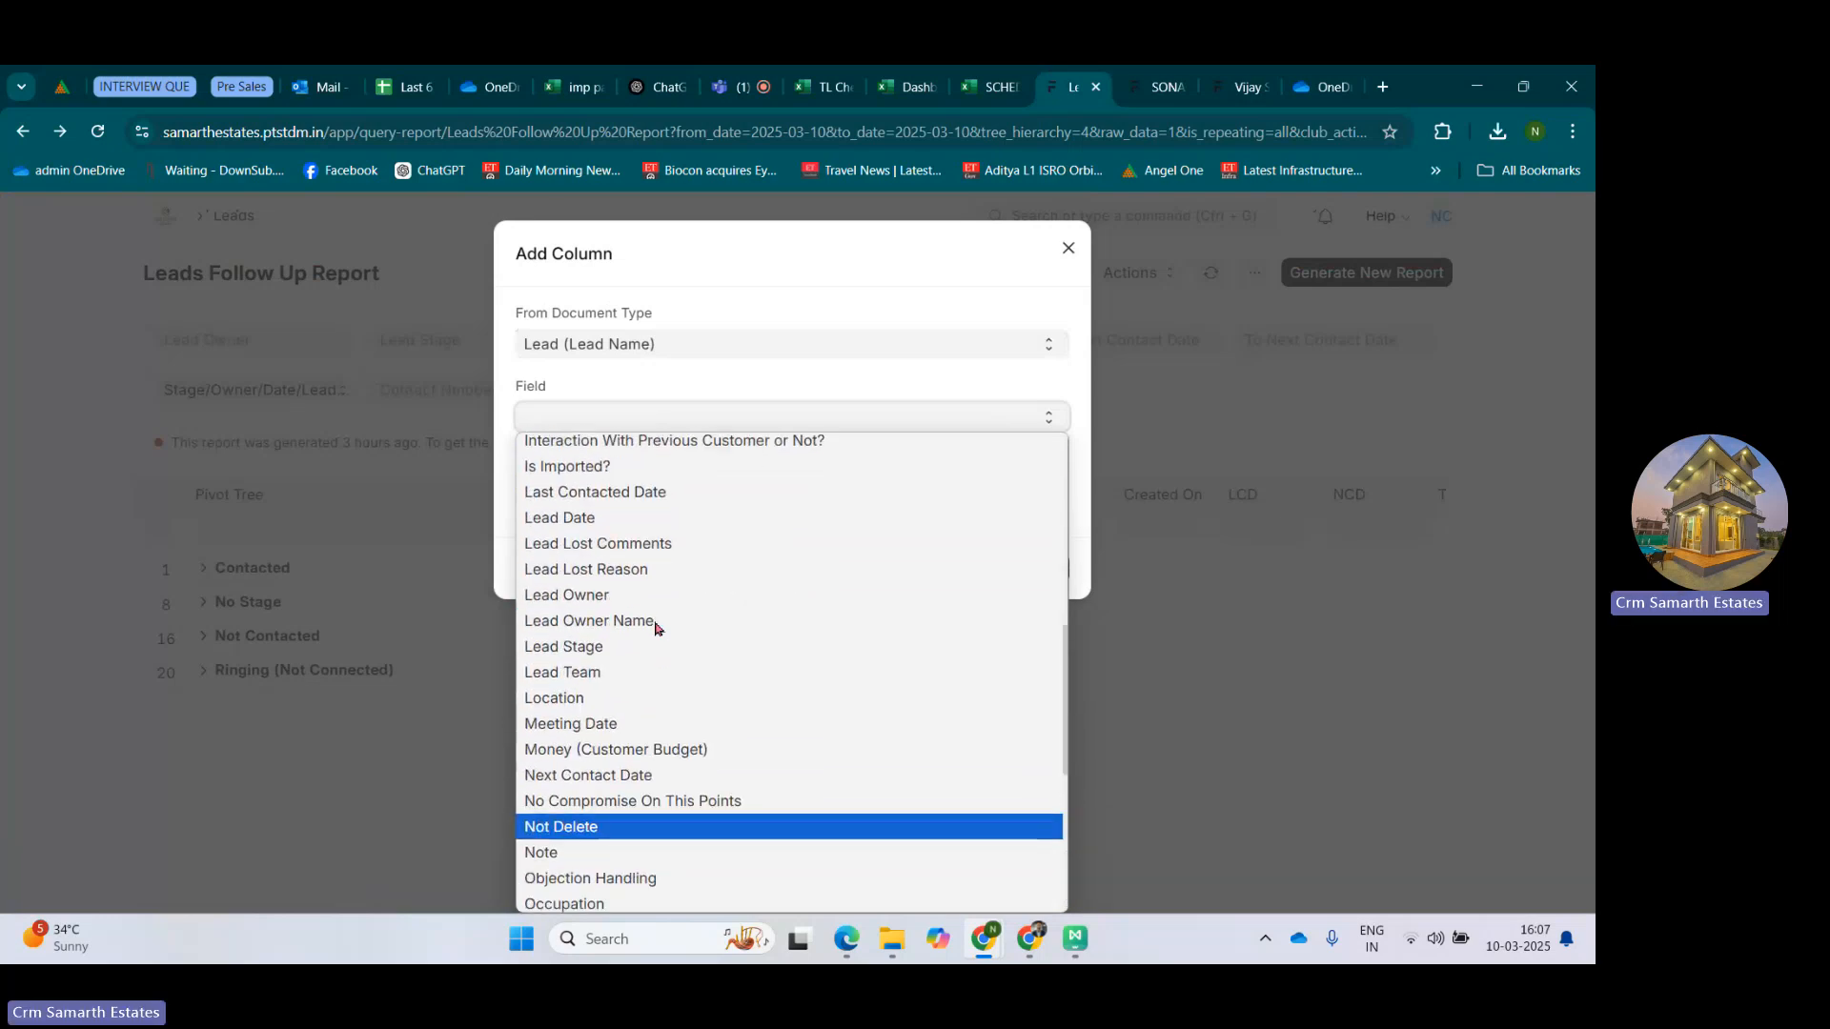
click(583, 696)
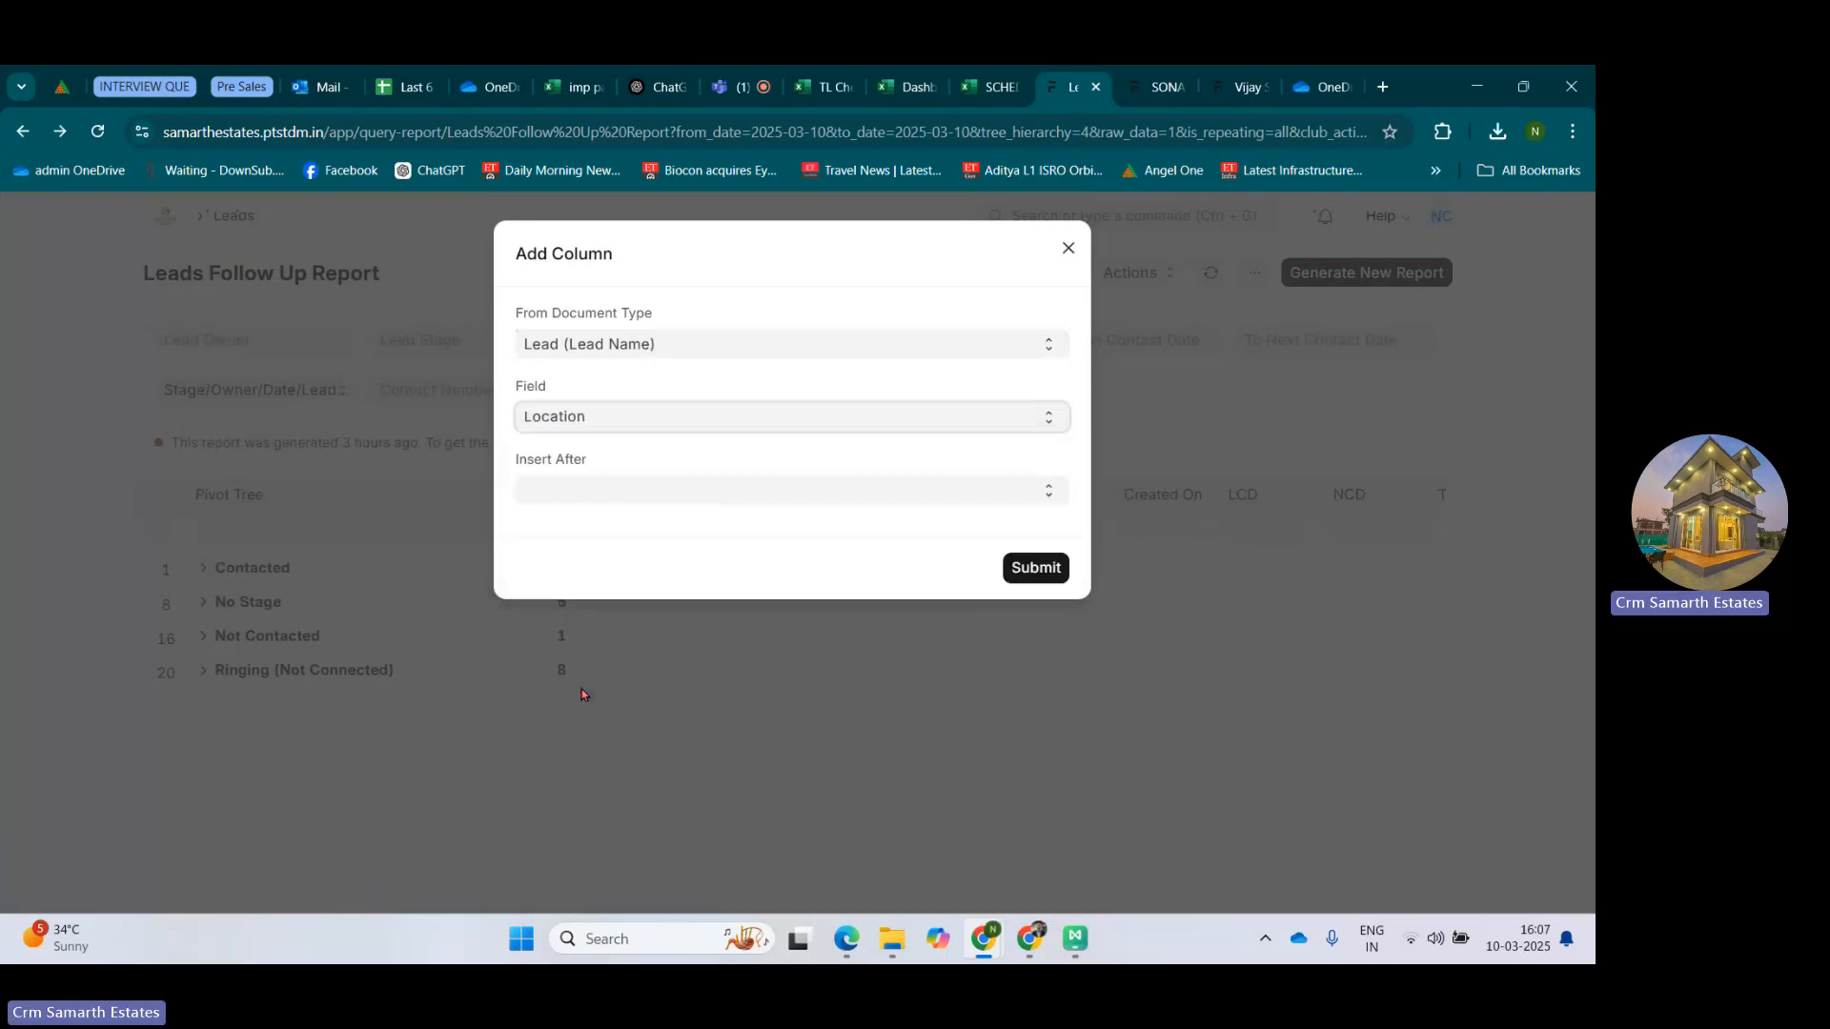
click(684, 505)
click(591, 597)
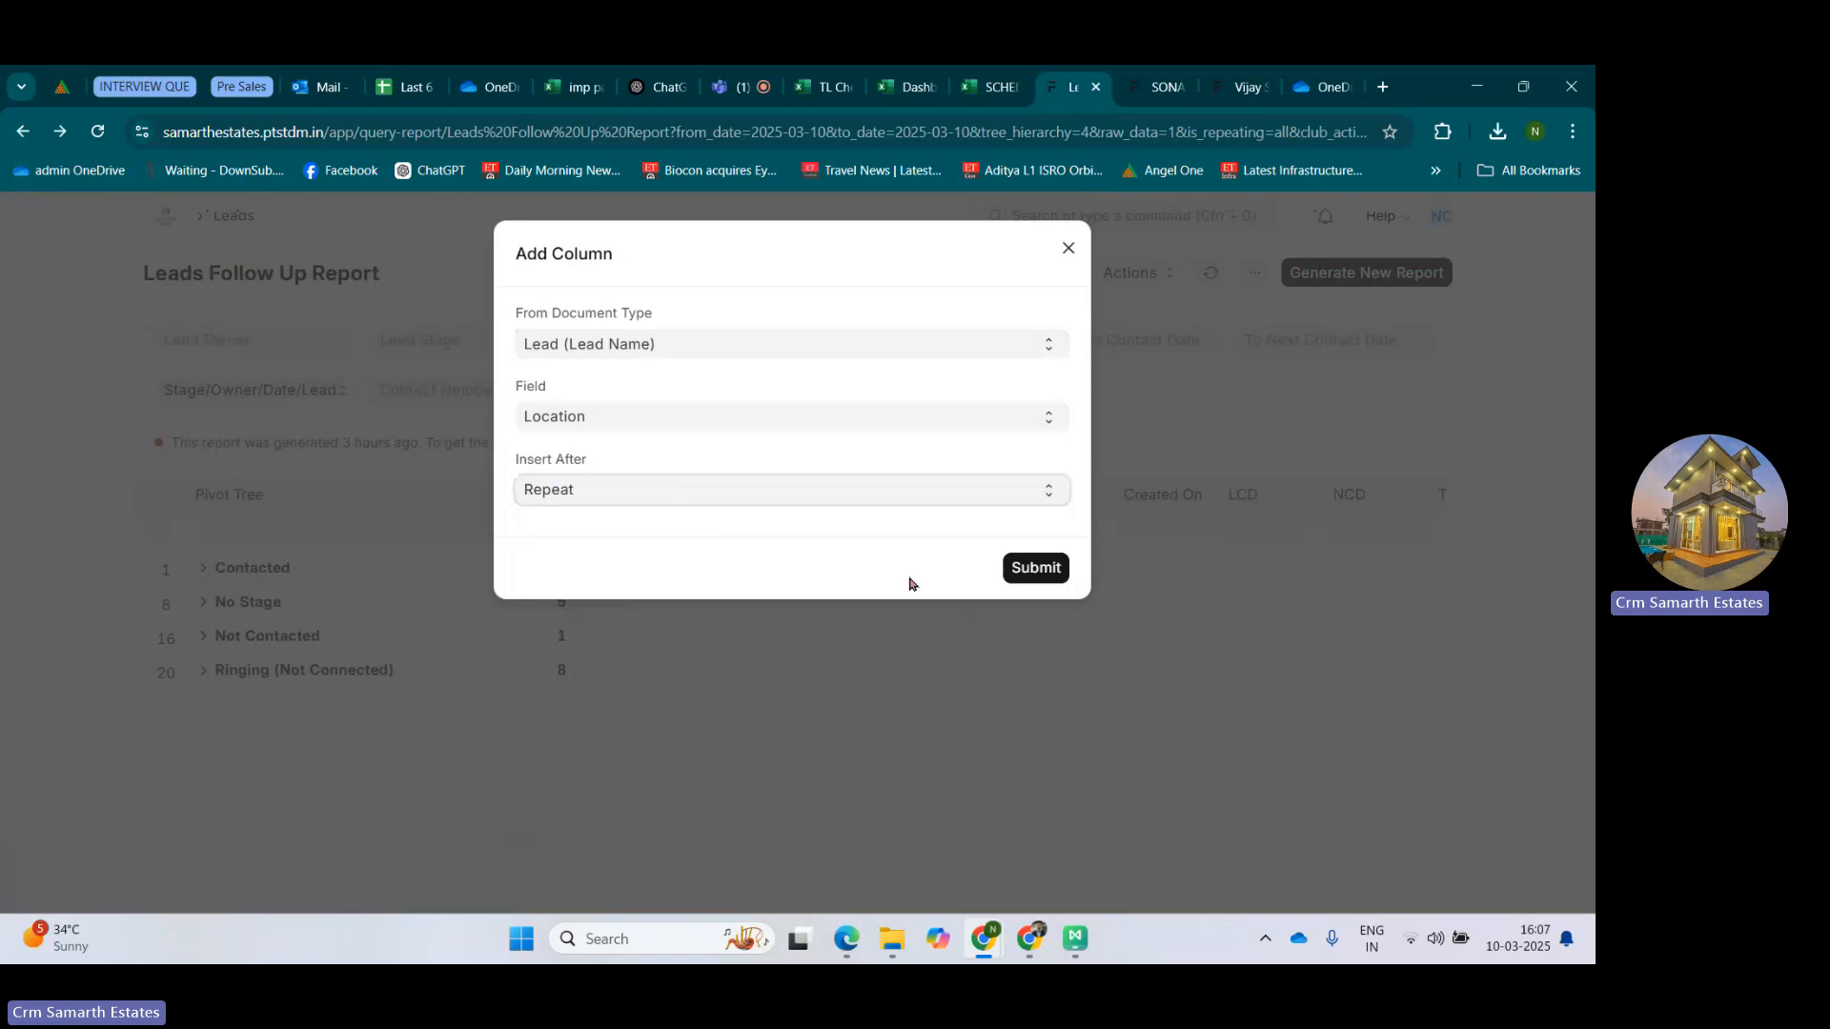
click(1034, 568)
Expand the second Ringing (Not Connected) owner's 10-Mar-25 leads and review their Location column.
click(200, 671)
scroll(198, 673, down, 2)
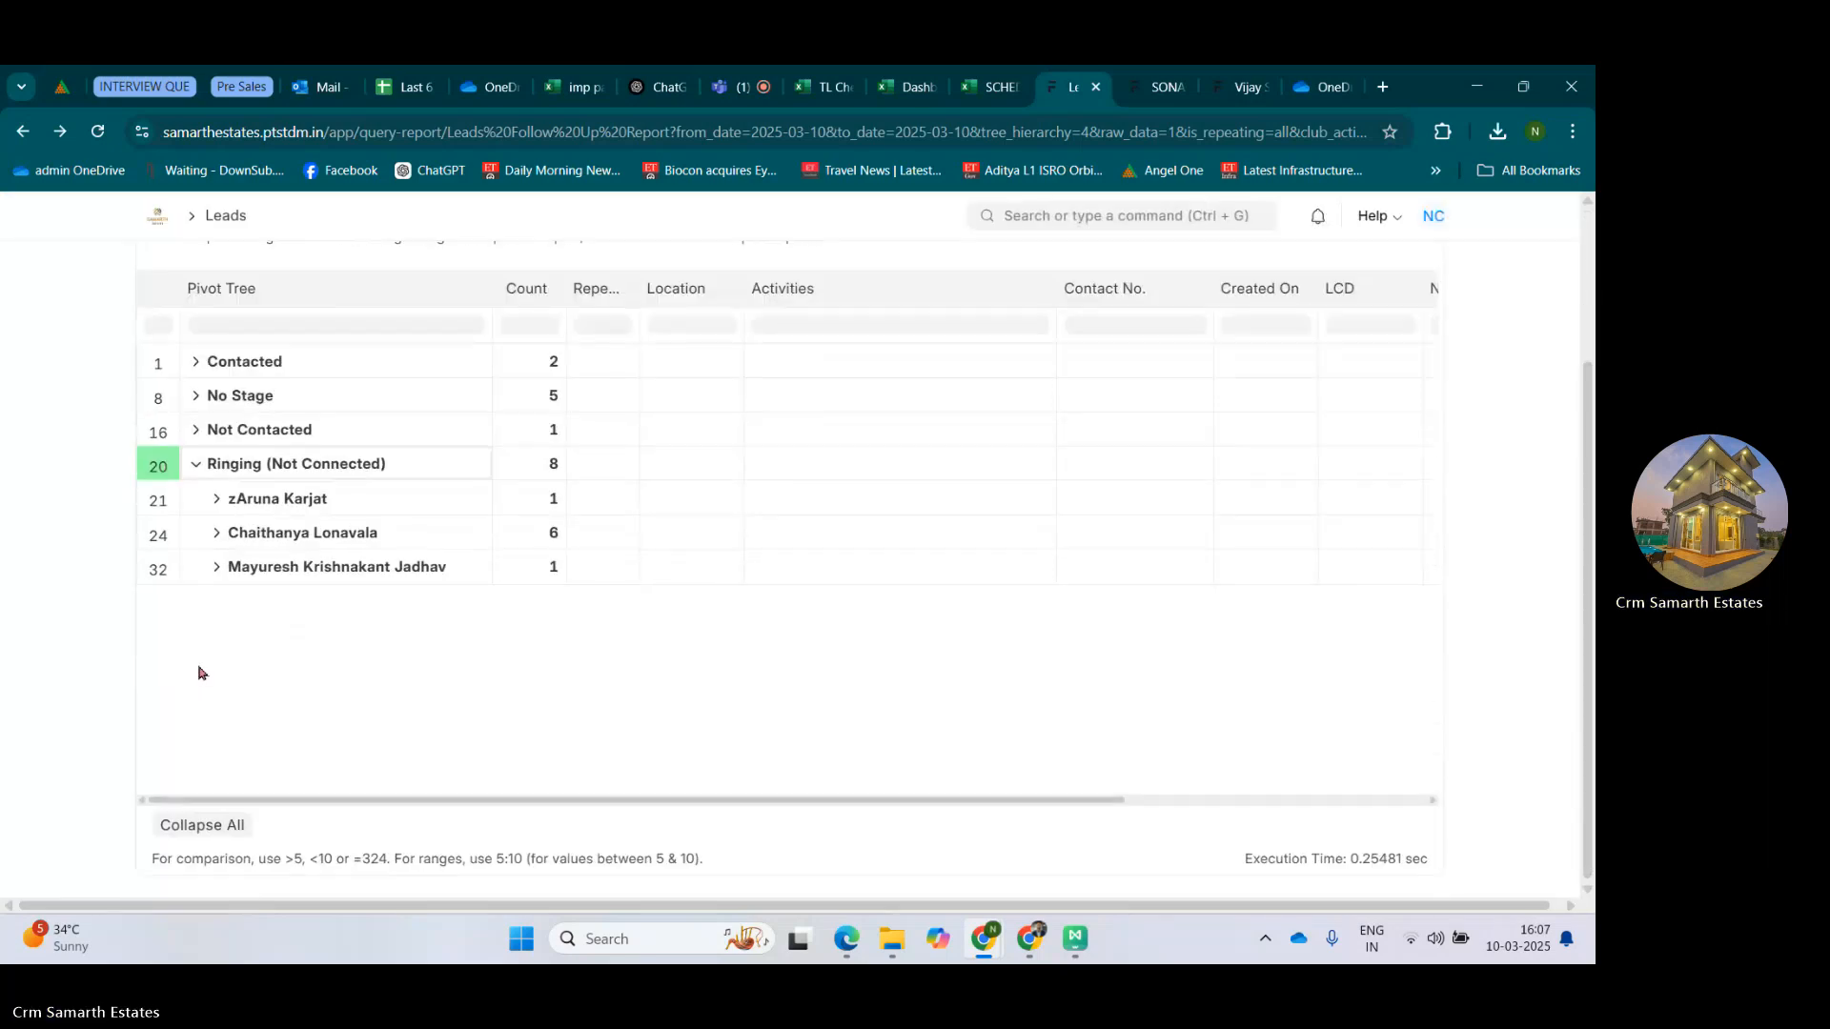
click(216, 533)
click(238, 570)
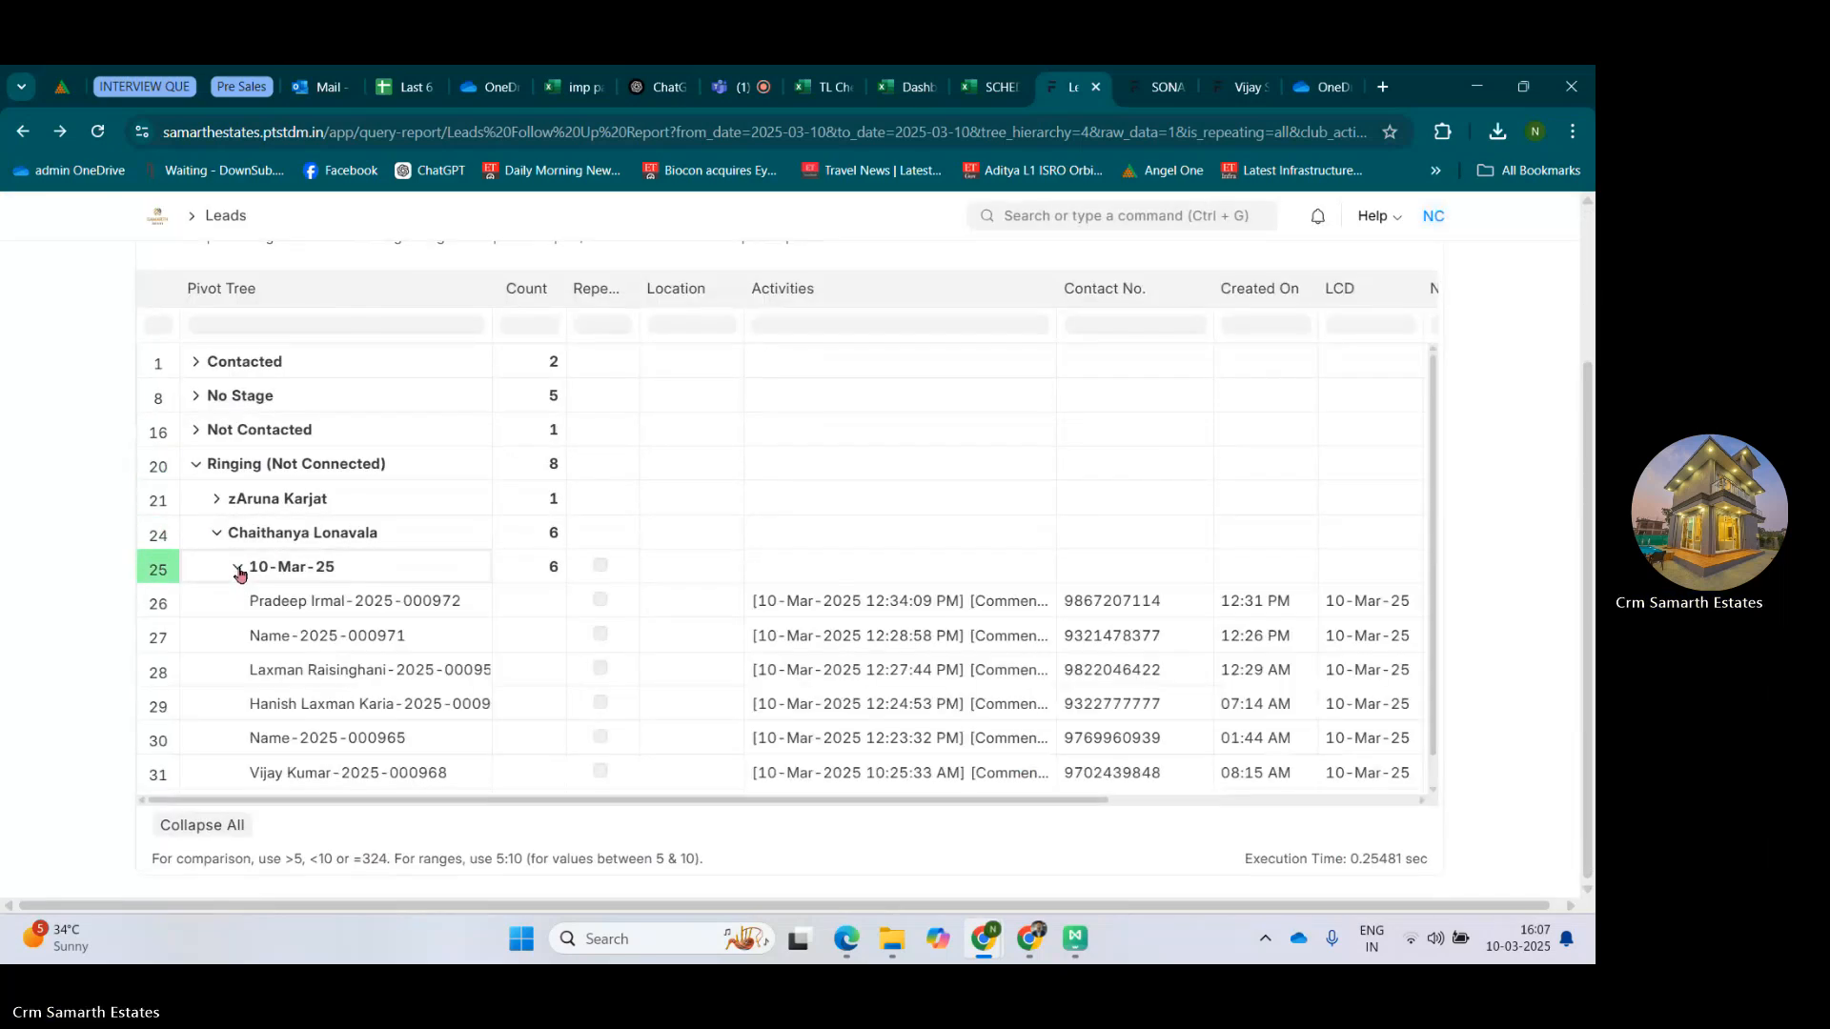
scroll(244, 572, down, 1)
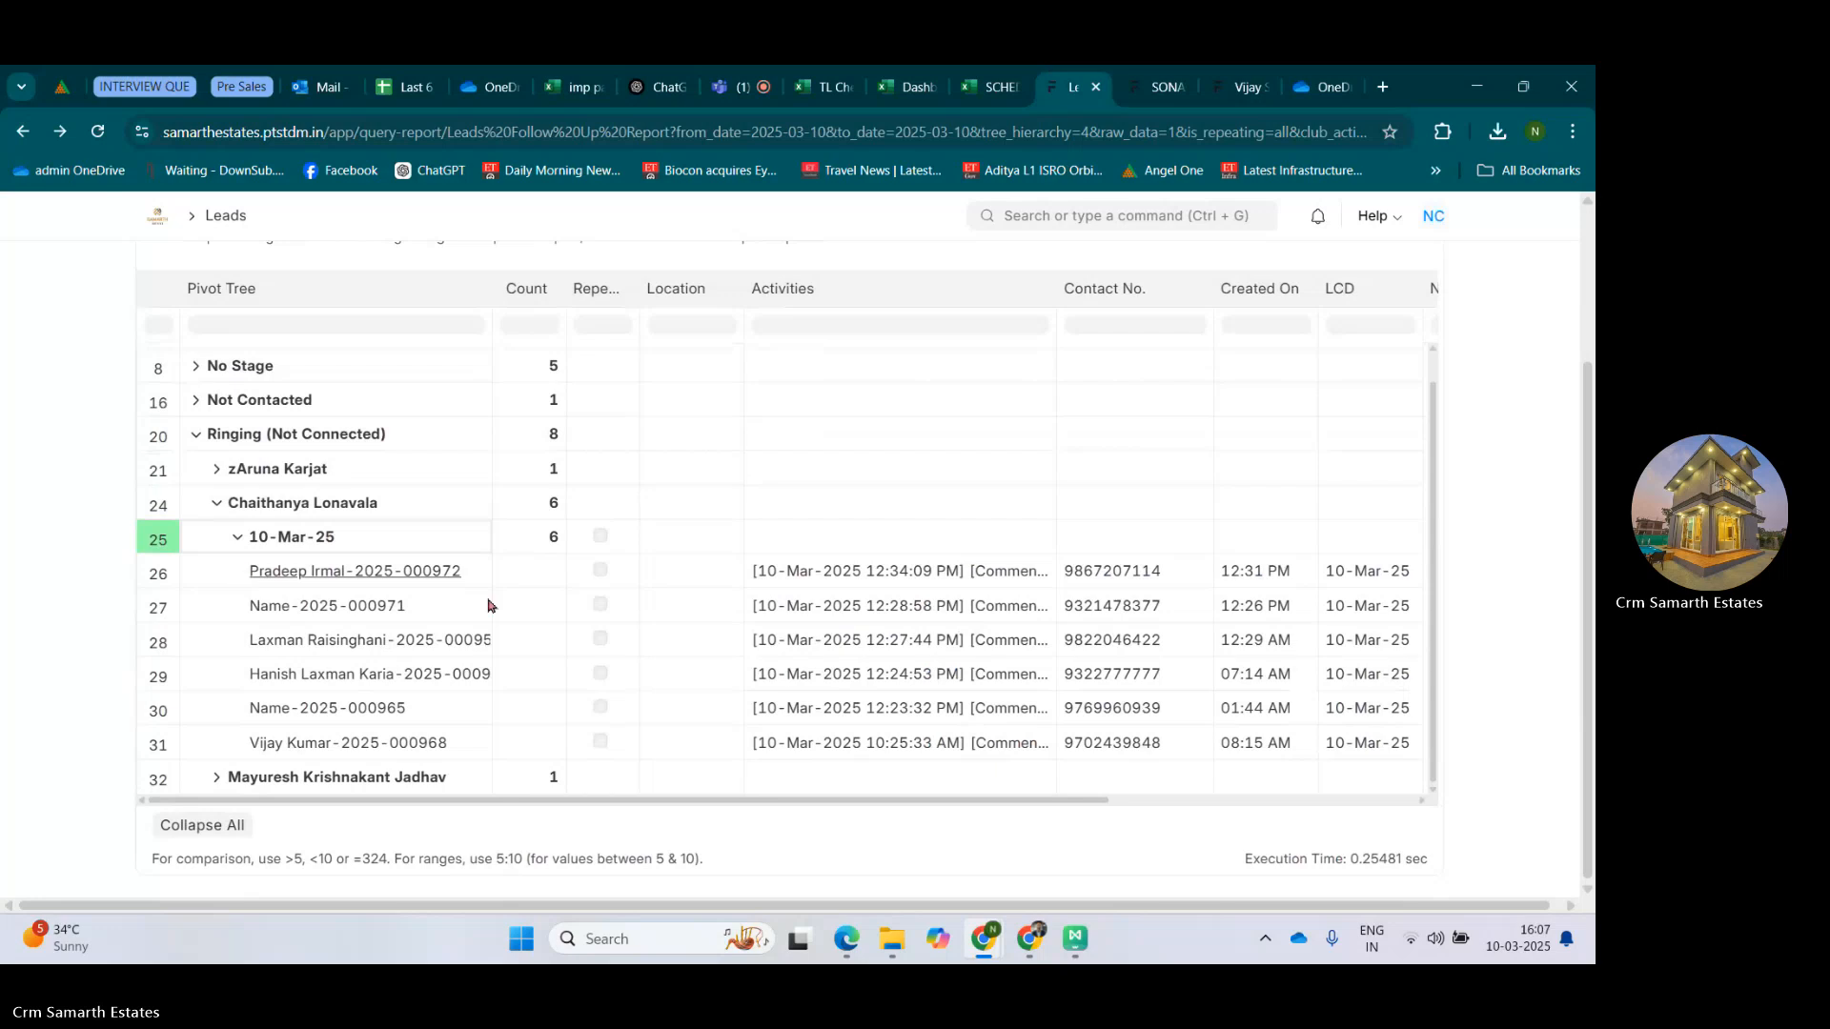
Add the City field from the Lead (Lead Name) document type to the report as a column after Location.
scroll(583, 613, up, 4)
click(1246, 272)
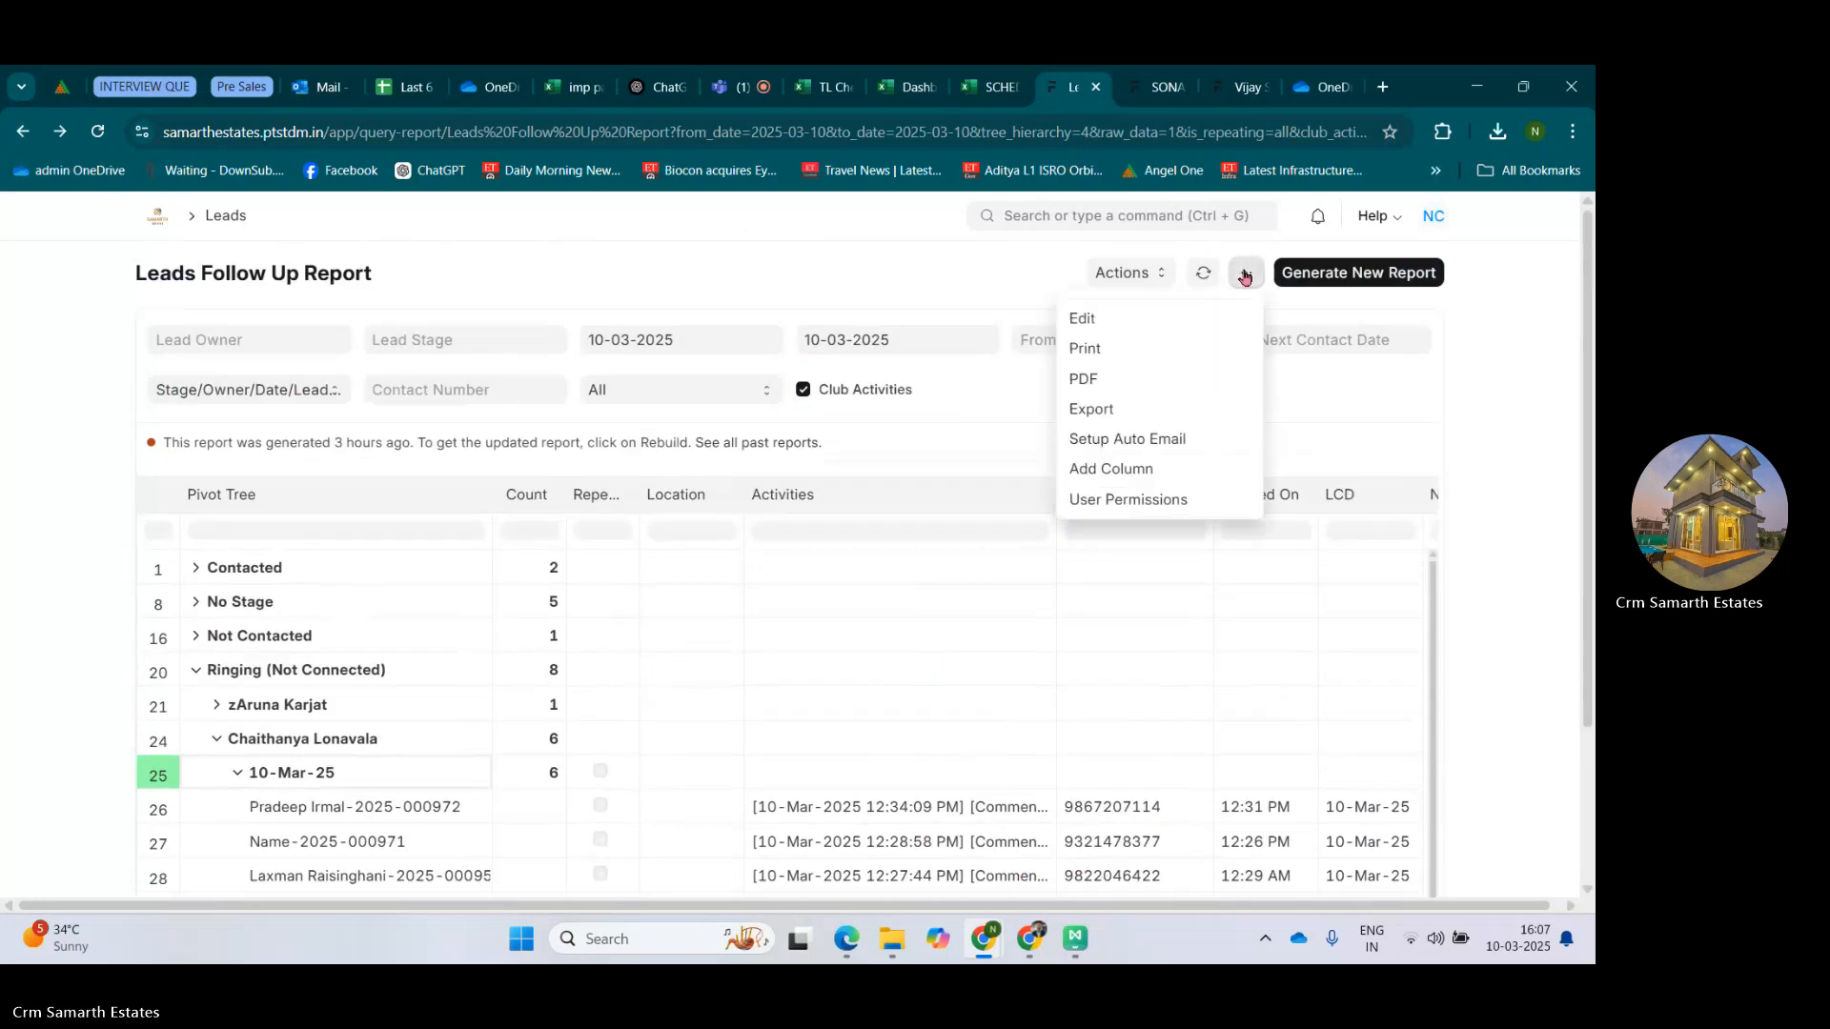
click(1134, 469)
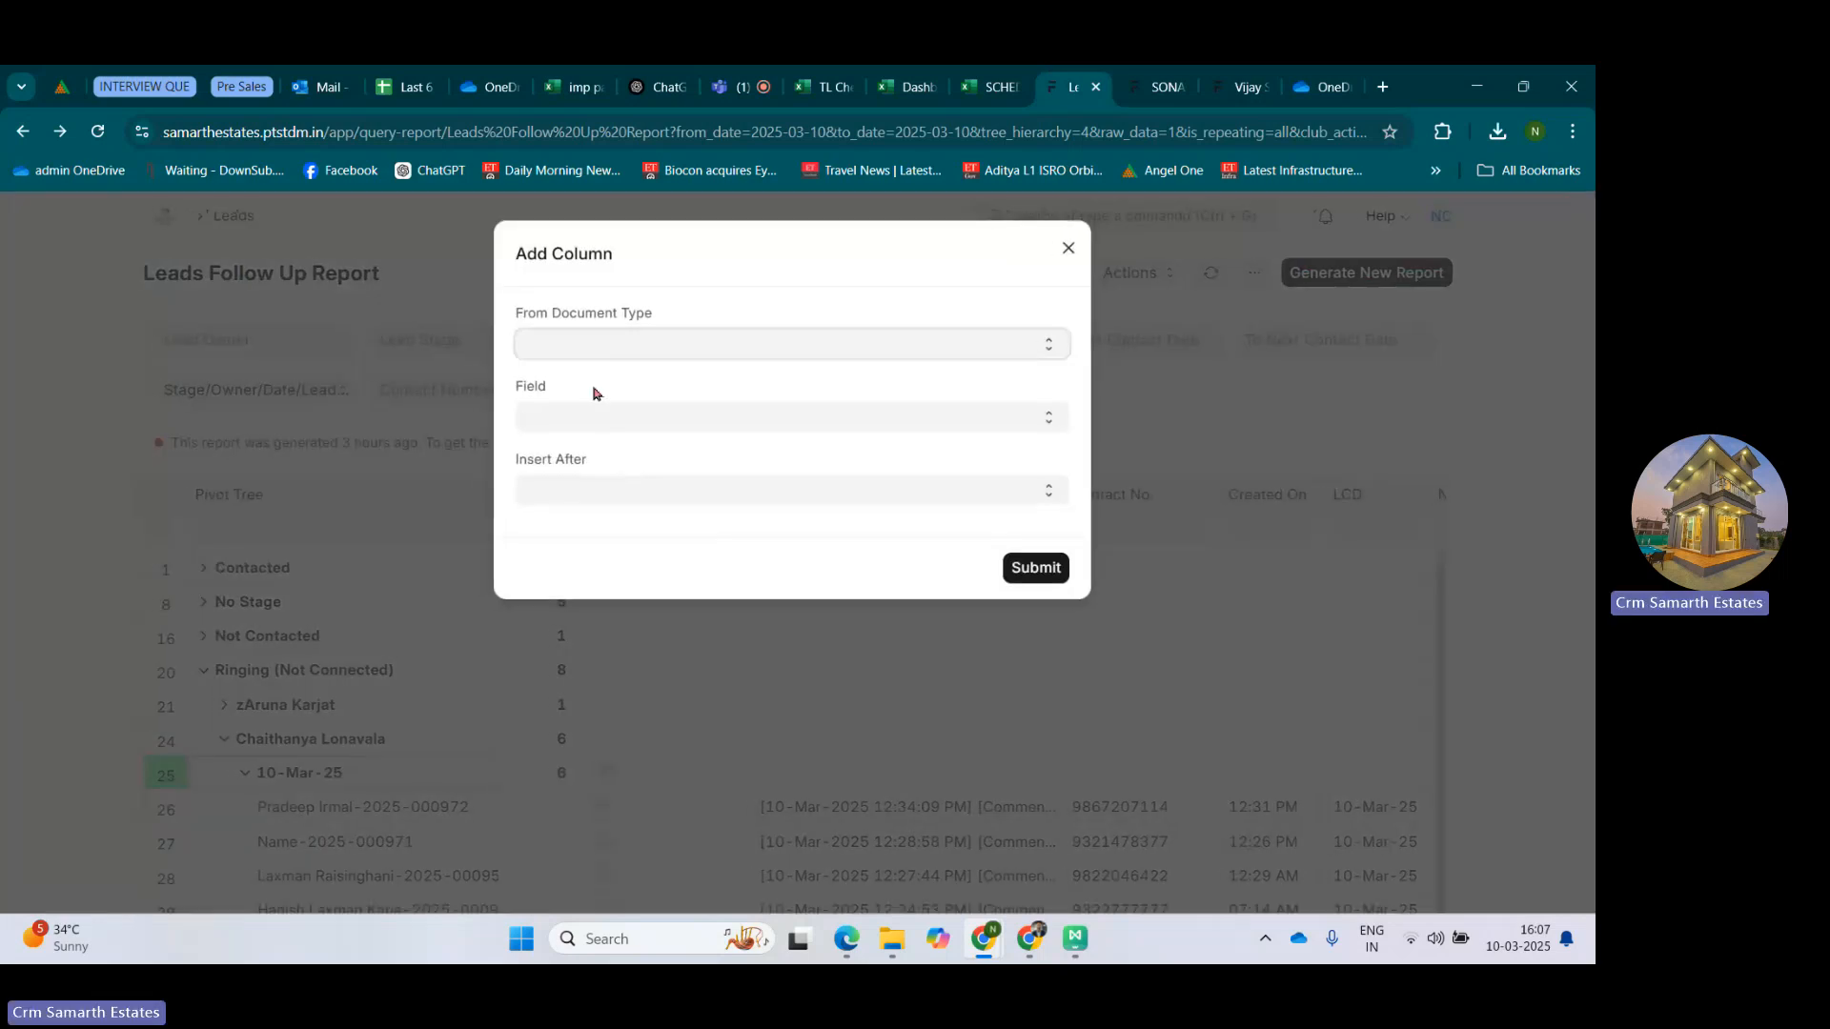
click(586, 348)
click(583, 379)
click(584, 417)
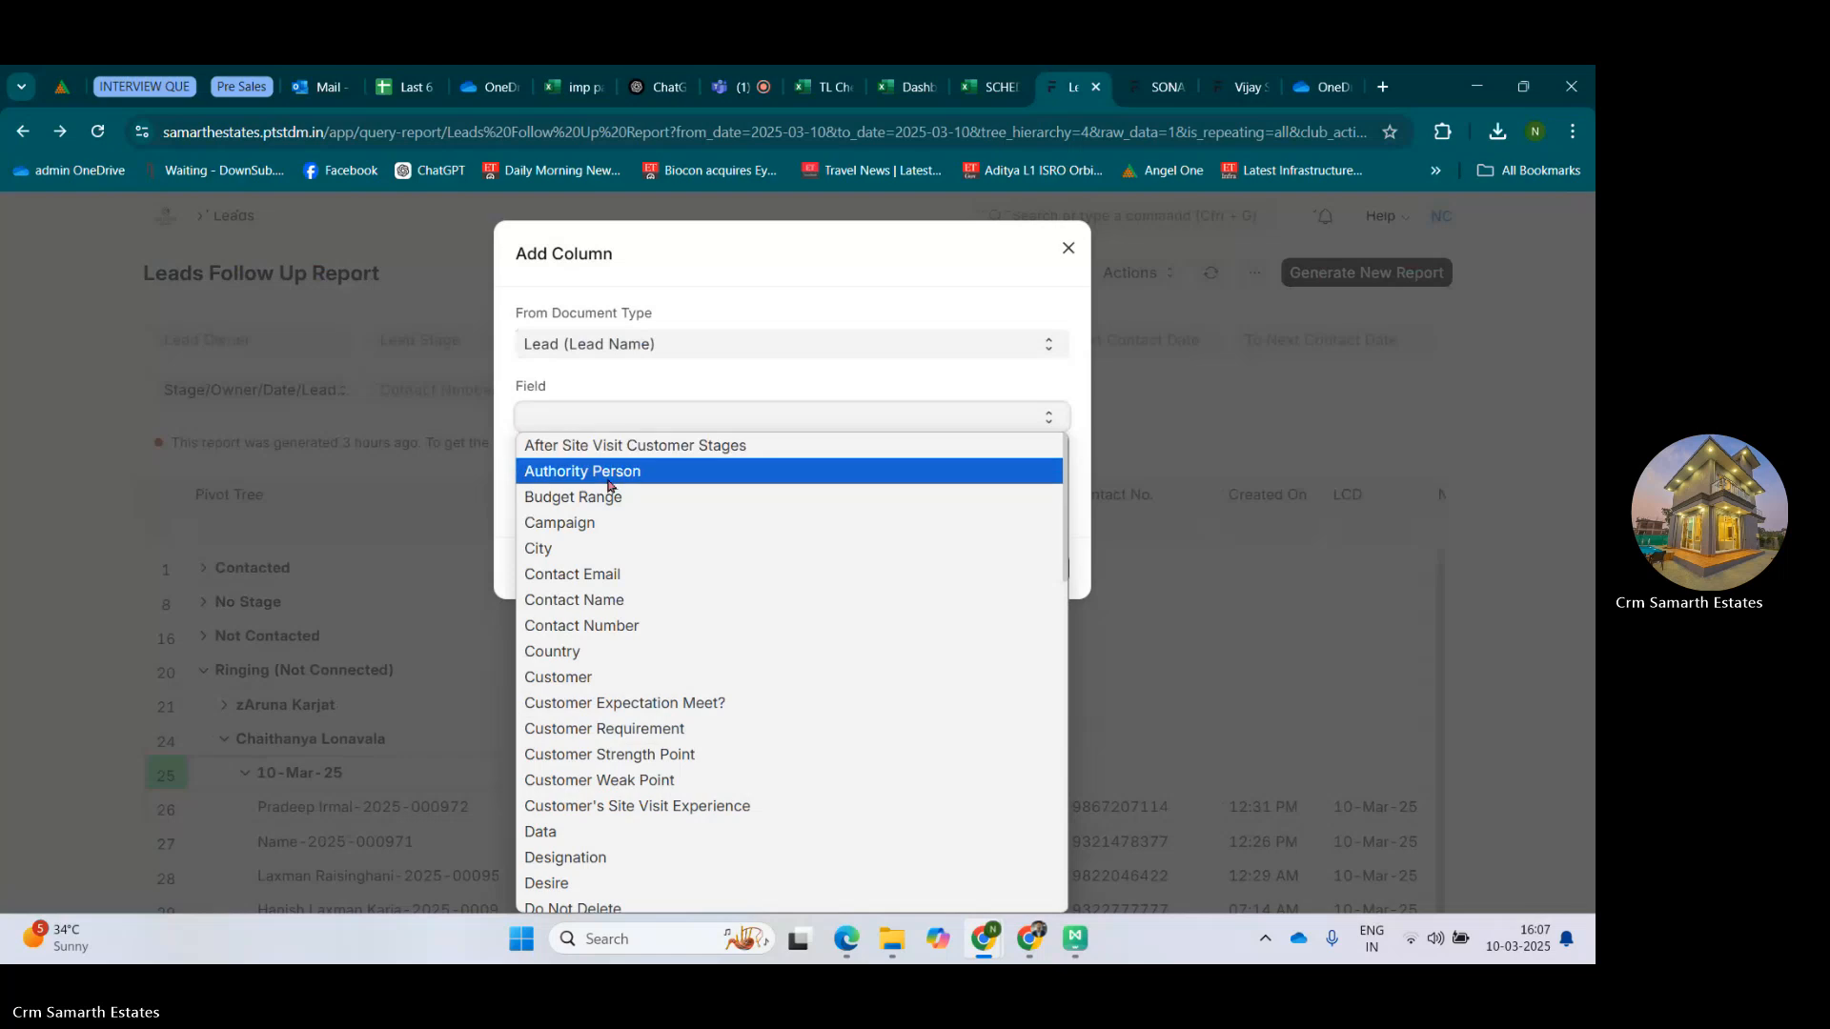
click(558, 549)
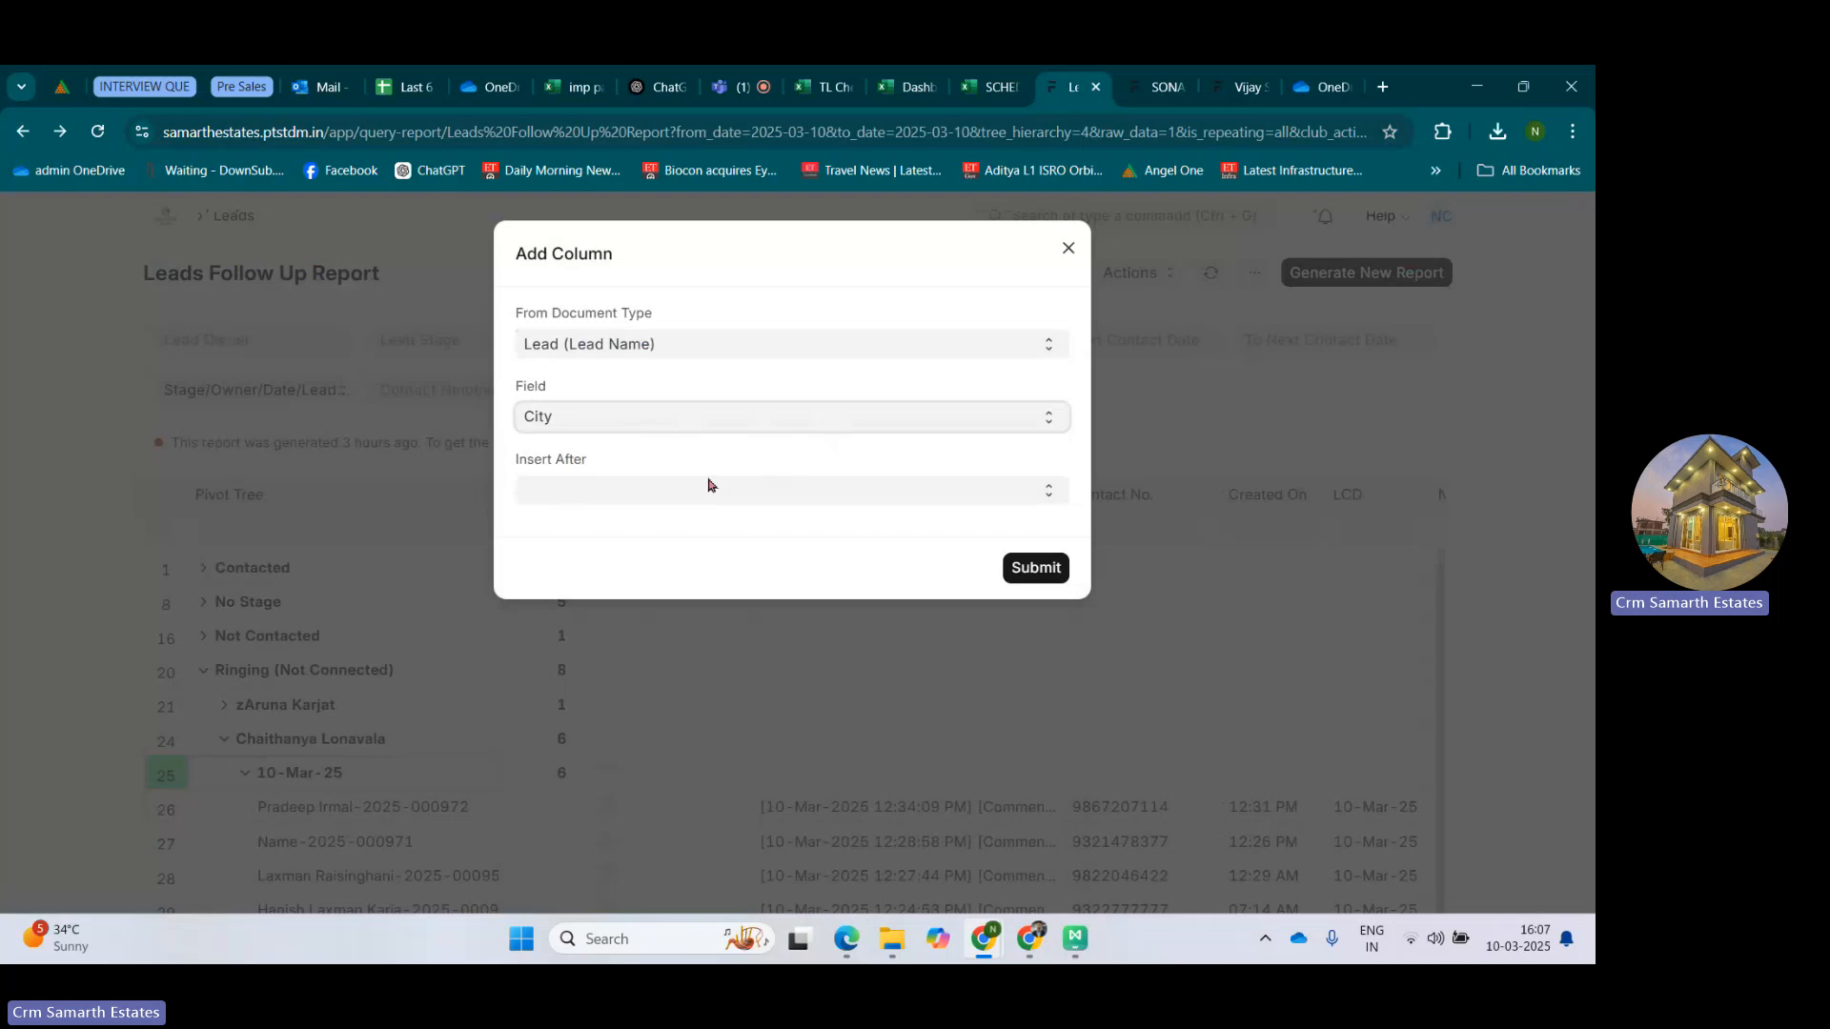
click(658, 493)
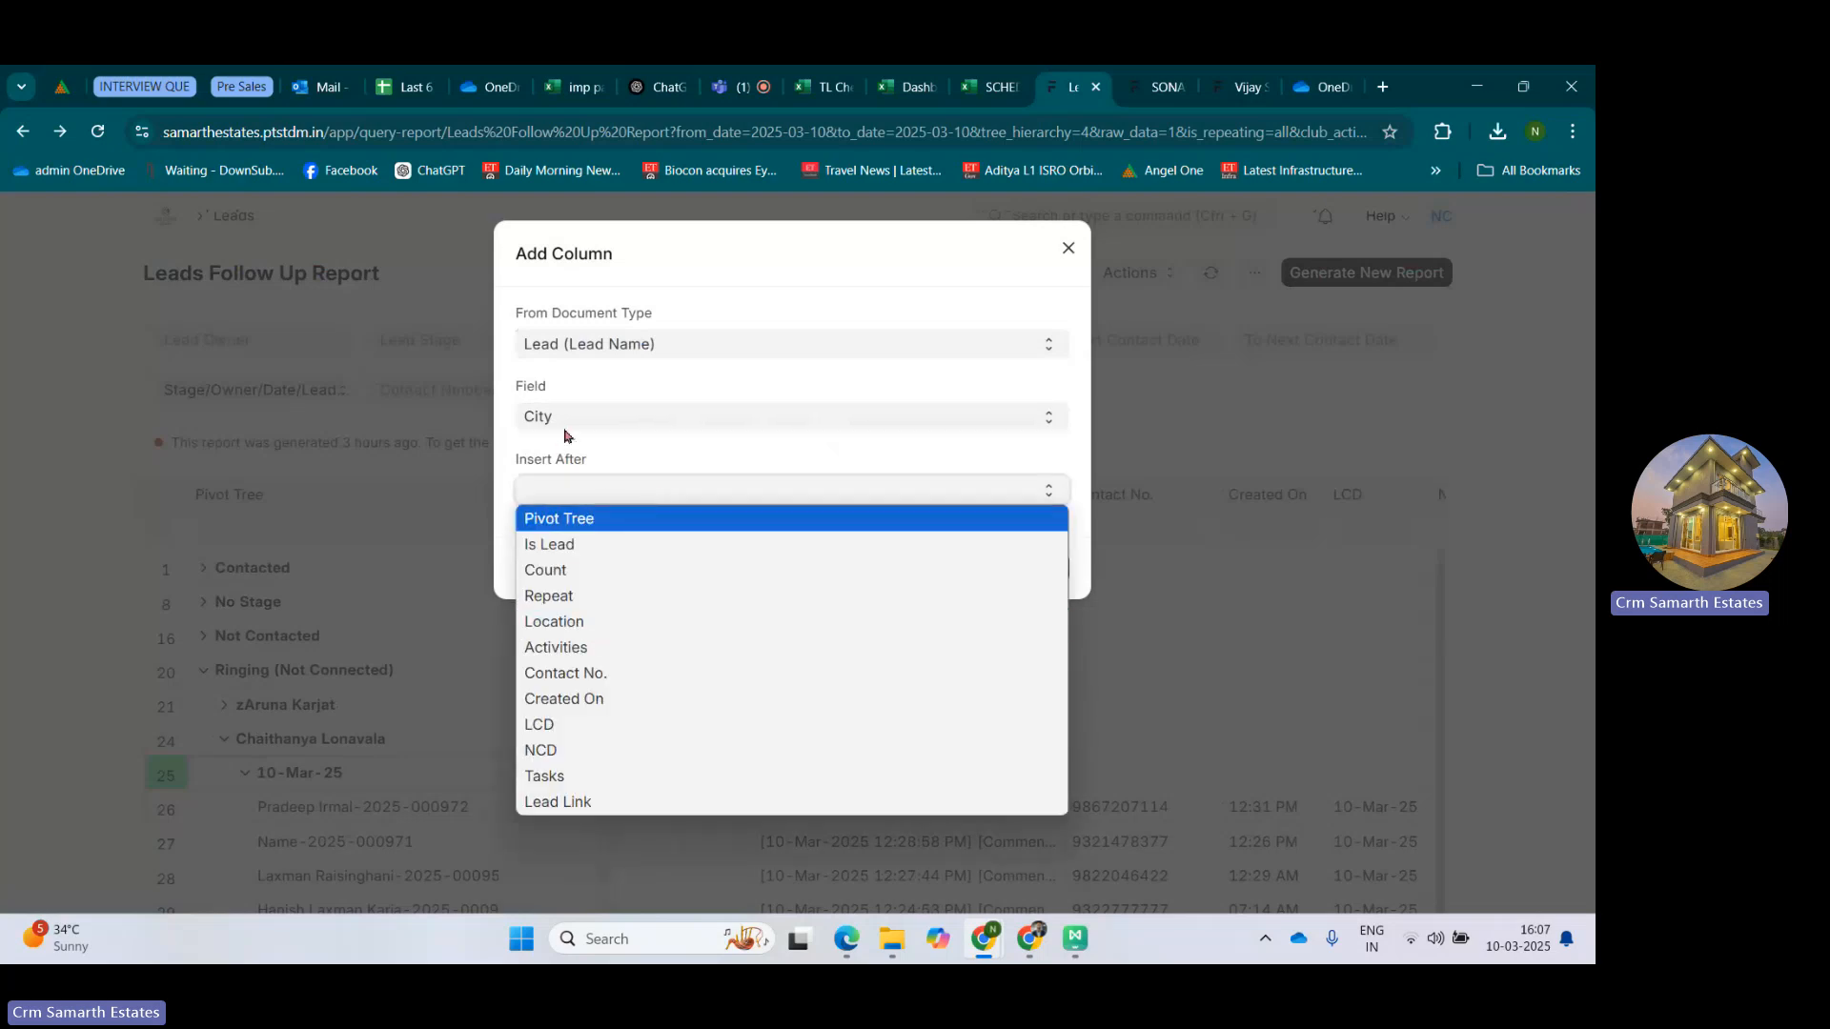
click(571, 622)
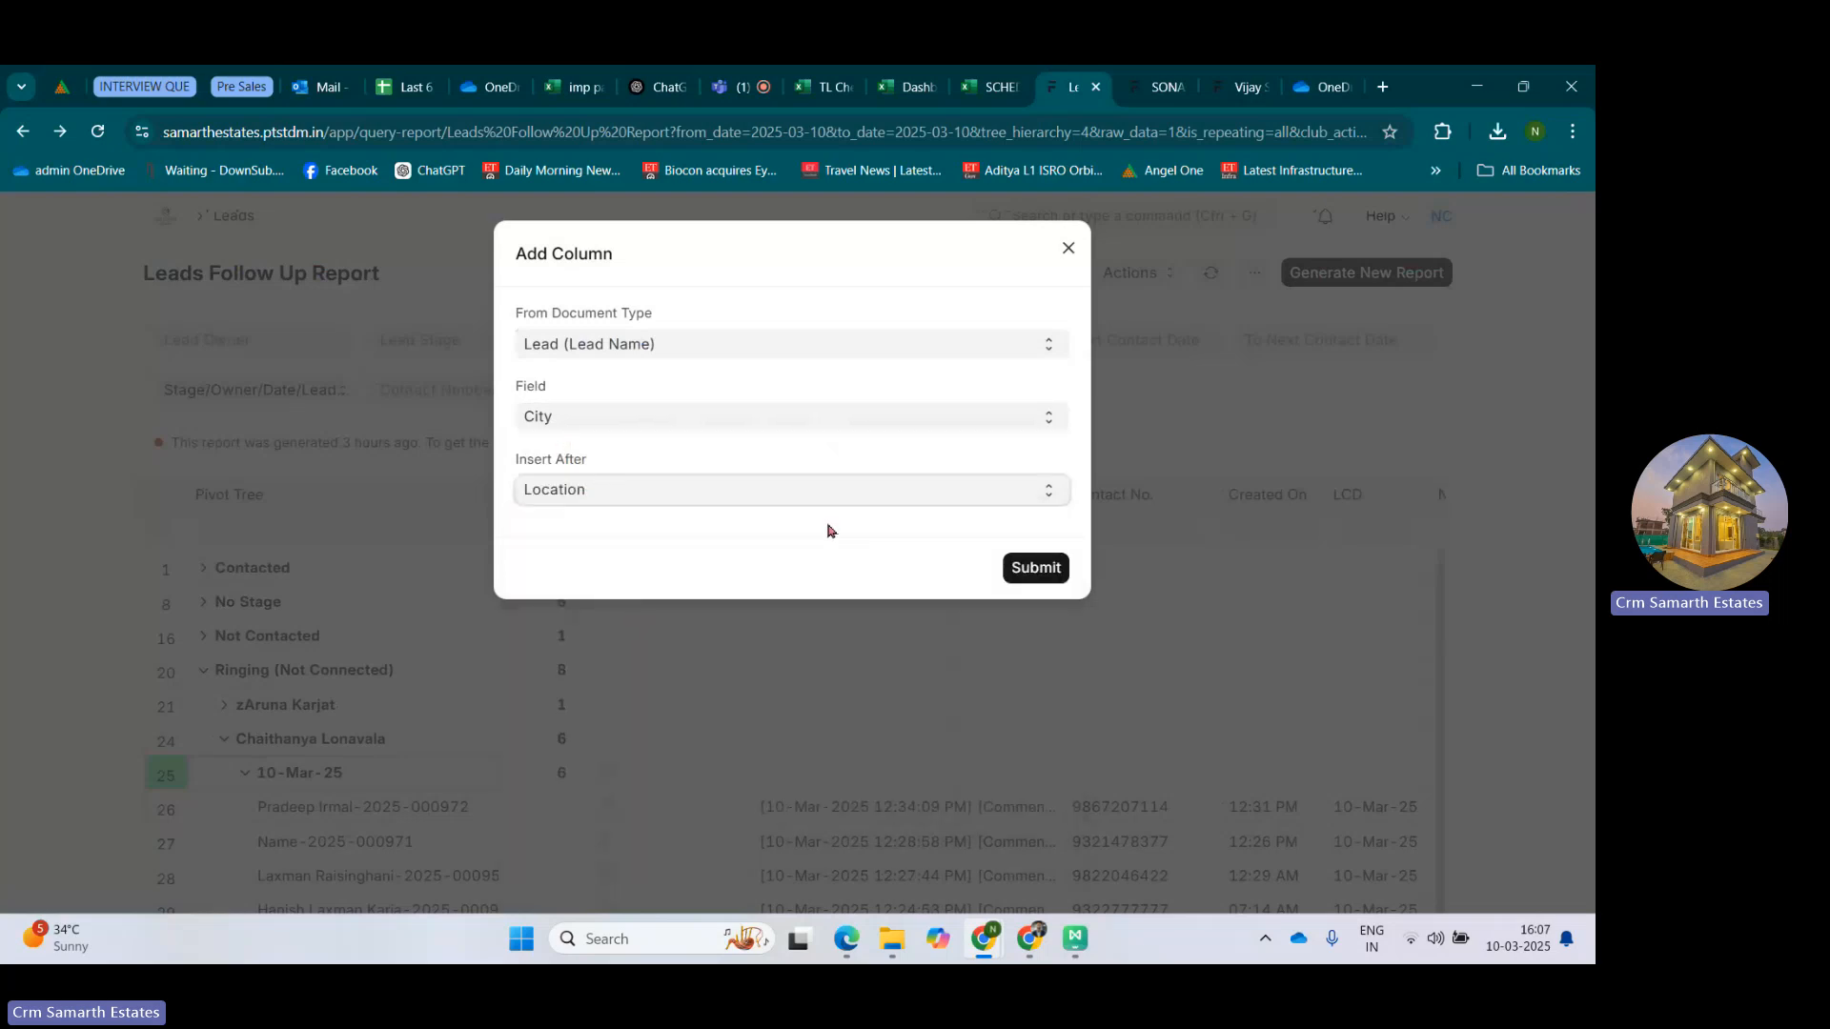
click(1034, 570)
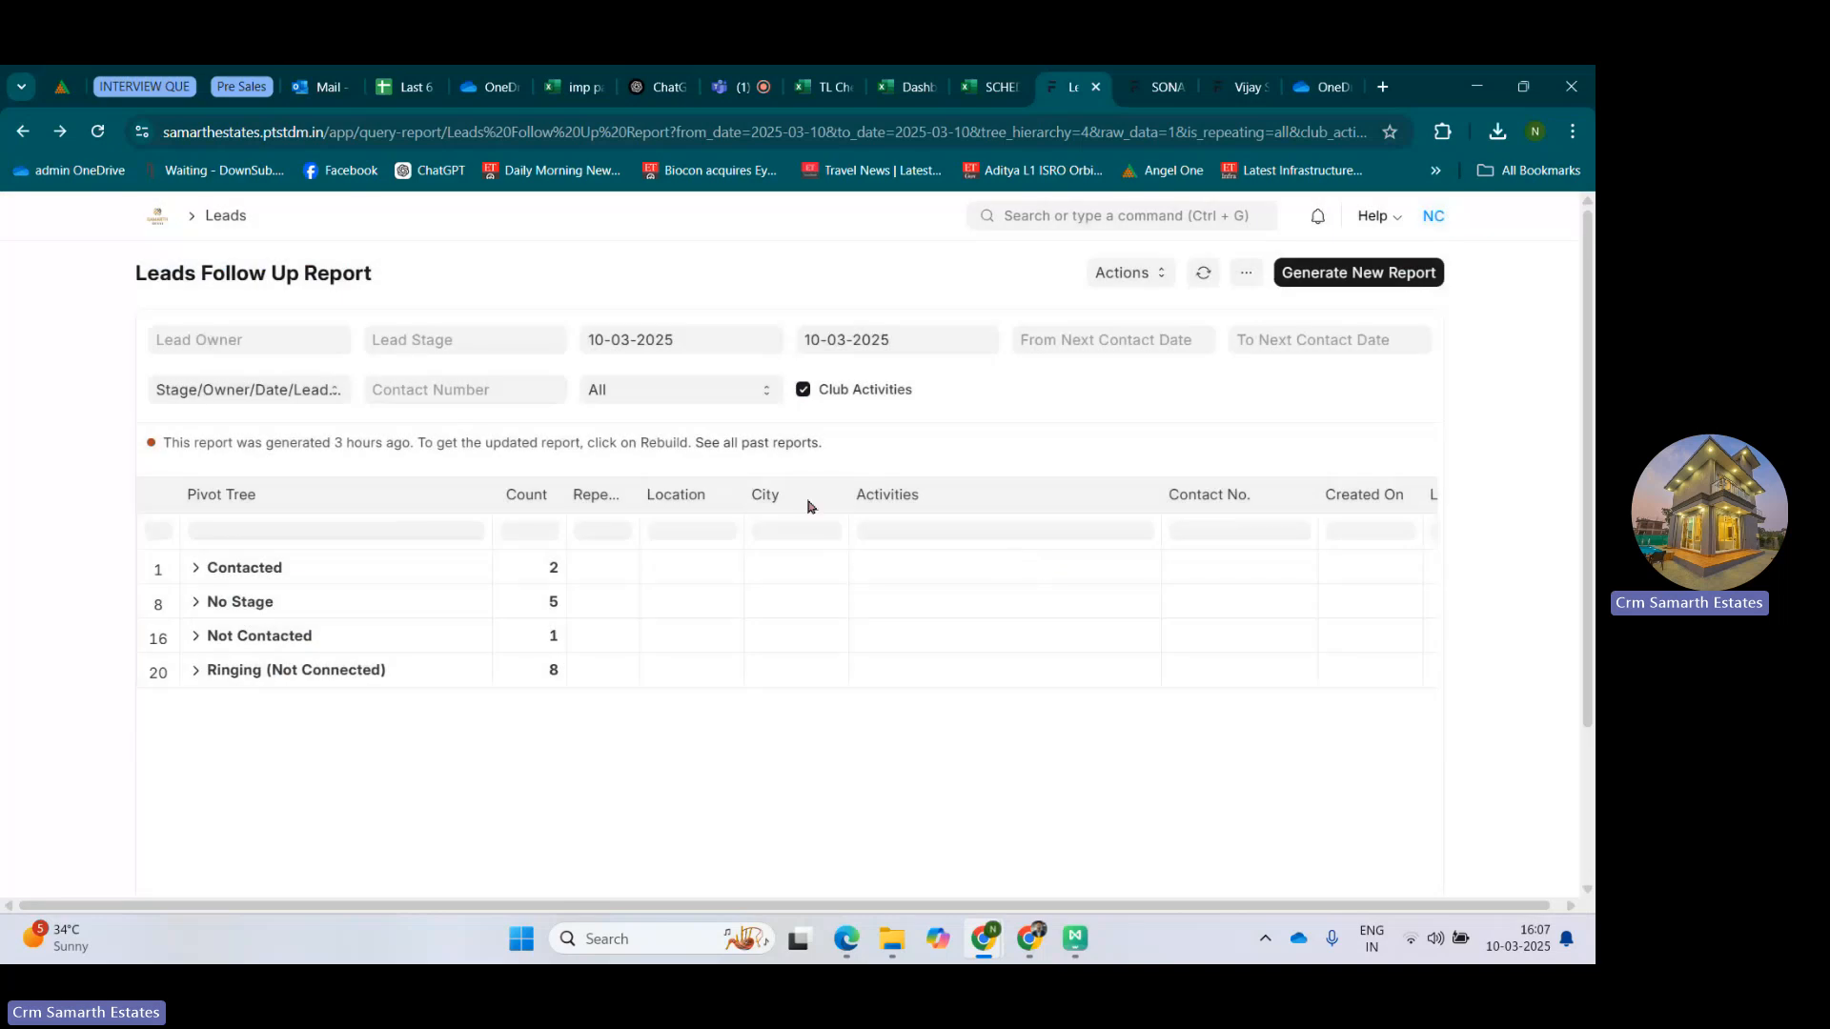
Expand the second Ringing (Not Connected) owner's 10-Mar-25 leads and review their City column.
click(197, 671)
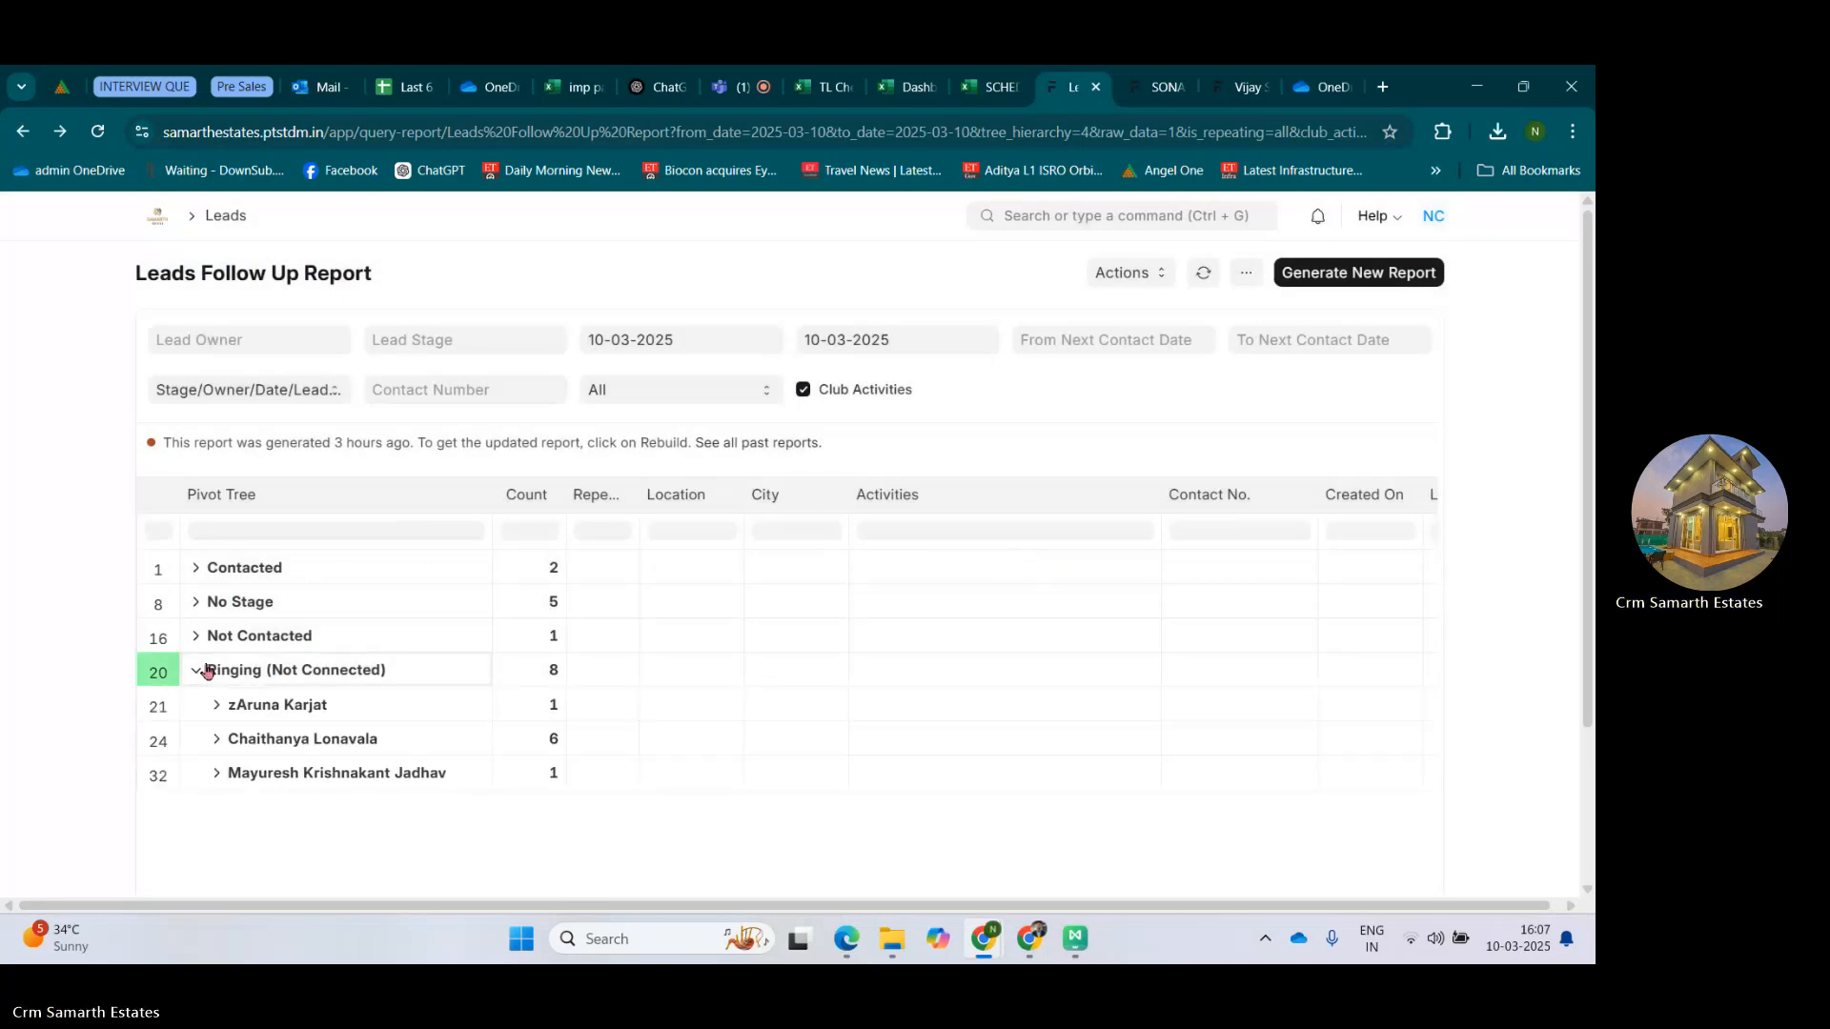
scroll(204, 667, down, 3)
click(216, 533)
click(238, 567)
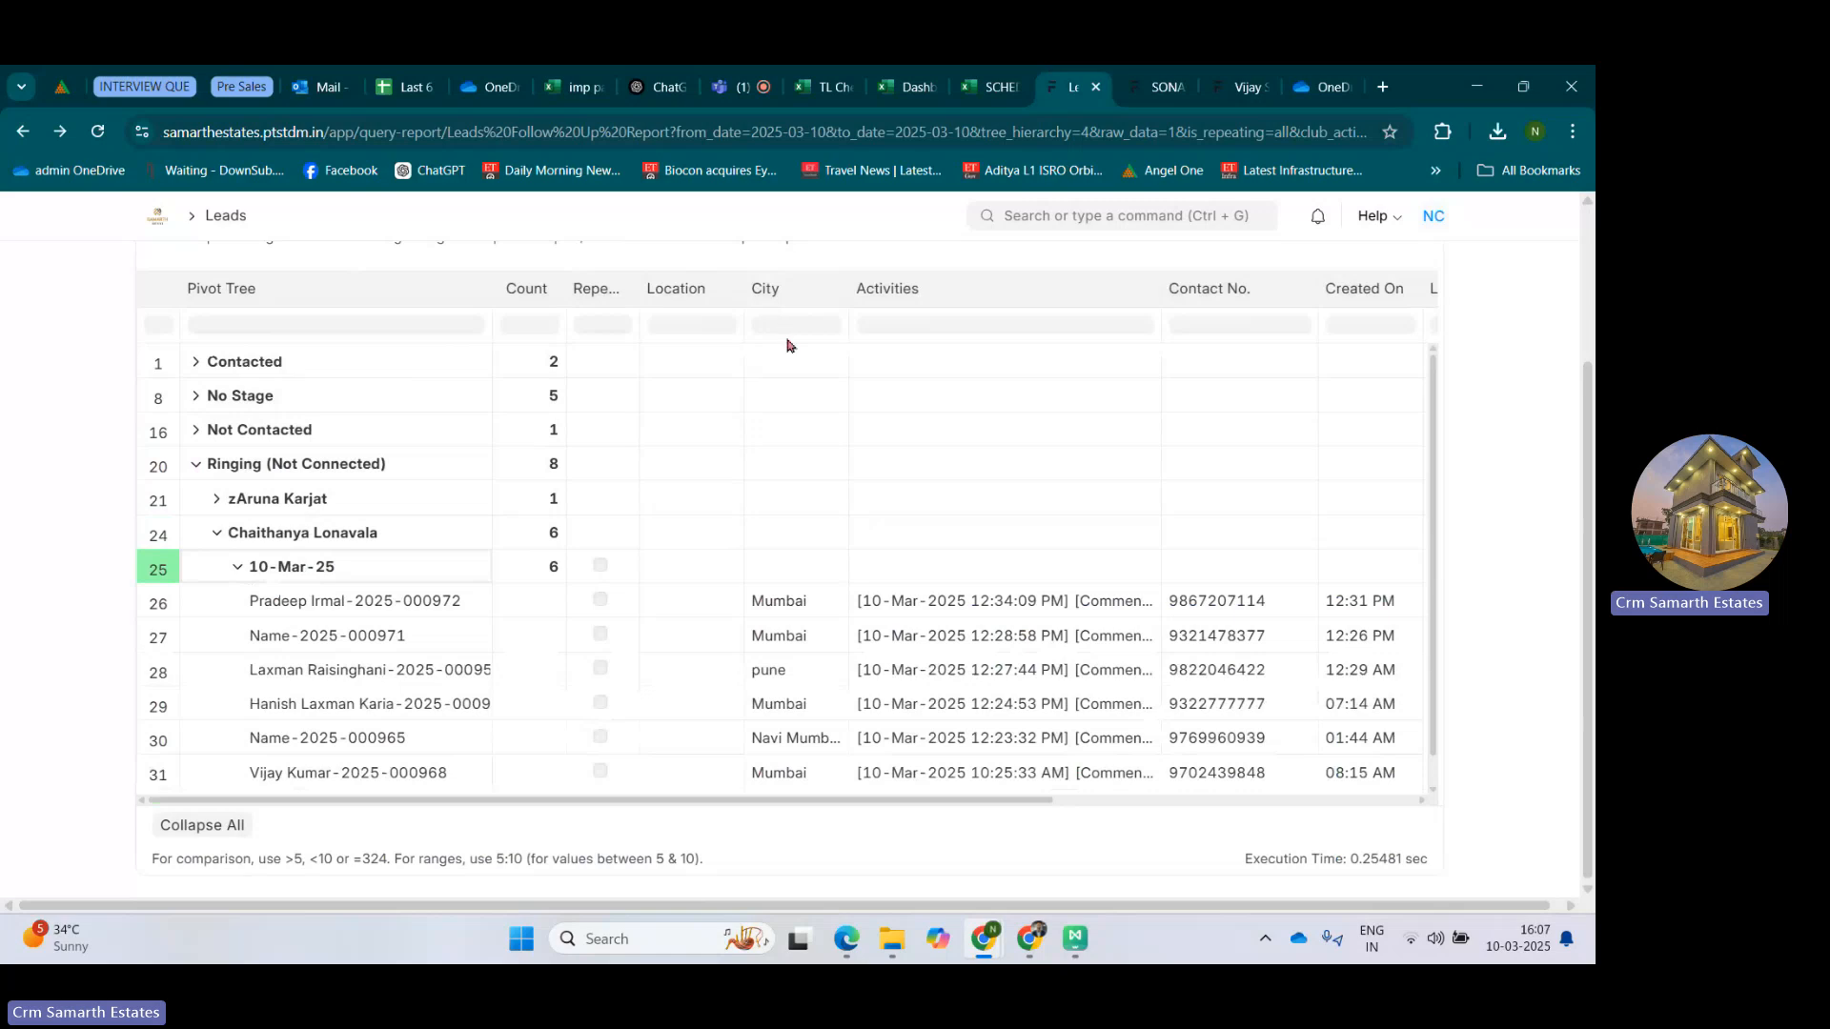
scroll(800, 477, down, 1)
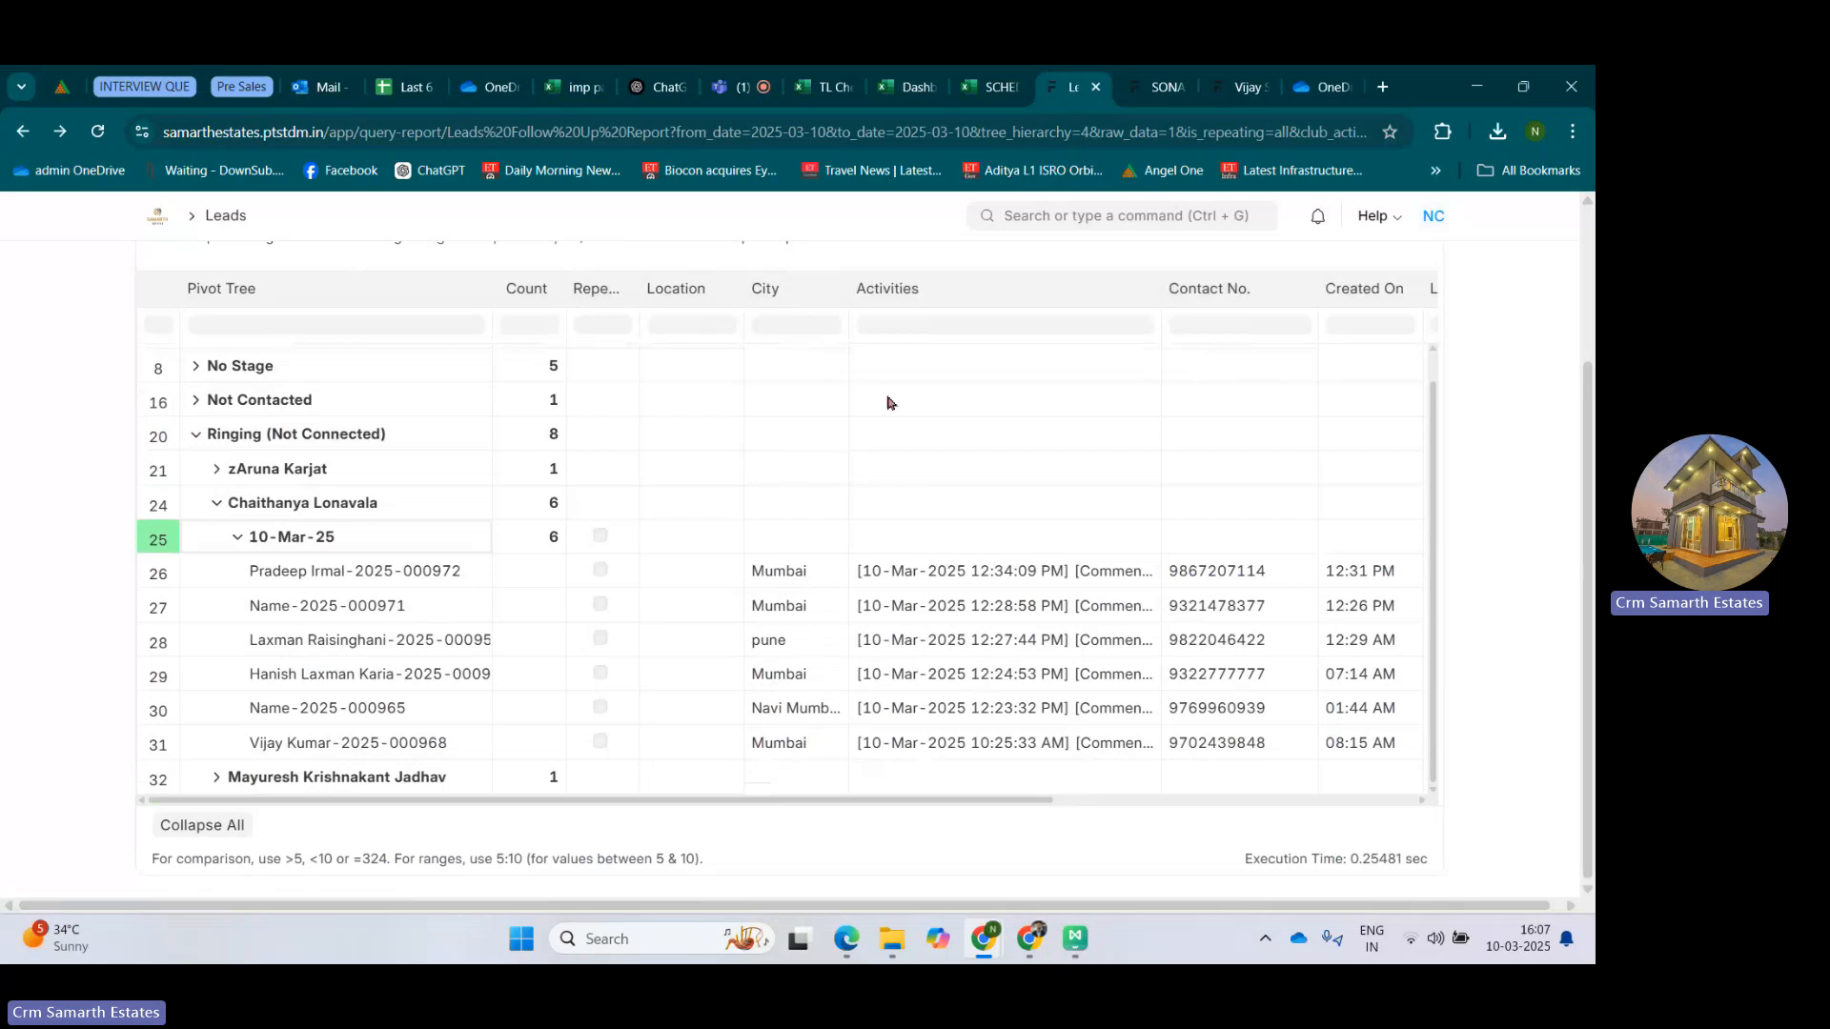
Compare the 28-Feb-25 Mumbai and Pune cells in the SCHEDULE VISIT LIST workbook with the CRM report's City column.
click(982, 78)
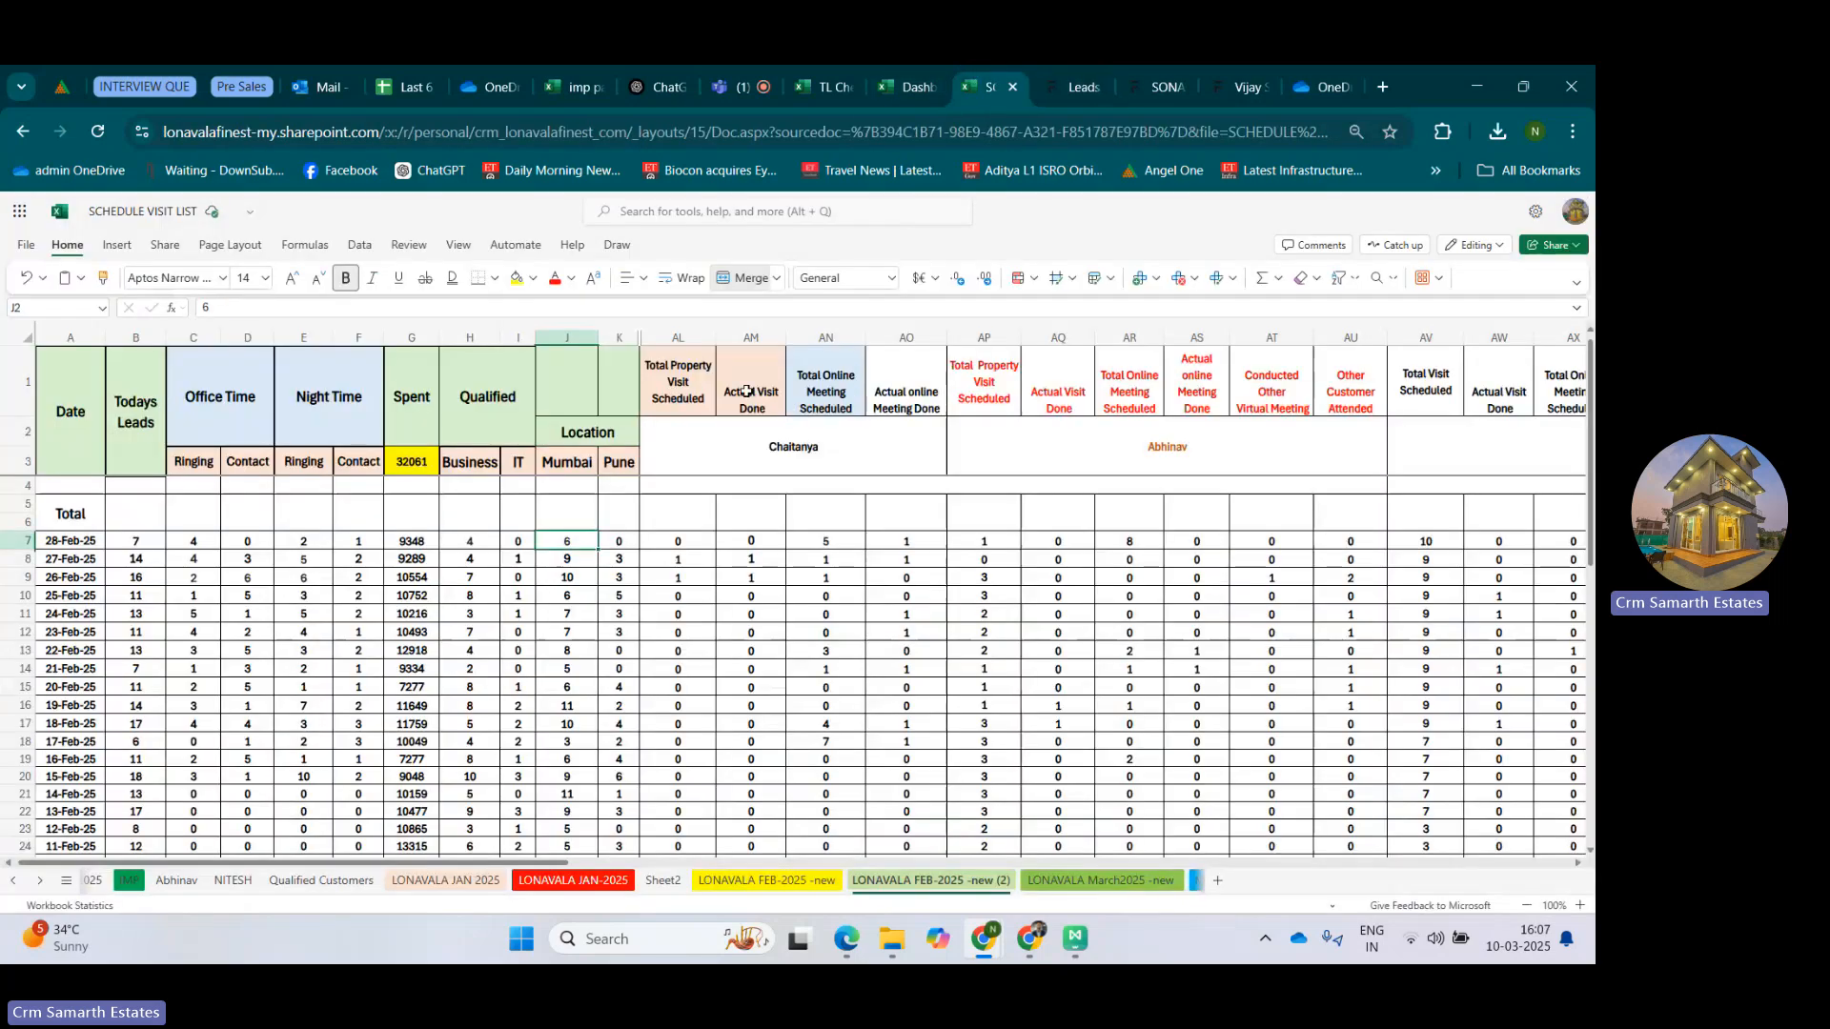
click(1054, 80)
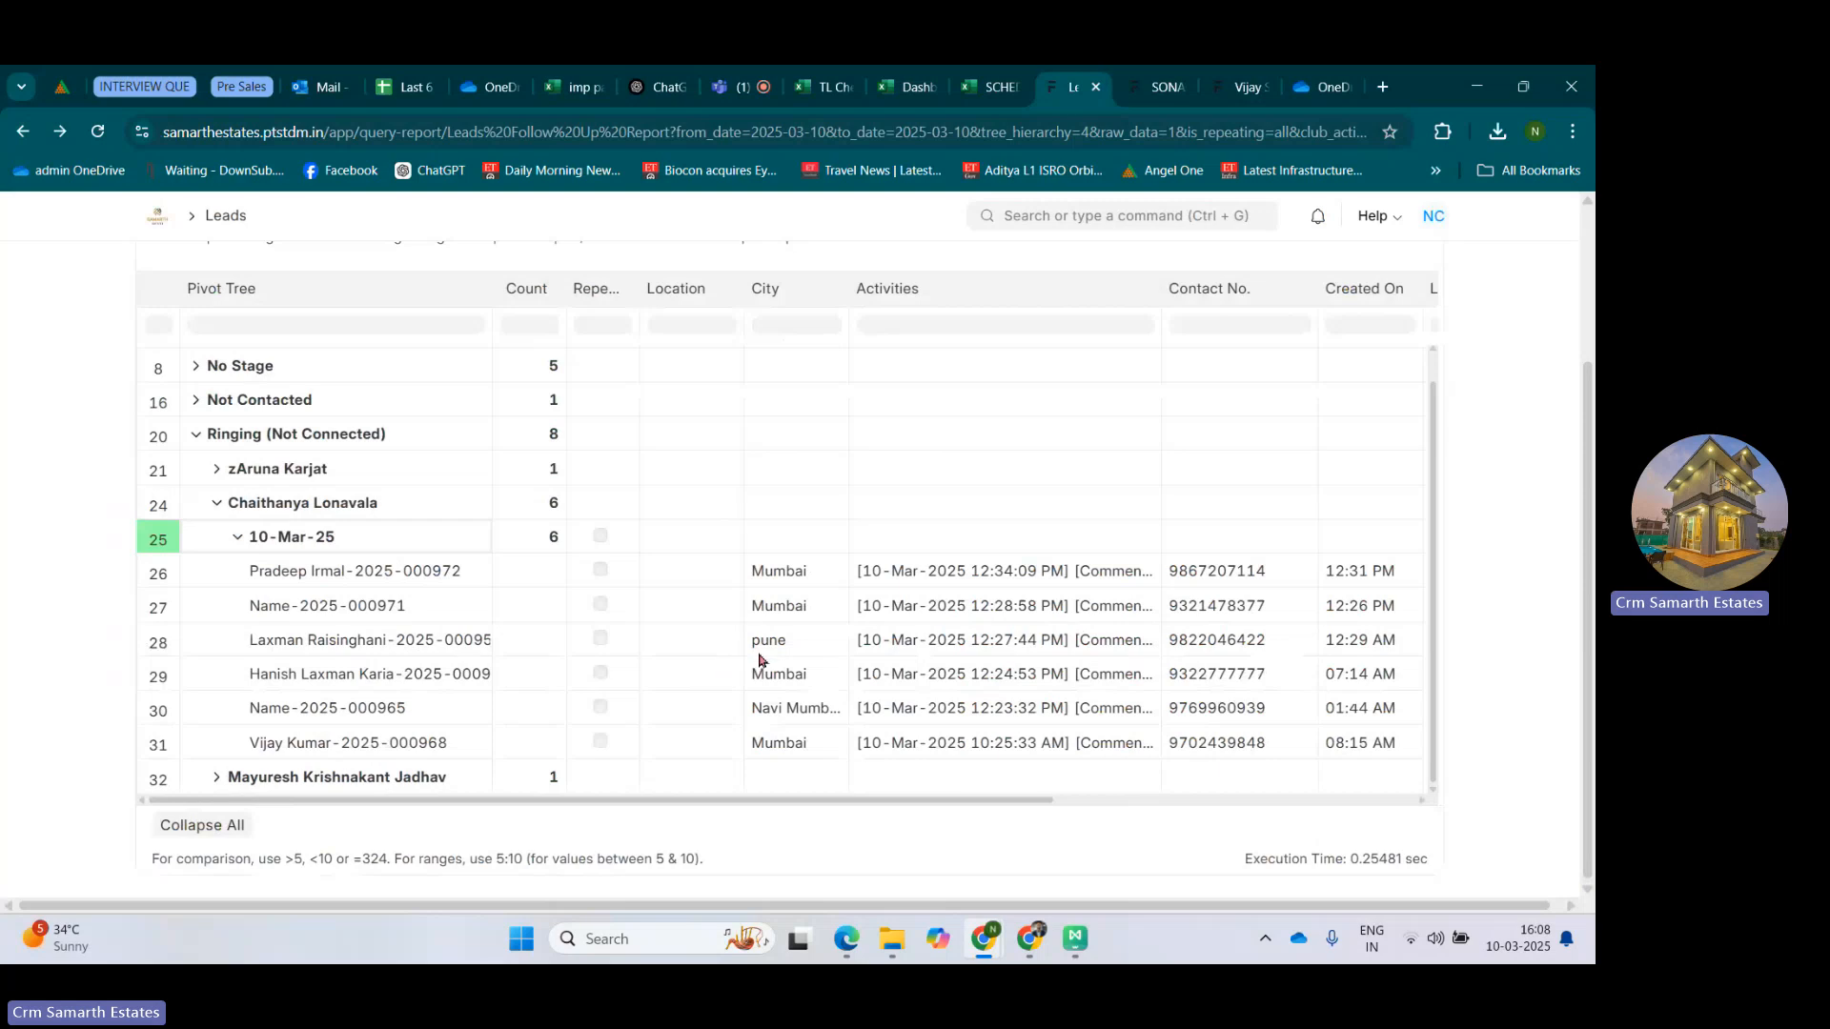
click(993, 77)
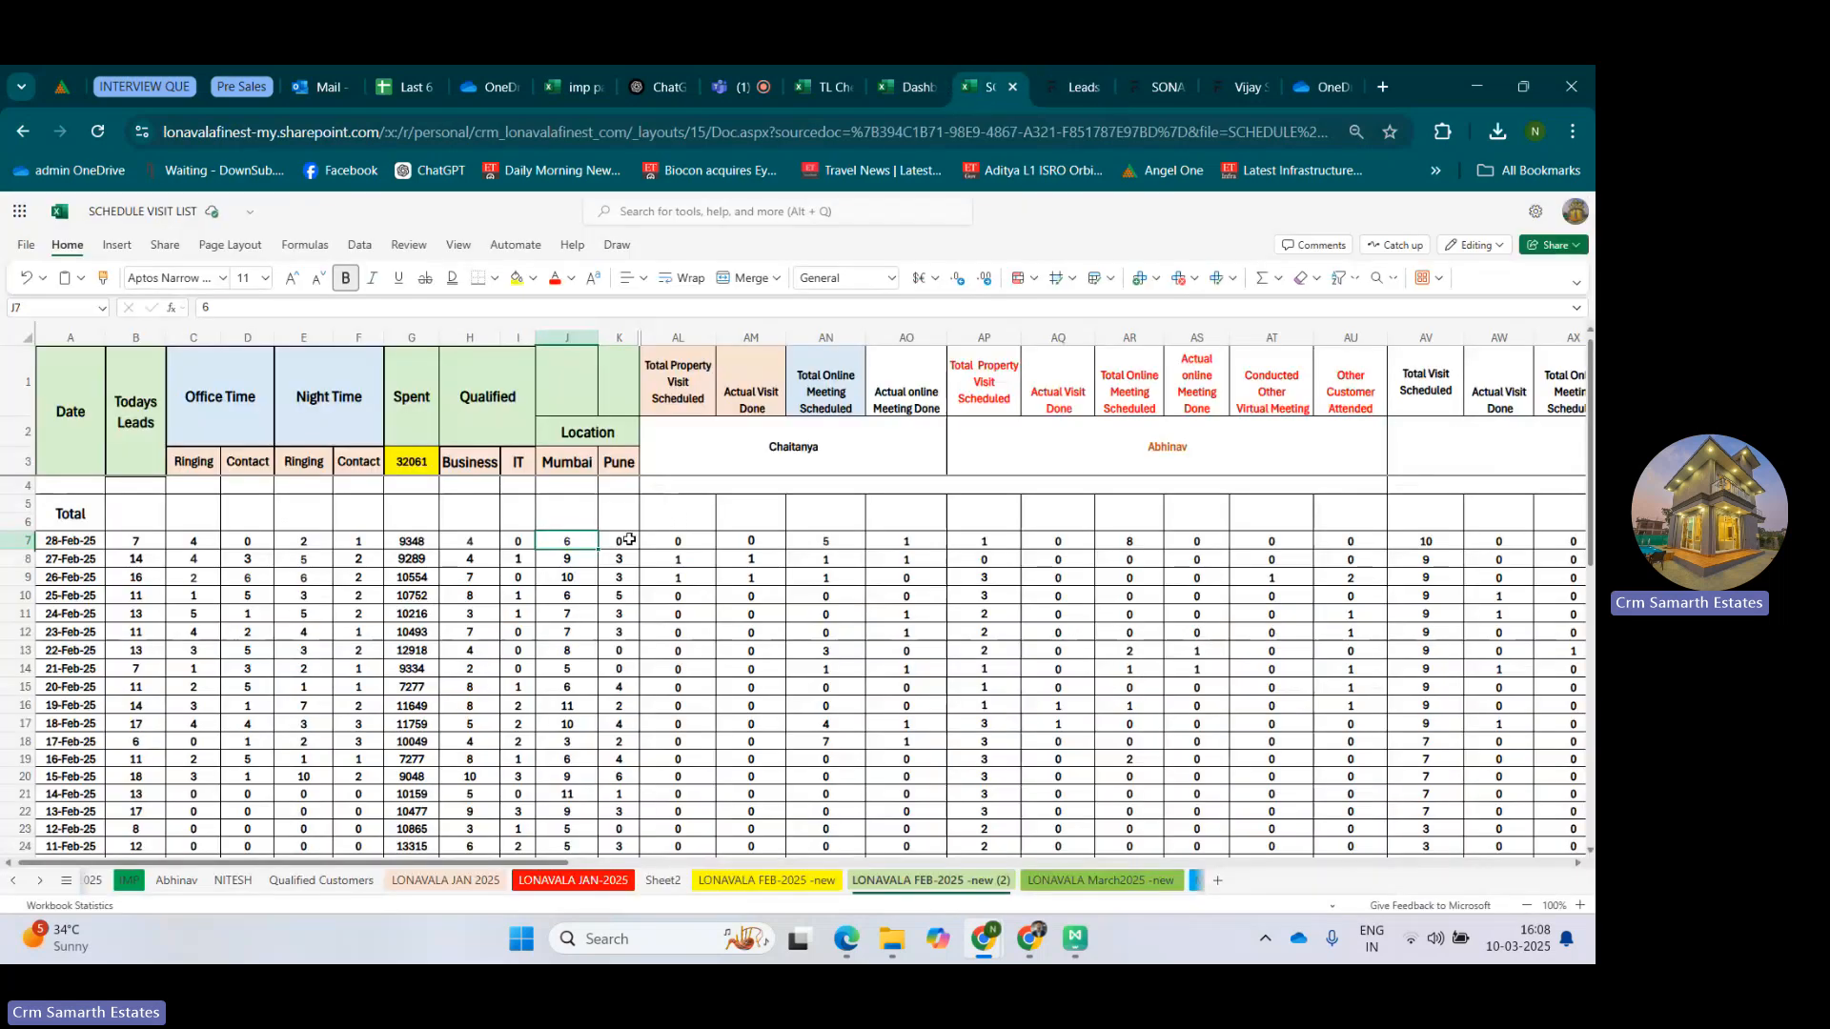
click(631, 540)
Review the workbook's lead headers from Date to Location, including Todays Leads, Office Time, Night Time, Spent and Qualified.
drag(572, 388, 52, 485)
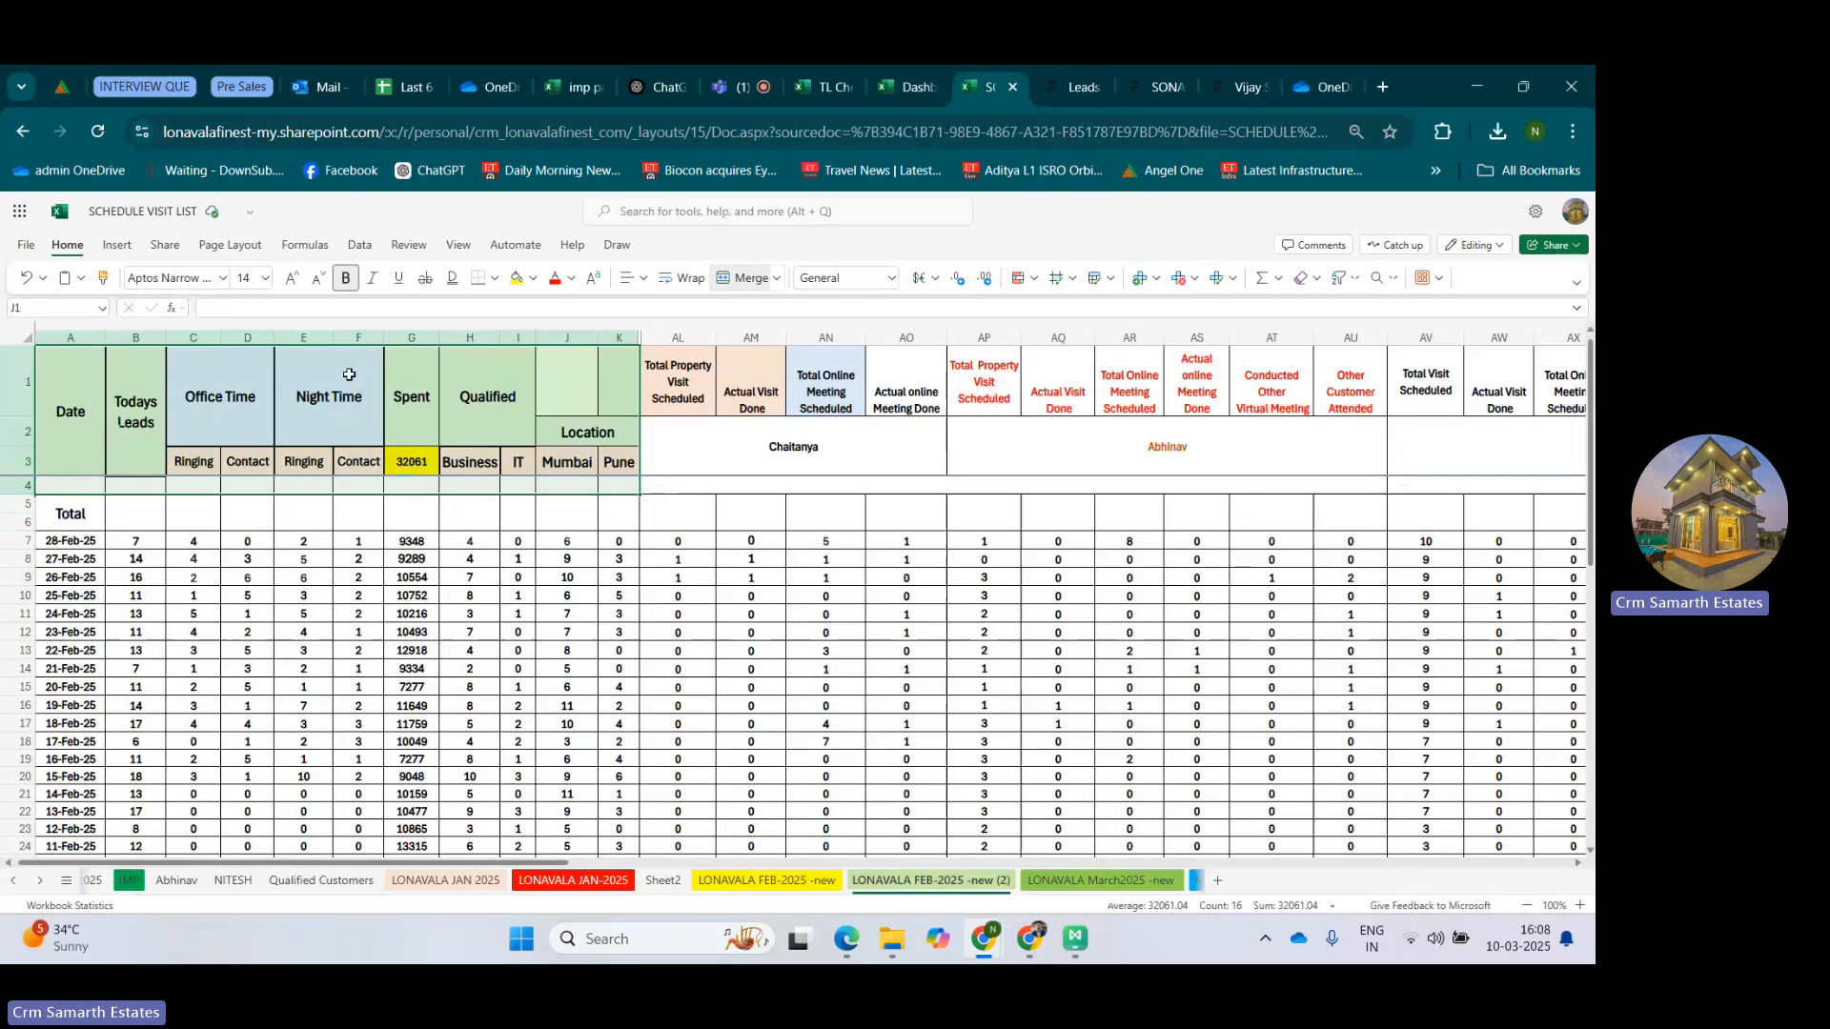
click(481, 373)
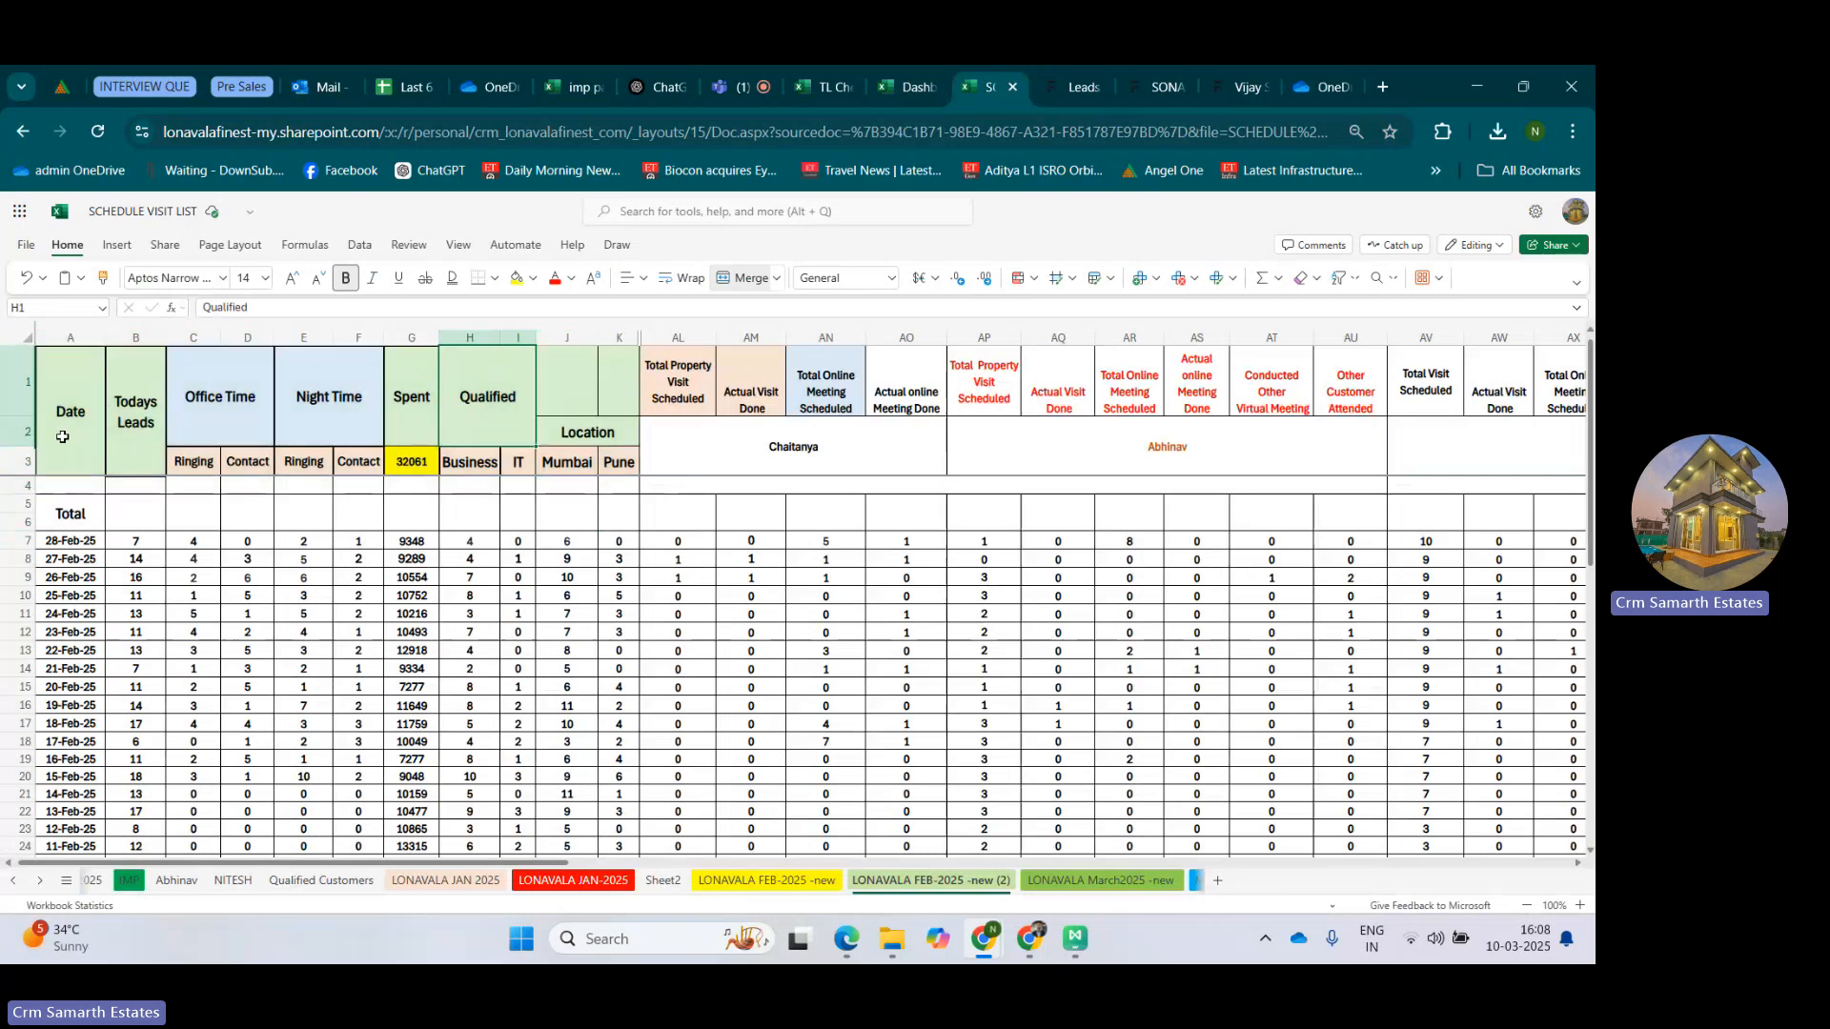
click(129, 425)
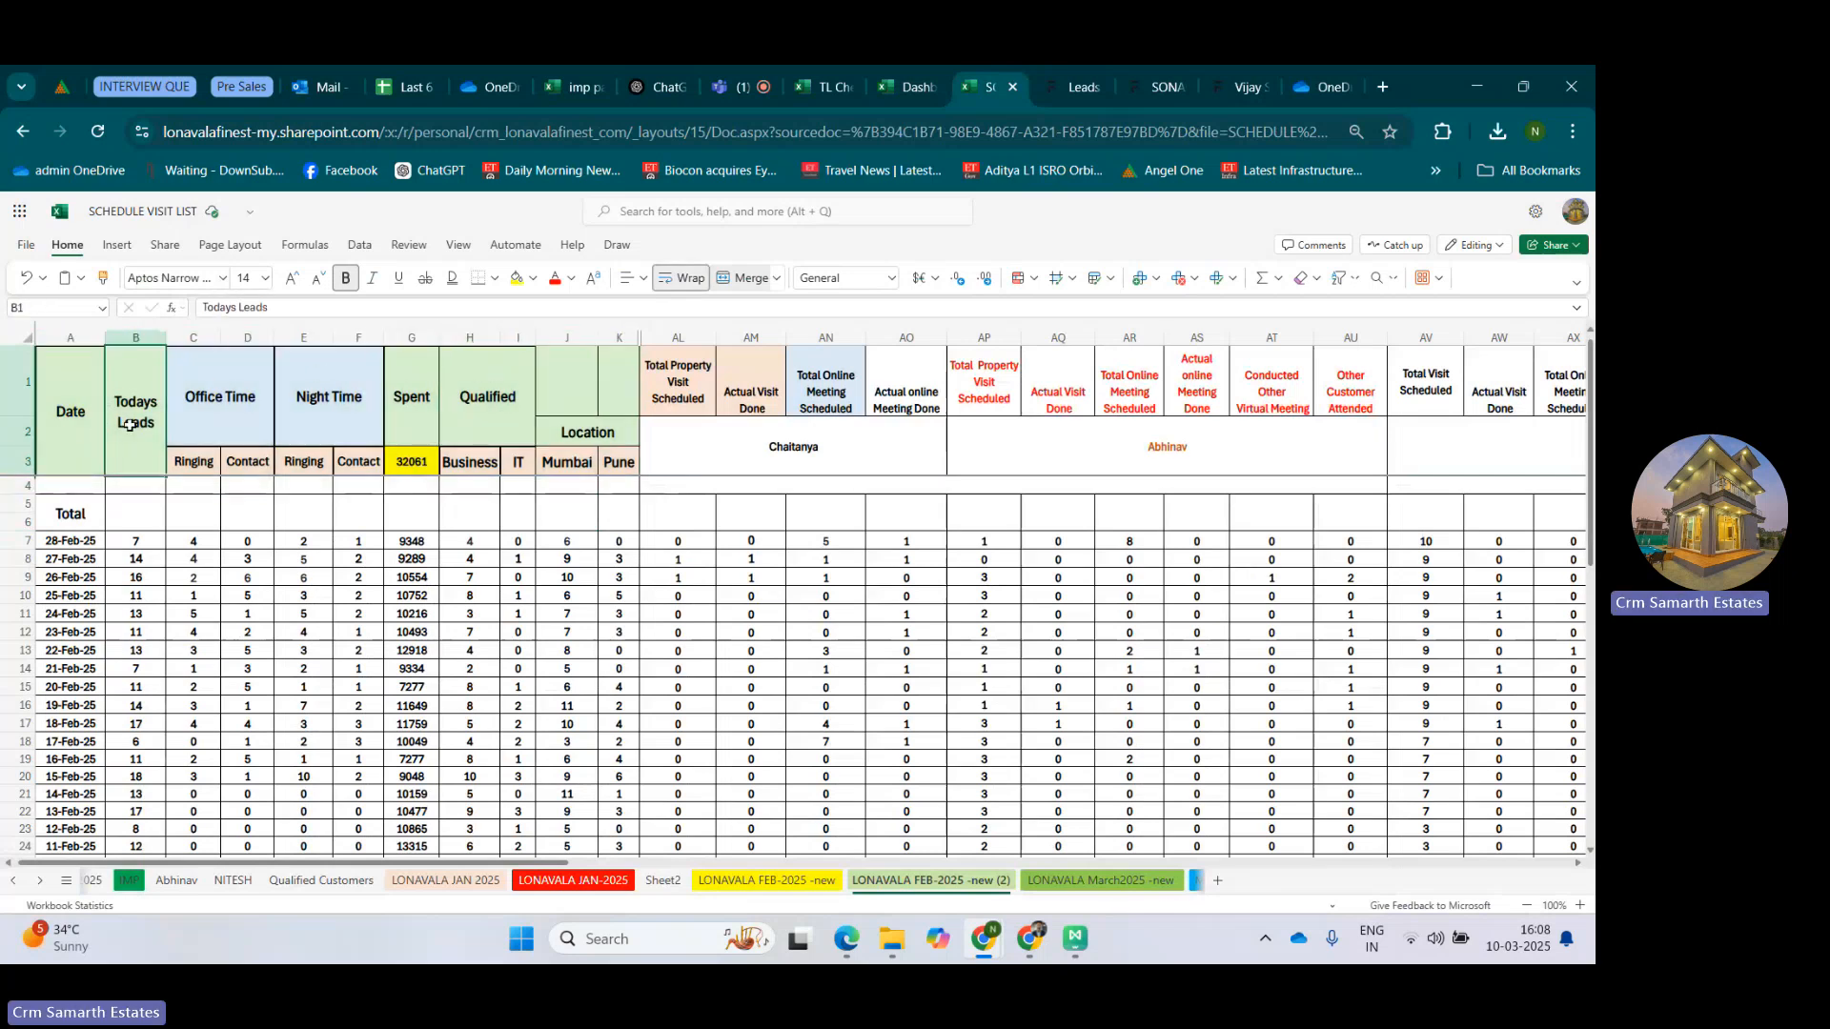
click(255, 393)
click(307, 382)
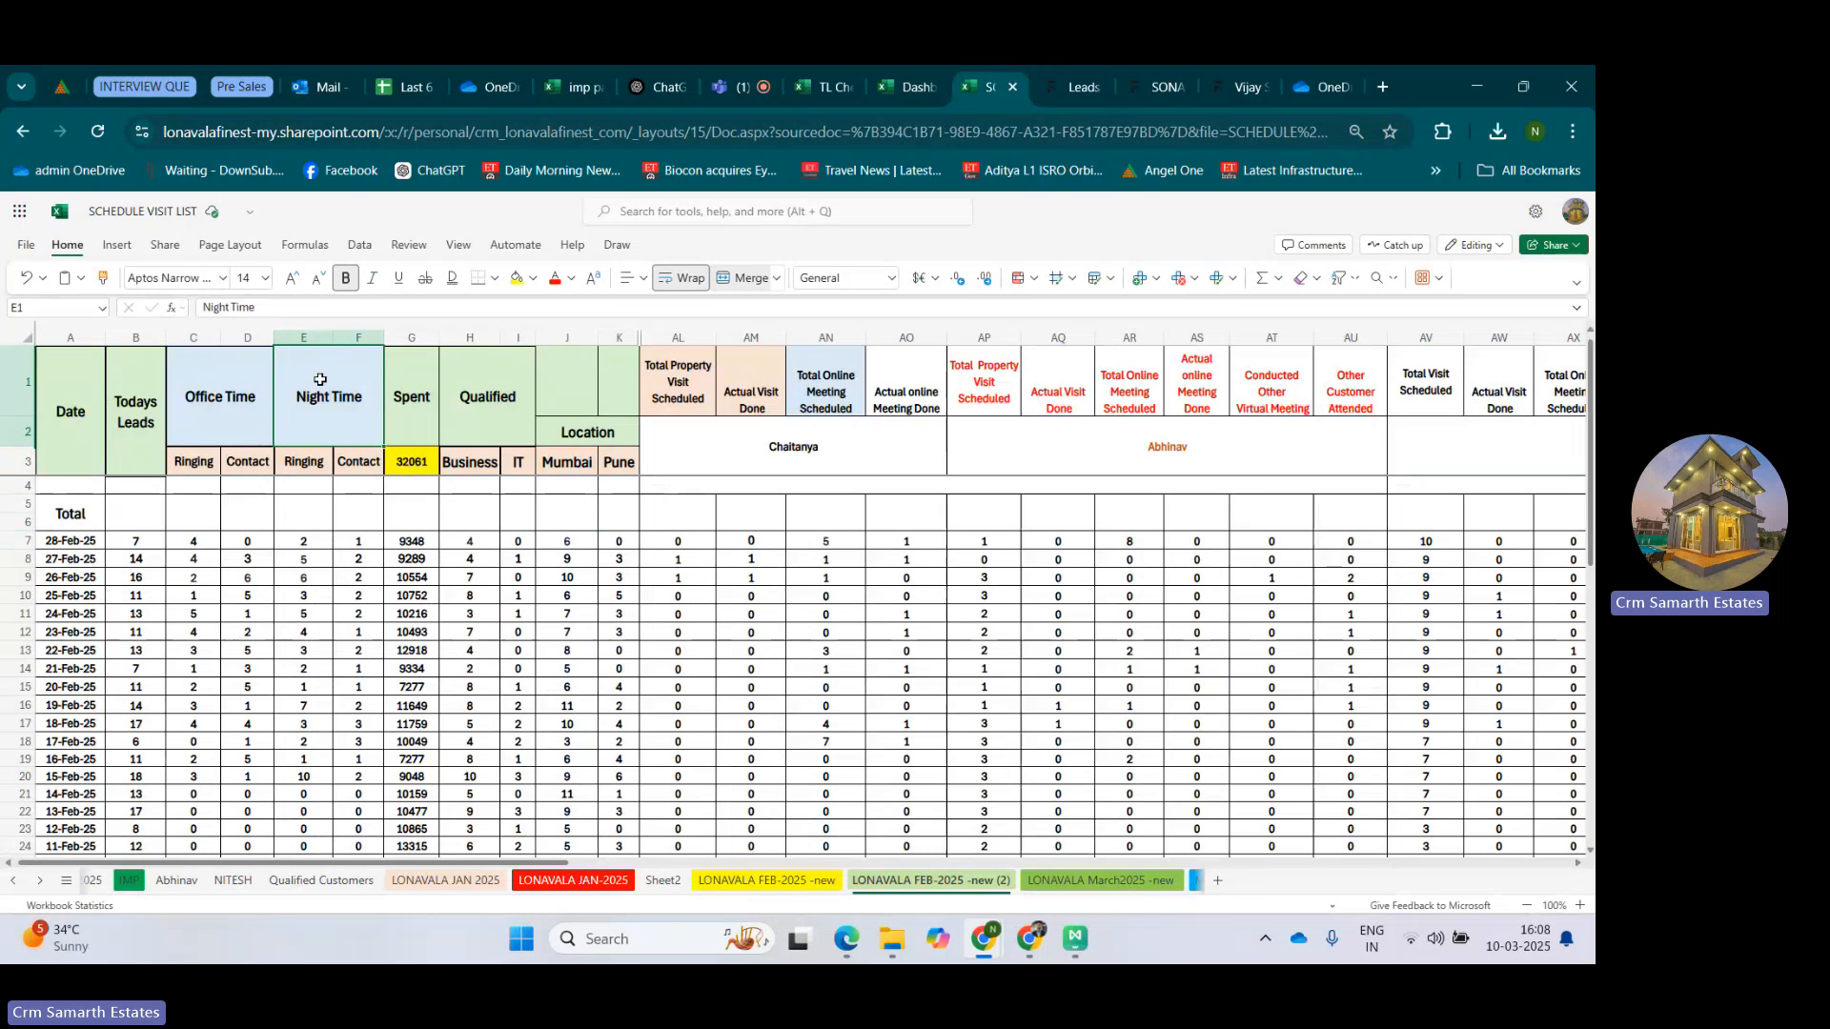
click(425, 413)
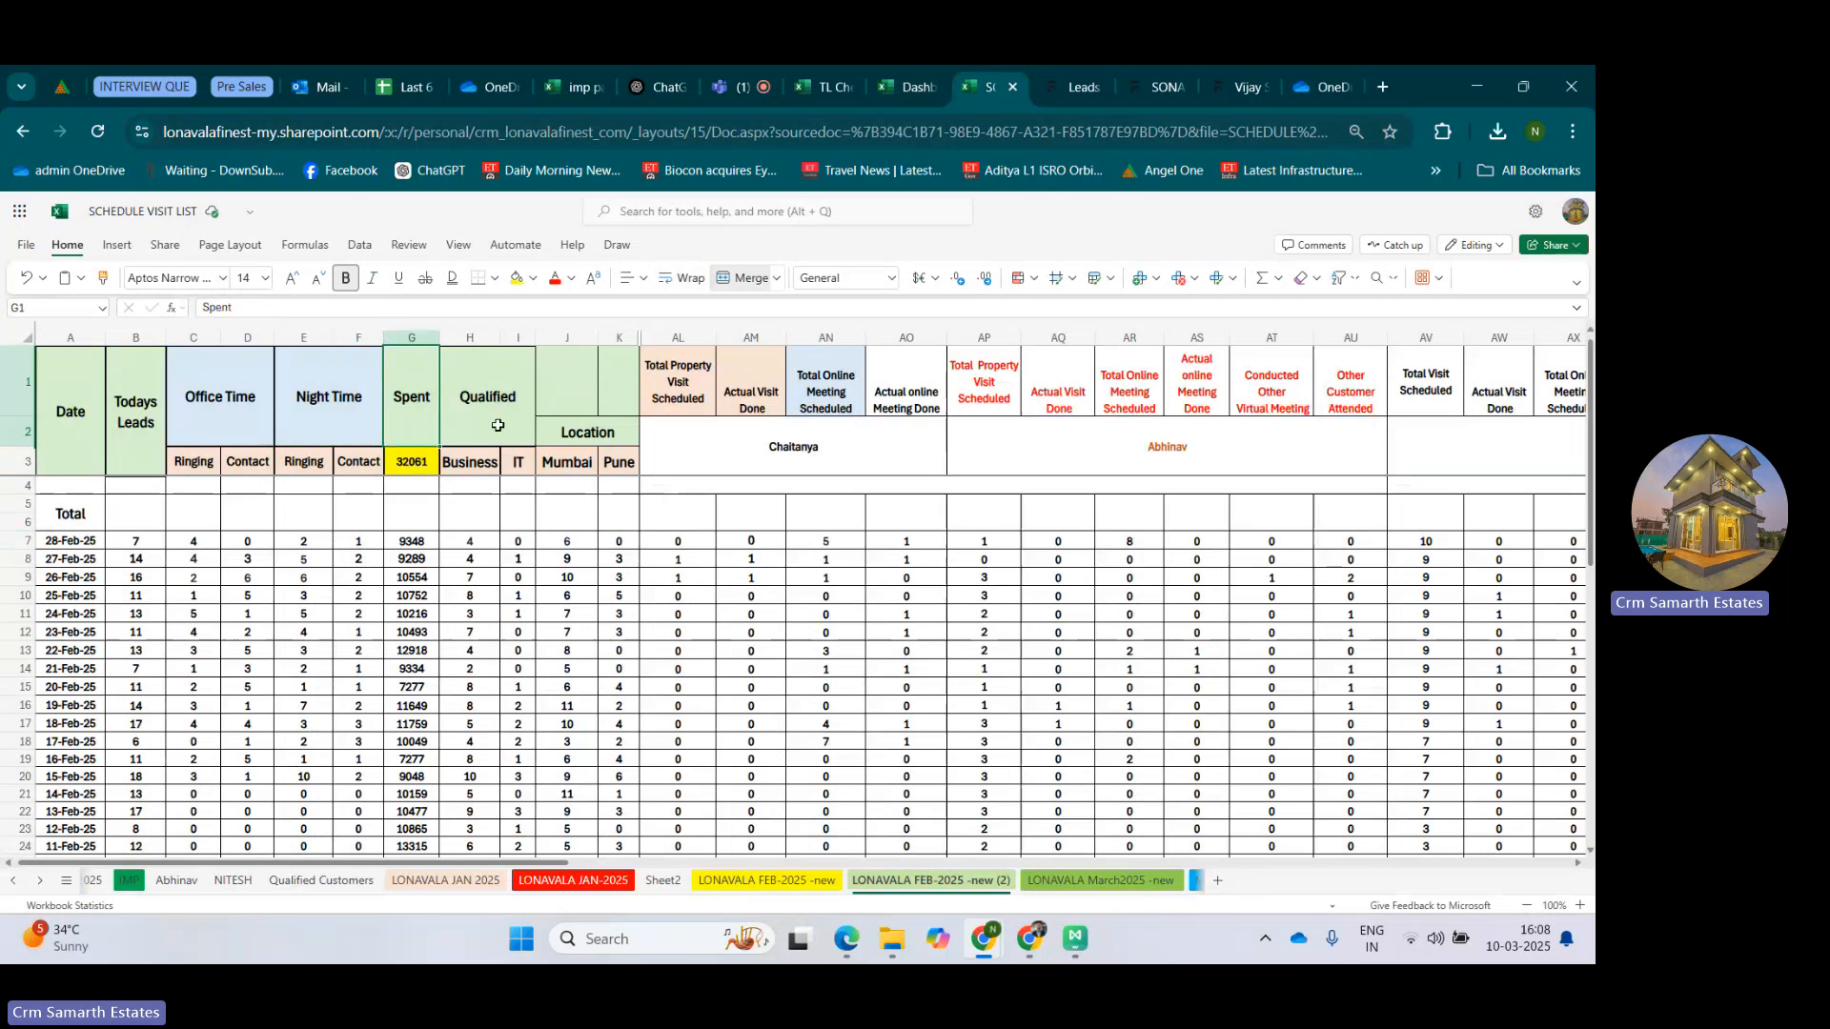
click(497, 425)
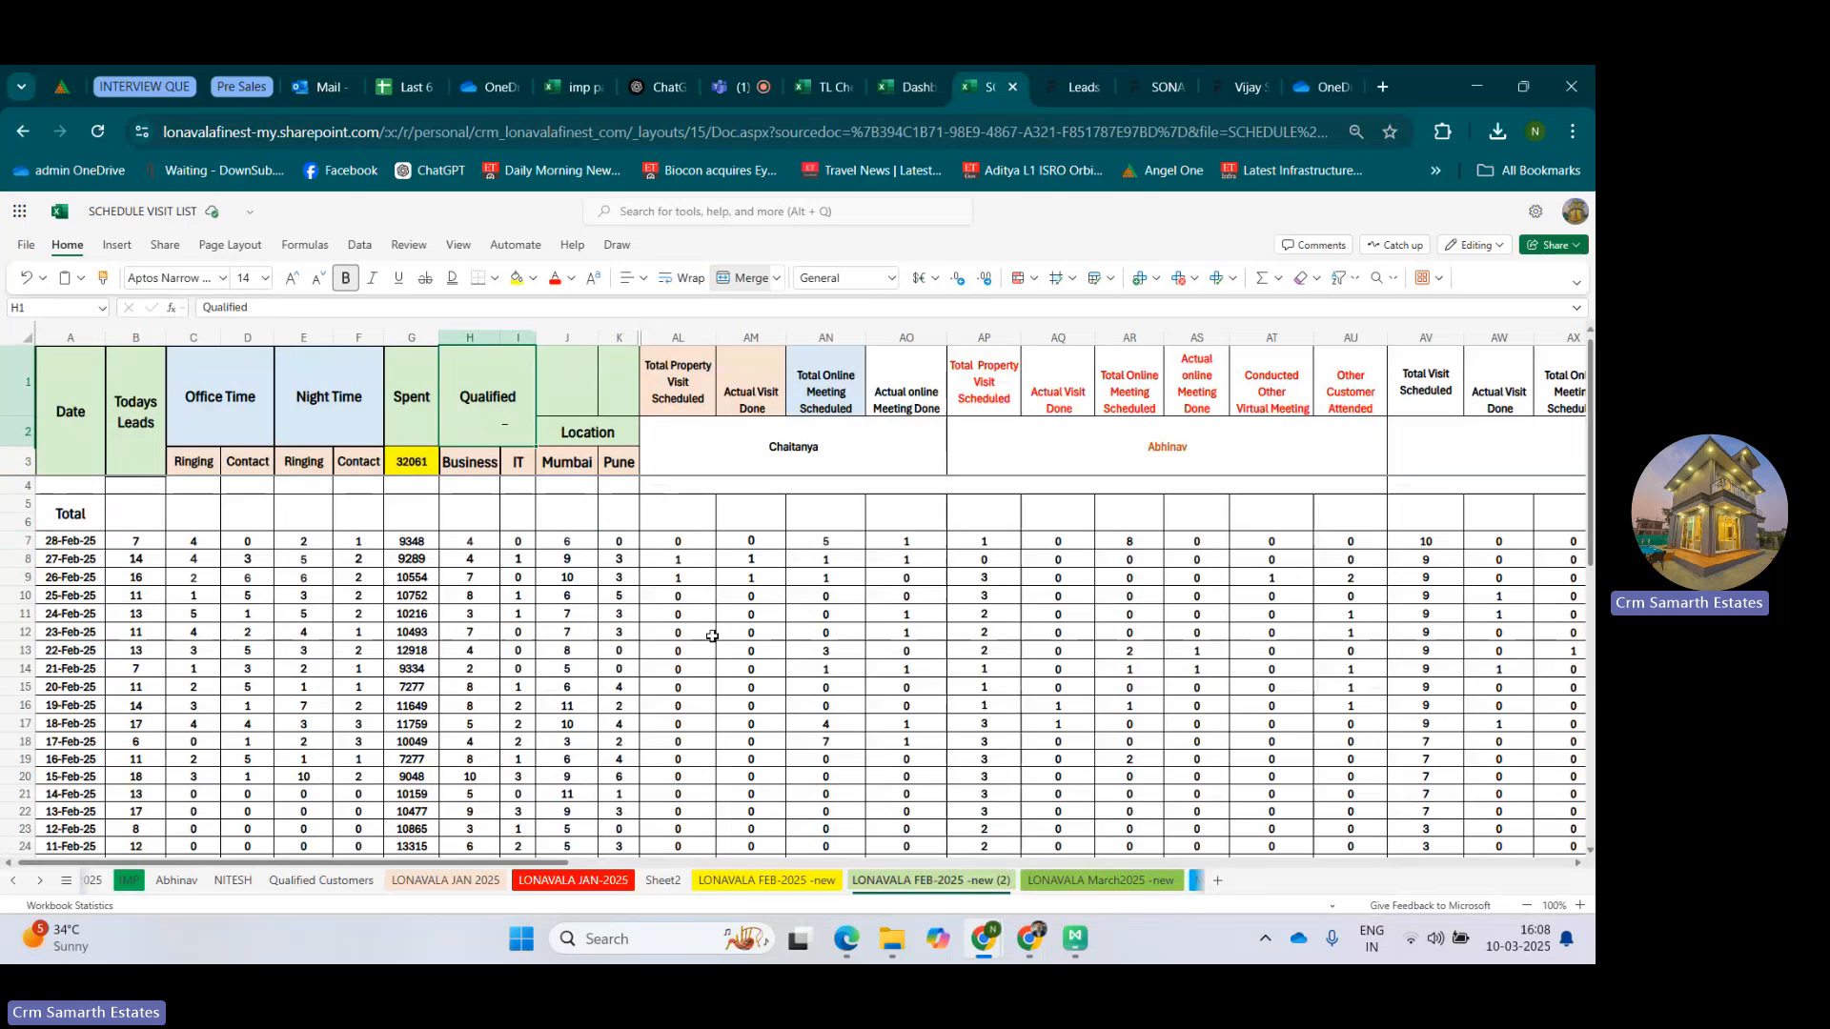
Examine the visit and online meeting headers of the three salesperson groups in the LONAVALA FEB-2025 -new (2) sheet.
drag(547, 863, 683, 863)
click(371, 444)
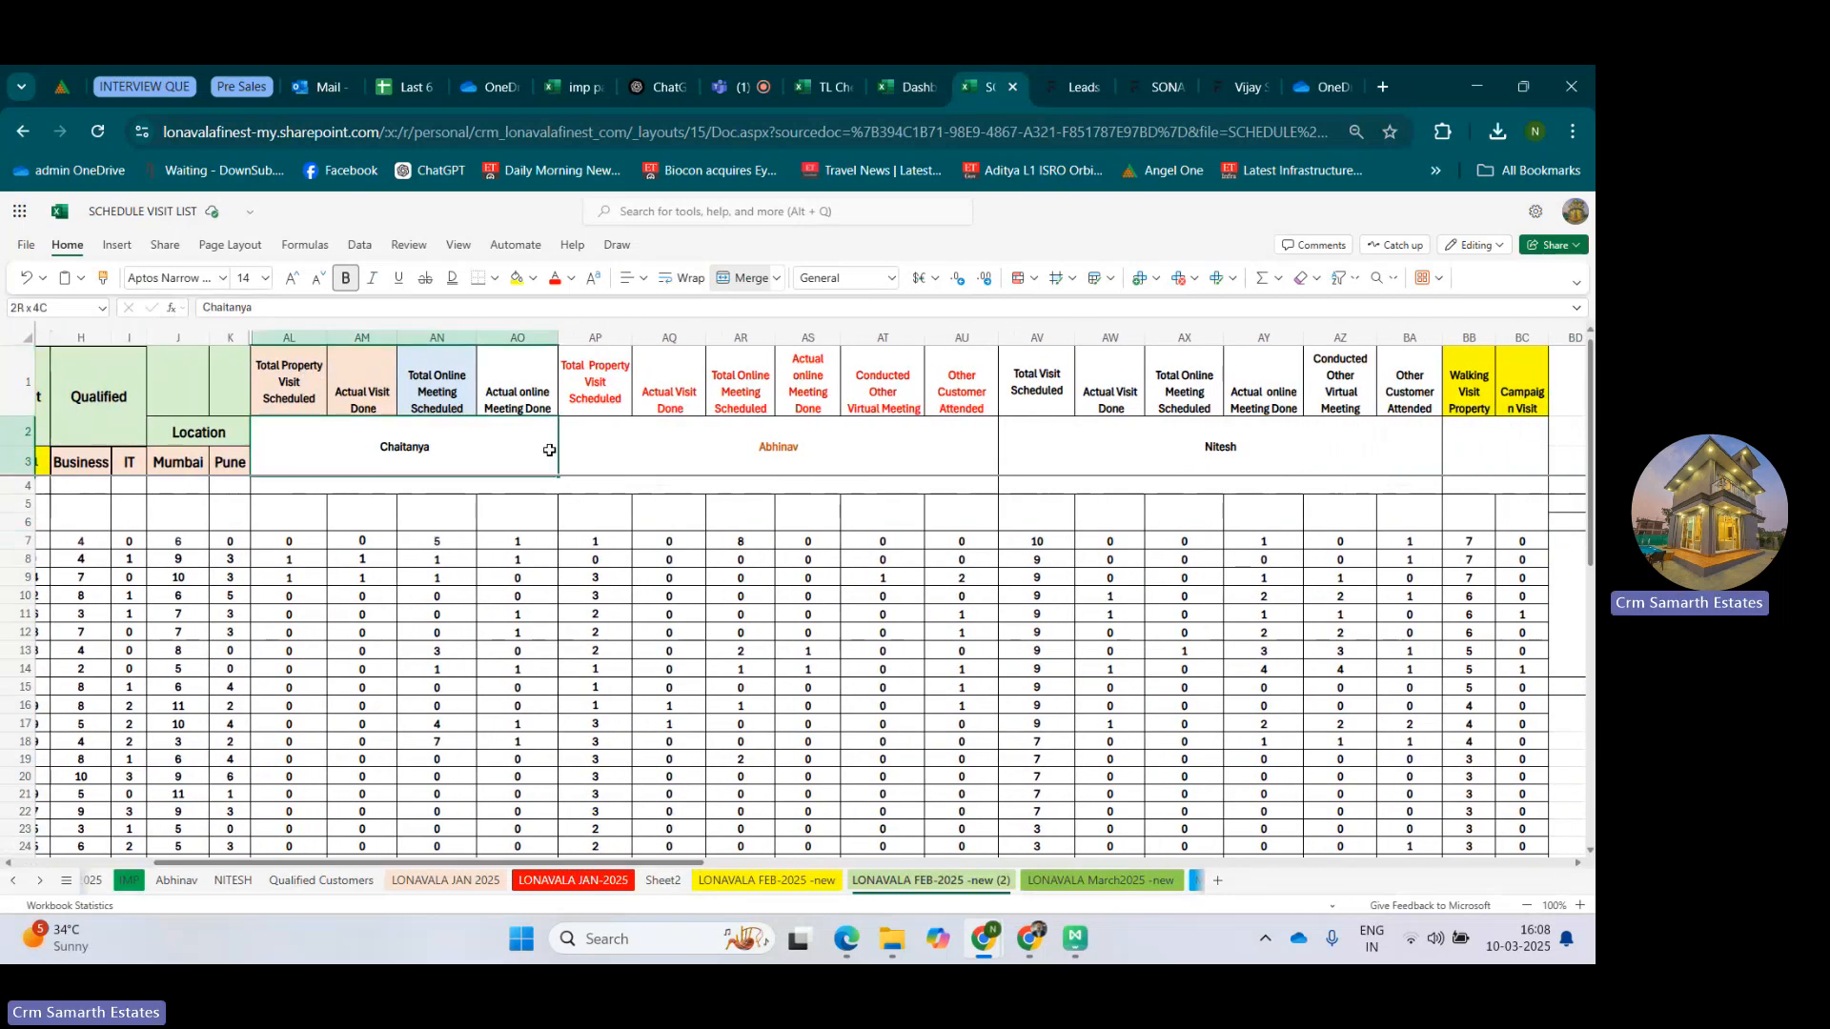
drag(293, 371, 818, 441)
drag(1041, 378, 1412, 443)
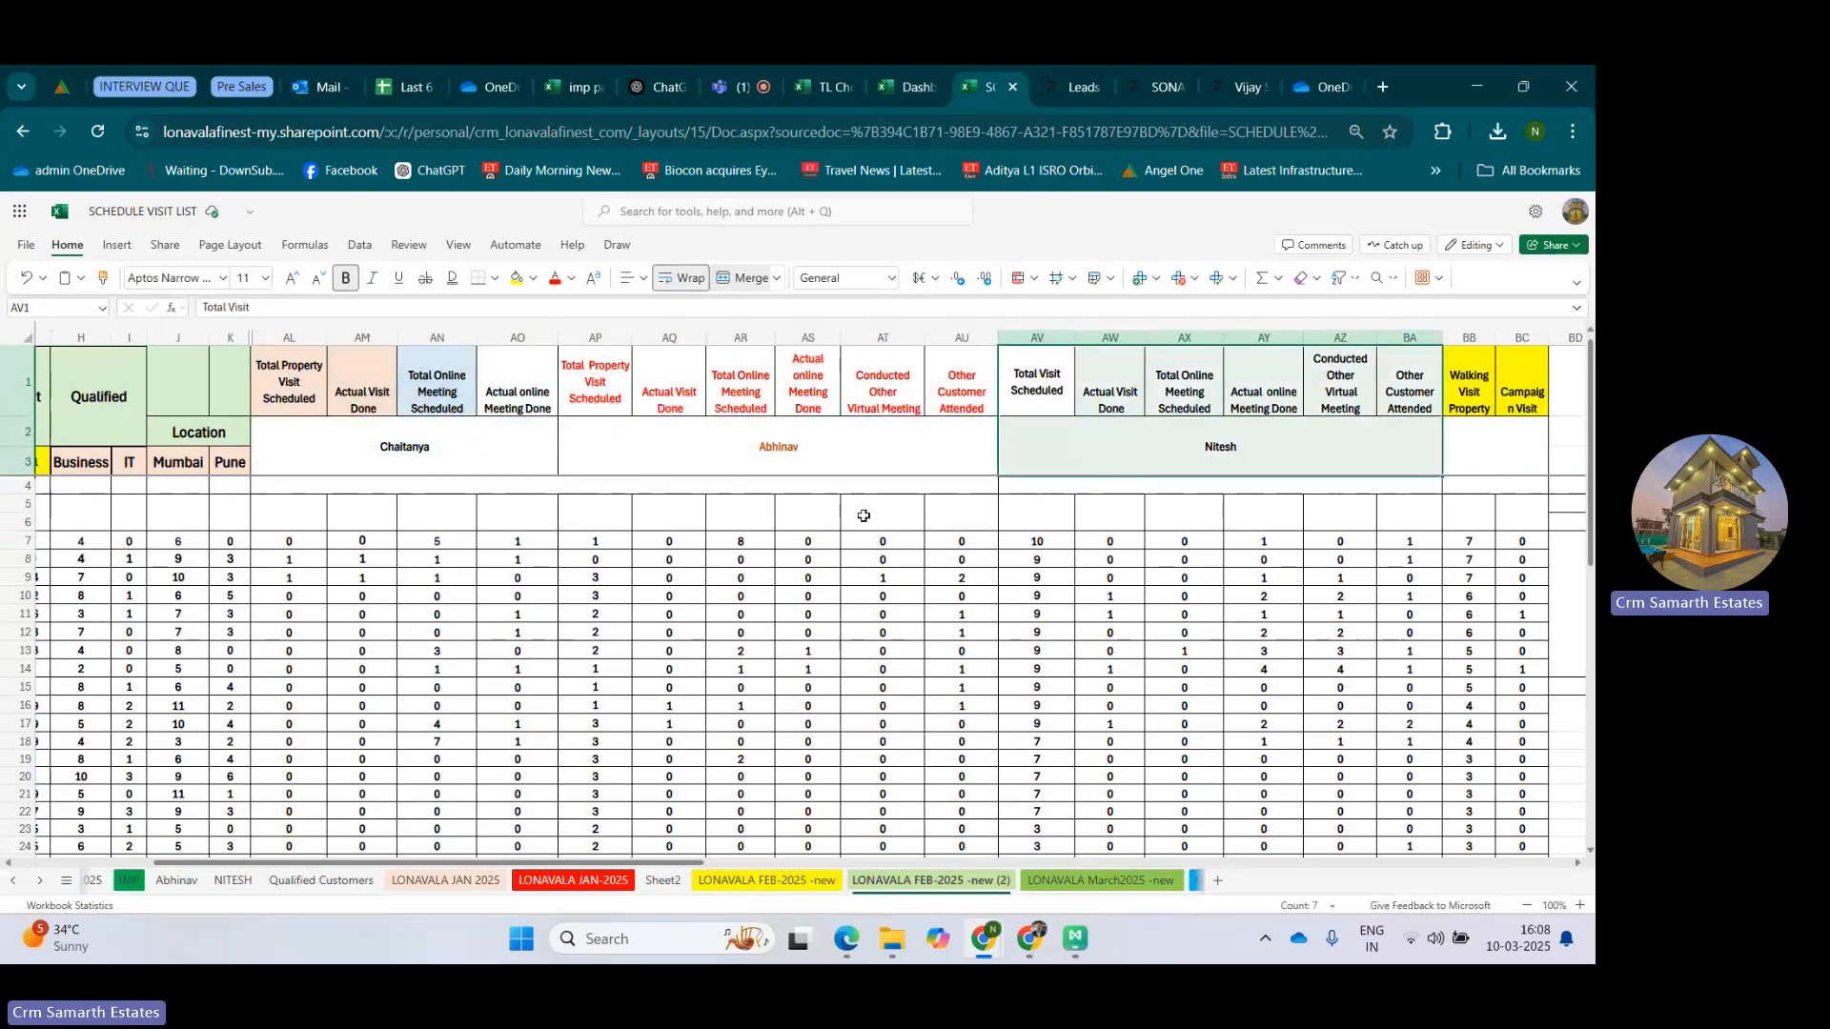
Examine the second salesperson group's headers and the first group's 28-Feb-25 Total Property Visit Scheduled and Actual Visit Done cells.
click(609, 398)
drag(986, 448, 981, 448)
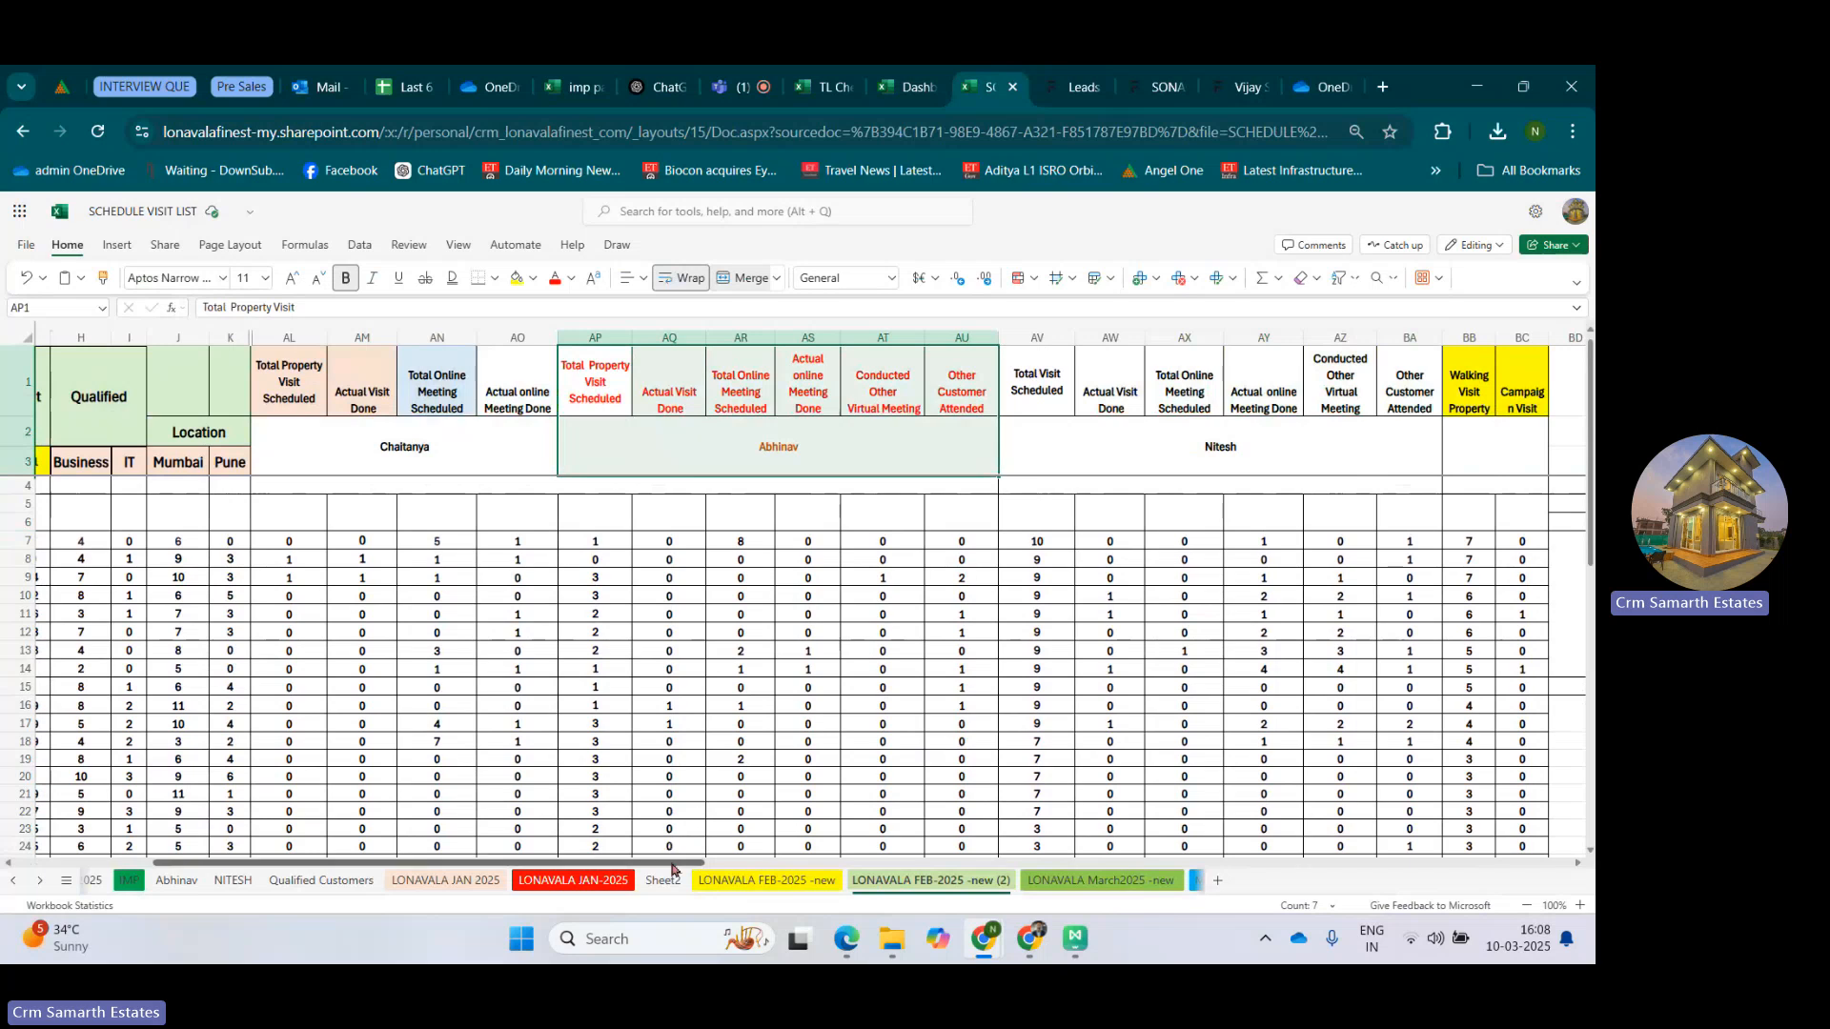
mouse_move(672, 870)
mouse_down()
mouse_move(636, 868)
mouse_move(684, 840)
mouse_up()
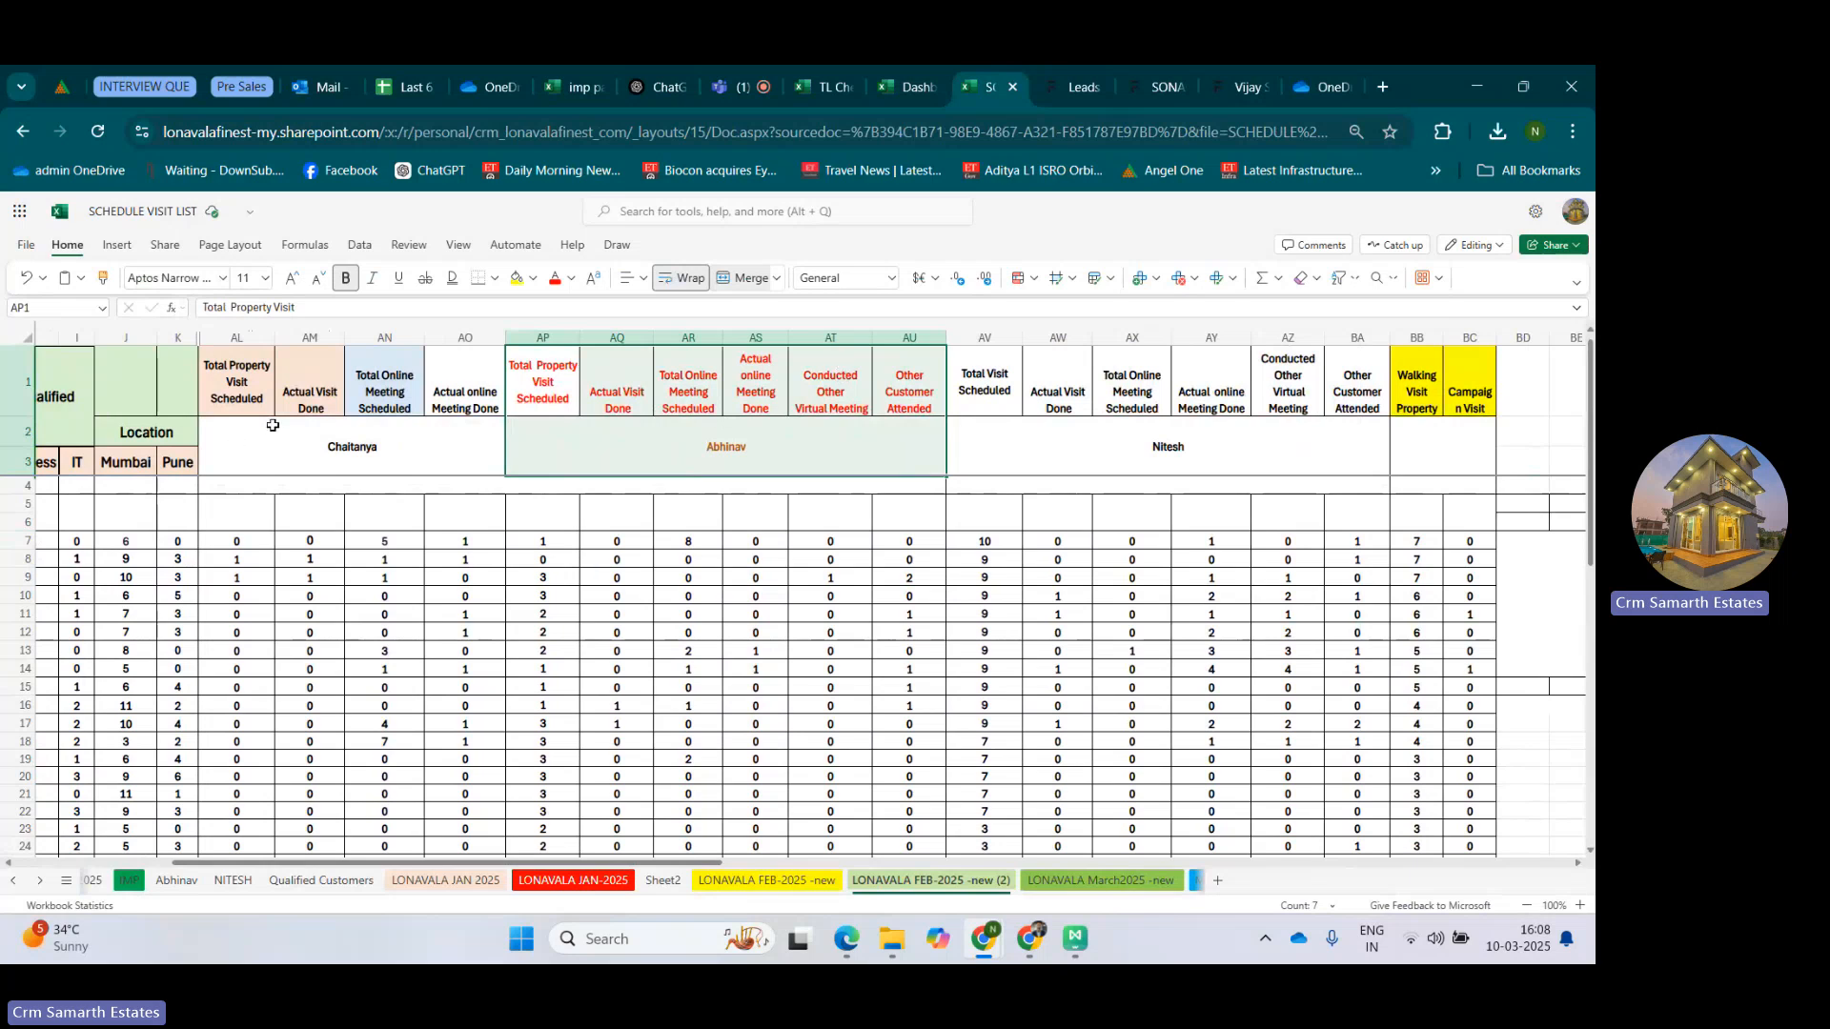
click(243, 379)
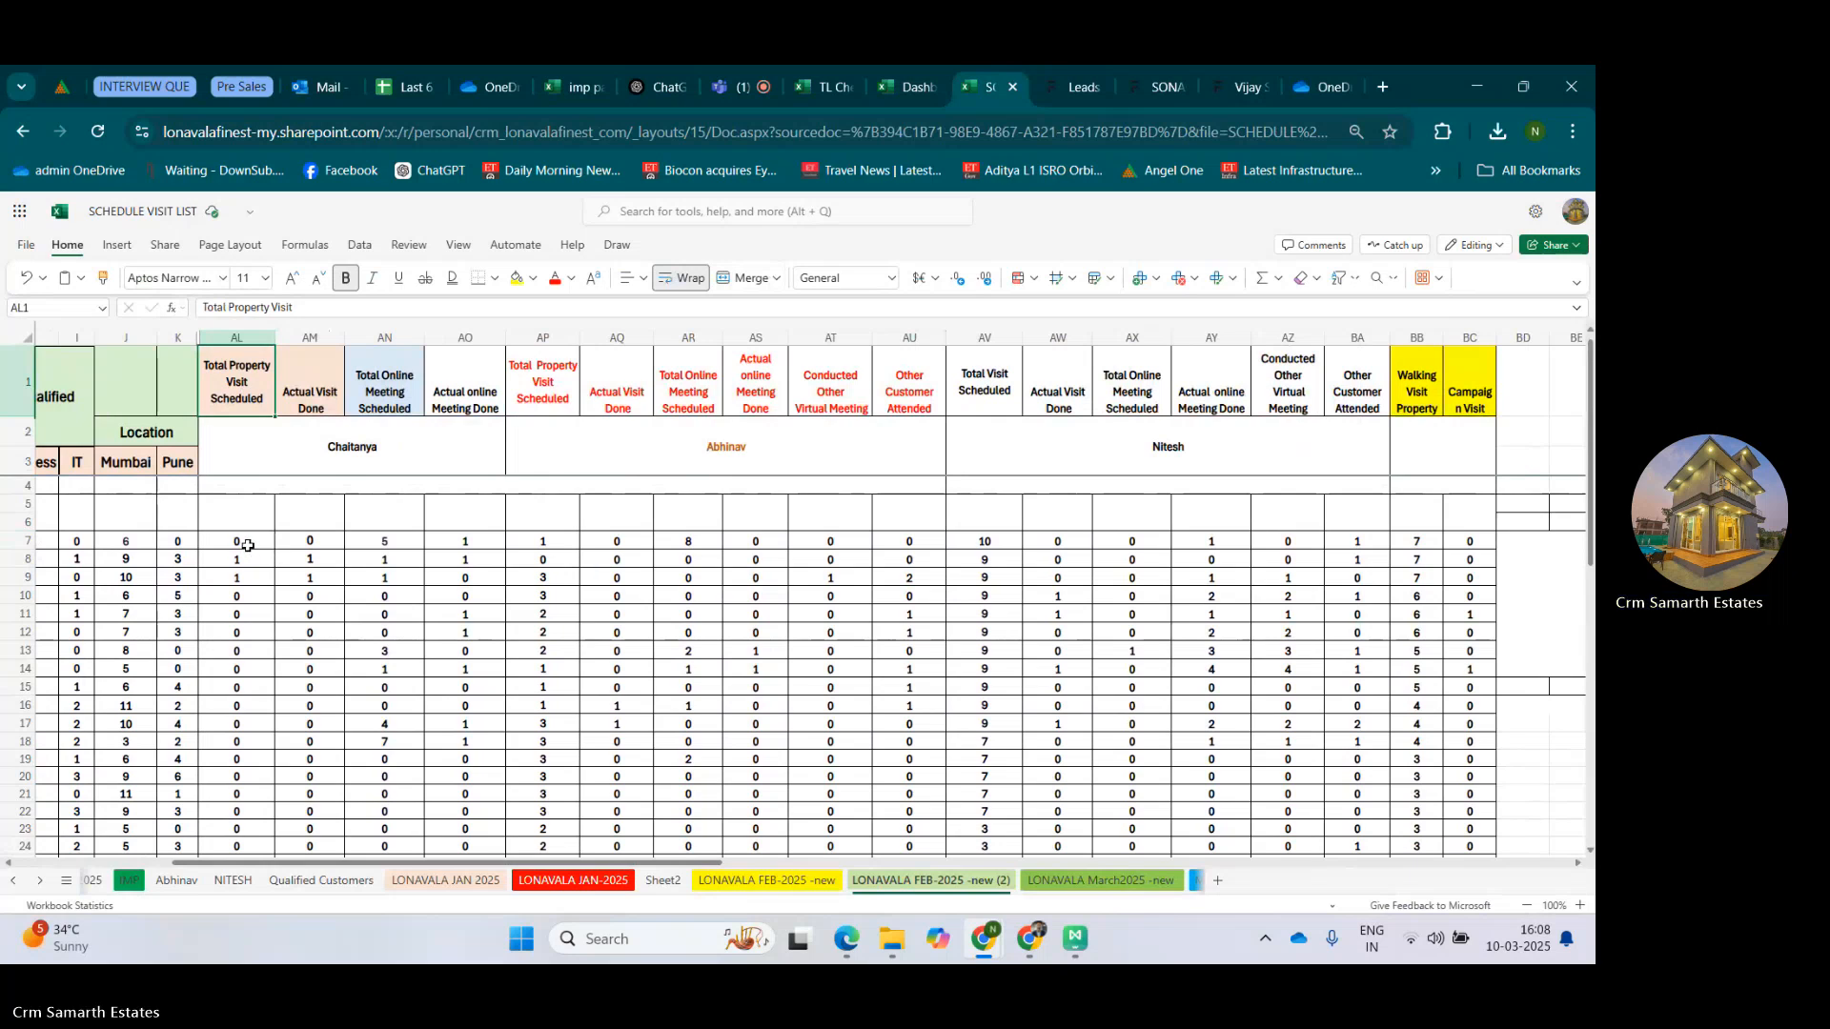
click(237, 542)
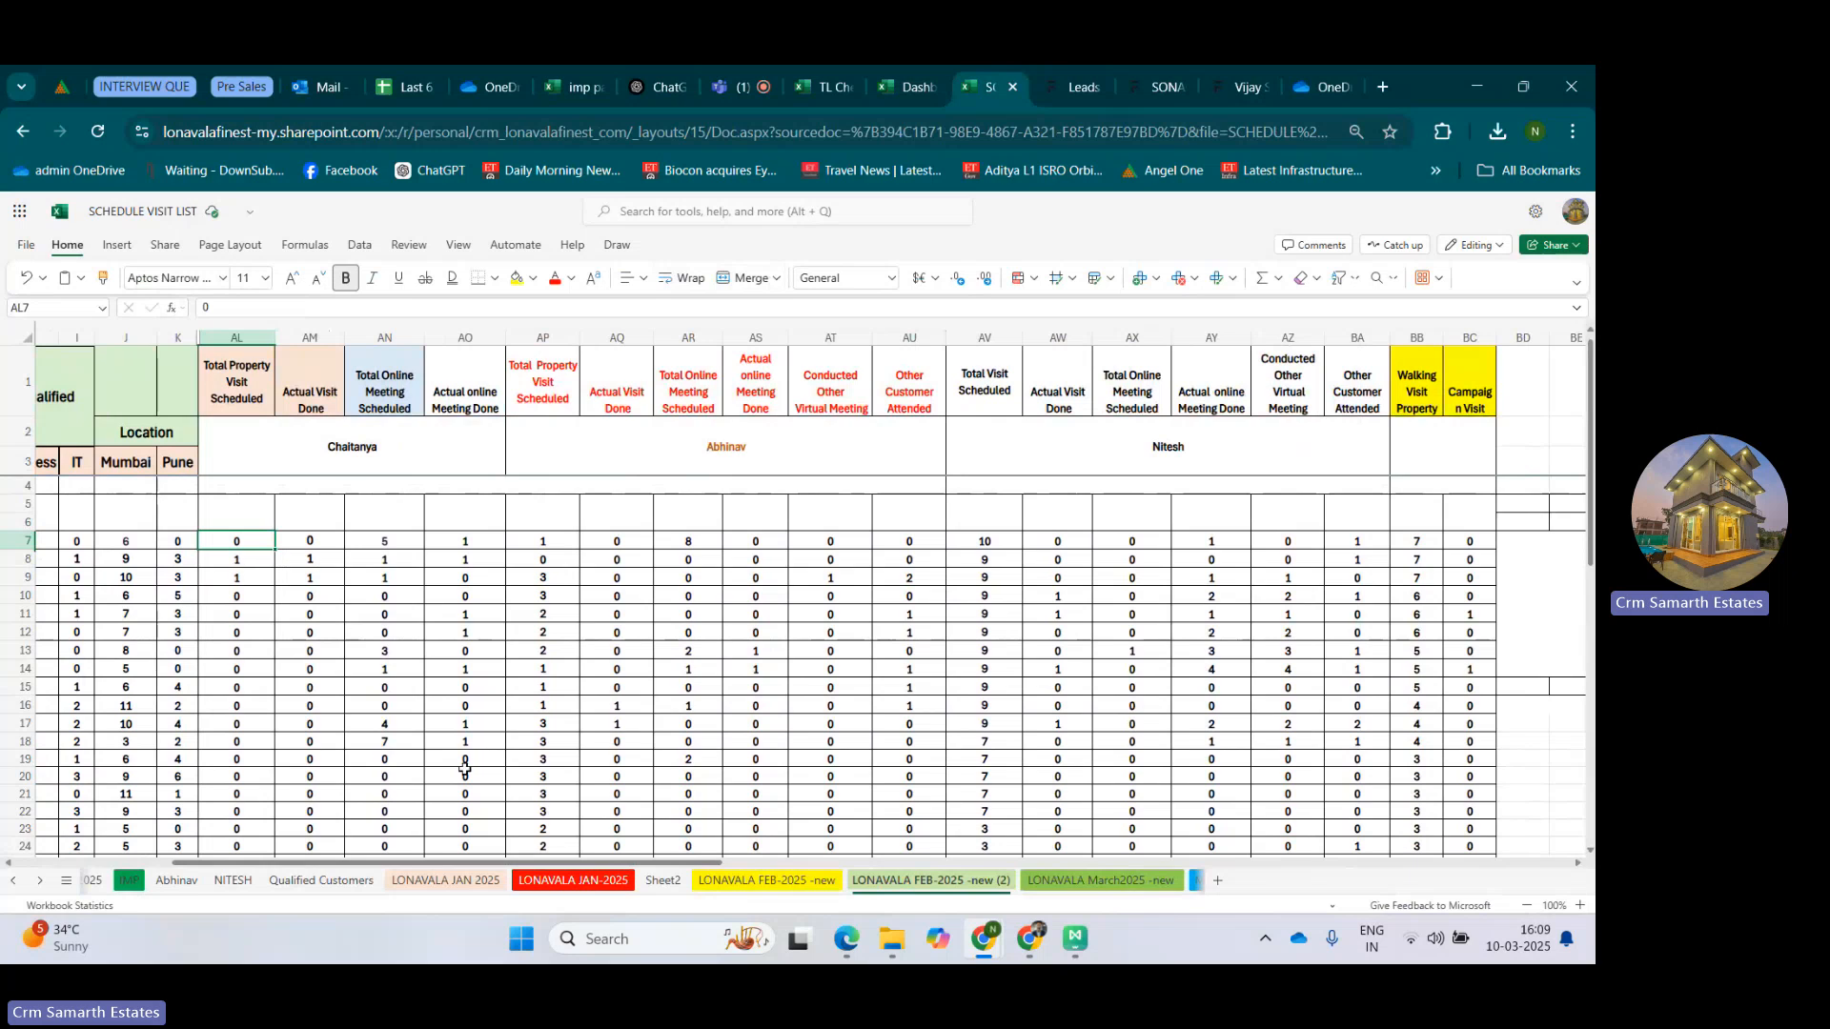
drag(502, 865, 430, 870)
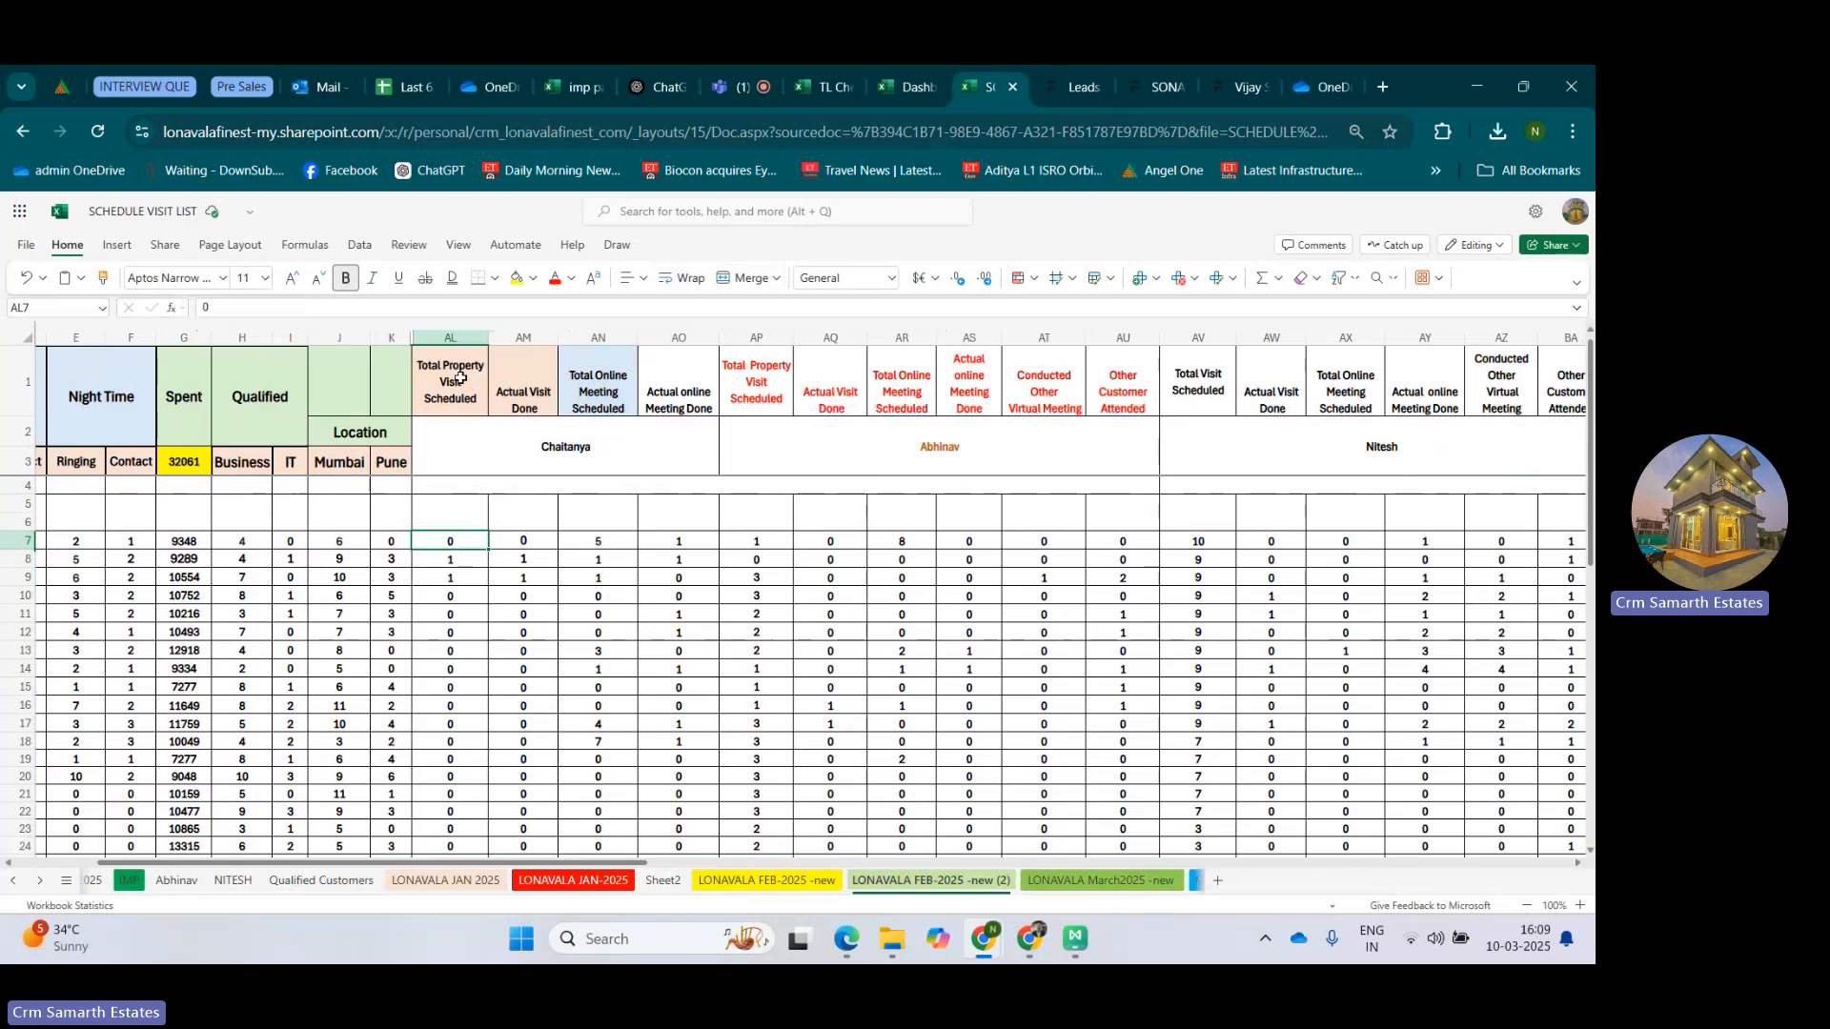
click(527, 539)
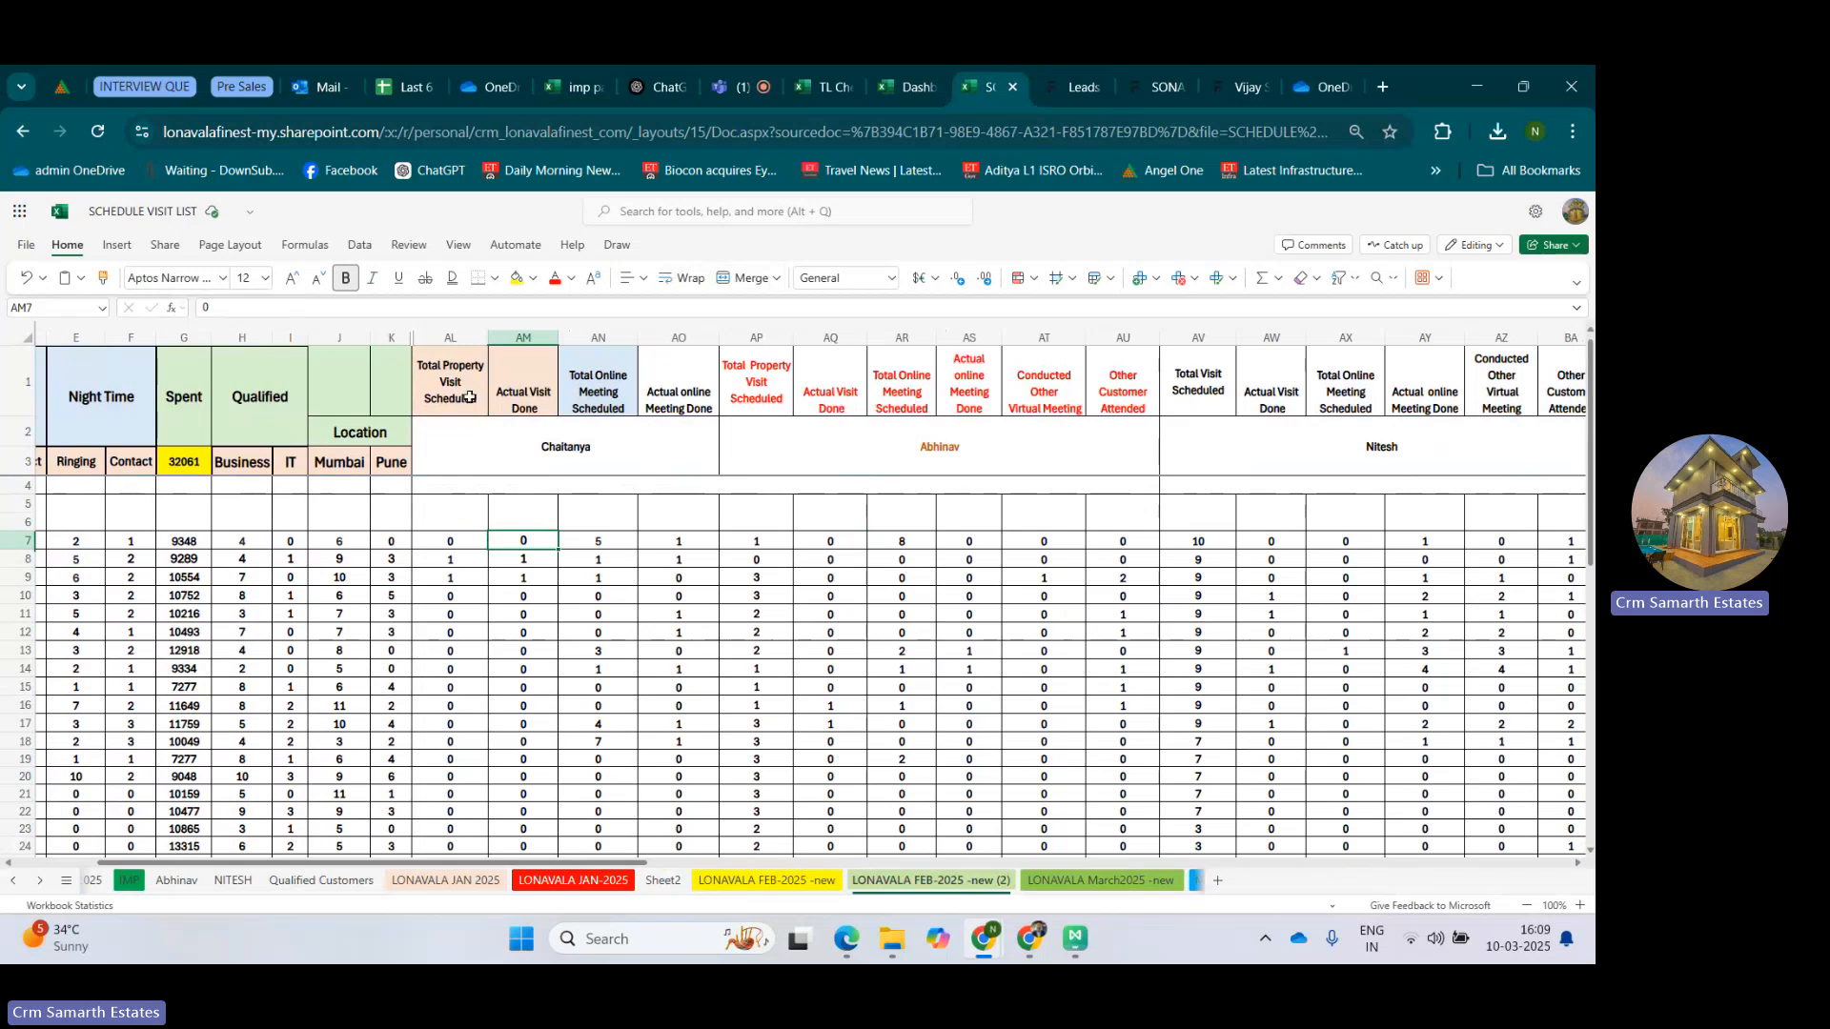
Review the first salesperson's property visit and online meeting headers, and locate the name cells of all three salesperson groups.
drag(469, 392, 522, 379)
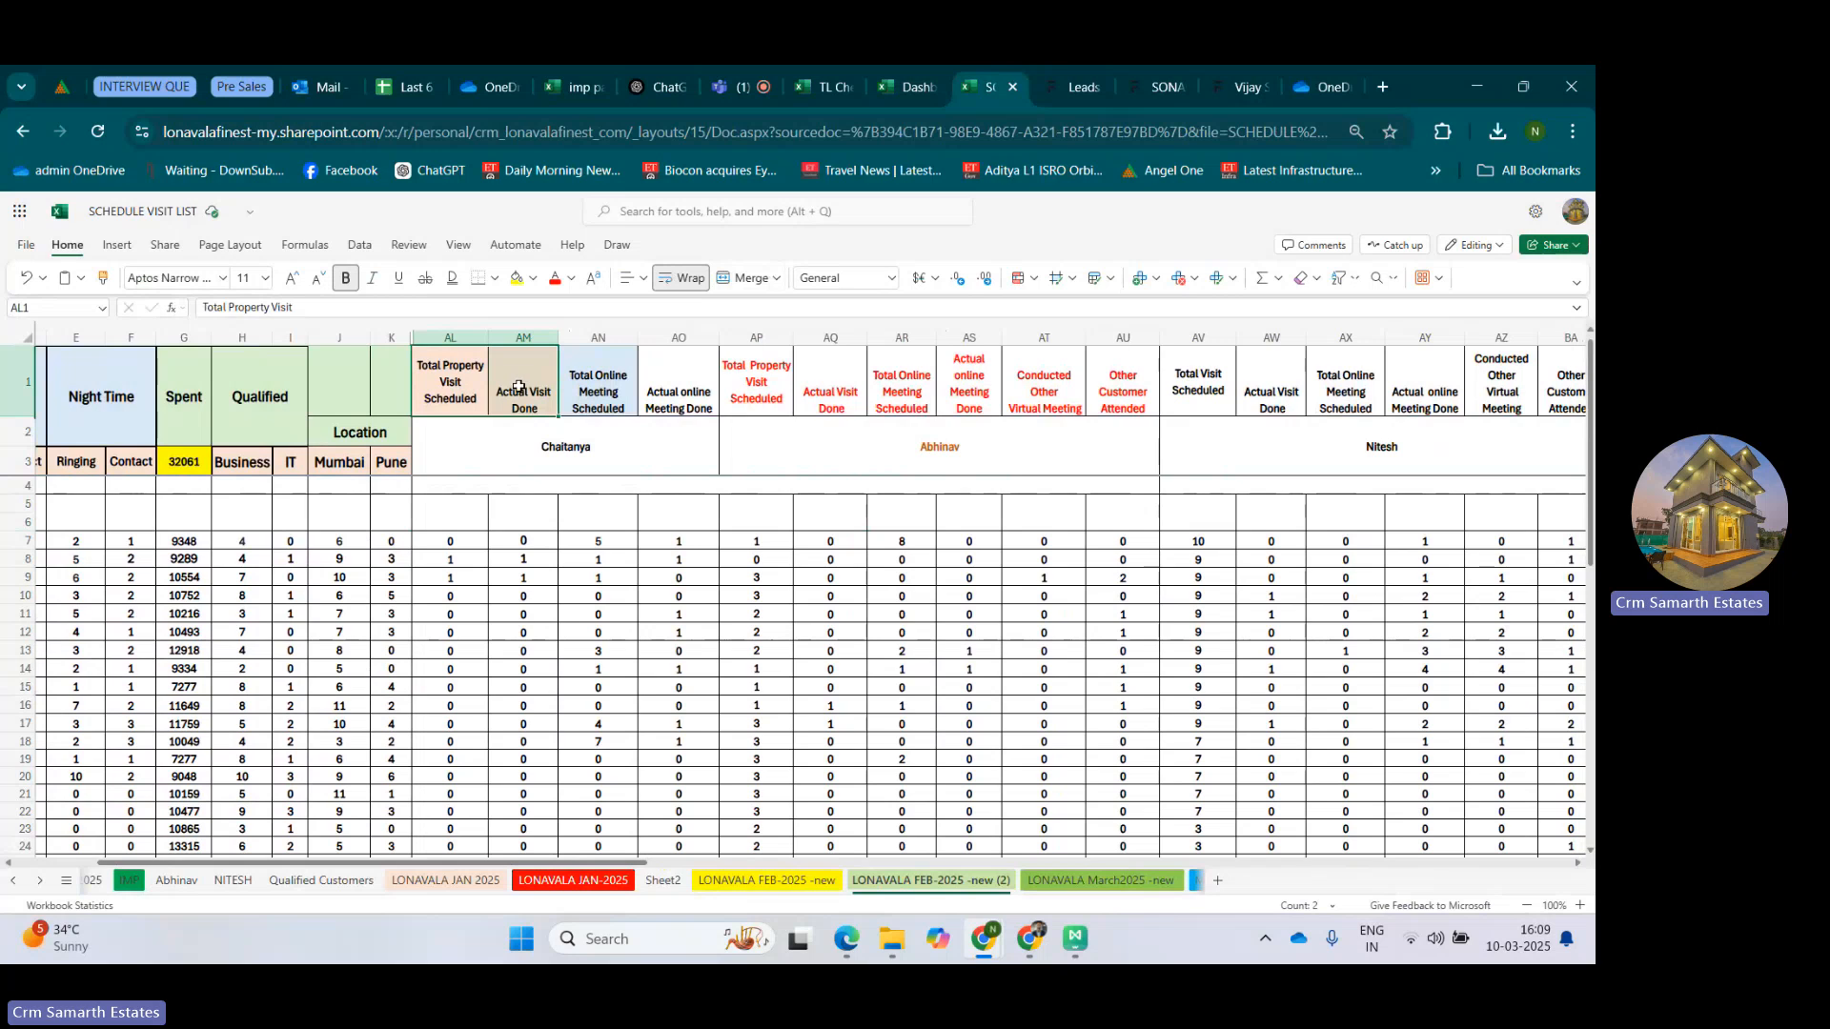
click(597, 379)
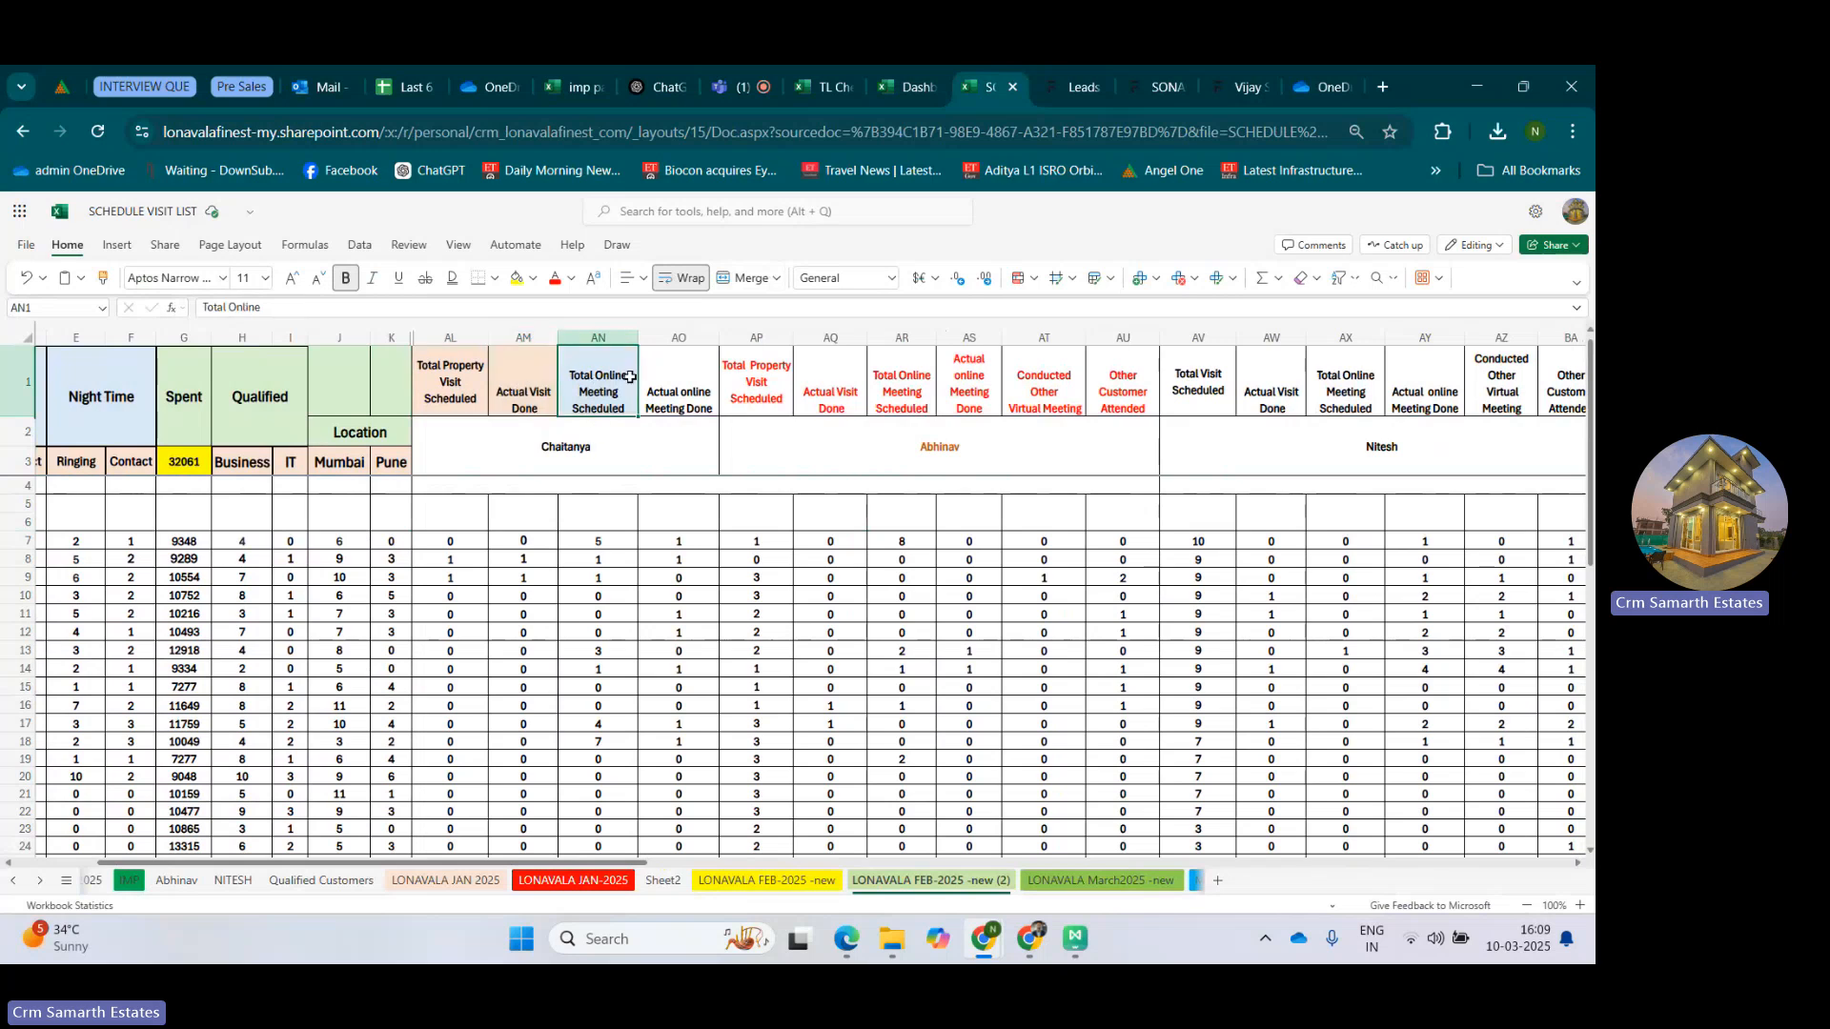
click(673, 366)
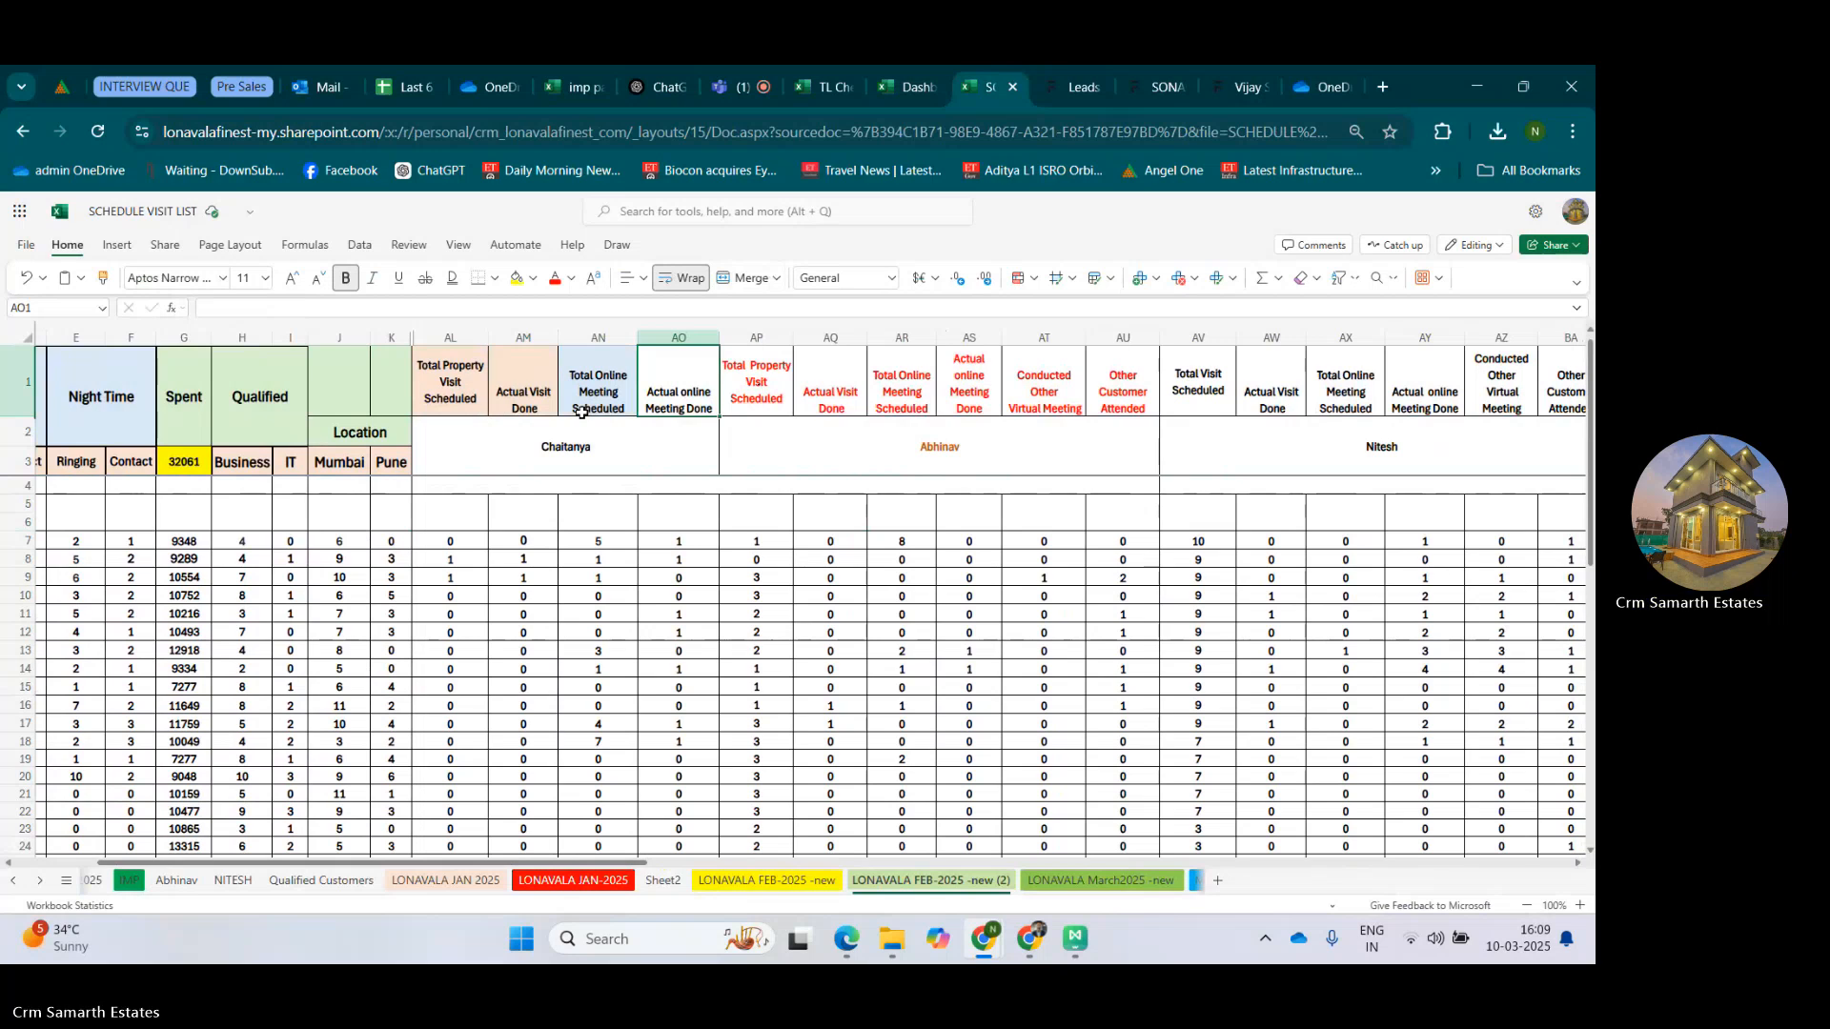
click(605, 454)
click(968, 462)
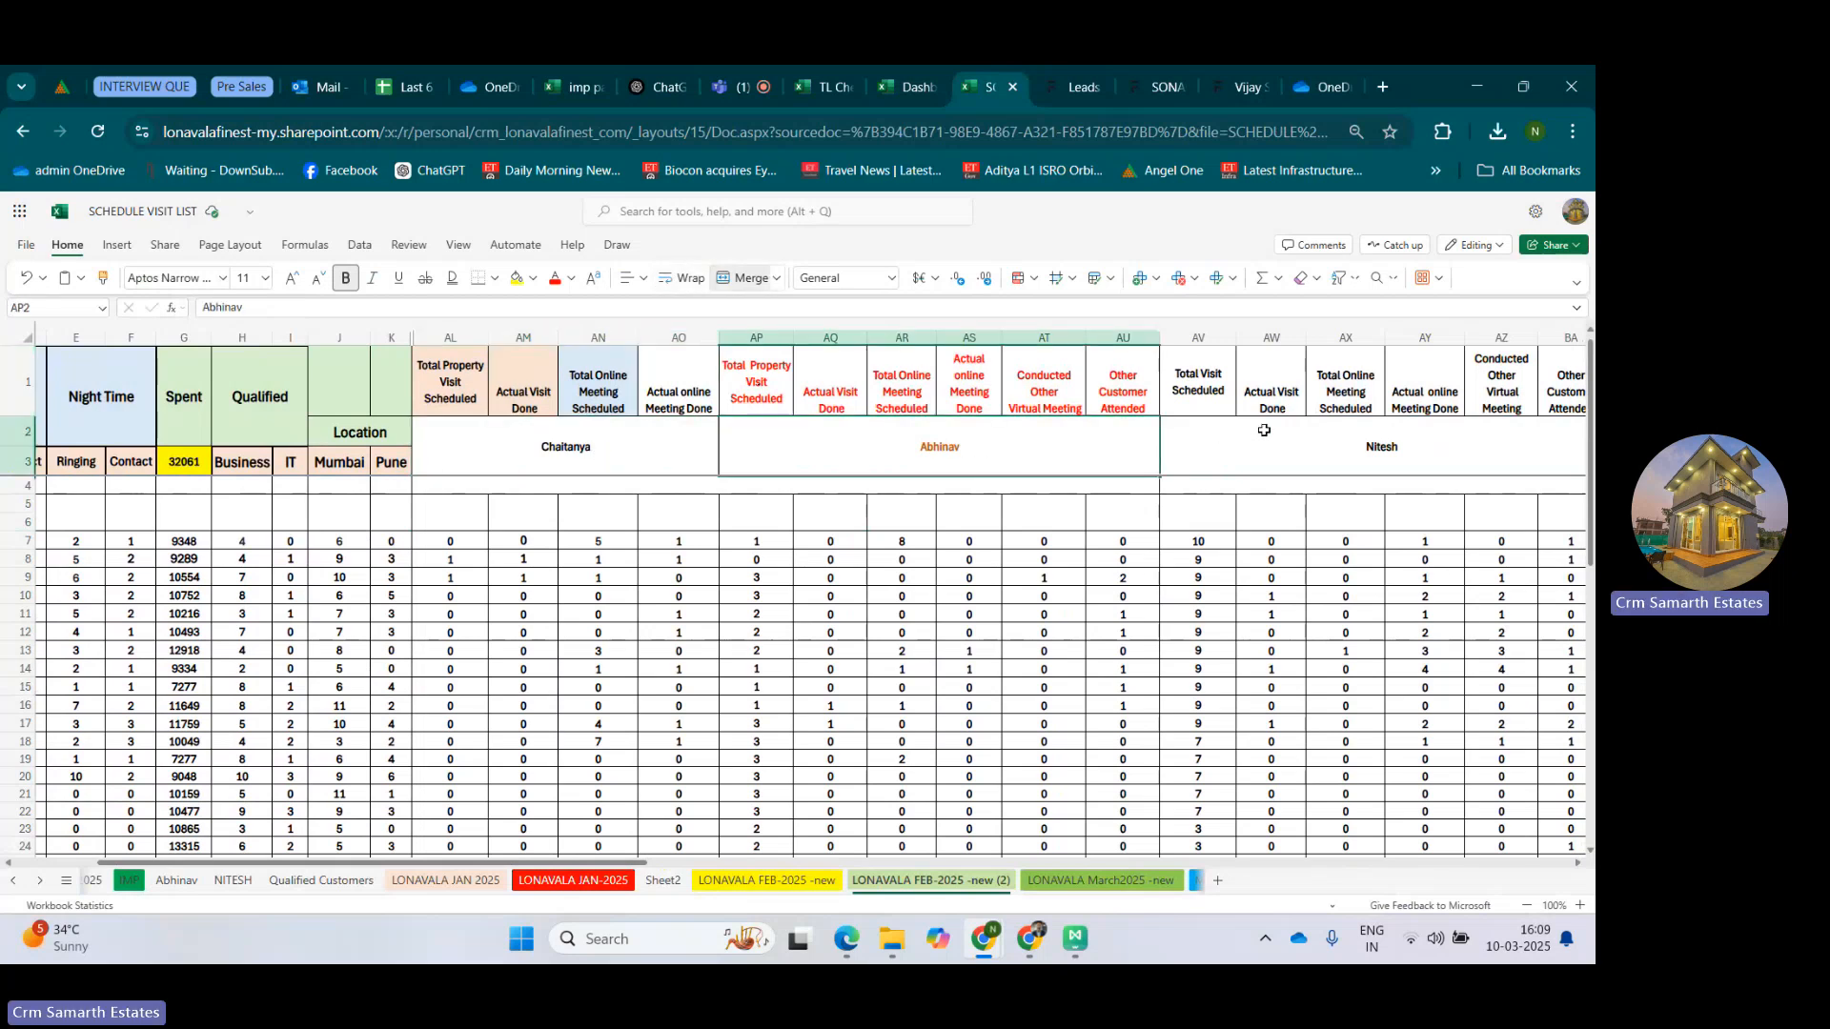
click(1357, 431)
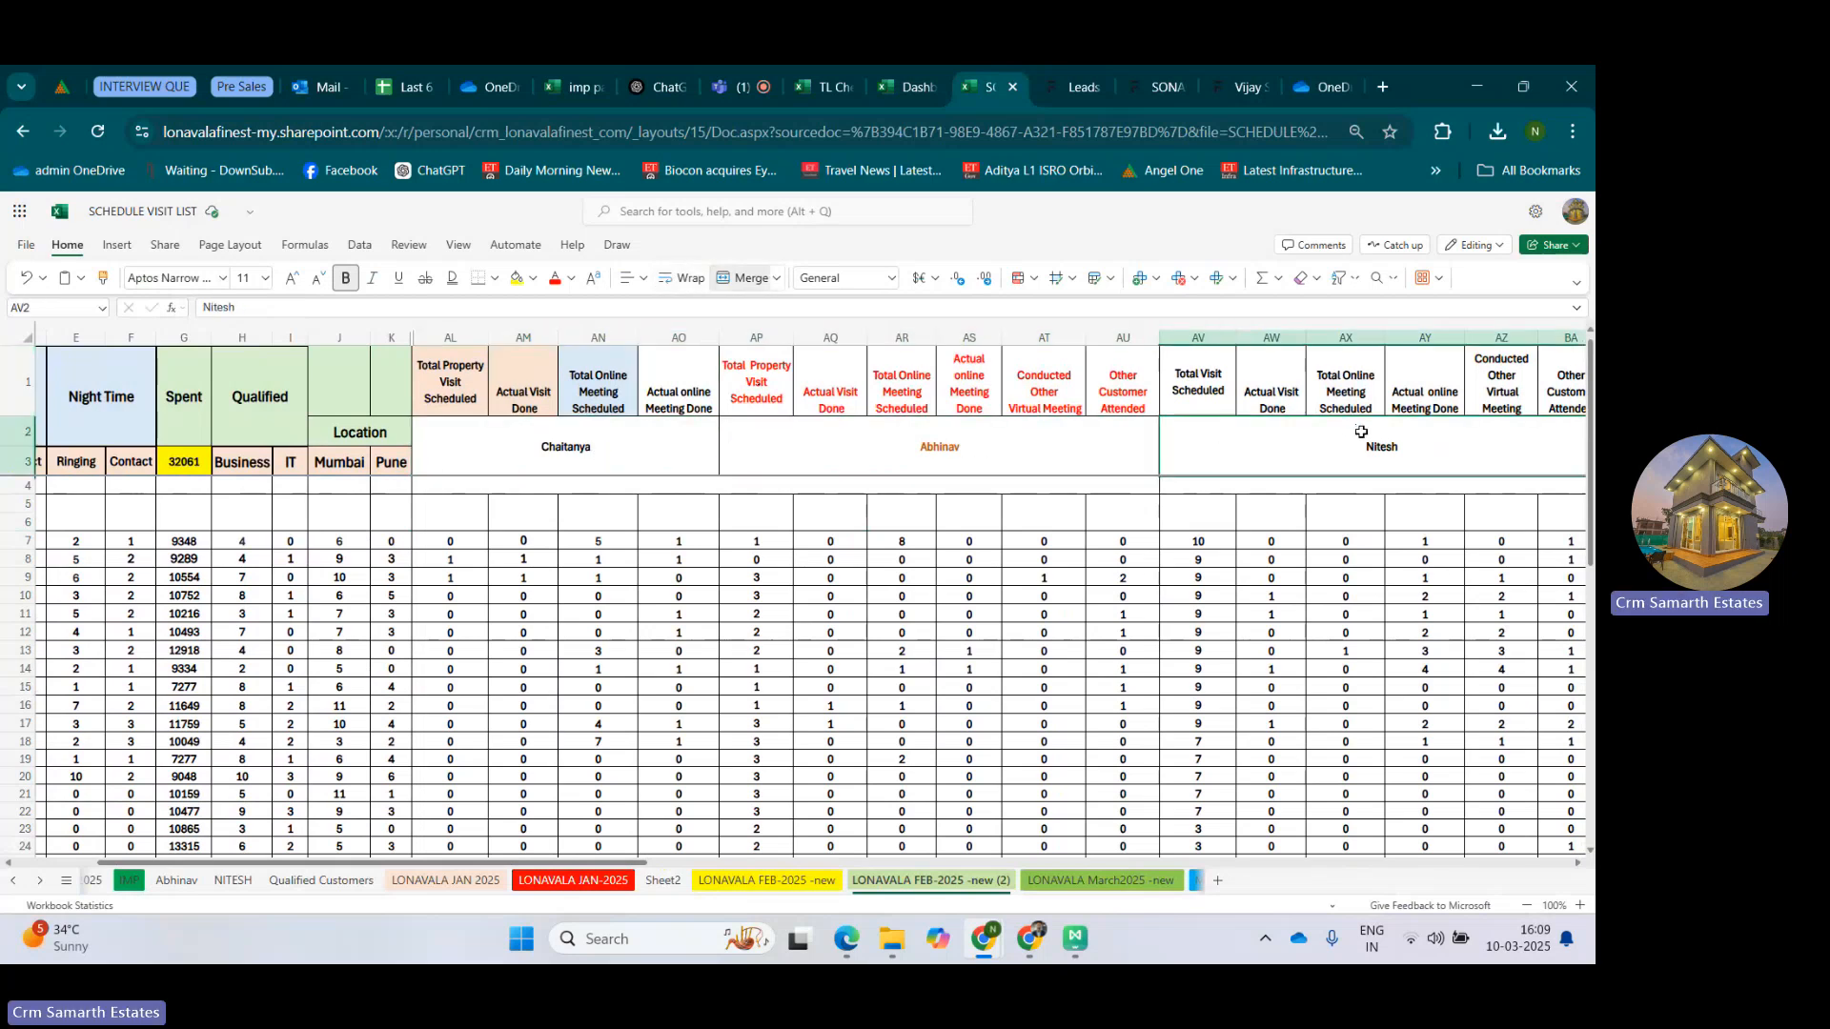
Check the first salesperson's Total Online Meeting Scheduled and Actual online Meeting Done cells for 28-Feb-25.
click(584, 377)
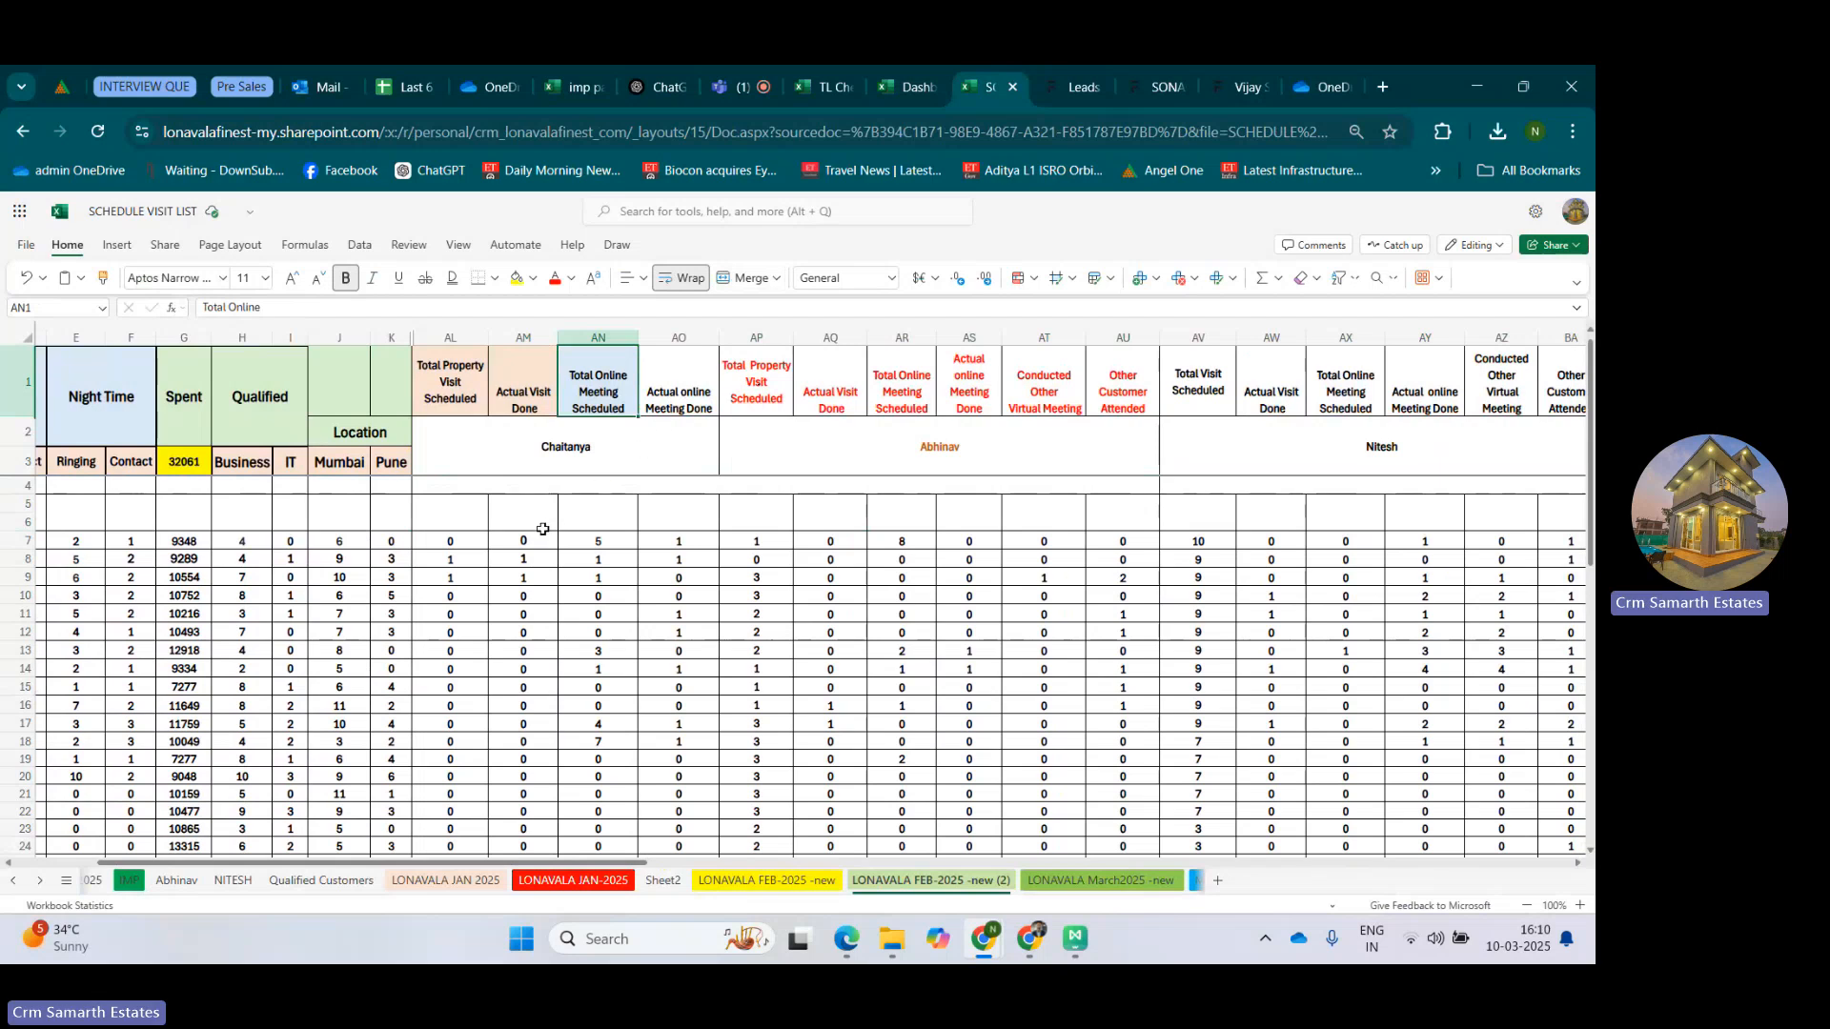
drag(463, 543, 686, 654)
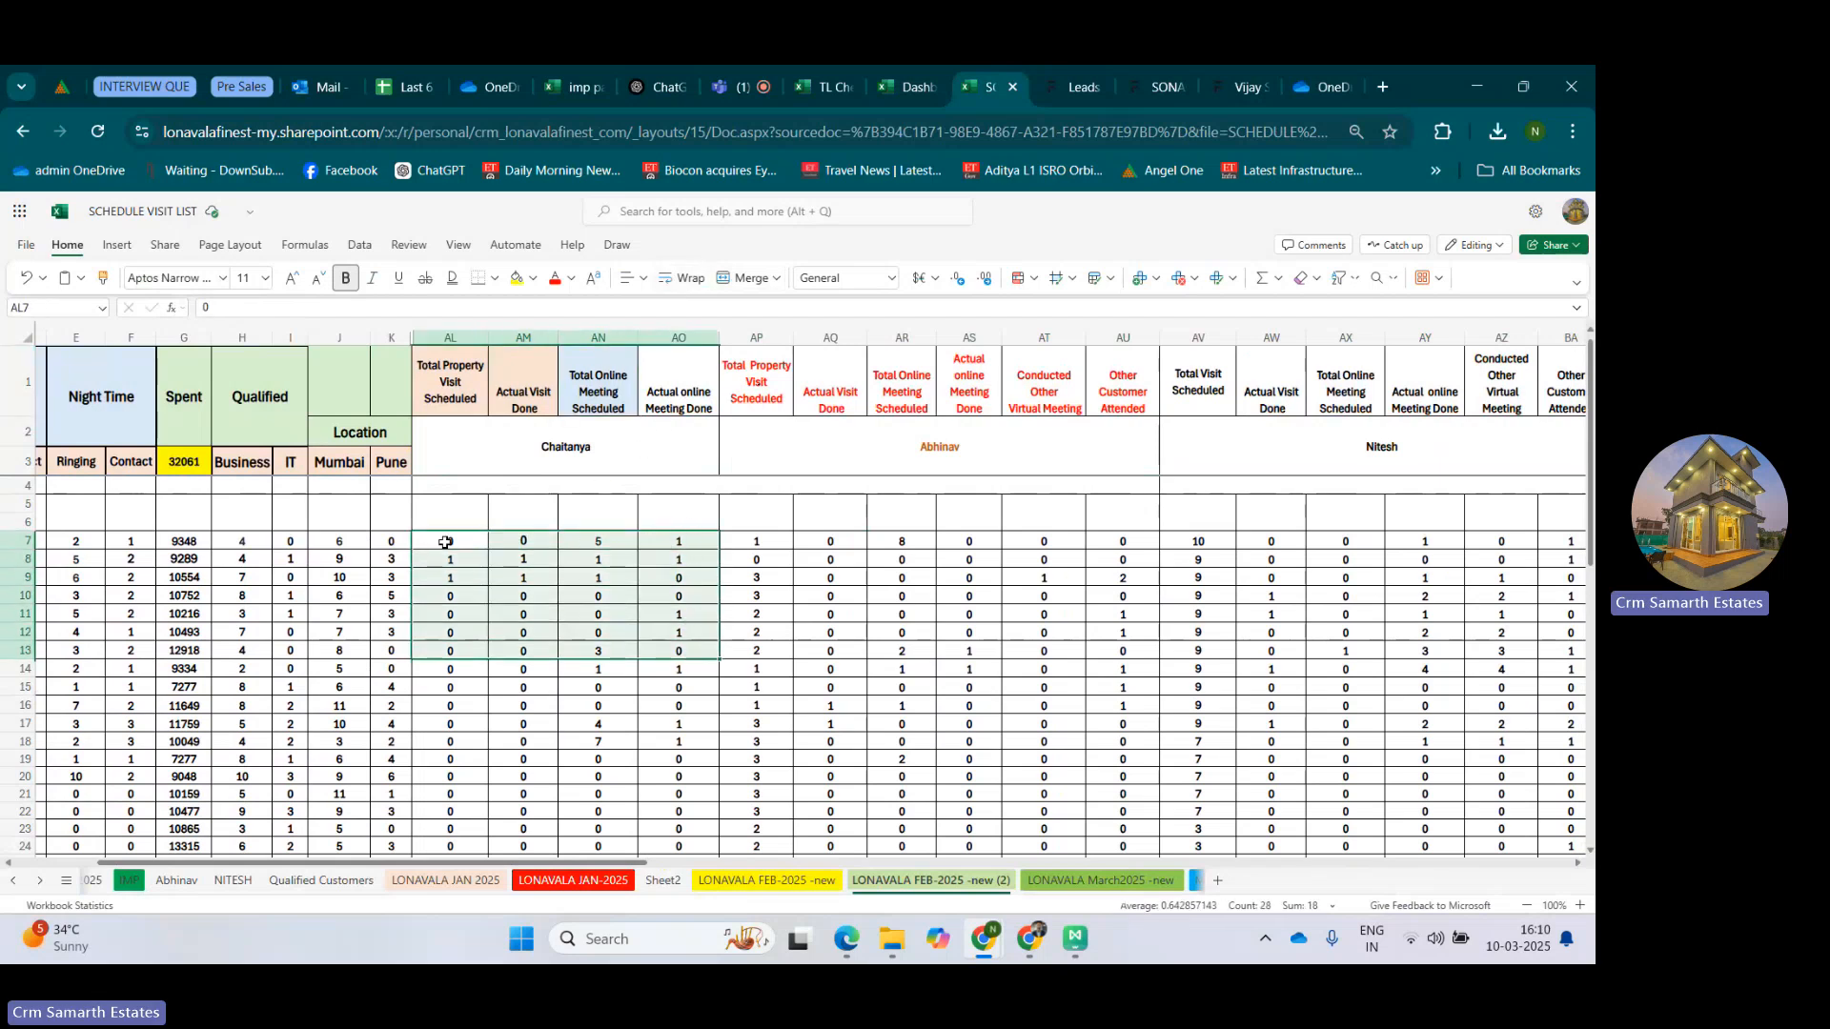
click(603, 540)
click(687, 538)
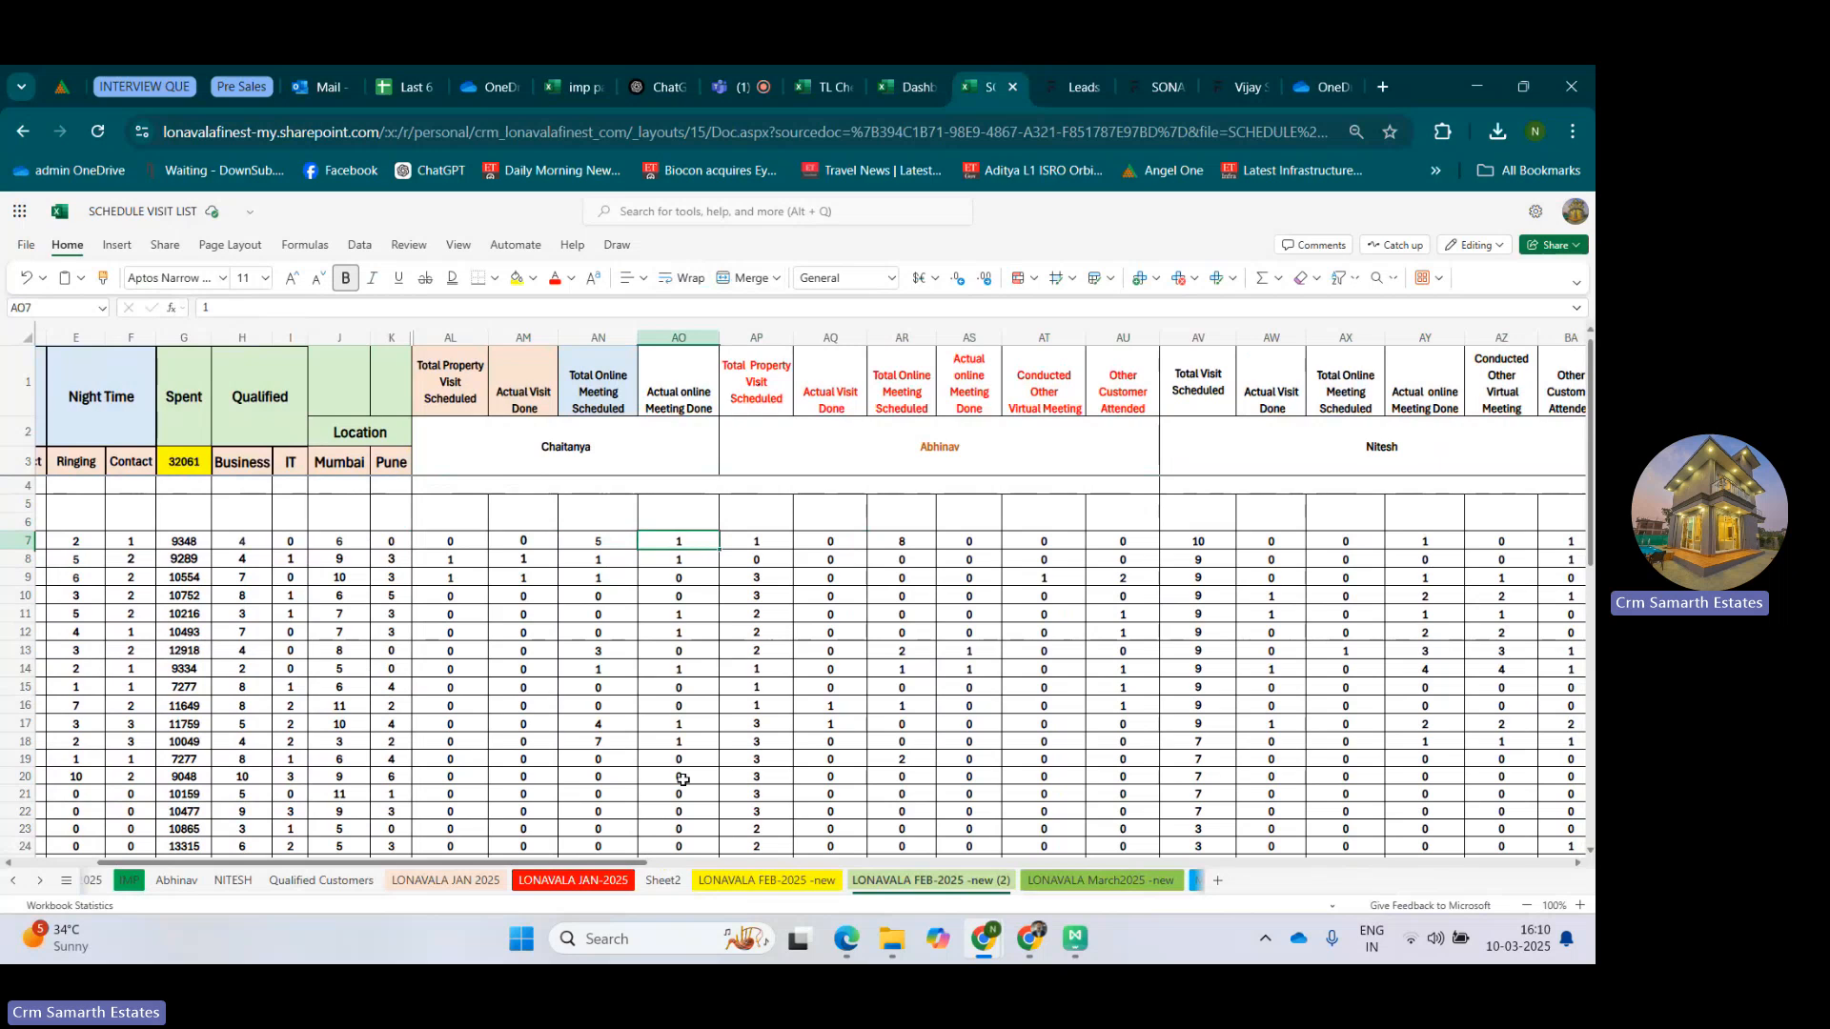
Compare the first salesperson's headers with the visit and meeting headers of the second and third groups.
click(615, 433)
click(748, 364)
drag(801, 364, 1048, 382)
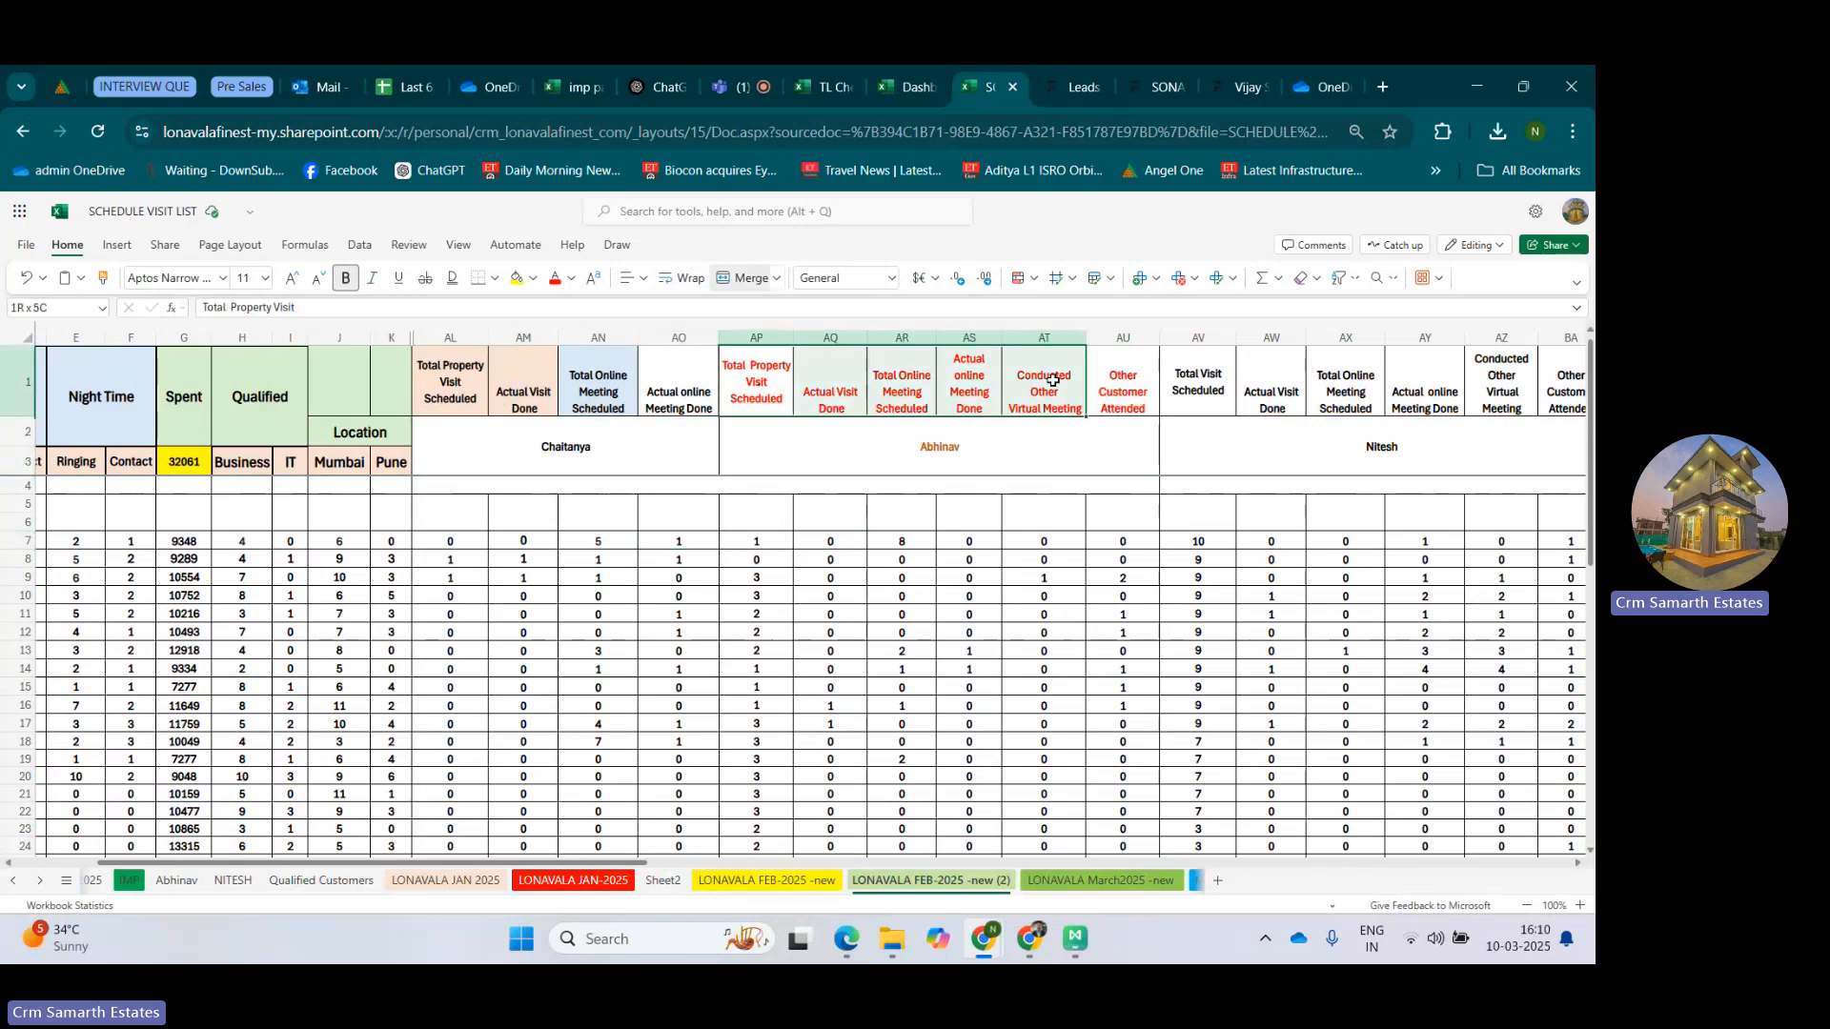
click(1303, 381)
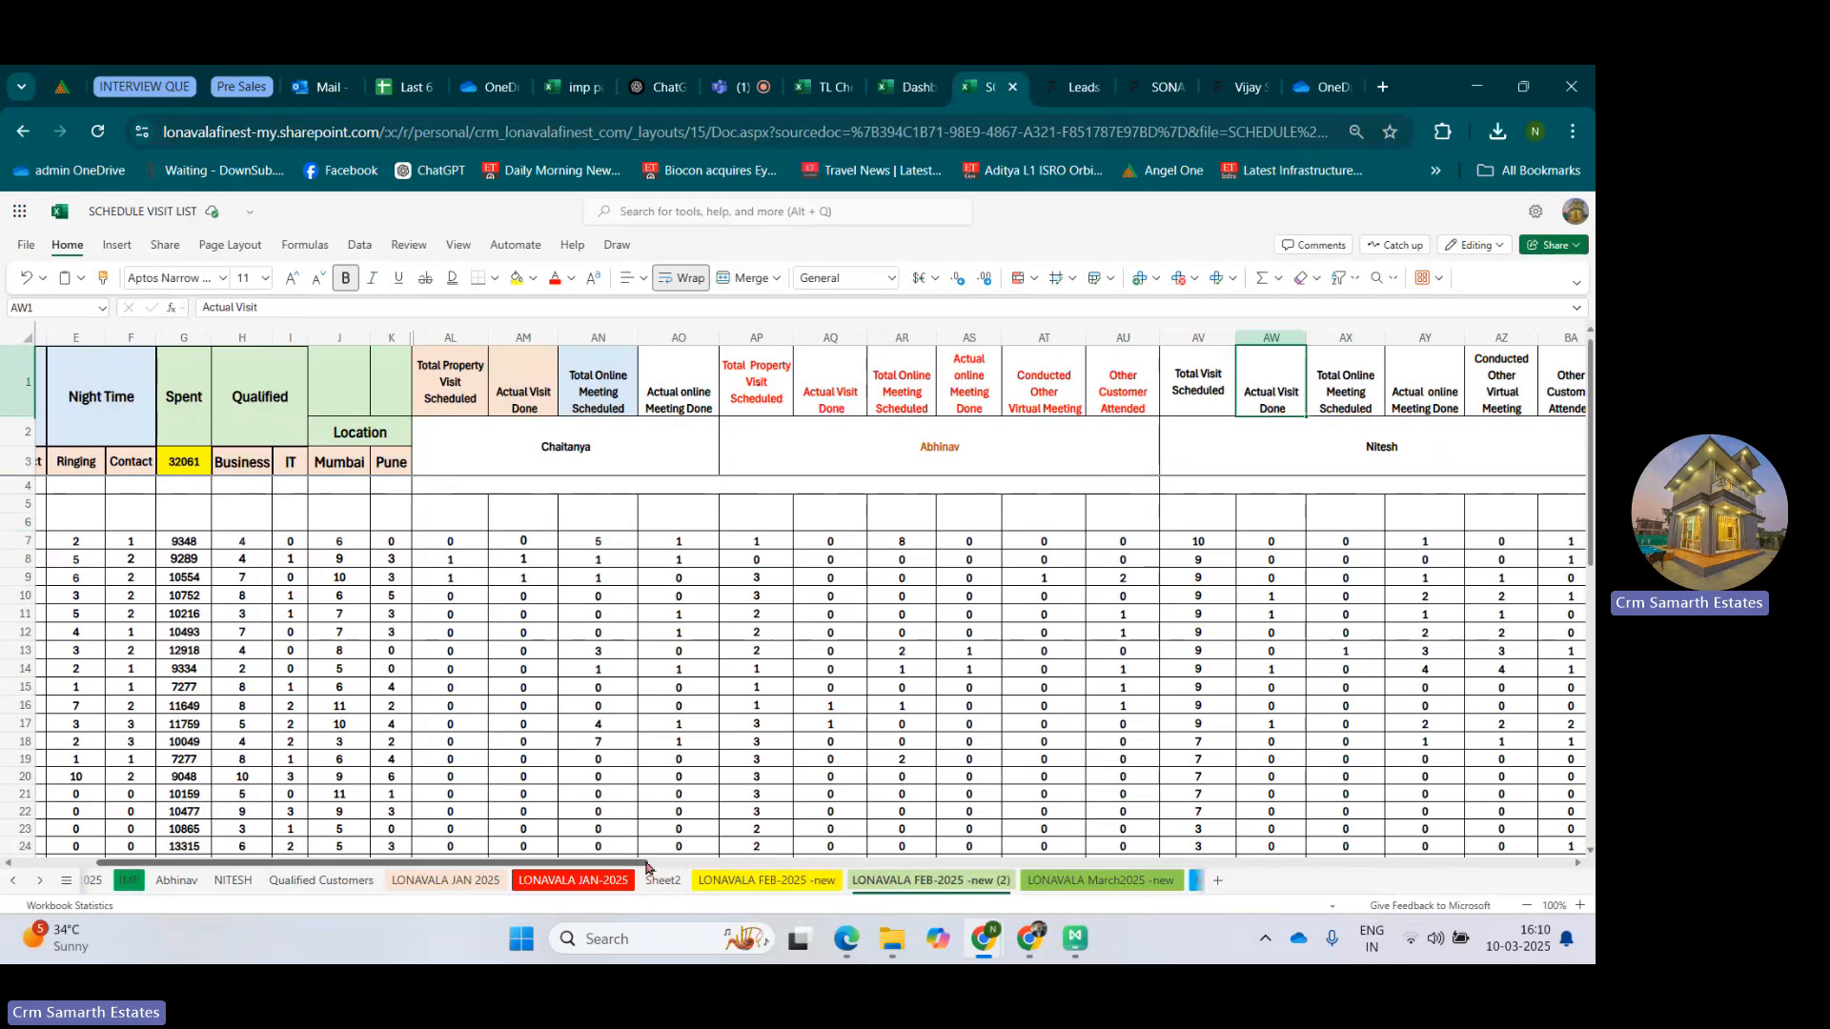
drag(637, 867, 759, 857)
click(686, 384)
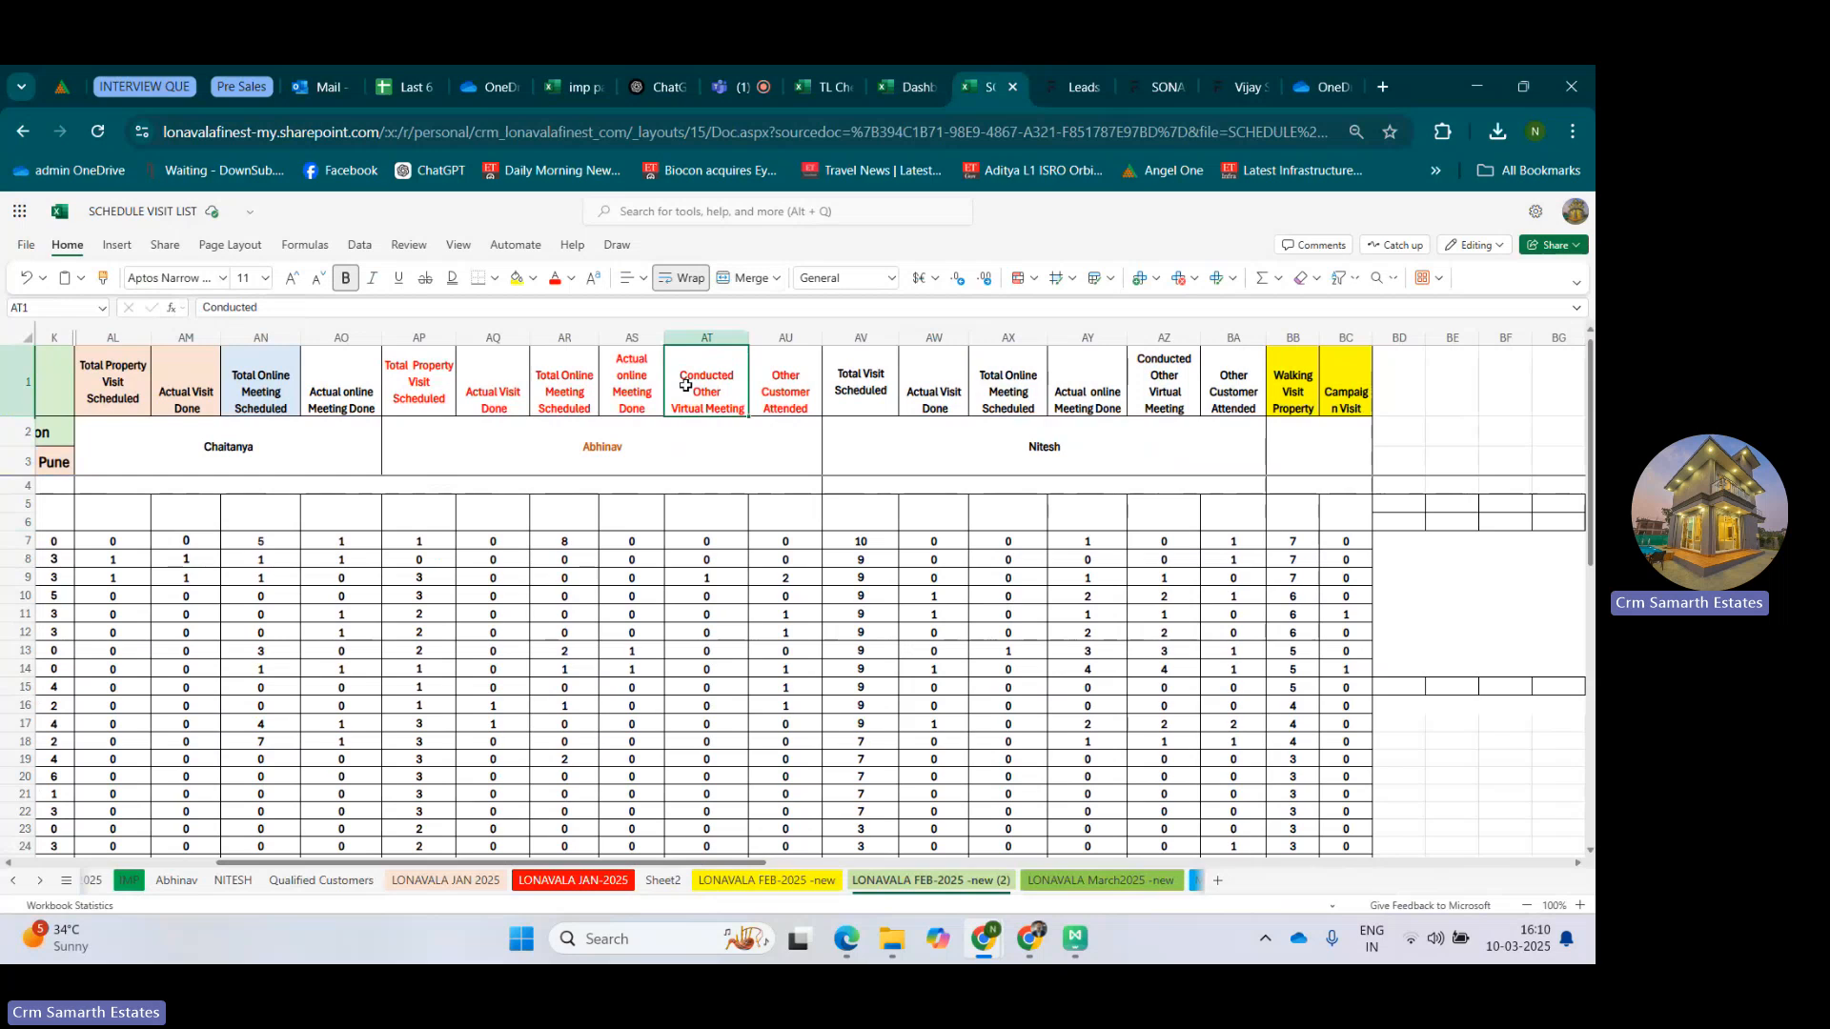
Examine the Conducted Other Virtual Meeting columns of the second and third salespeople against the first salesperson's online meeting entries.
click(289, 444)
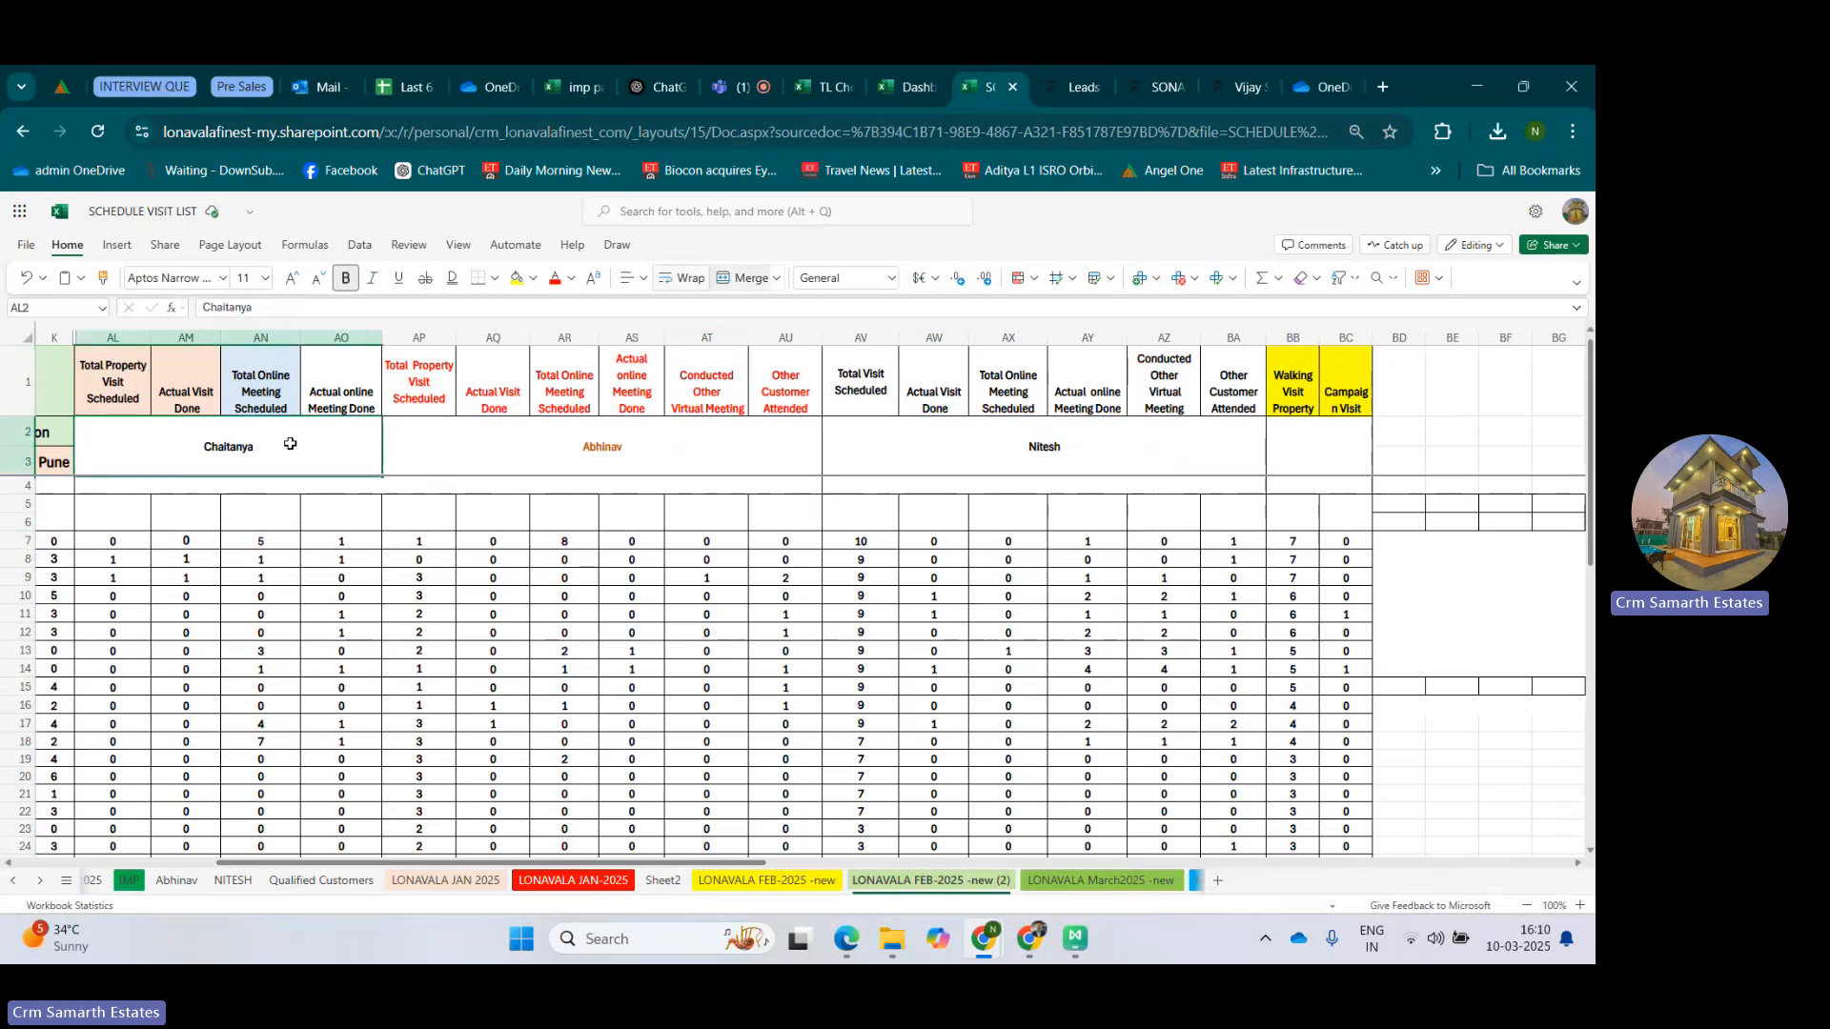
click(273, 617)
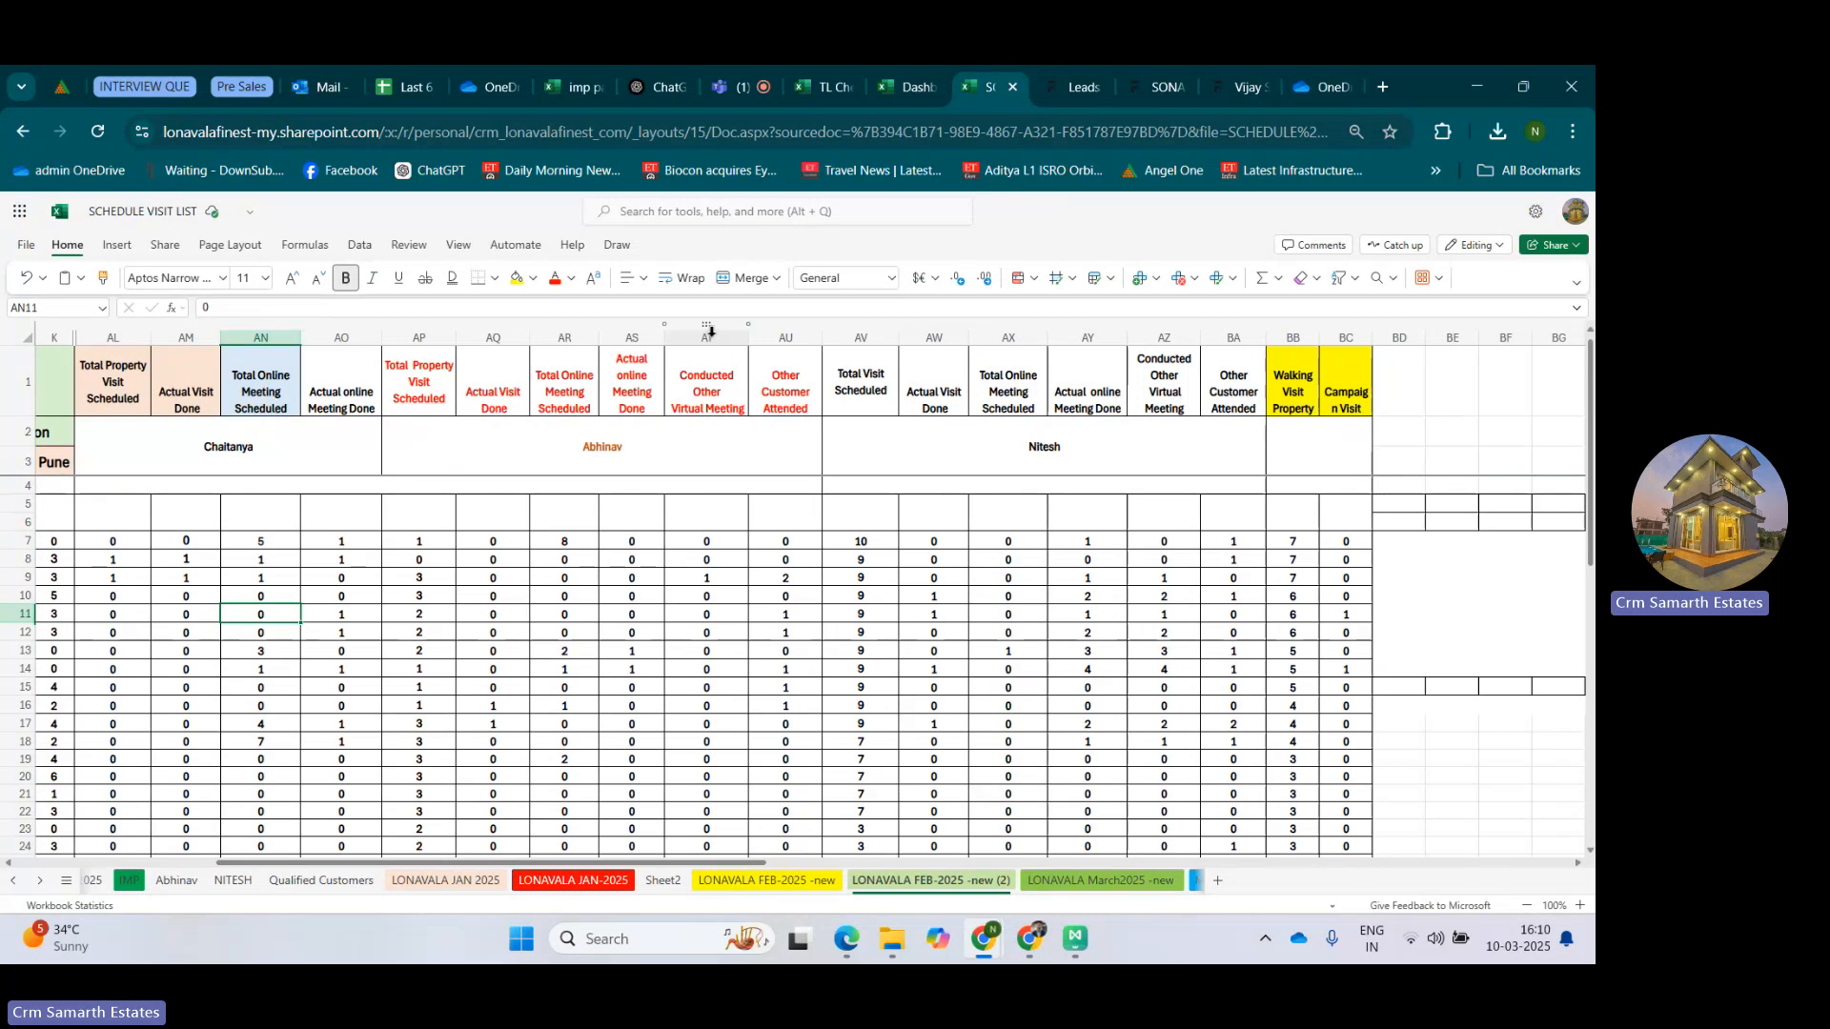
click(708, 336)
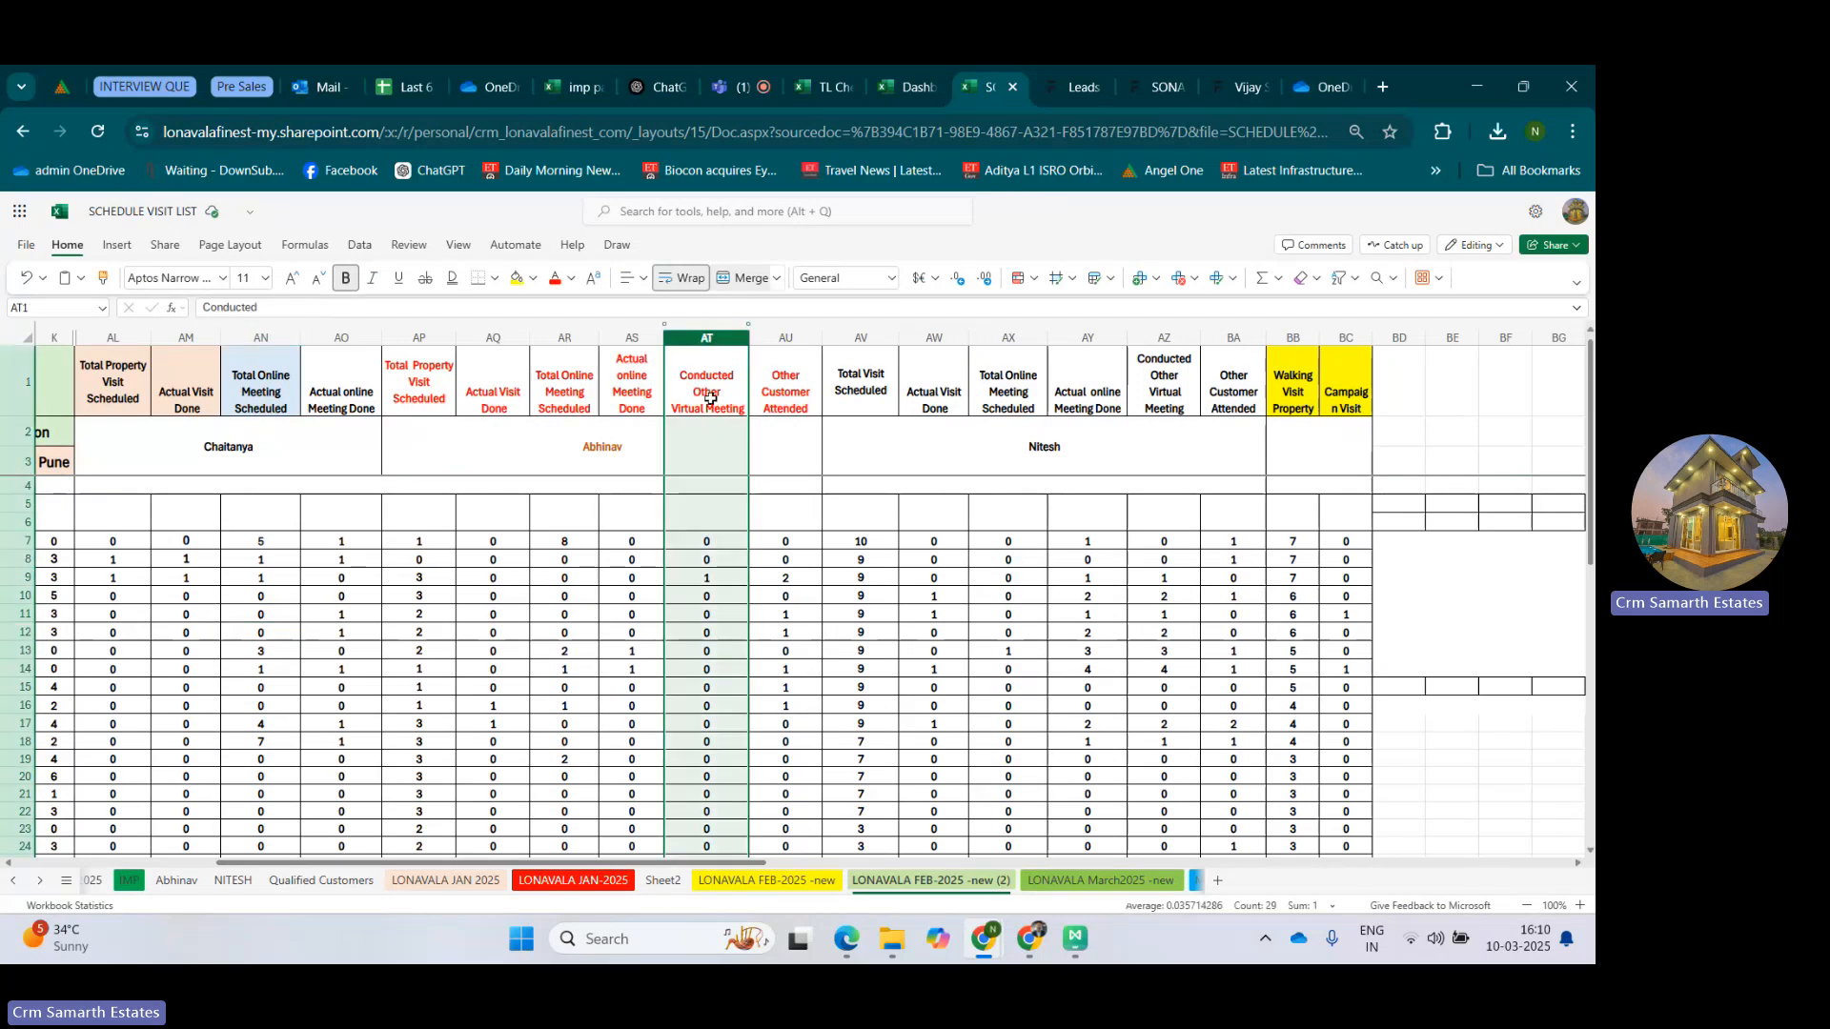
click(1171, 364)
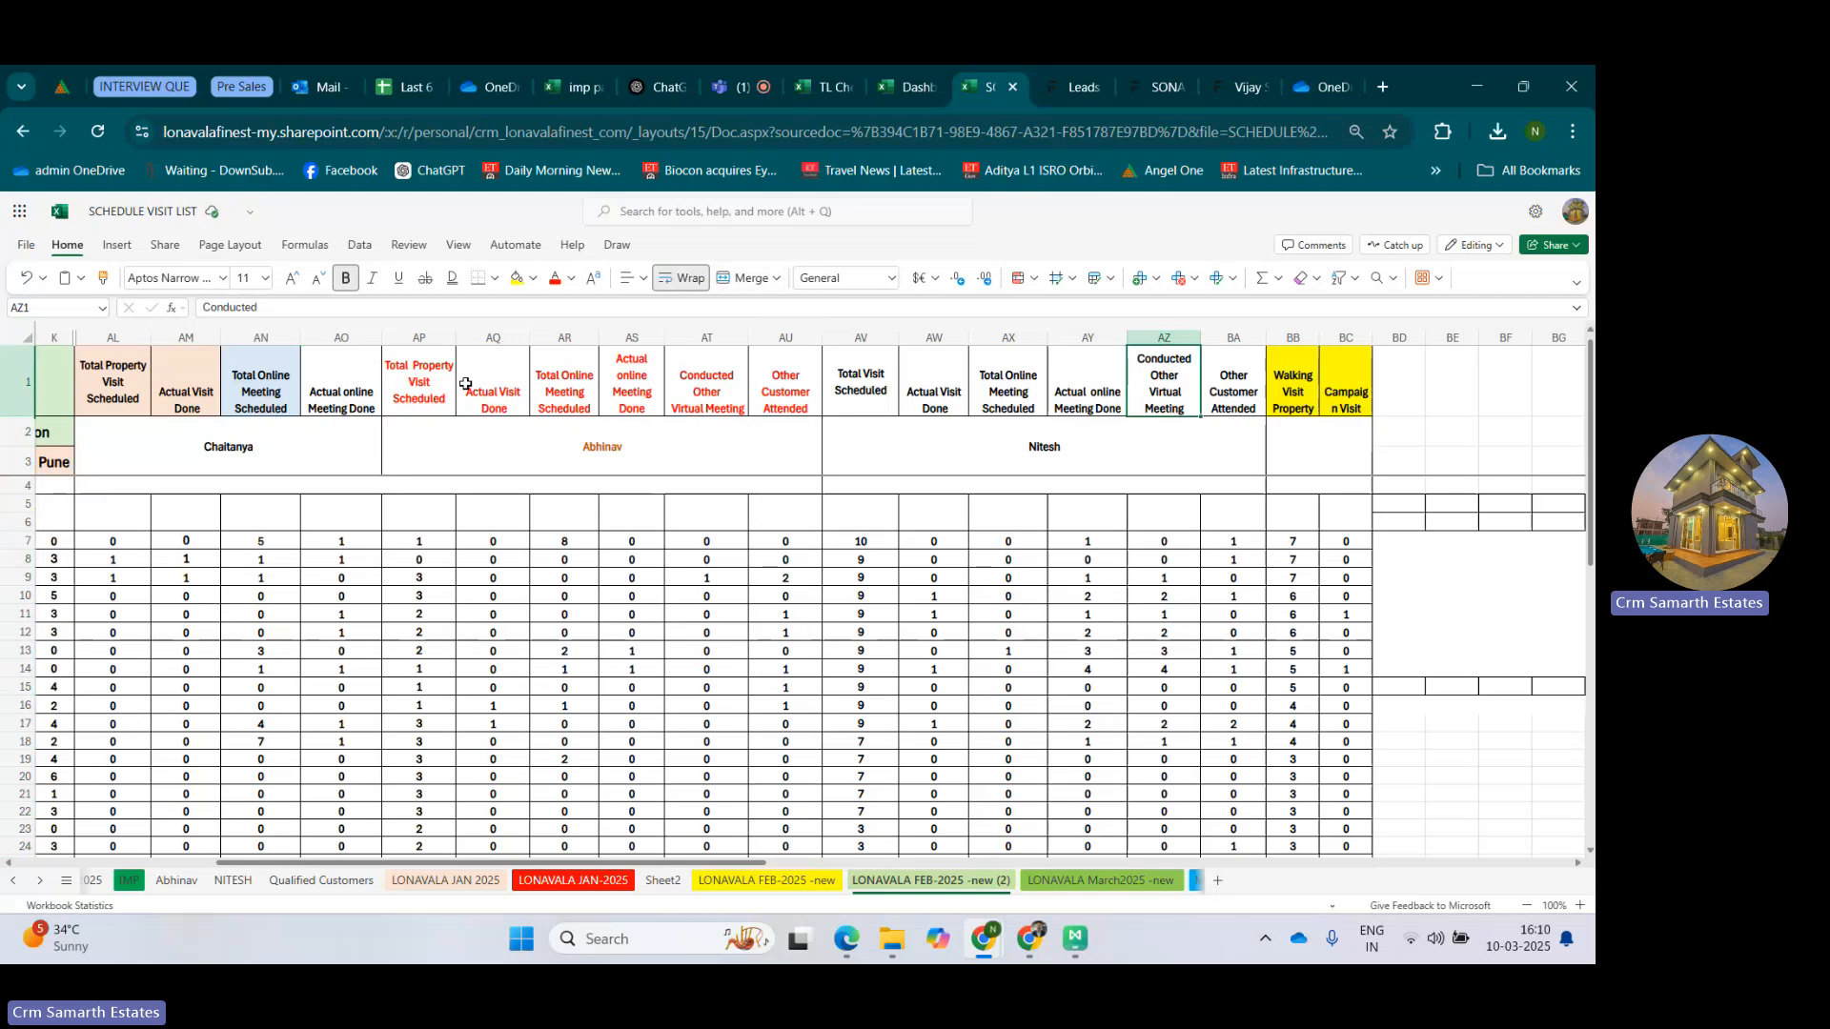
click(259, 581)
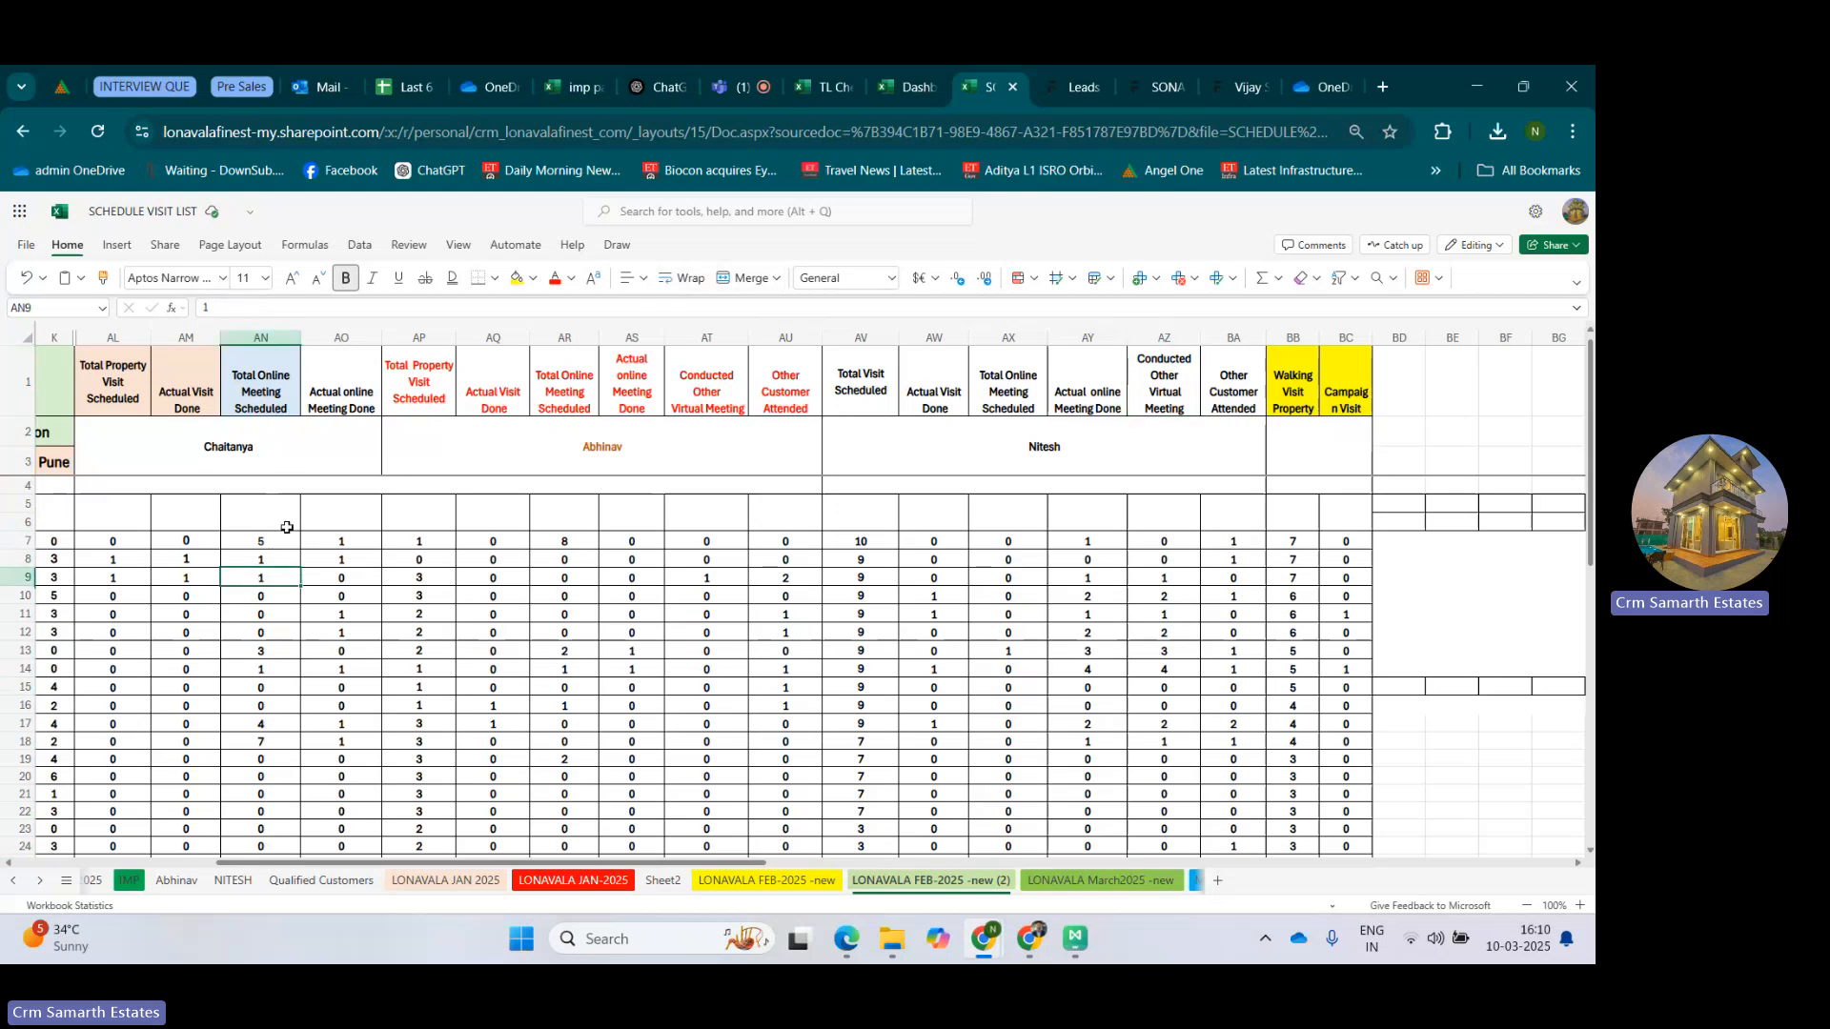
click(1163, 338)
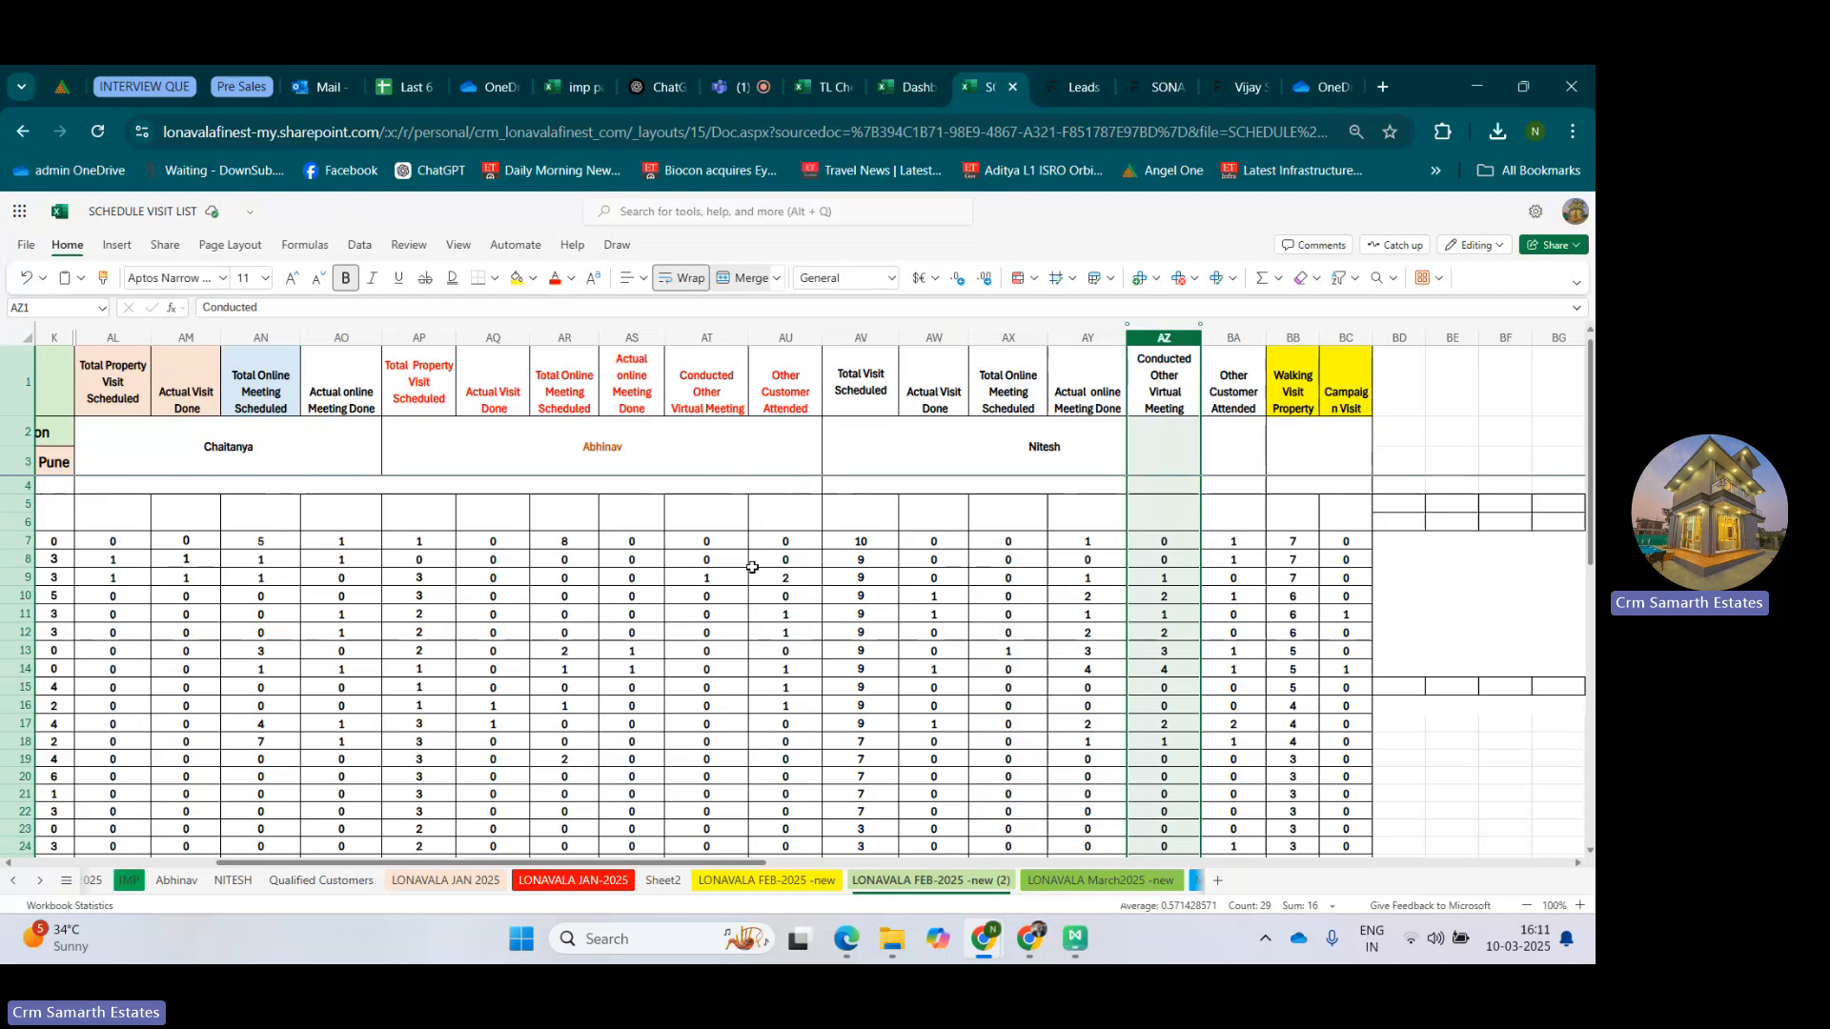
Inspect the Other Customer Attended columns AU and BA and the full header block of the three salesperson groups.
click(790, 333)
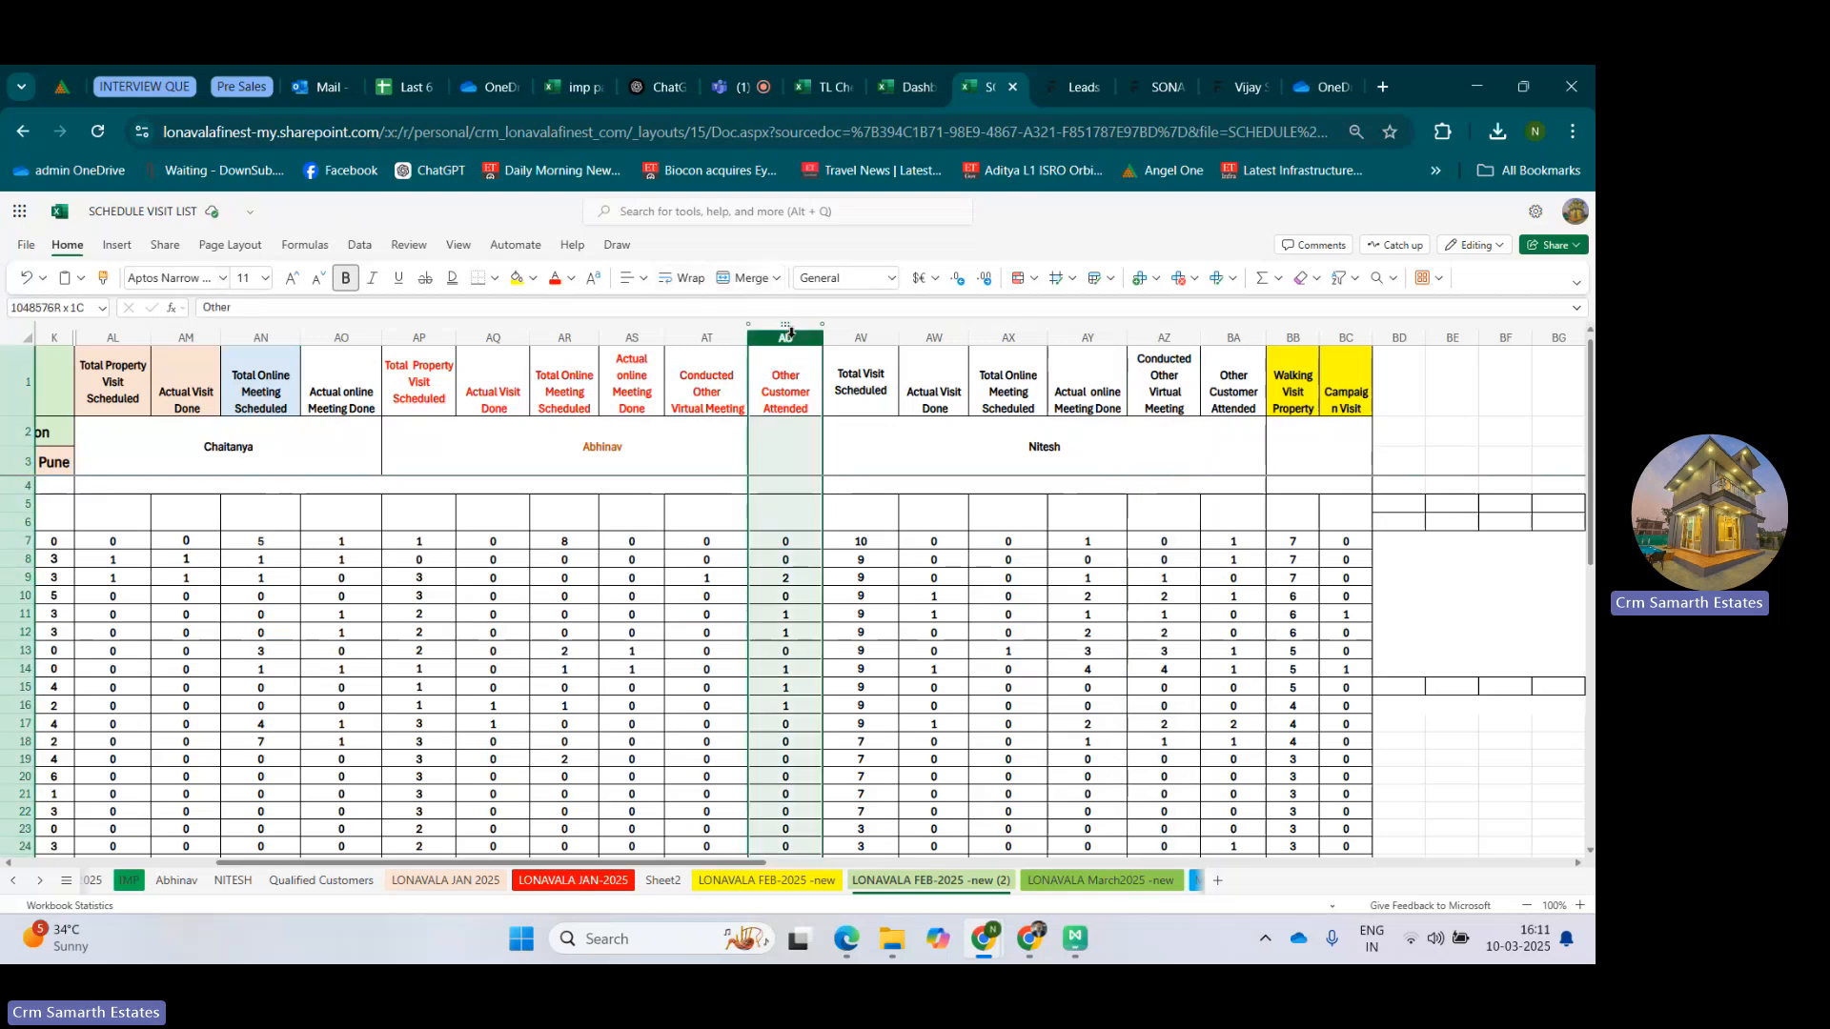
drag(790, 332, 1233, 331)
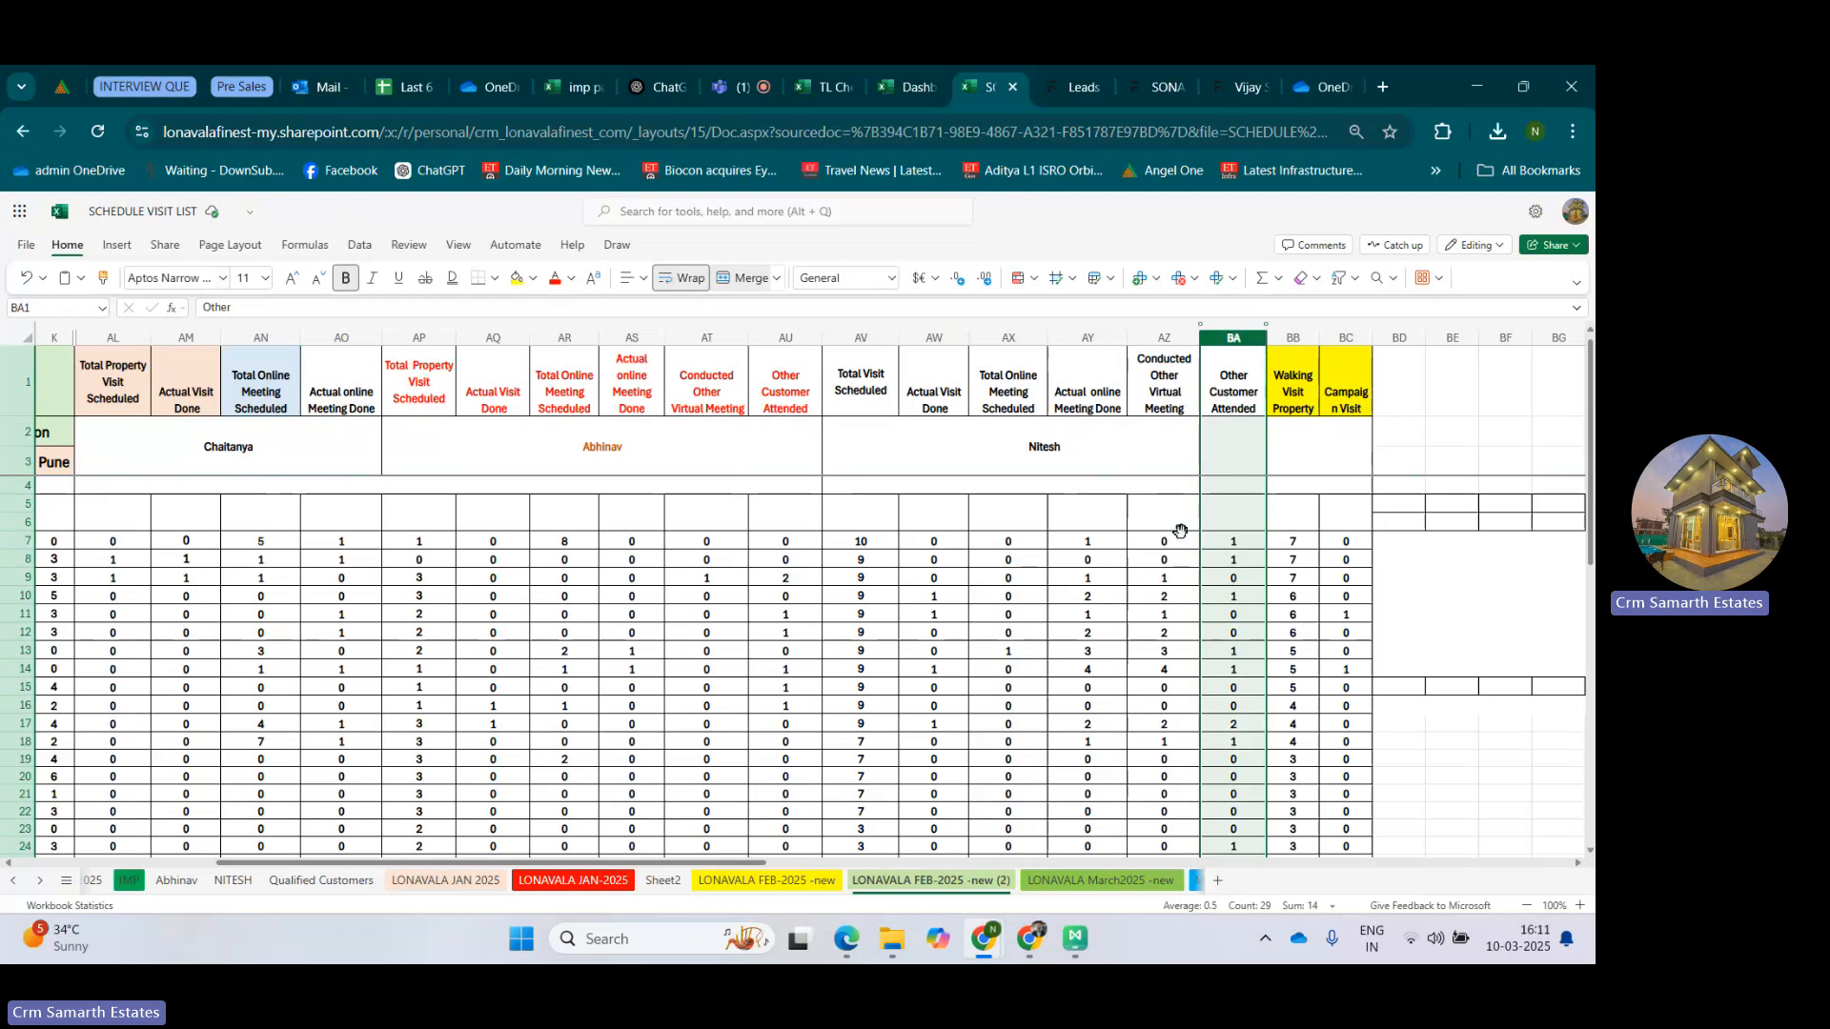
drag(130, 381, 1228, 445)
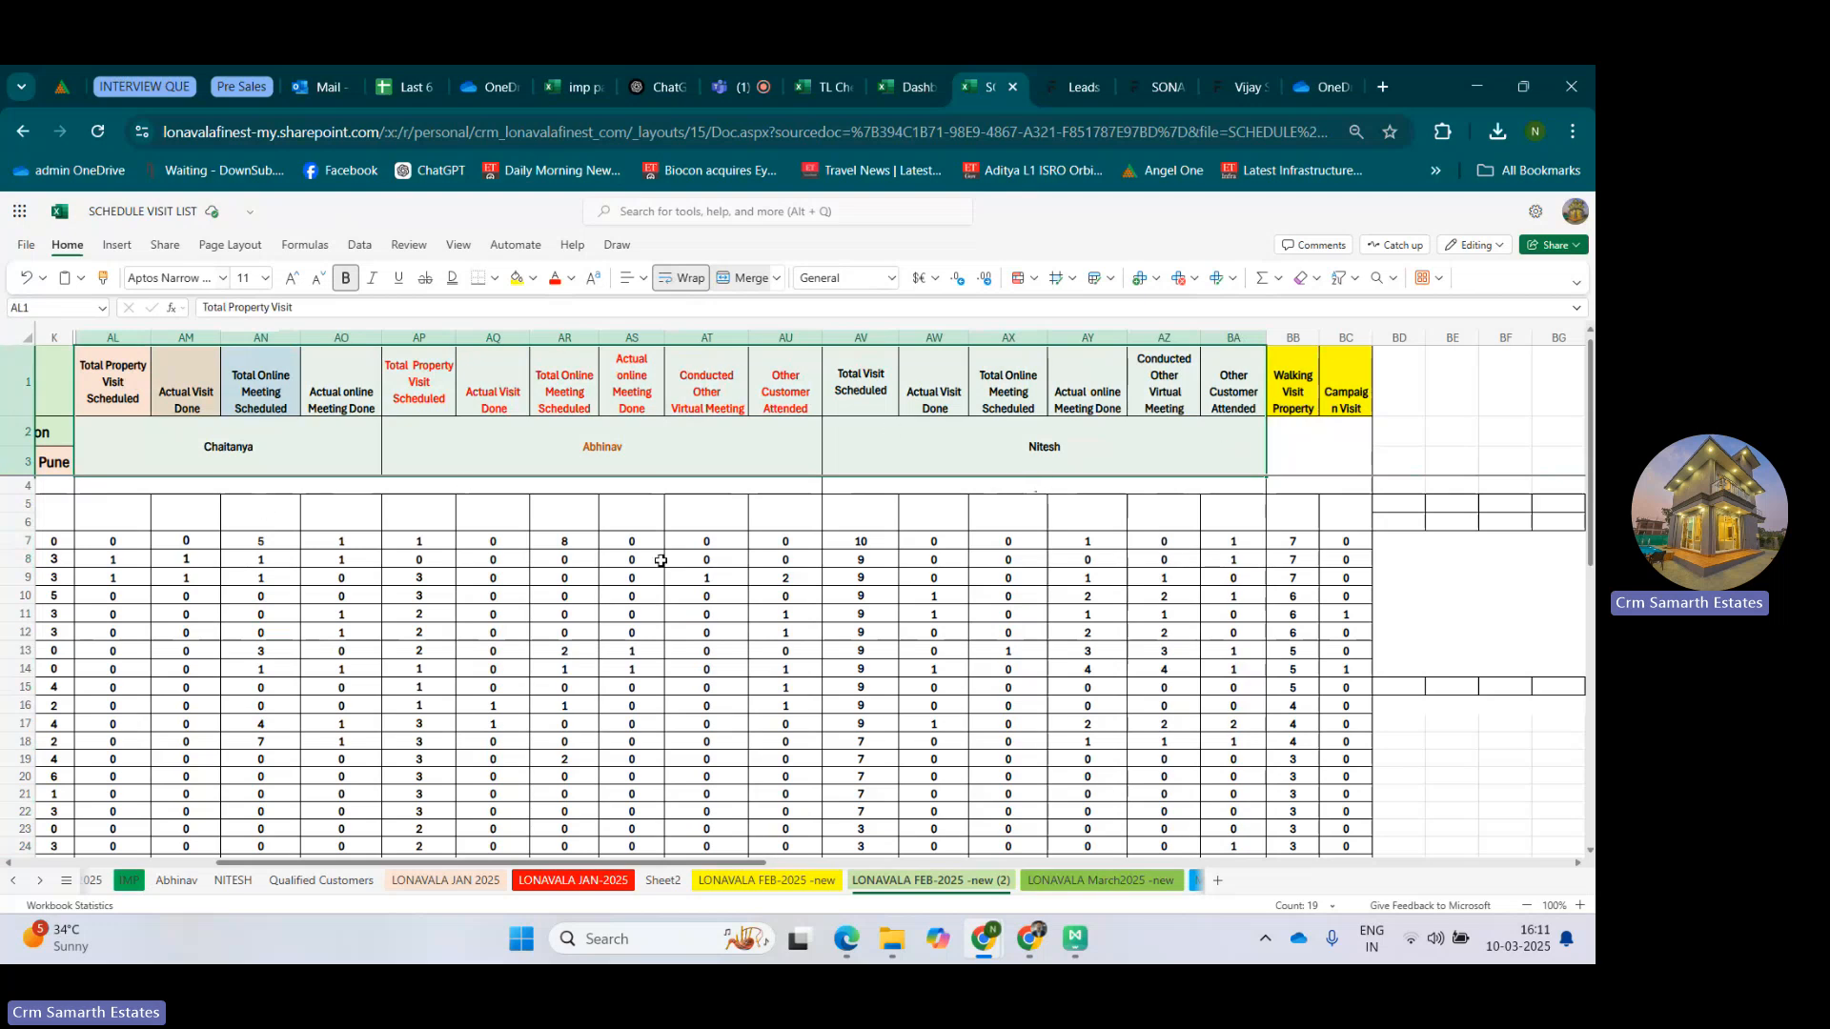
Review the 28-Feb-25 row and the Walking Visit Property and Campaign Visit columns.
drag(708, 865, 741, 864)
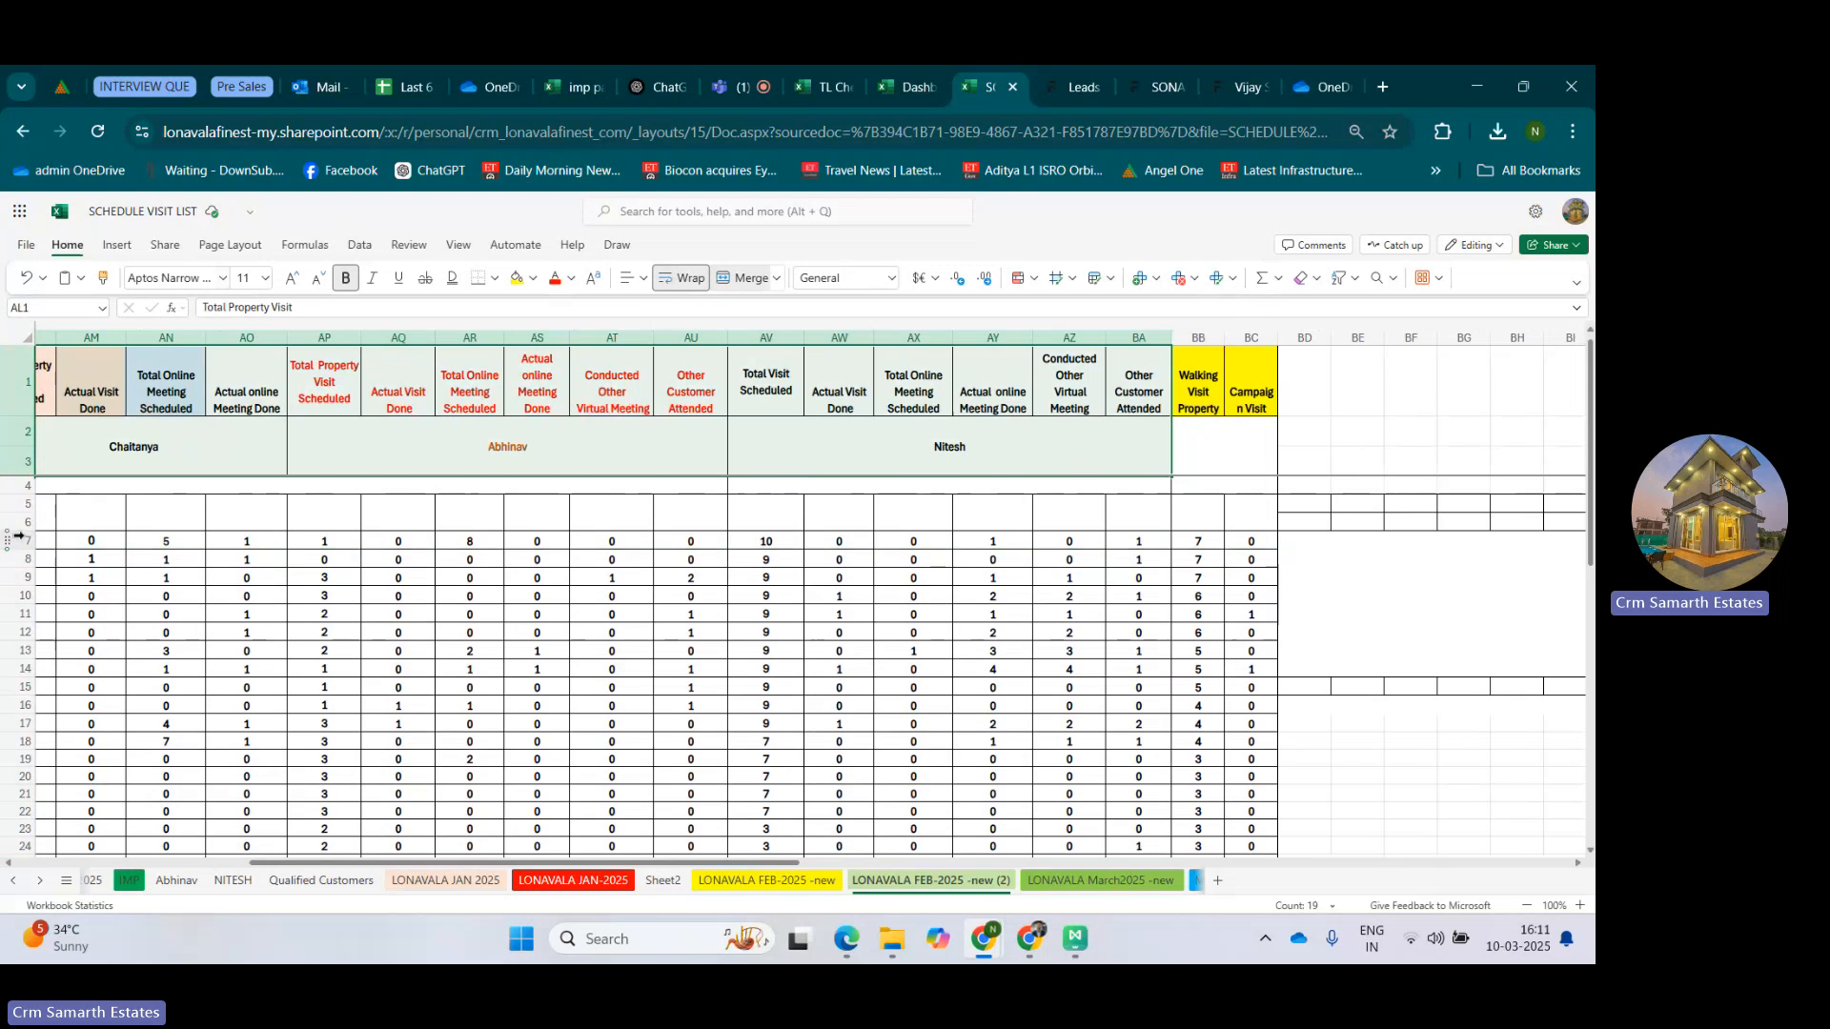
click(14, 541)
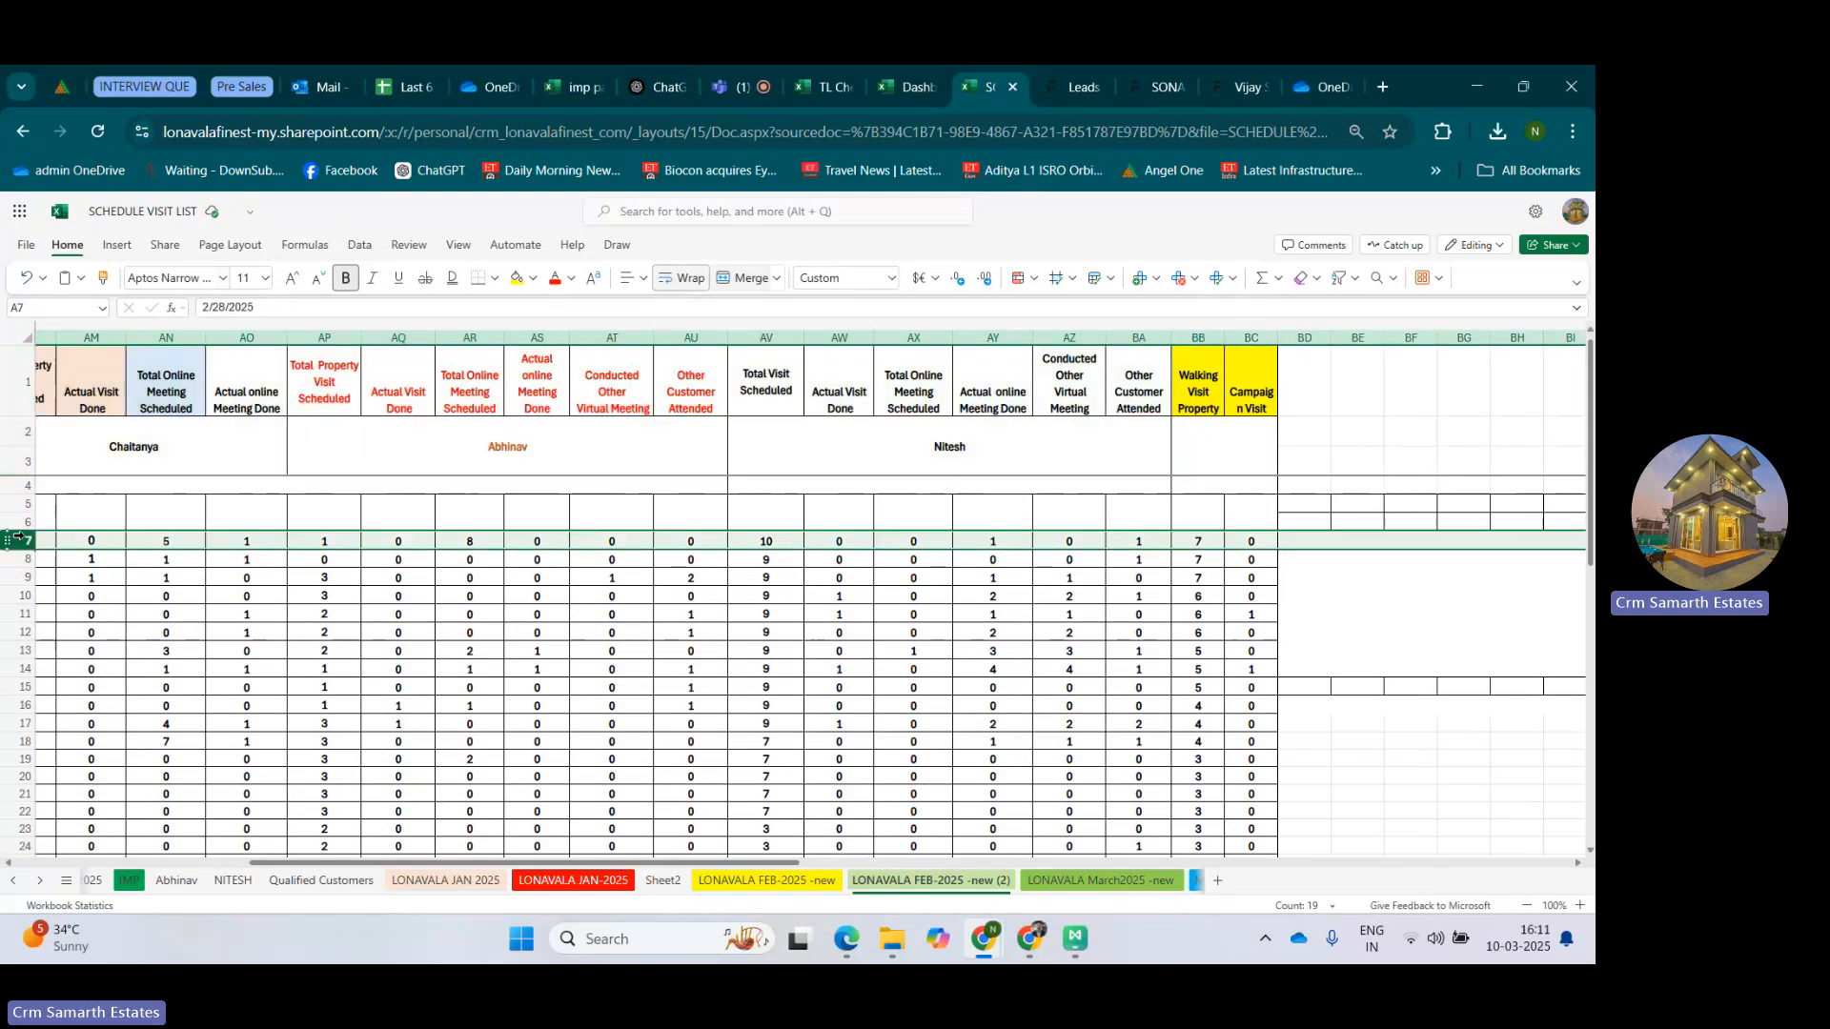
click(1197, 383)
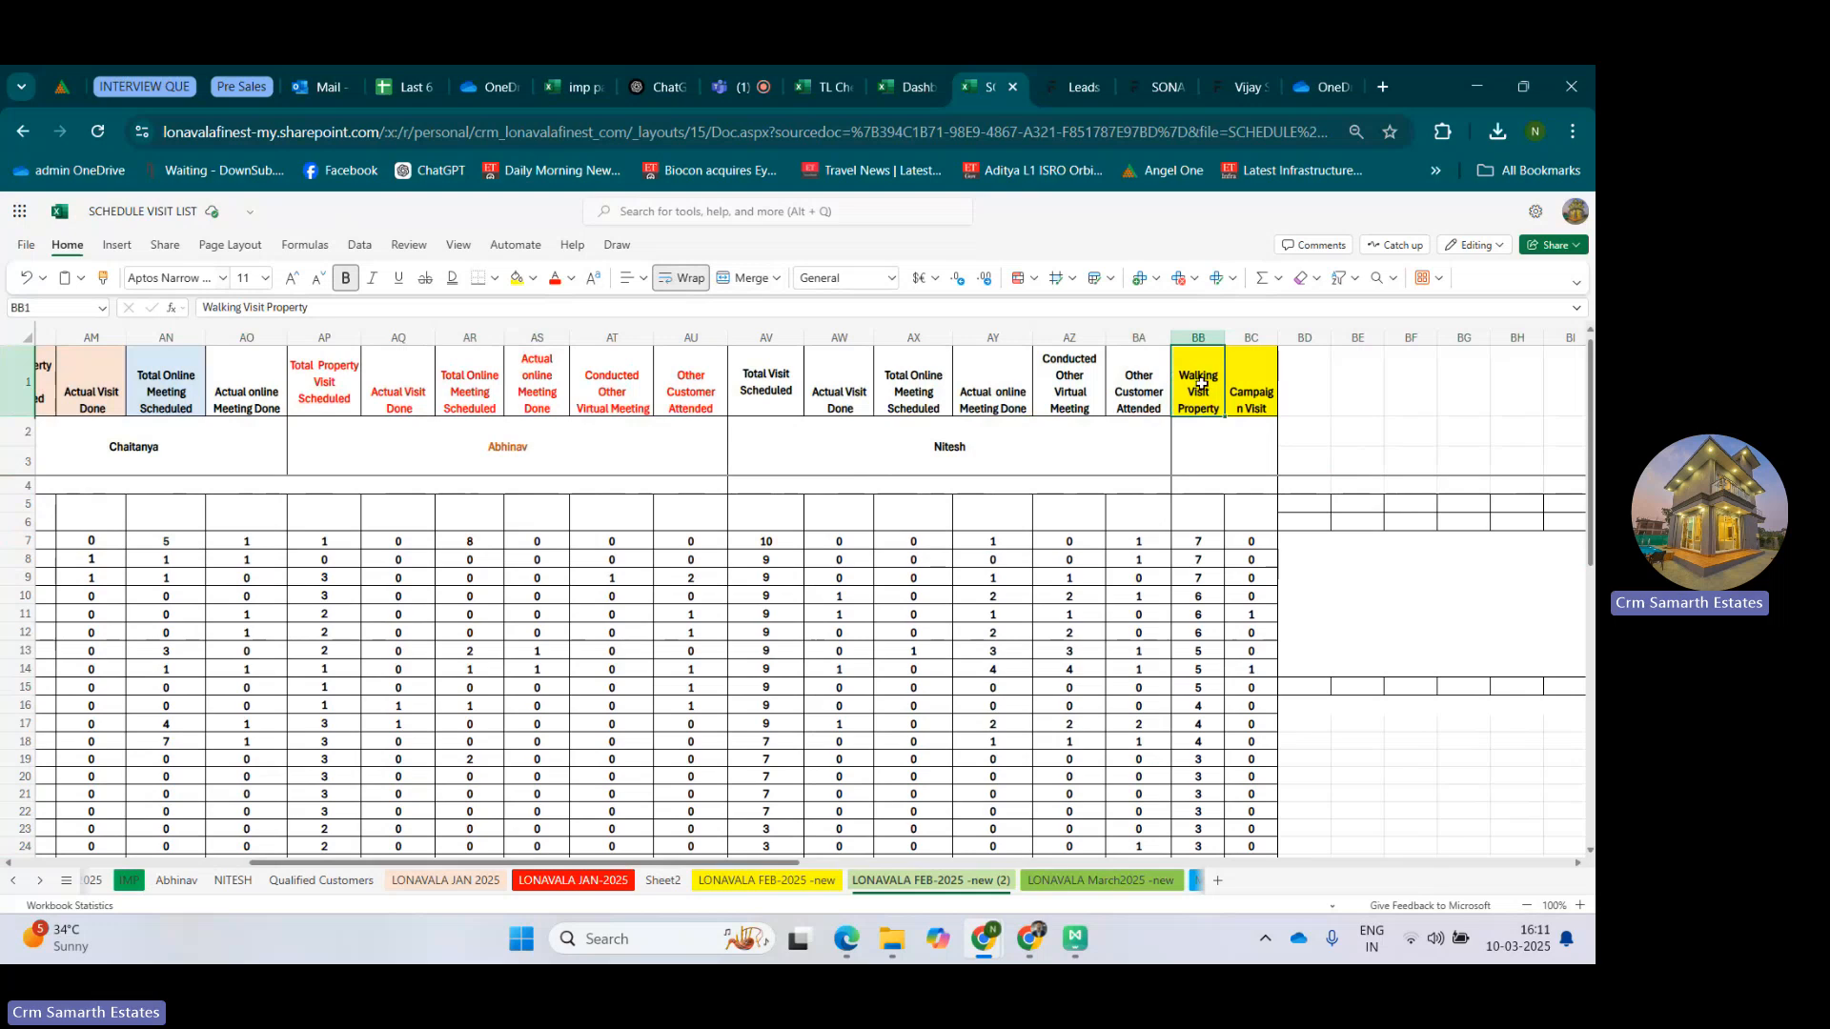
click(1188, 540)
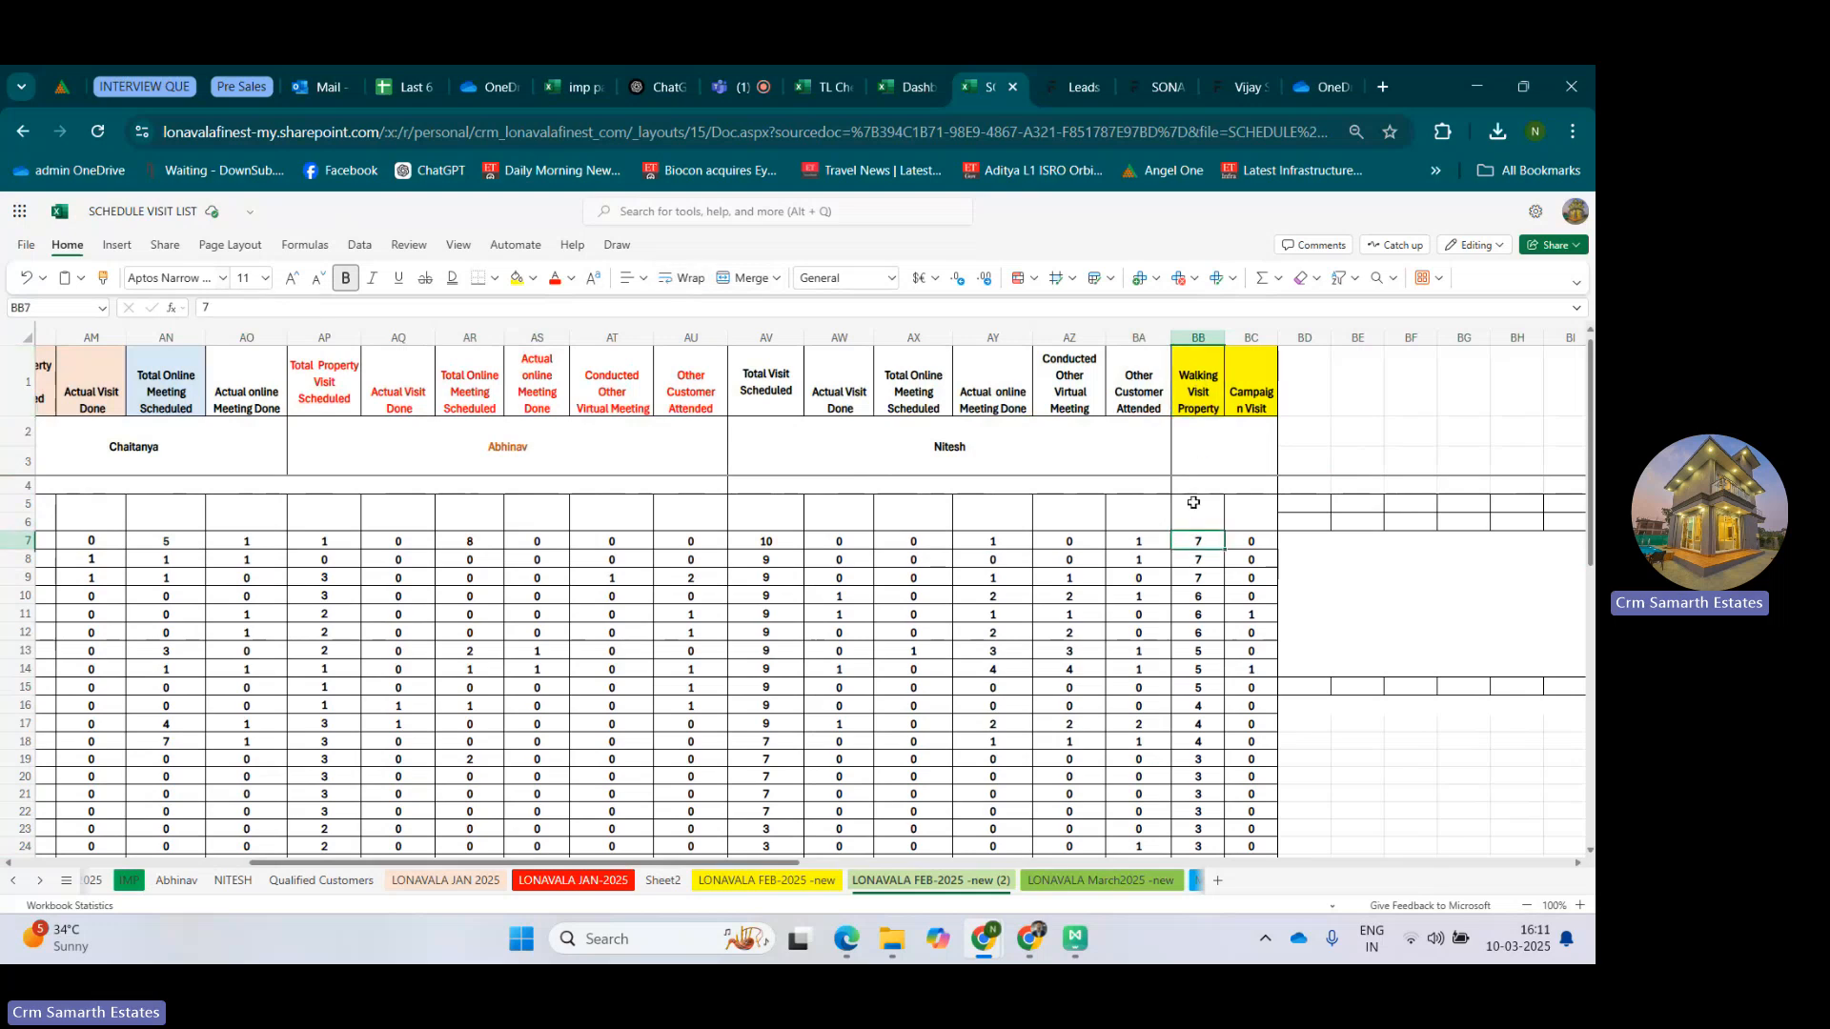
click(1240, 379)
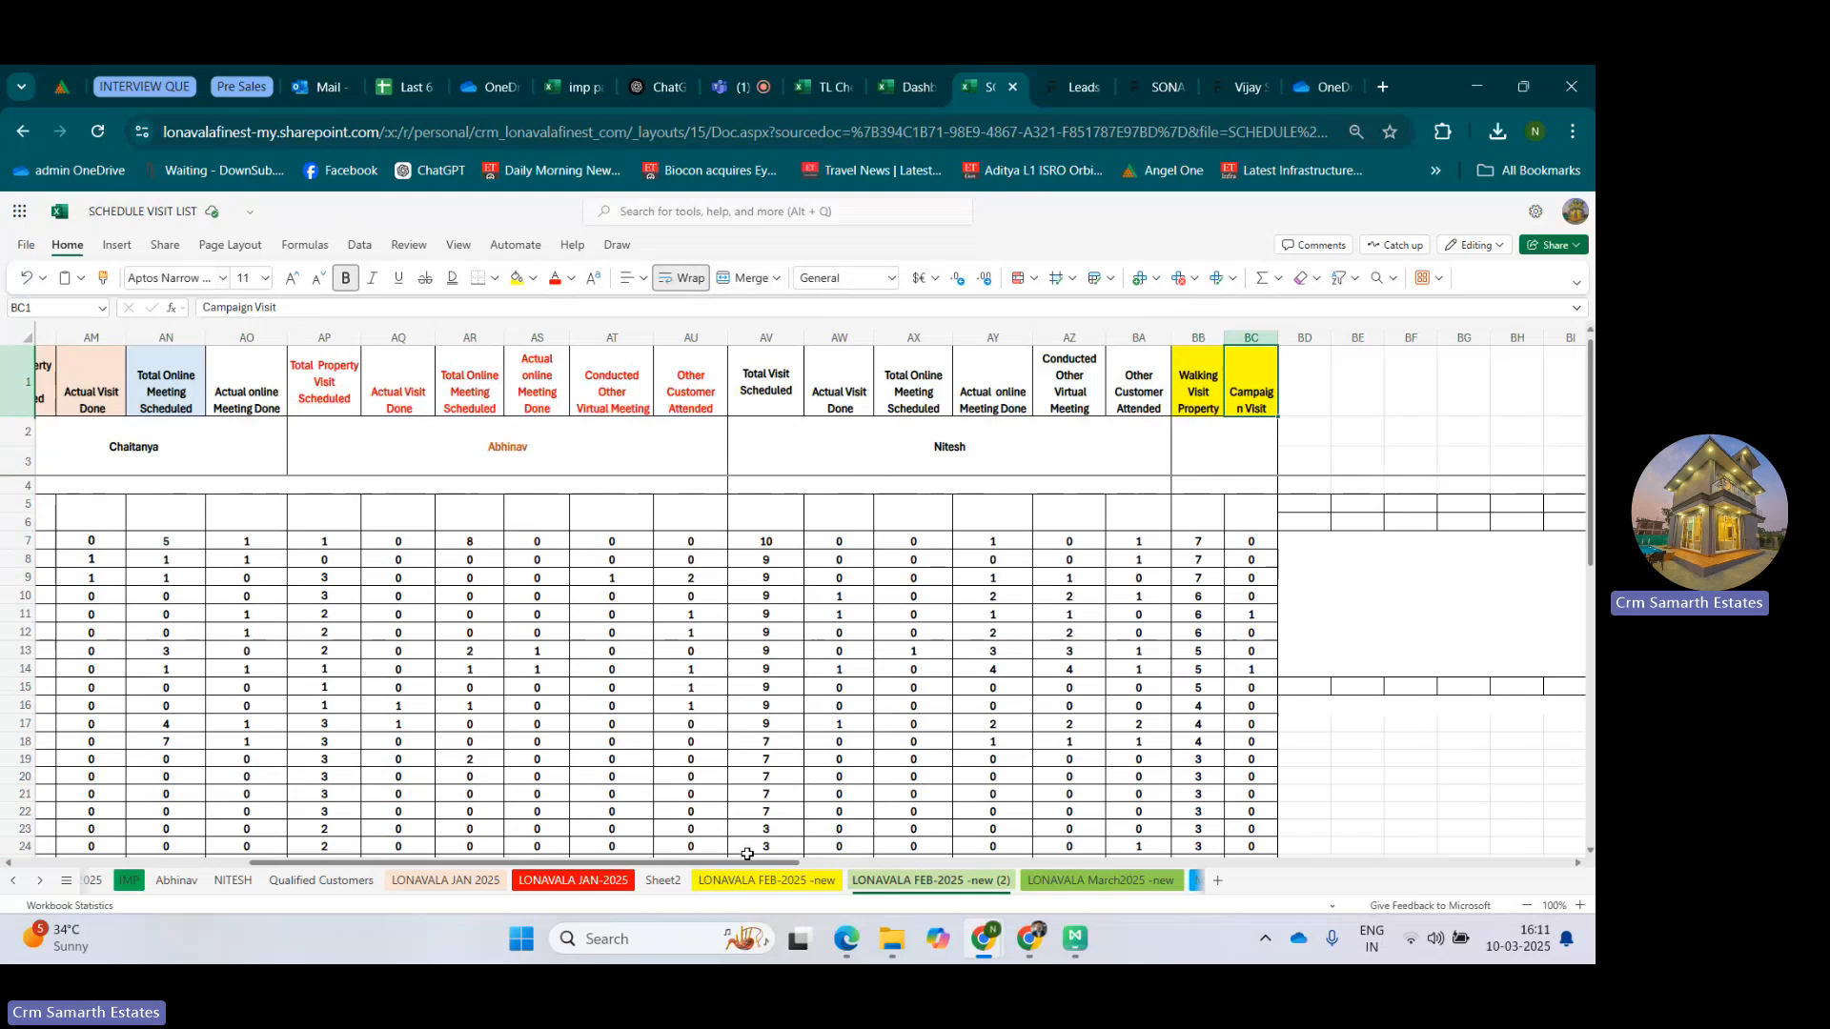
Open the KARJAT FEB - 2025 sheet and review its QUALIFIED headers, Business and salary.
drag(747, 854, 389, 810)
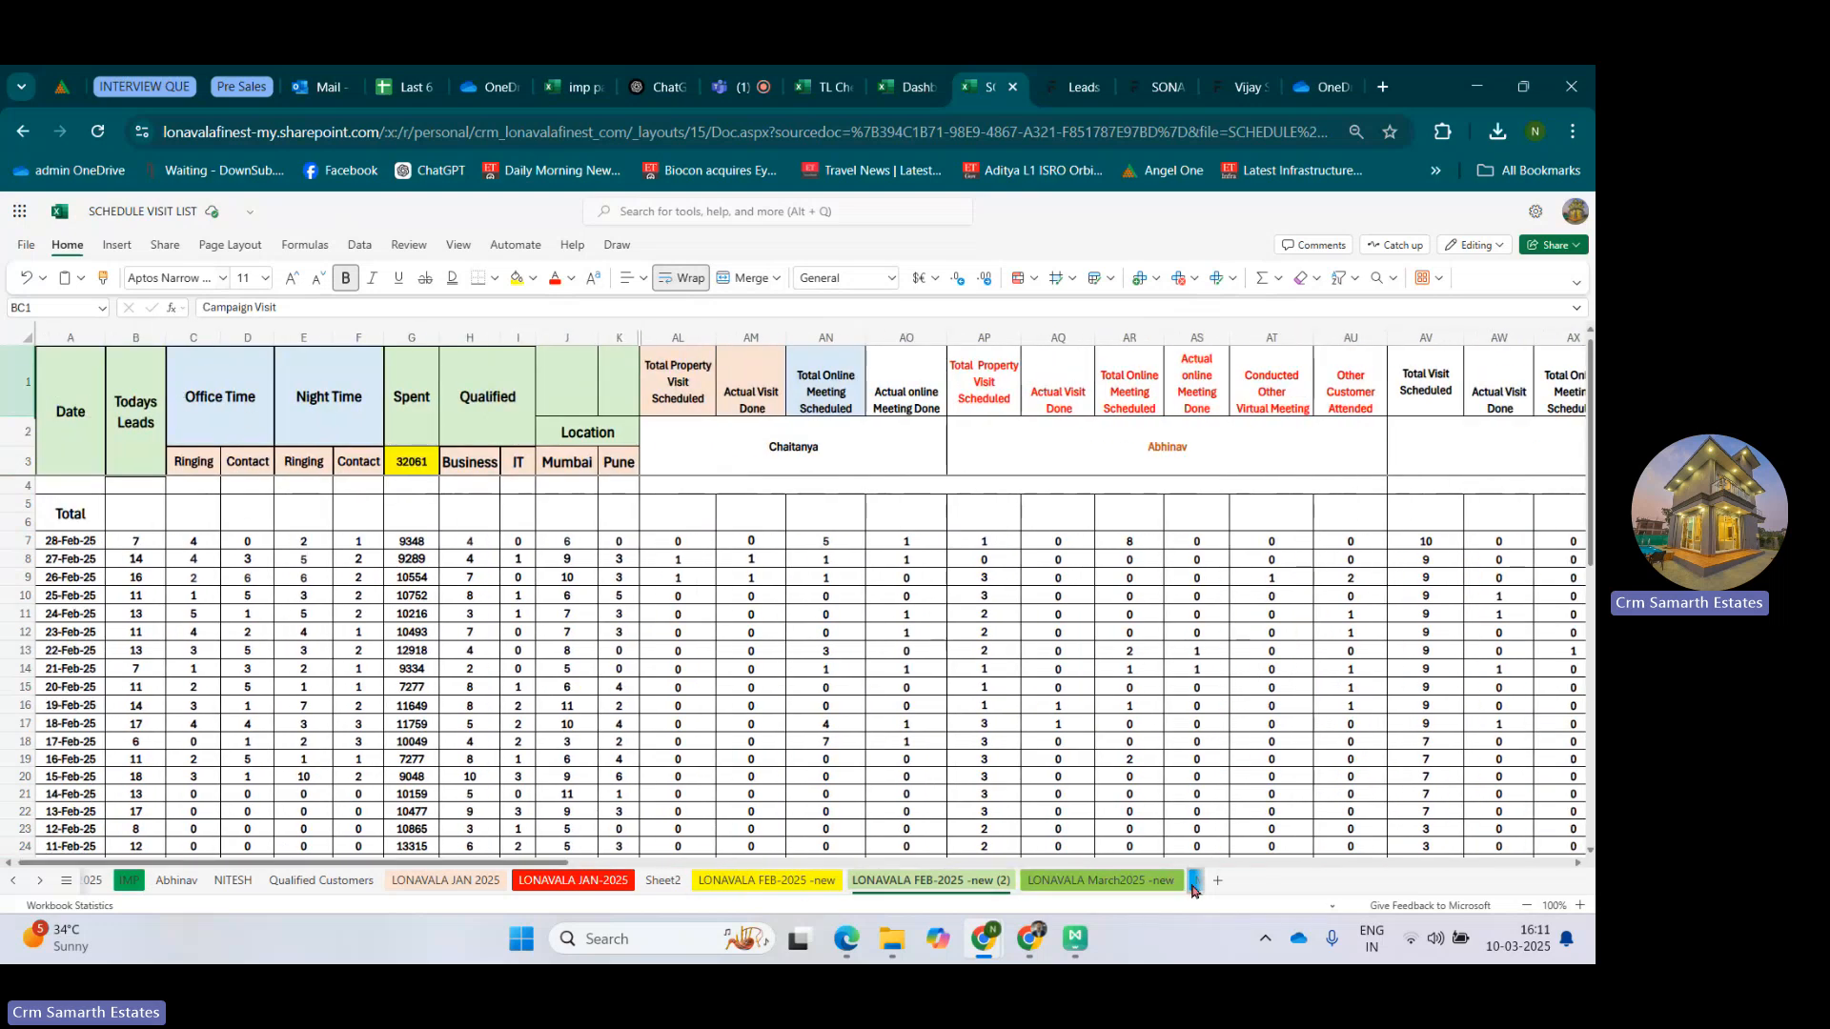
click(1194, 890)
click(1147, 878)
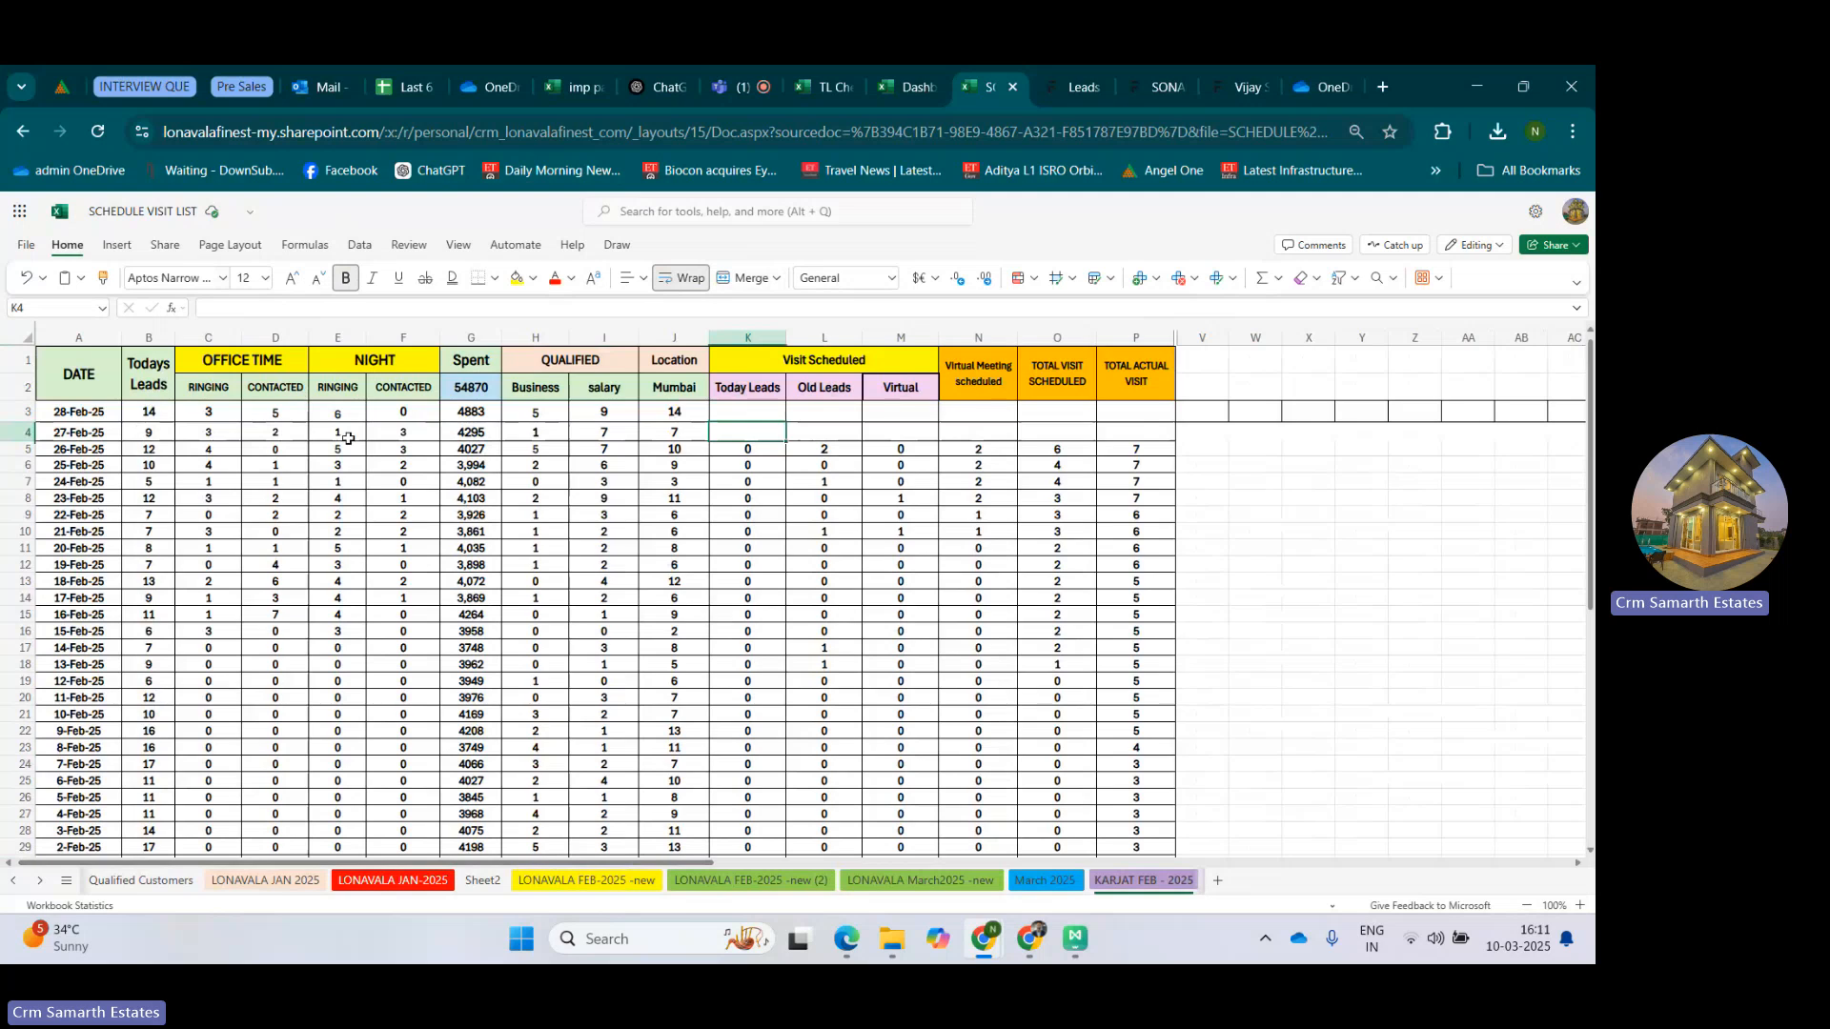
click(604, 431)
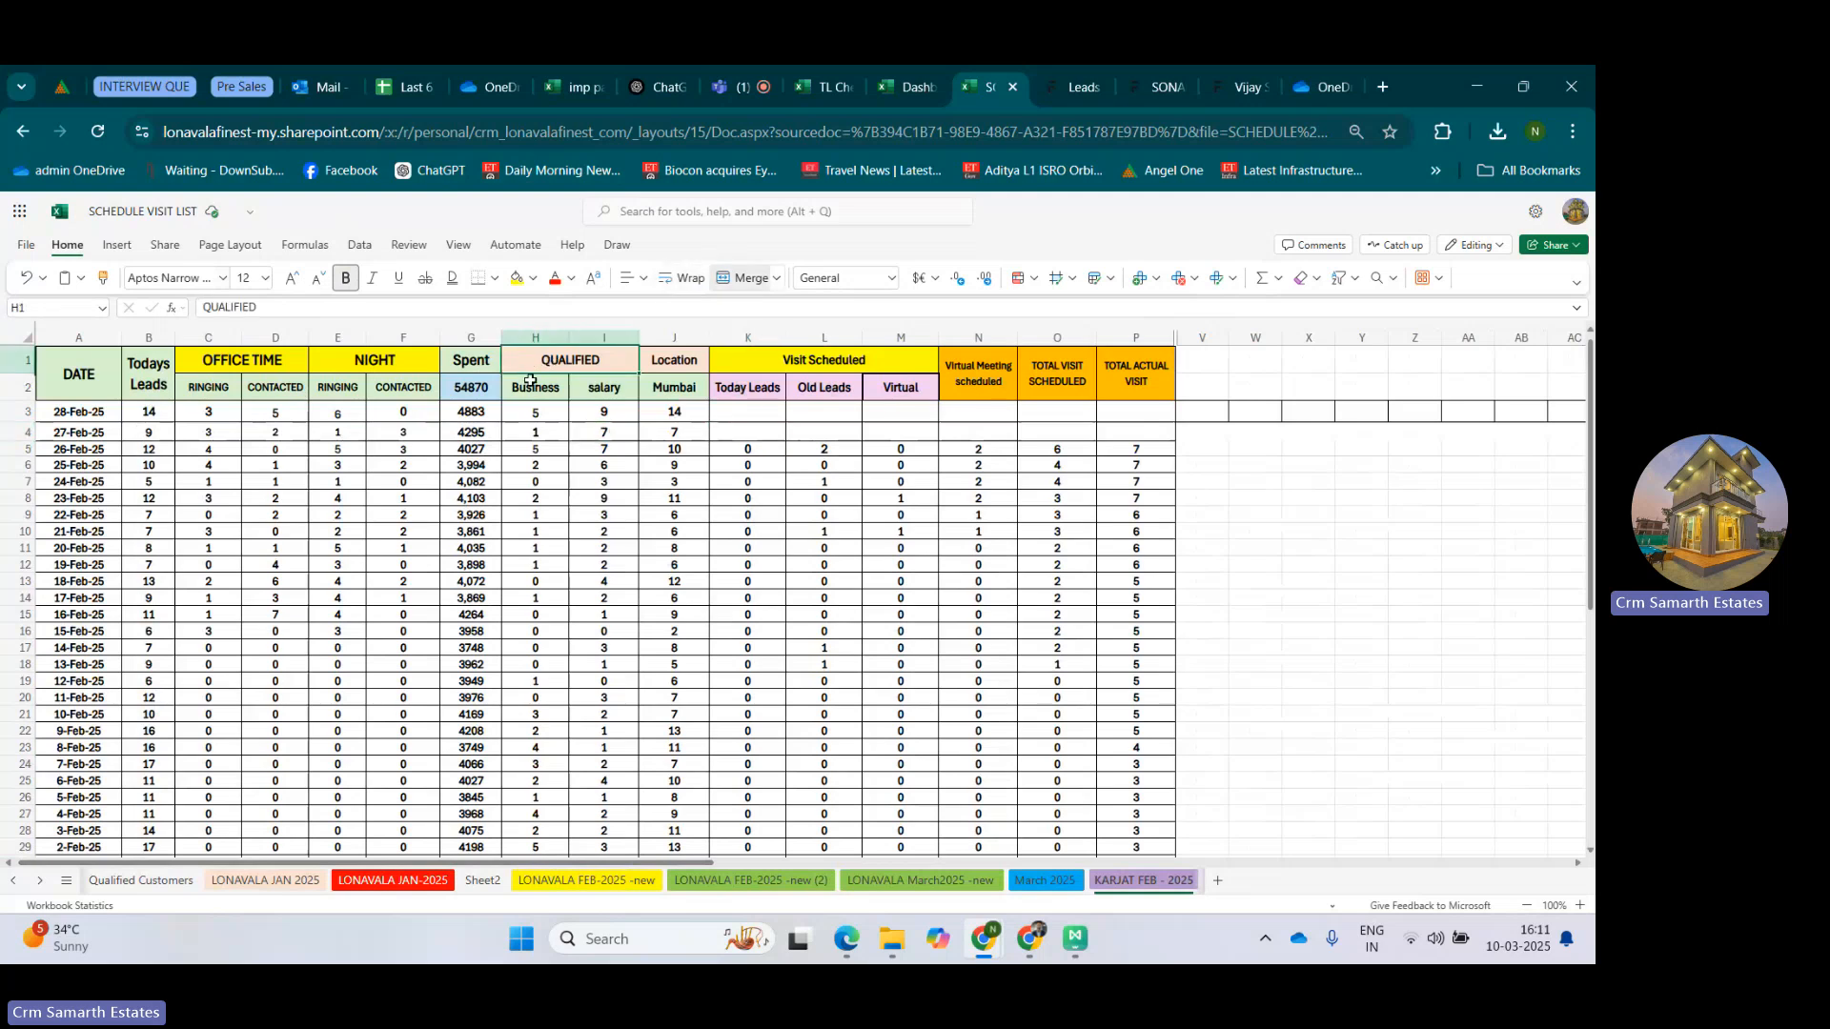
click(561, 381)
click(574, 384)
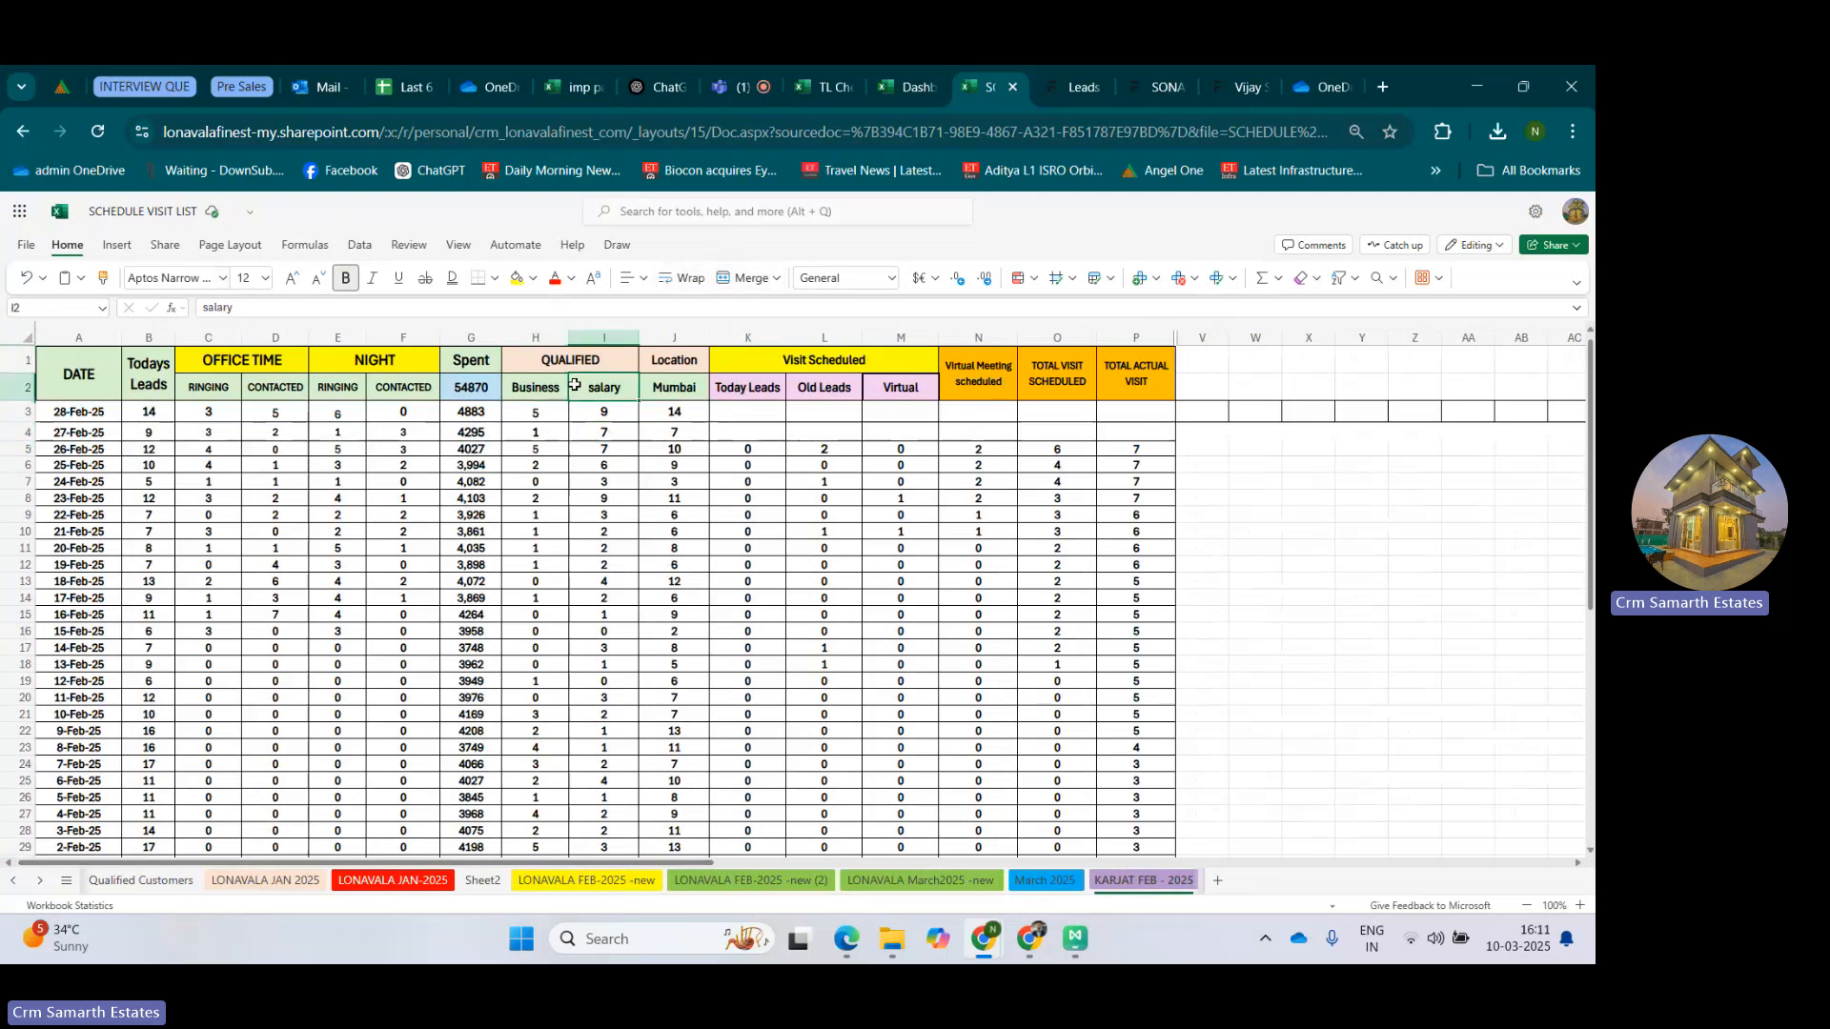
Review the Location header with its Mumbai column and the full block of columns A to P on the Karjat sheet.
click(654, 362)
click(680, 385)
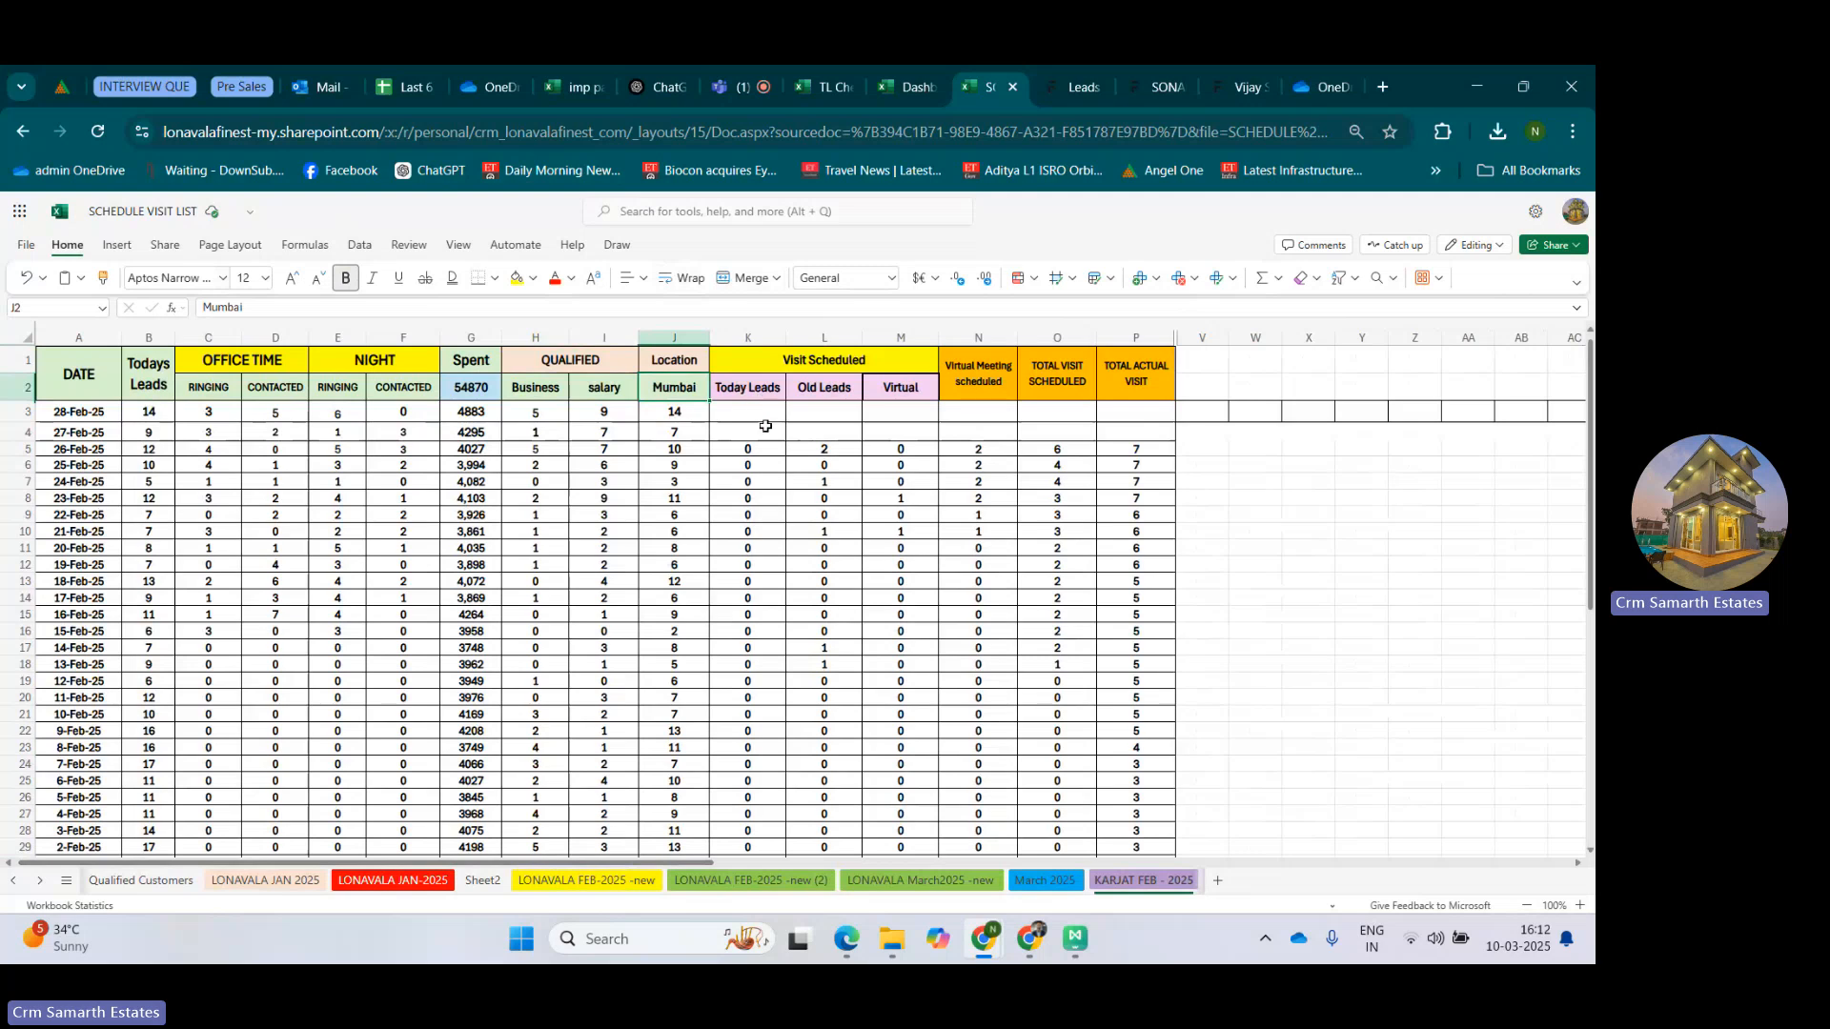
drag(1134, 338, 94, 373)
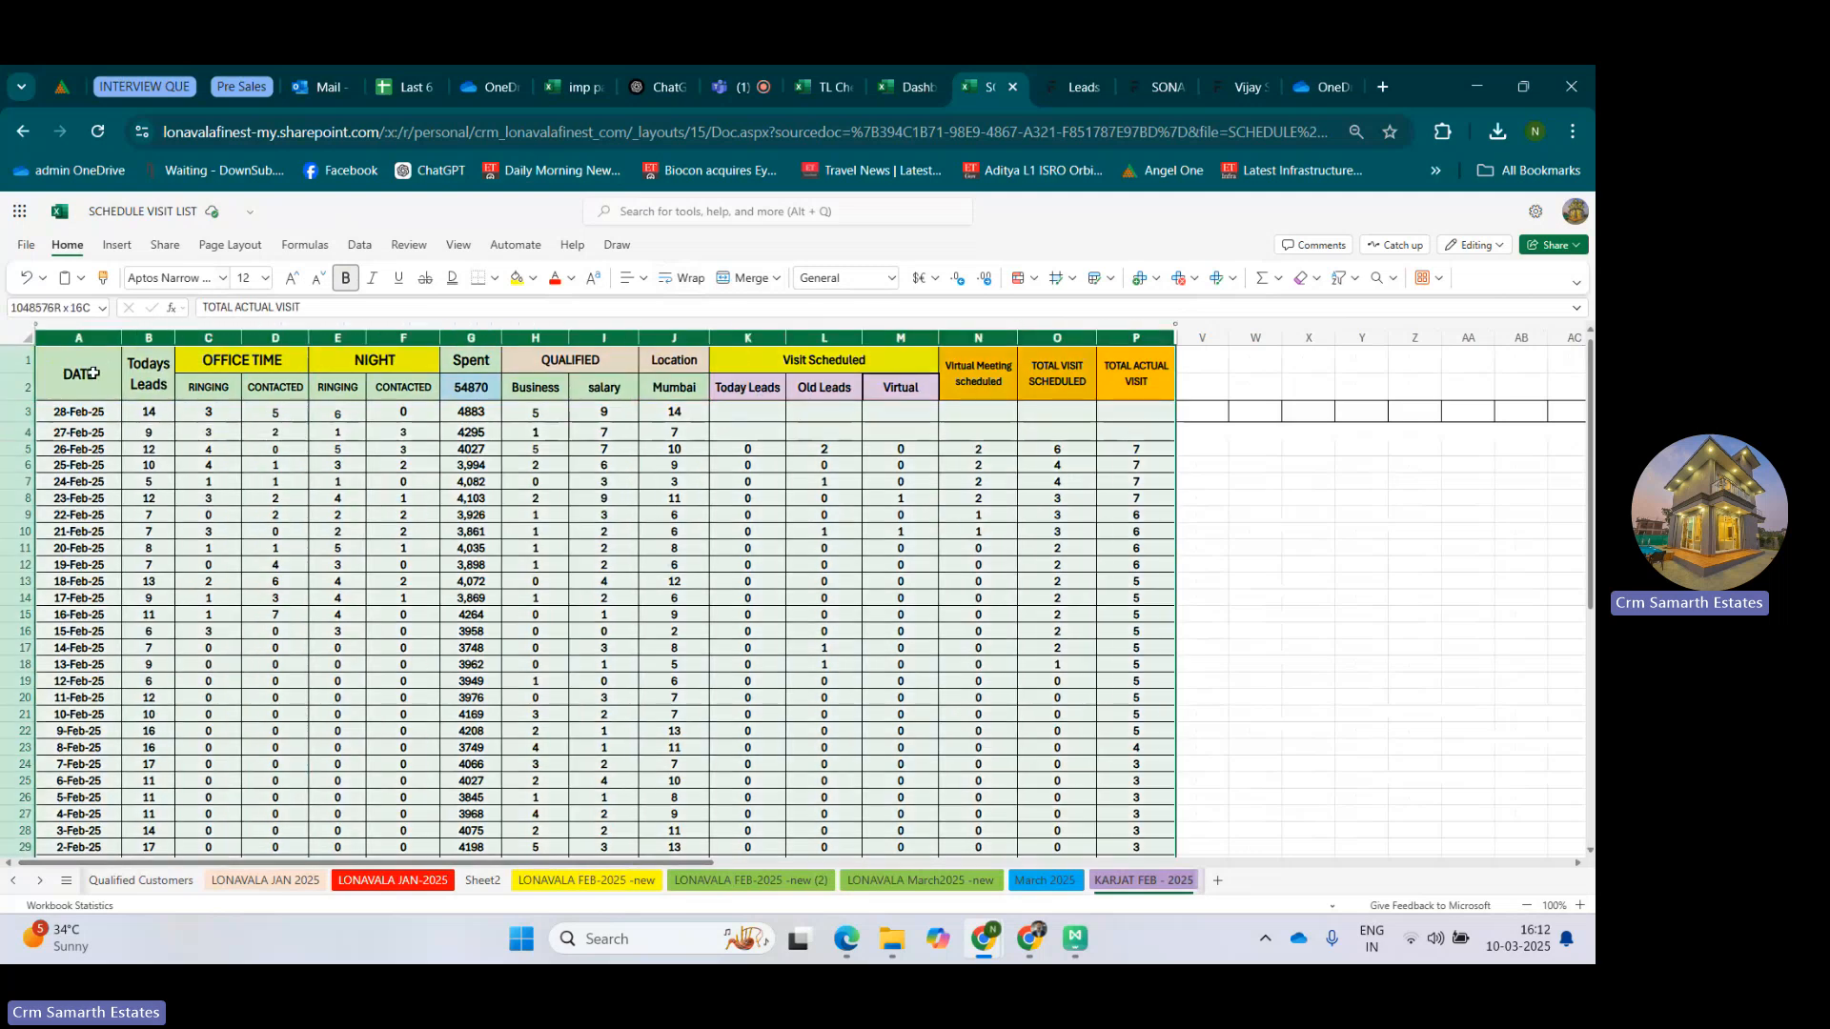
click(1044, 798)
View the LONAVALA March2025 -new sheet and return to the LONAVALA FEB-2025 -new (2) sheet.
click(932, 880)
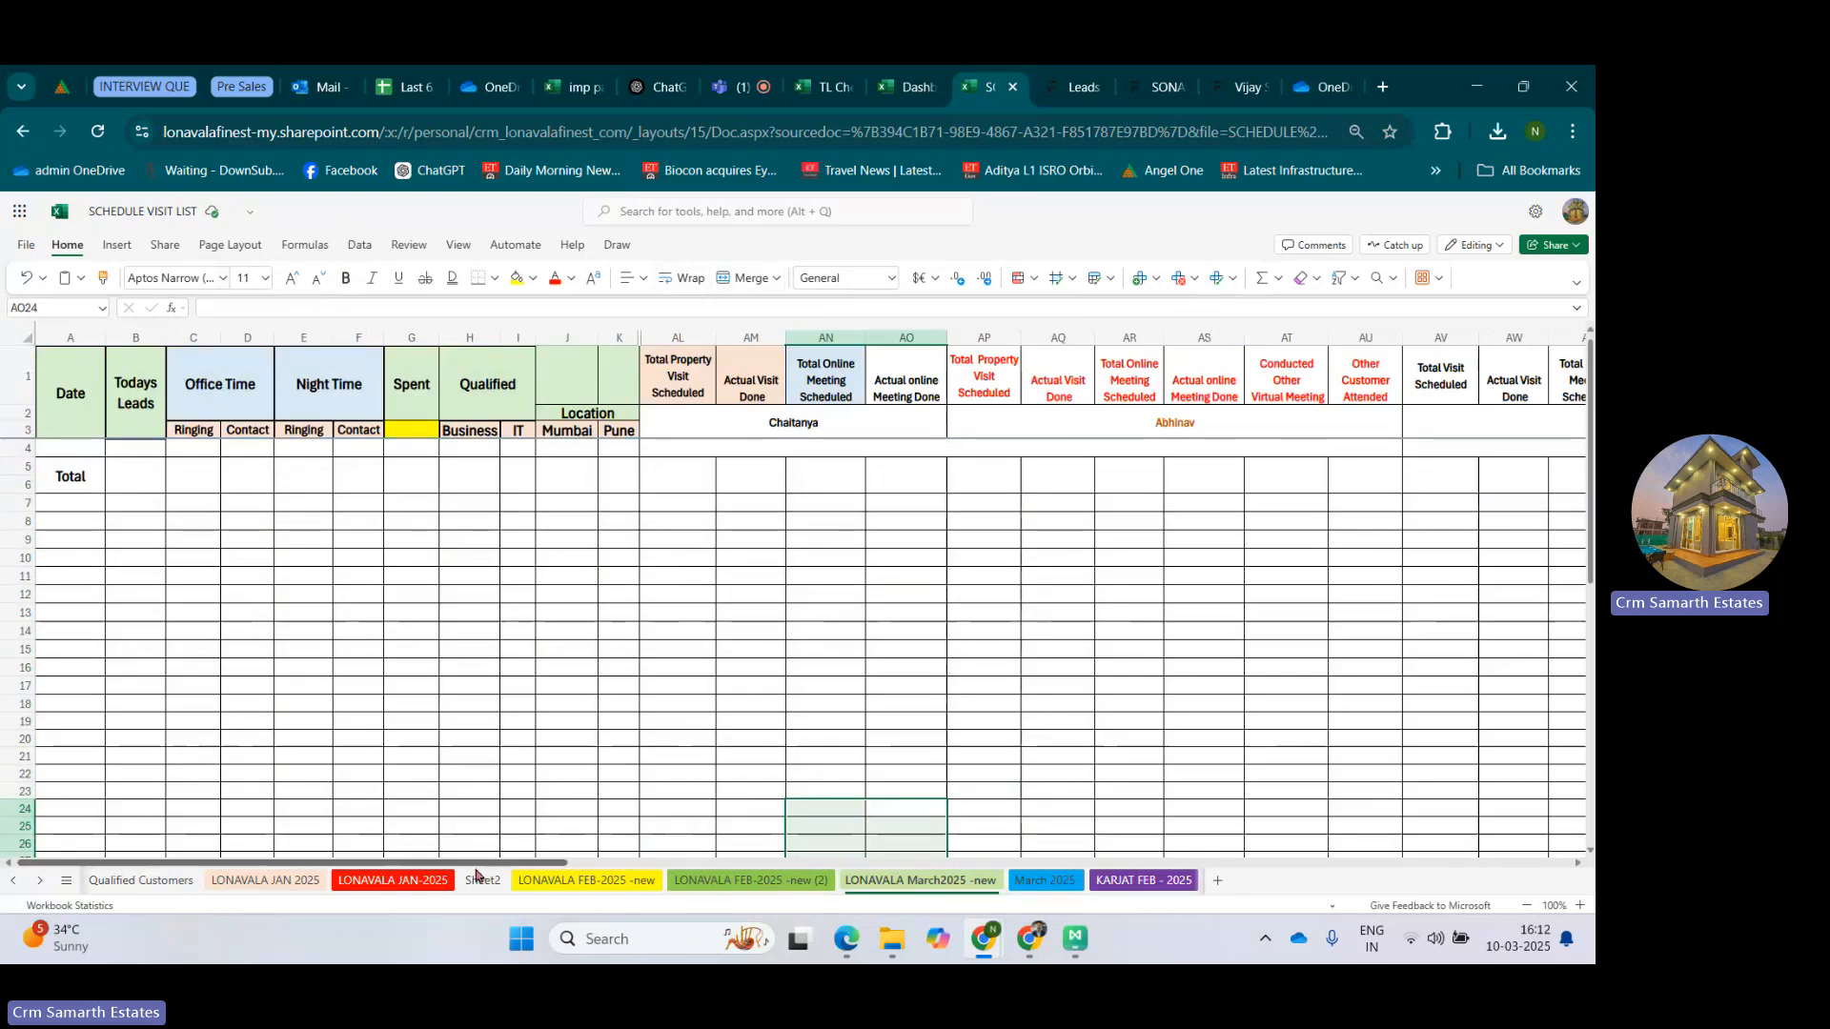
click(748, 880)
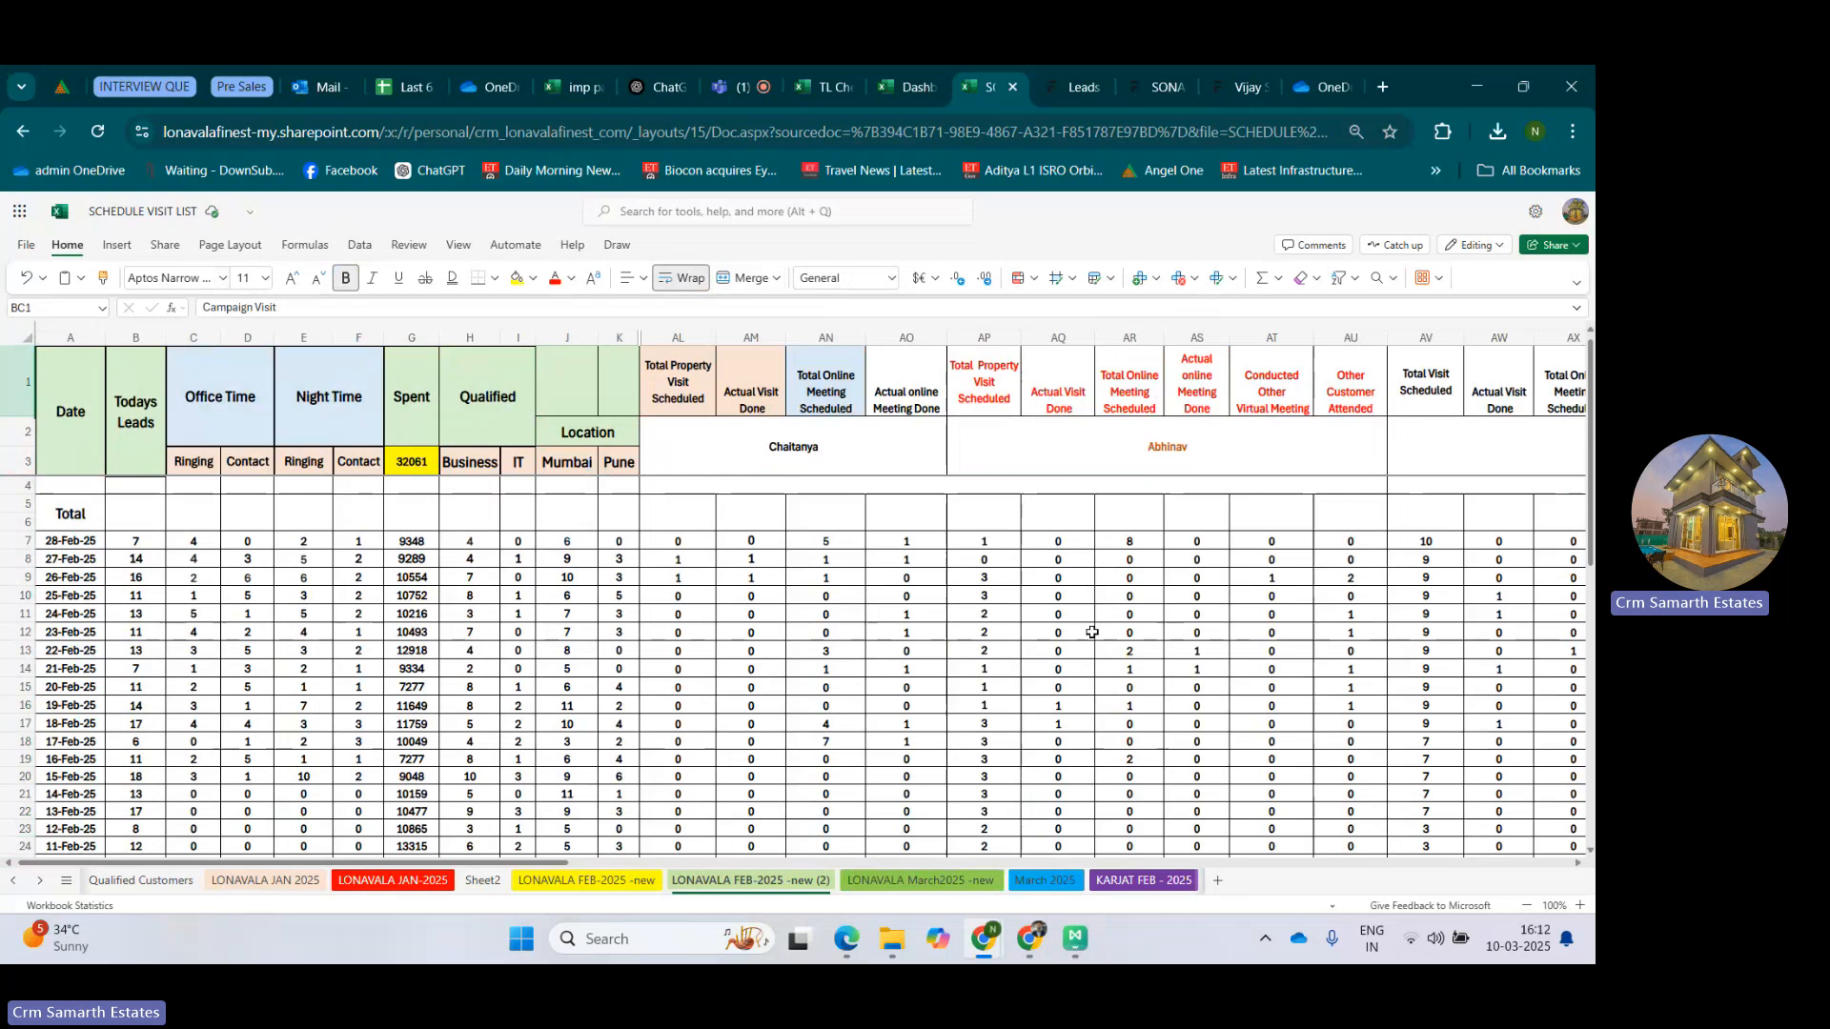
Switch to the Microsoft Teams meeting and stop sharing the screen.
click(729, 86)
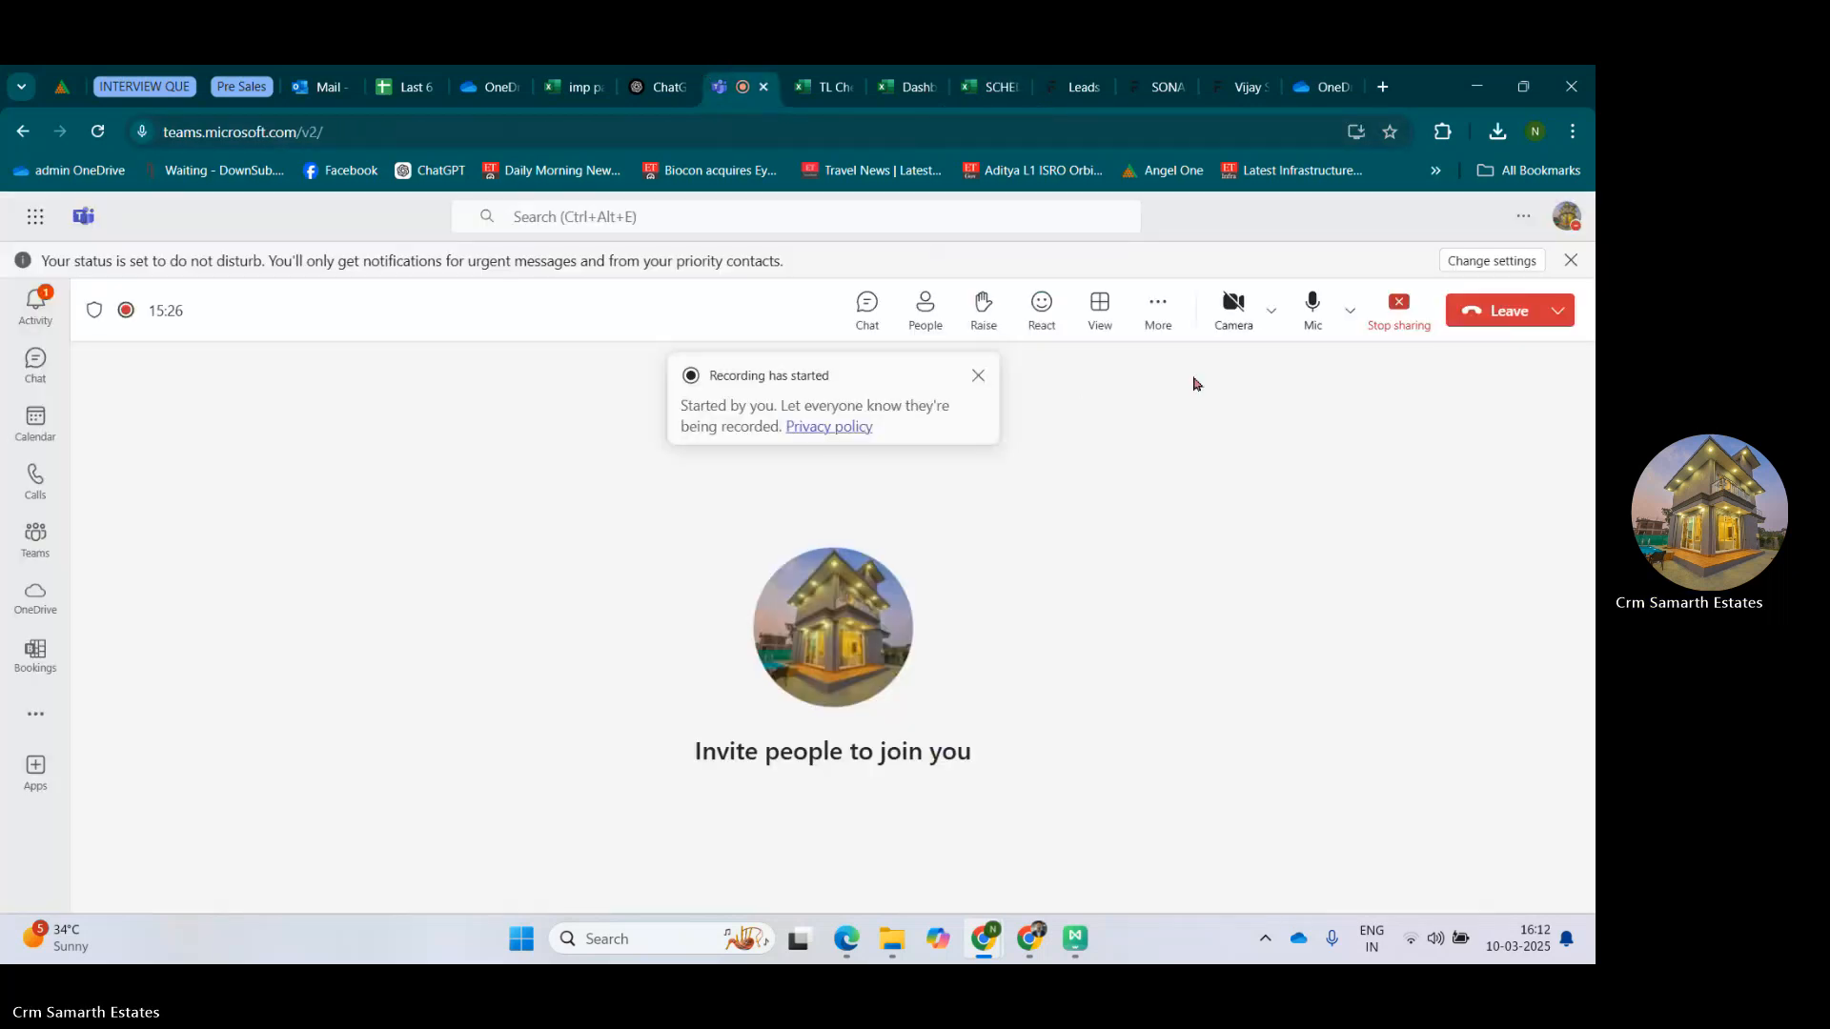
click(1397, 314)
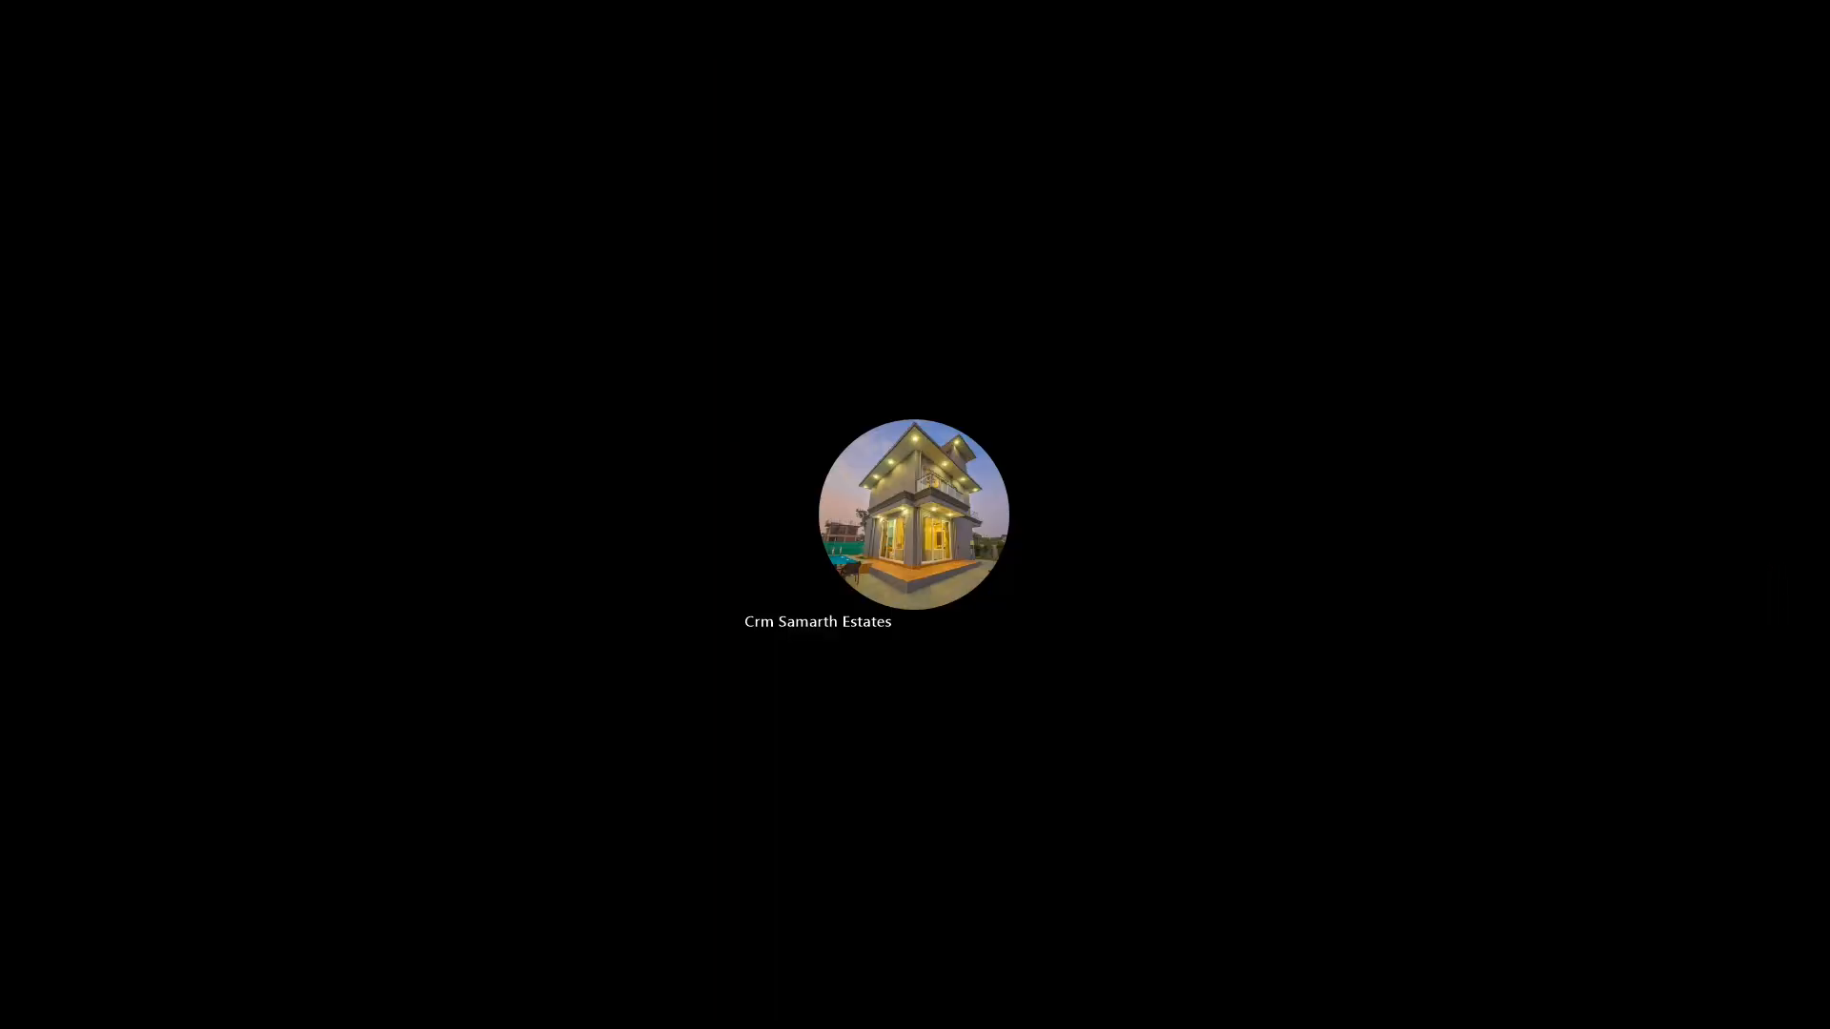